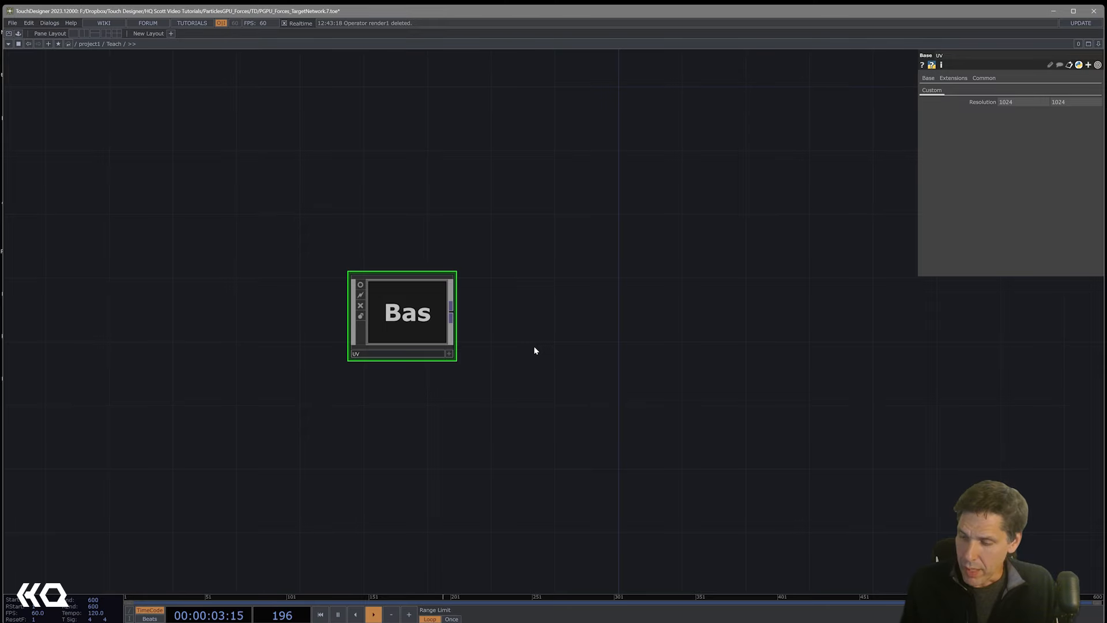
Add a Circle TOP beside the UV base and set its resolution to 1024 x 1024
key("Tab")
type("cir")
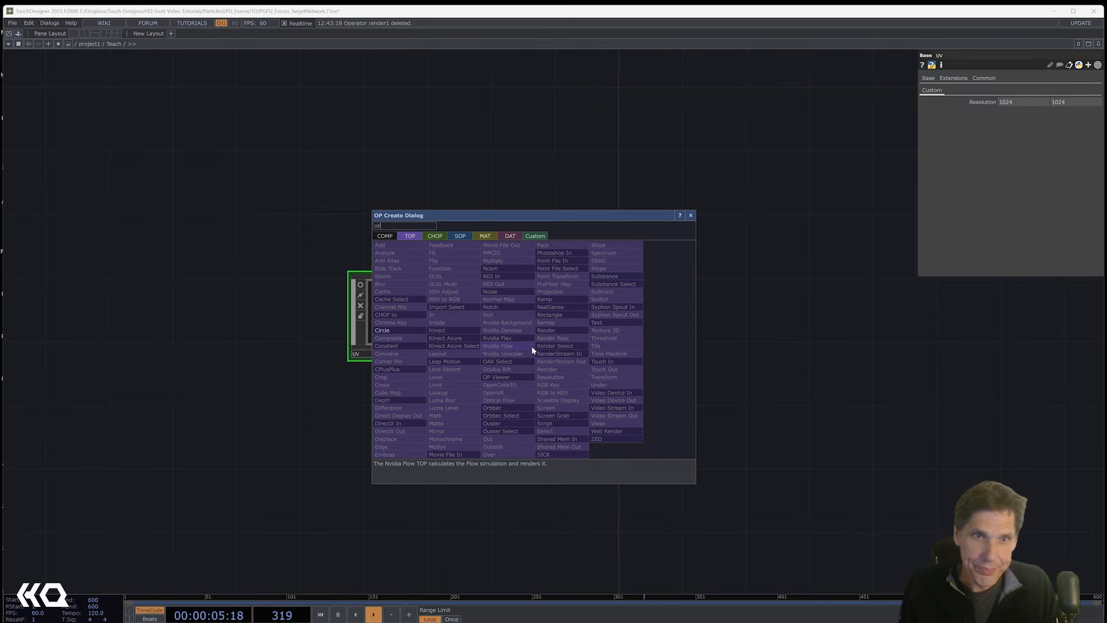
key("Return")
left_click(567, 315)
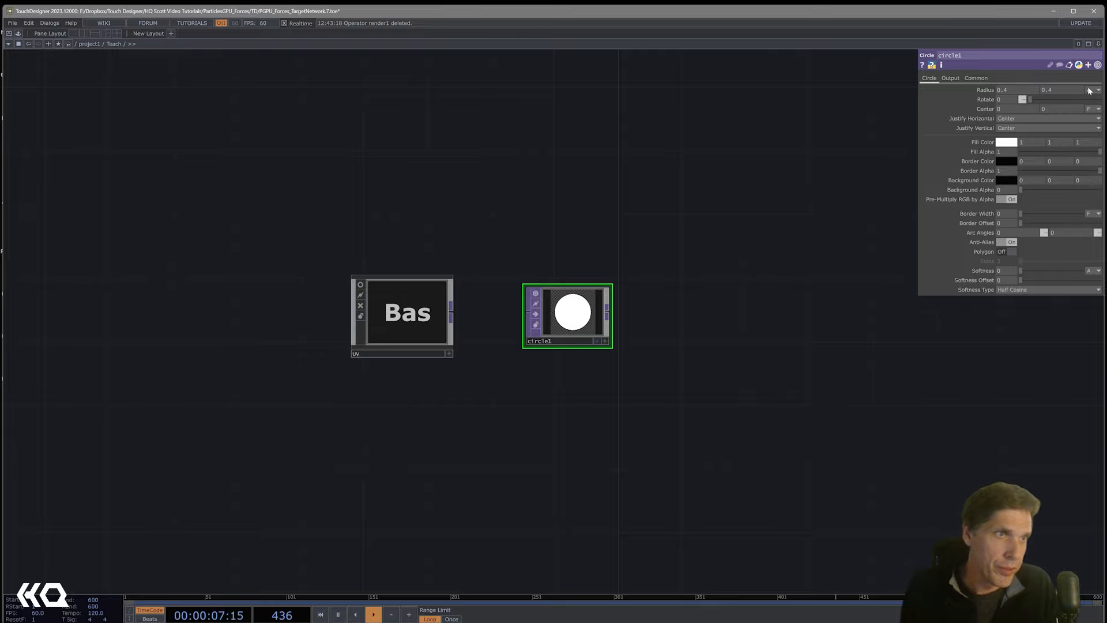
left_click(984, 78)
left_click(1097, 100)
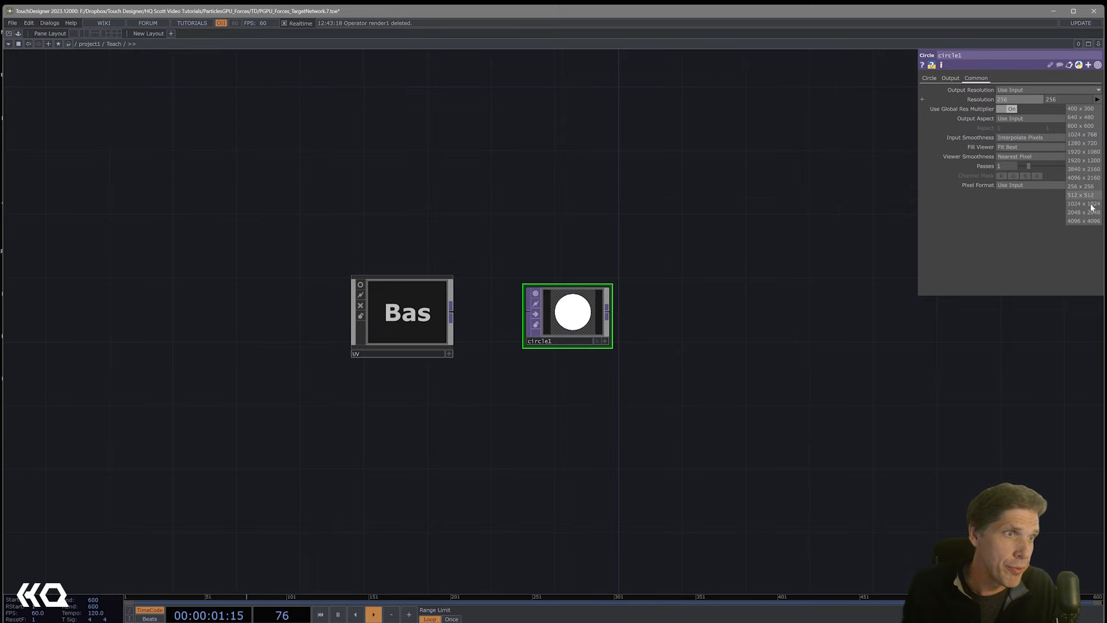
left_click(1089, 204)
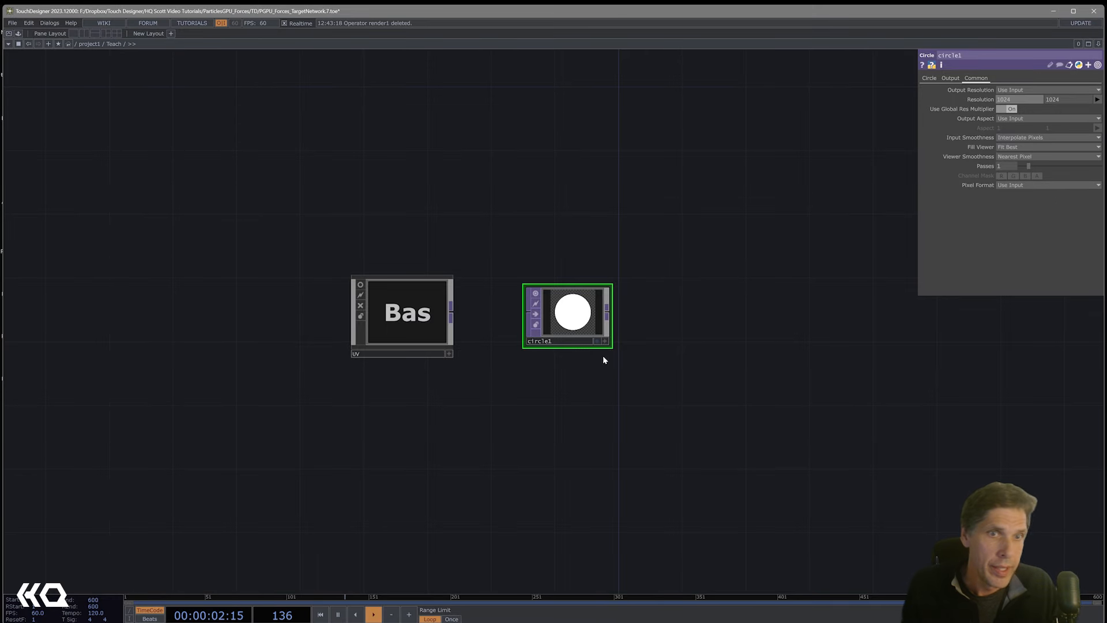
Connect the UV base's output to the input of circle1
left_click(453, 316)
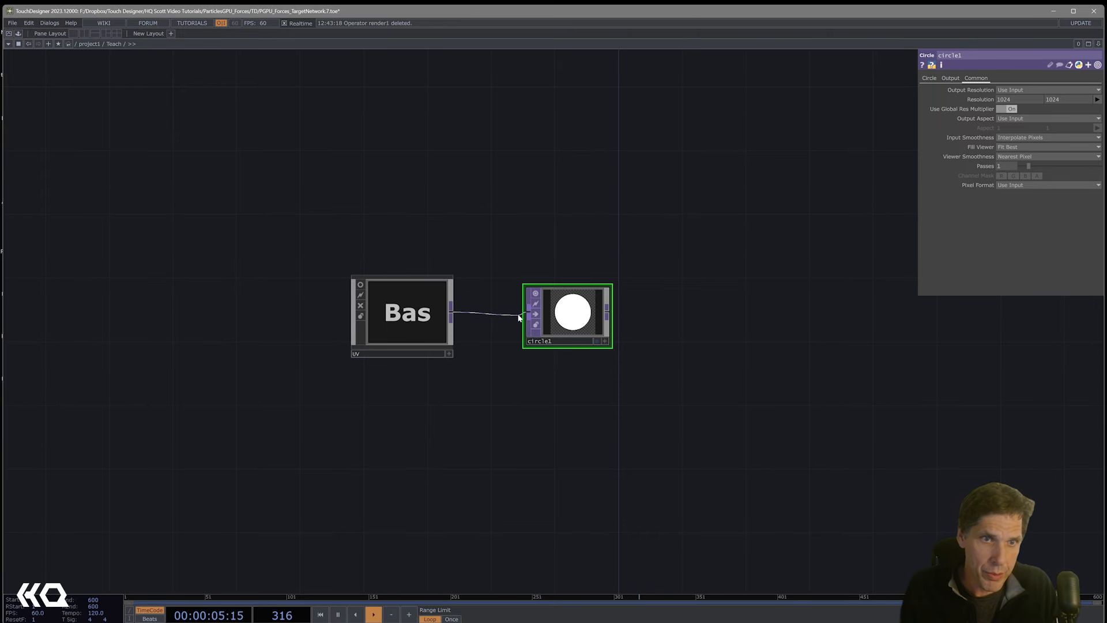
left_click(522, 316)
scroll(583, 336, "up", 4)
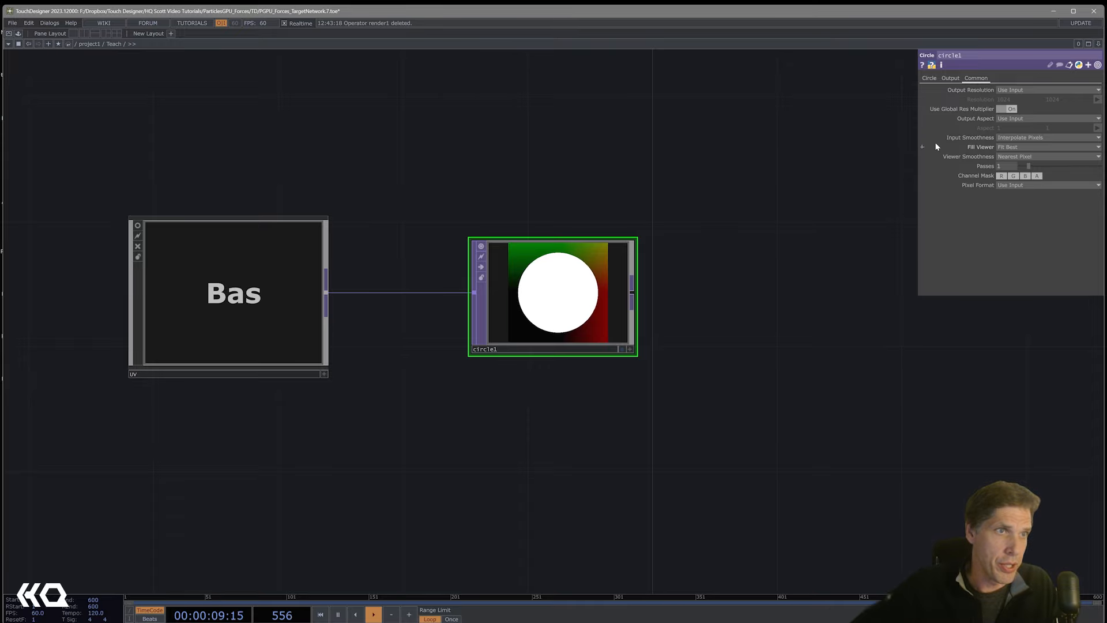
Set circle1's compositing operation with its input to Multiply
left_click(952, 79)
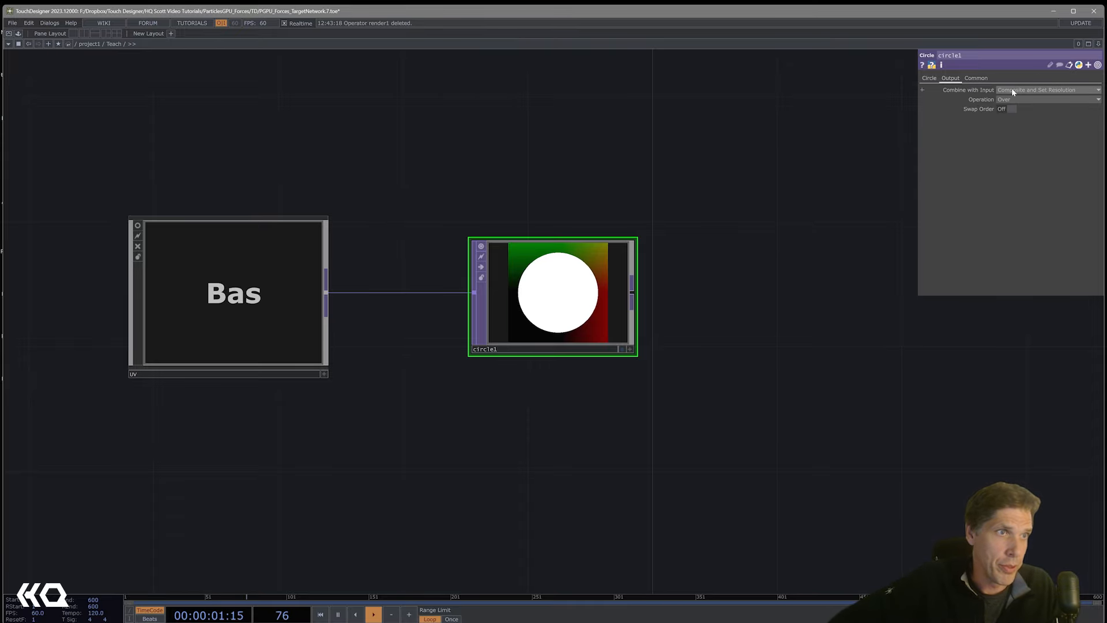
left_click(1012, 90)
left_click(1012, 90)
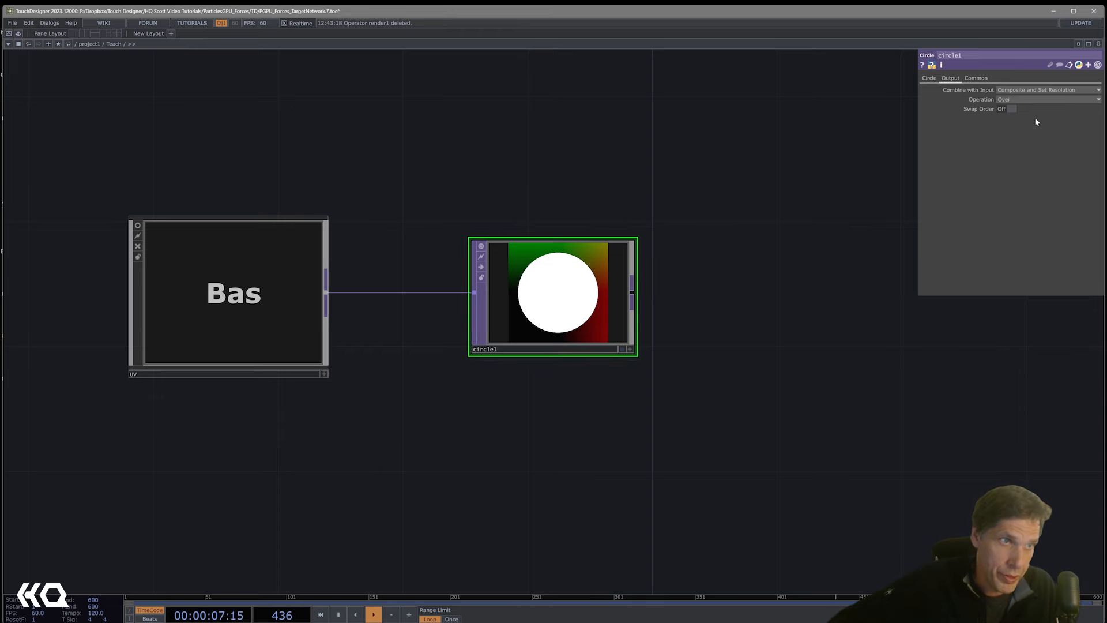
left_click(1027, 99)
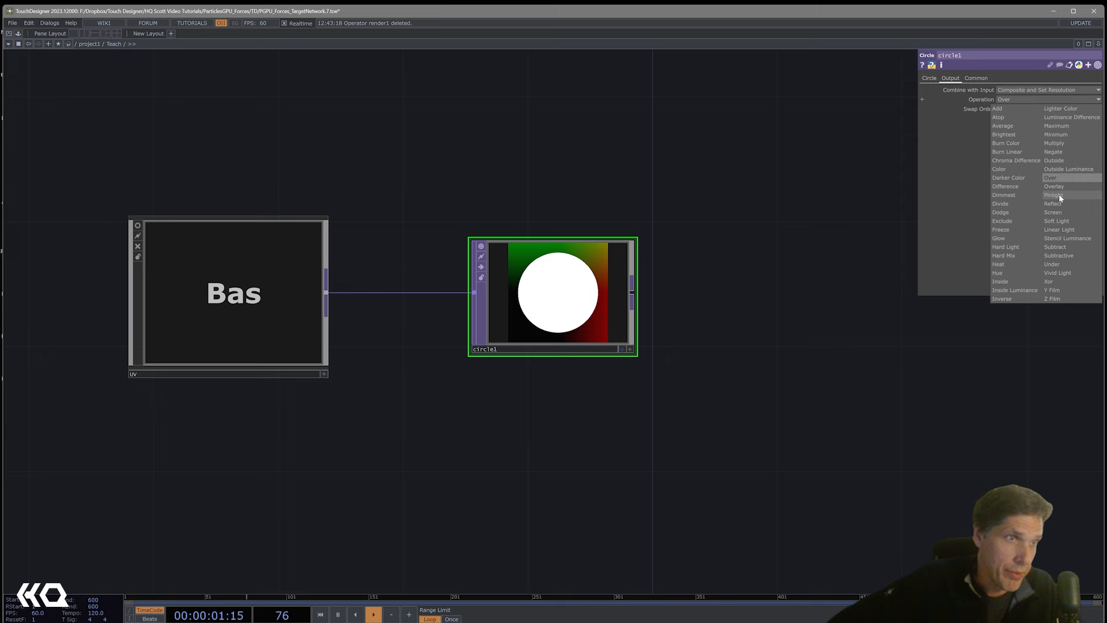
left_click(1058, 143)
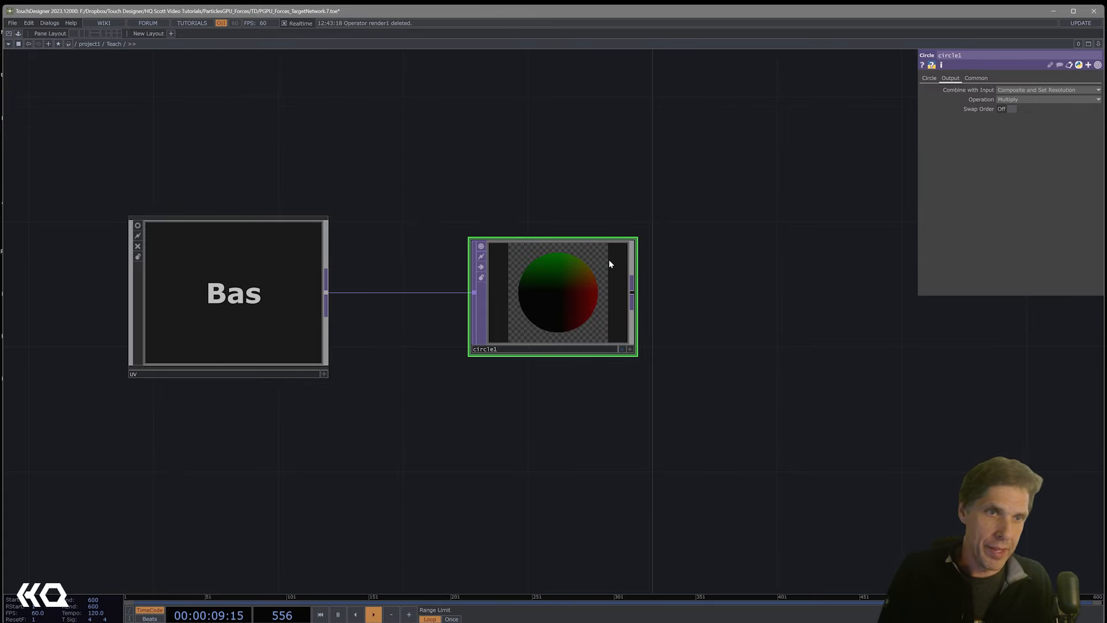
Make circle1's viewer active, display its pixels as 3D points, and rotate the point view slightly
left_click(630, 349)
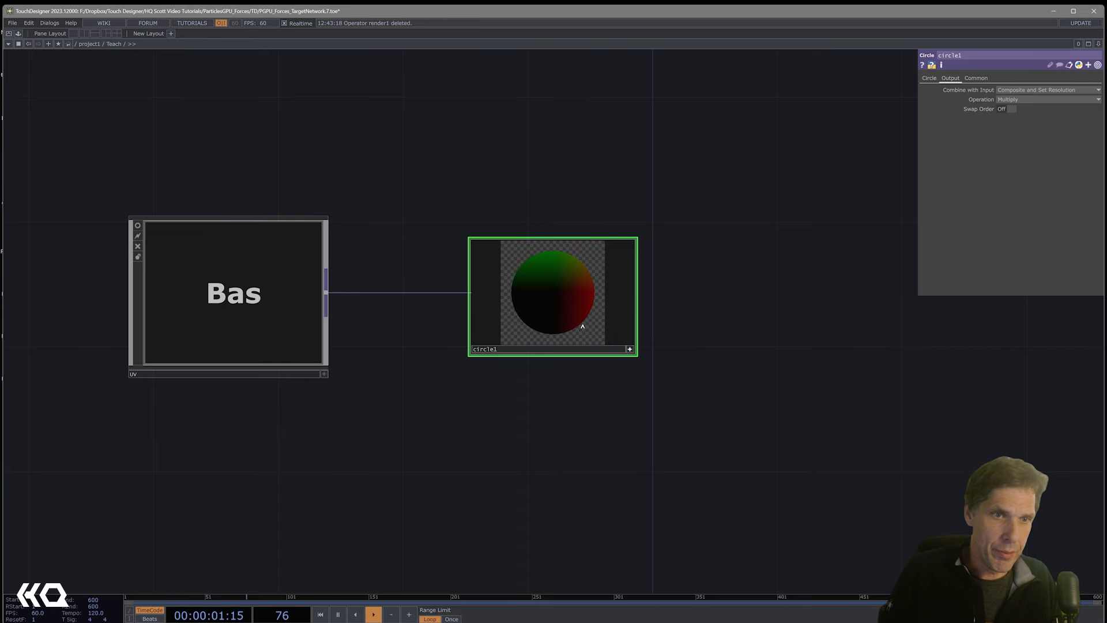
right_click(588, 295)
left_click(639, 389)
left_click_drag(594, 331, 625, 341)
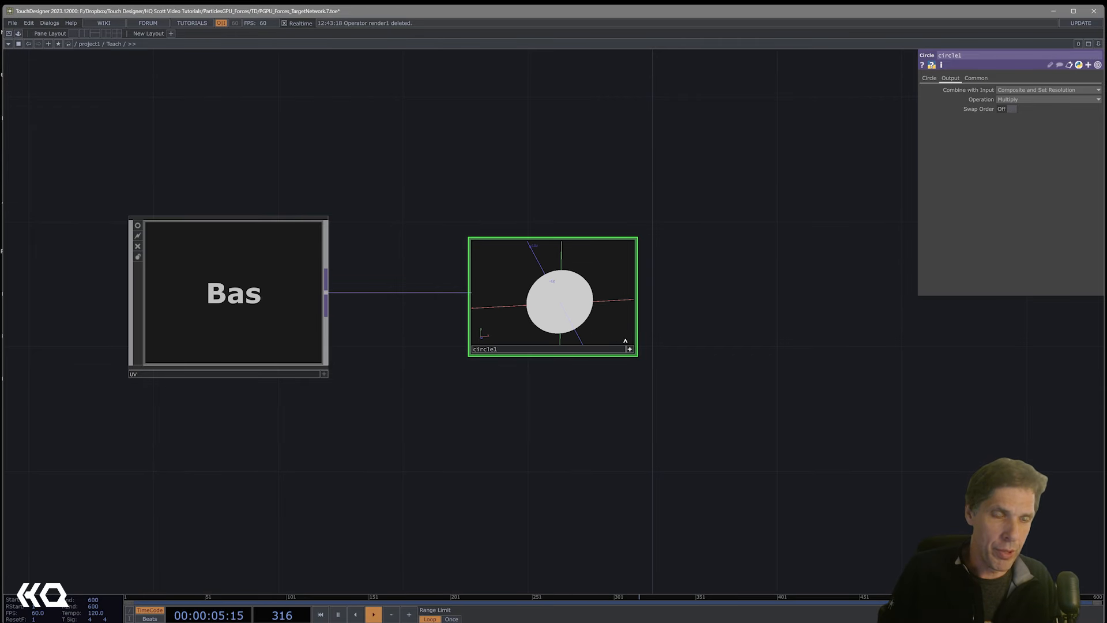
Add the particlesGpu component from the palette's Tools folder to the network, beyond circle1, and close the palette
left_click_drag(734, 403, 687, 411)
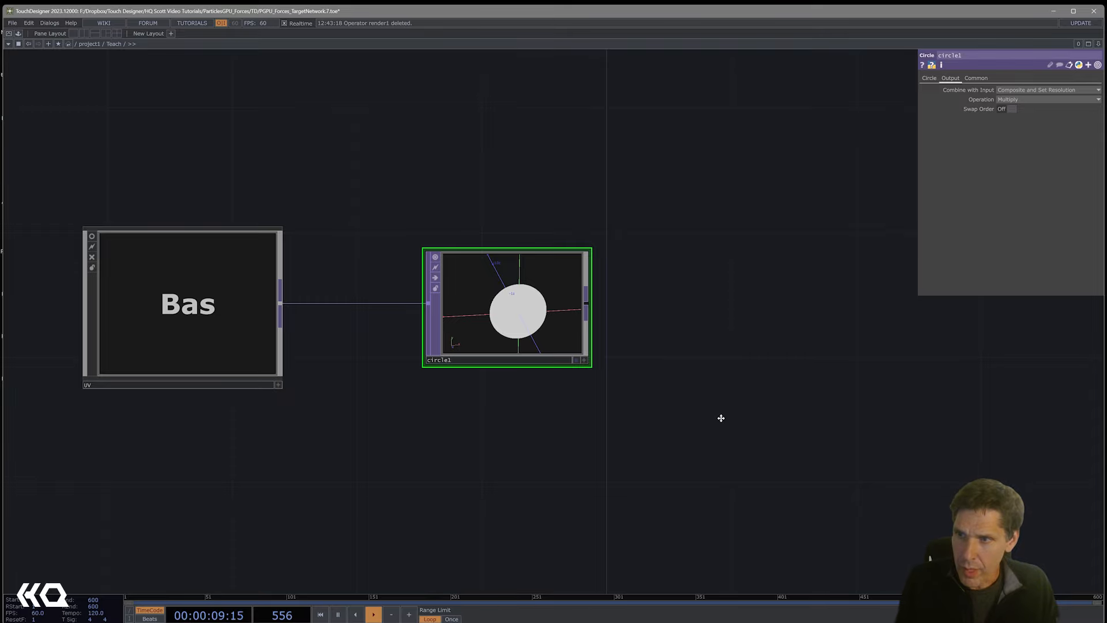
left_click_drag(721, 418, 662, 415)
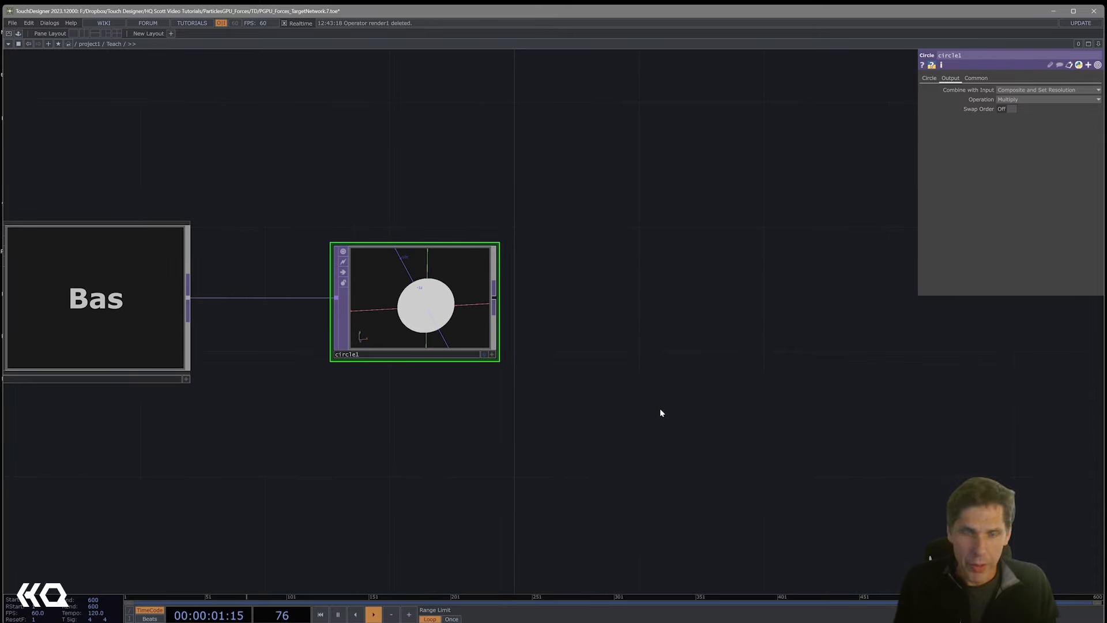
key("Tab")
left_click(817, 278)
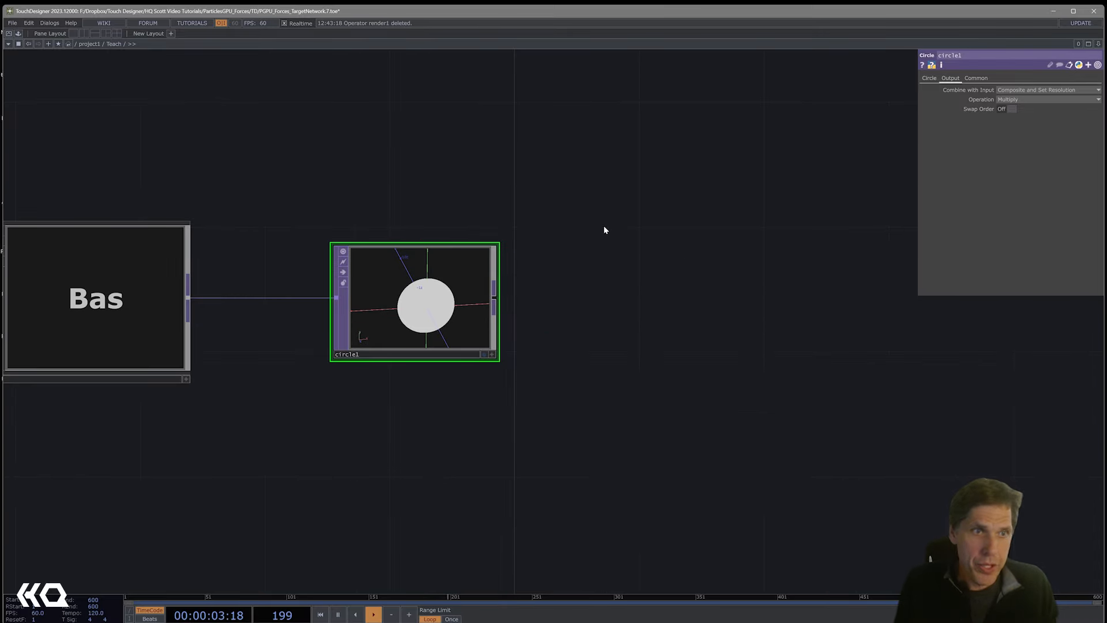
left_click(50, 24)
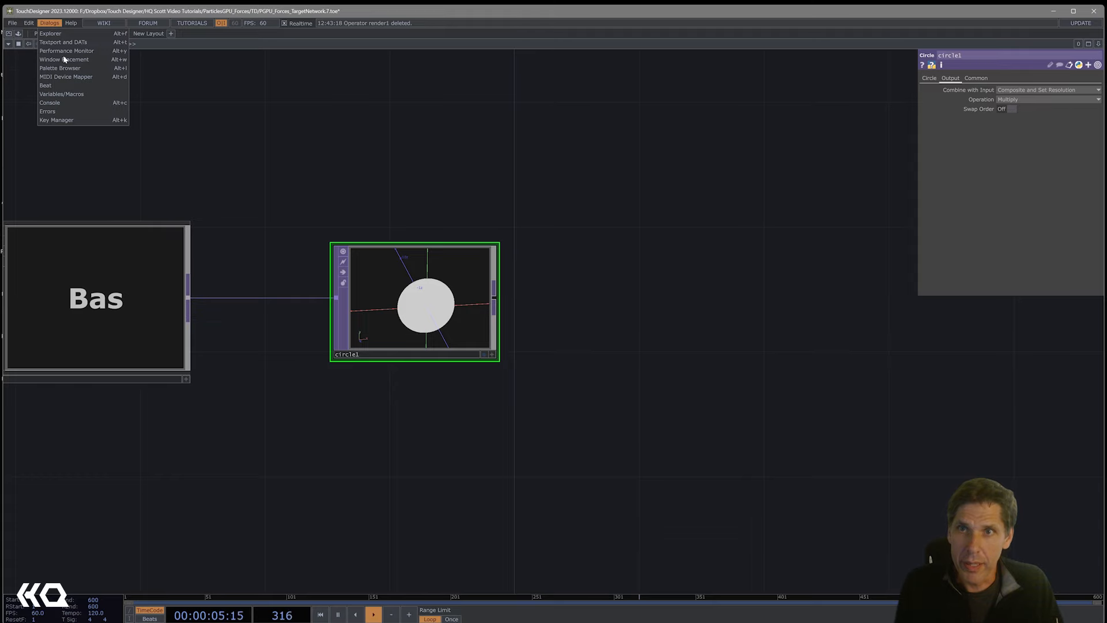
left_click(71, 68)
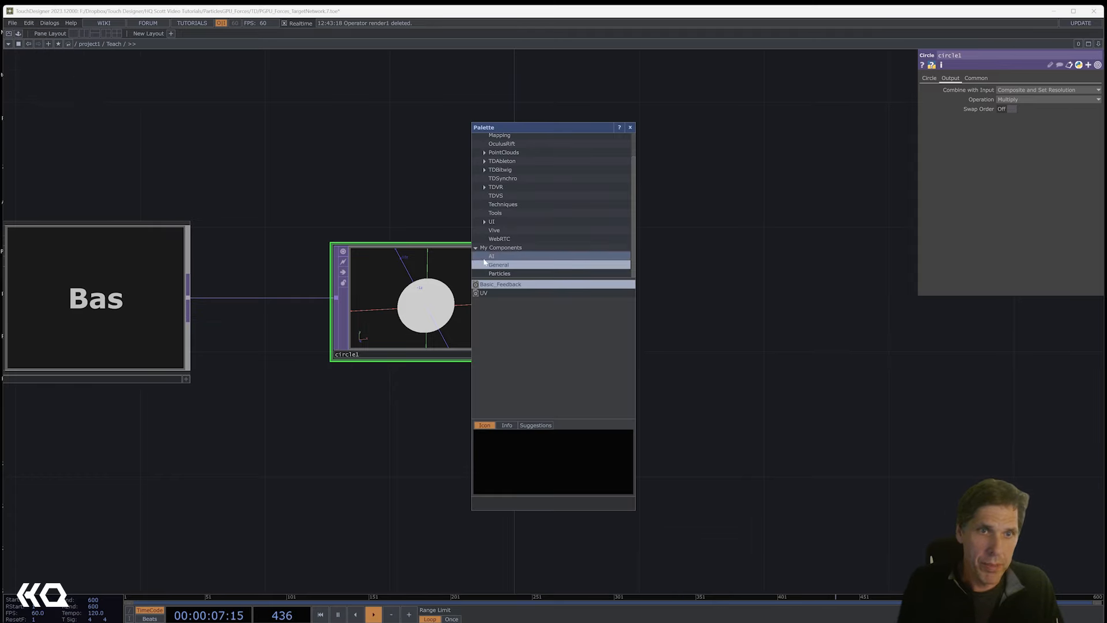
left_click(517, 214)
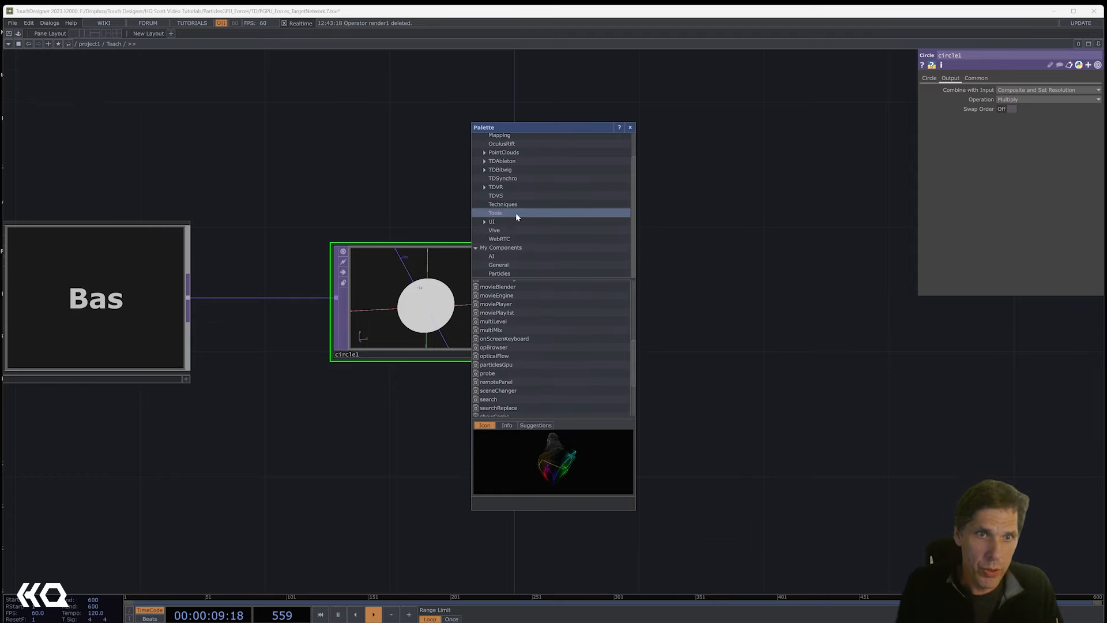
left_click_drag(508, 364, 734, 350)
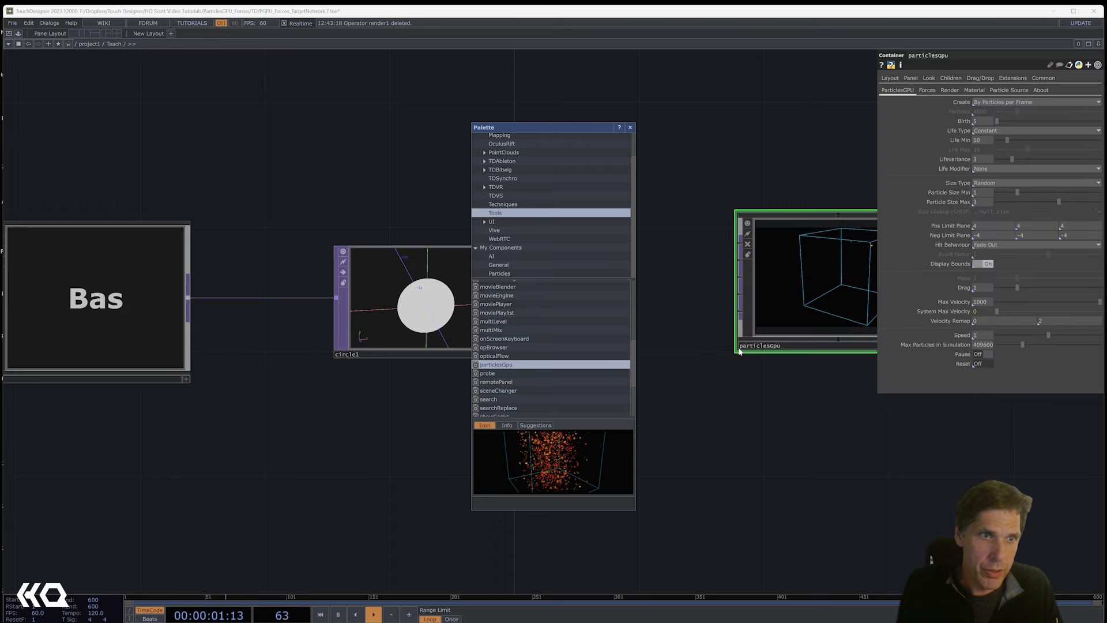
left_click(631, 130)
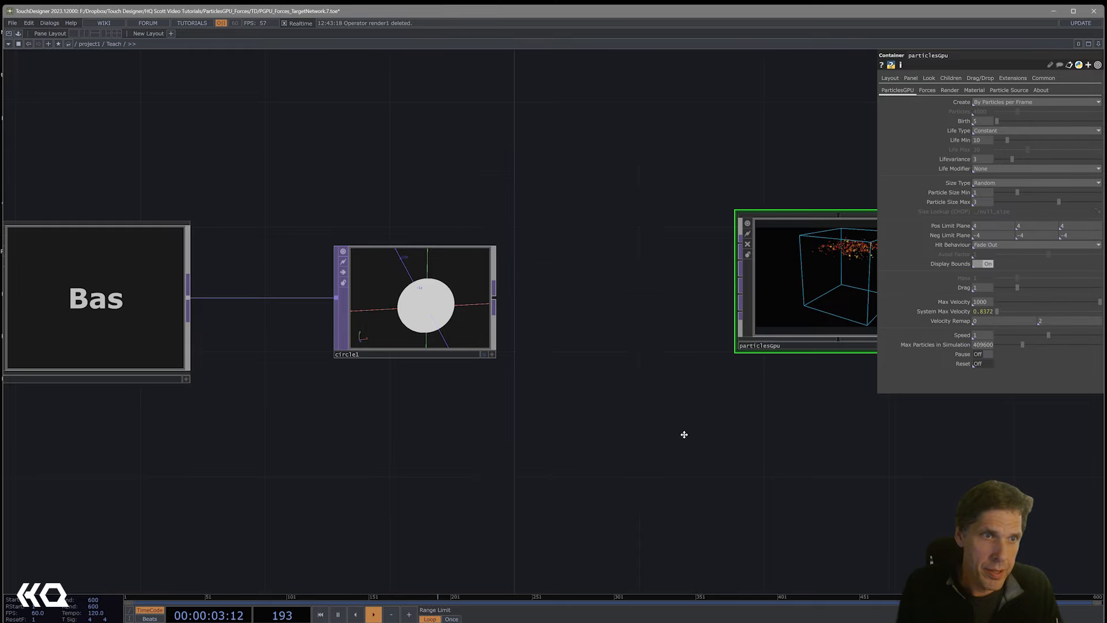
Move particlesGpu closer to circle1 and connect circle1's output to its first input
left_click_drag(685, 435, 472, 472)
left_click_drag(631, 330, 513, 328)
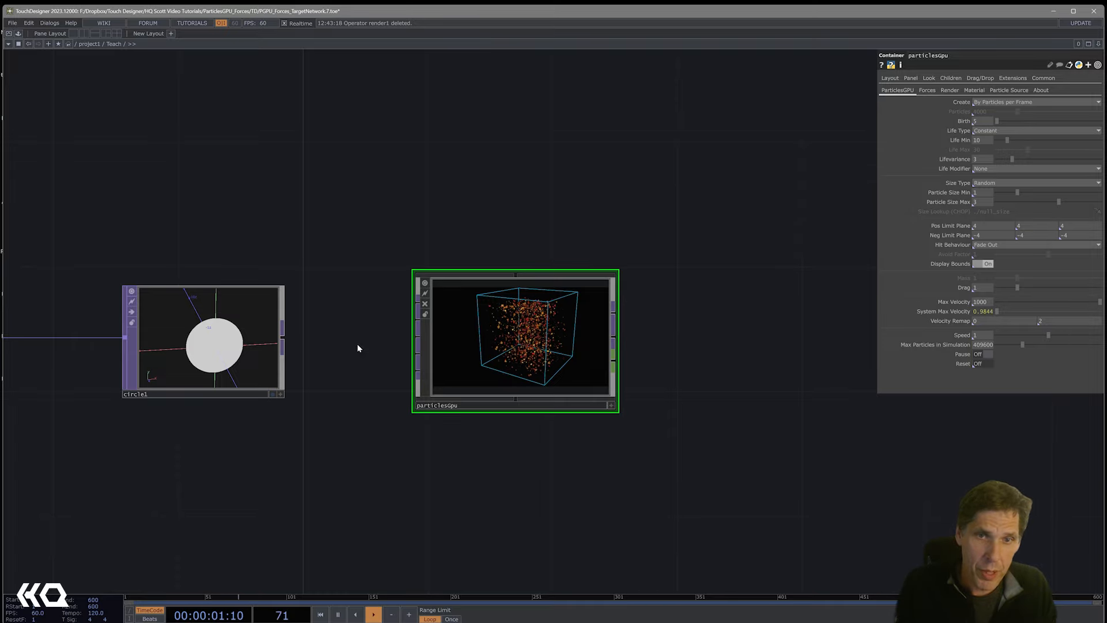
left_click(284, 337)
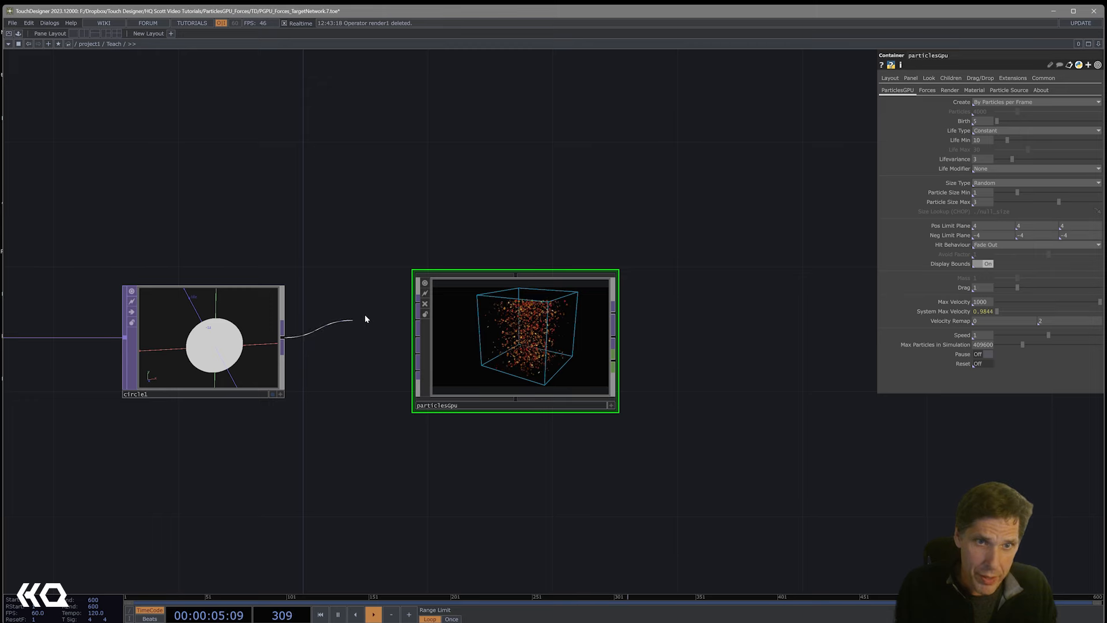
left_click(416, 306)
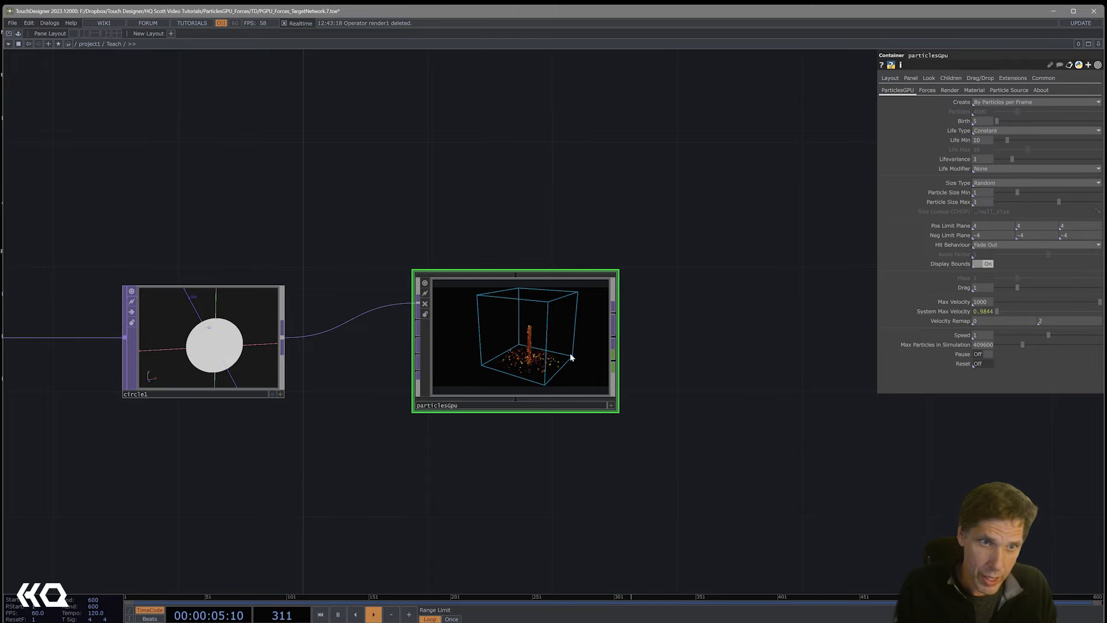
Change the particlesGpu material texture to Circle
scroll(534, 345, "up", 5)
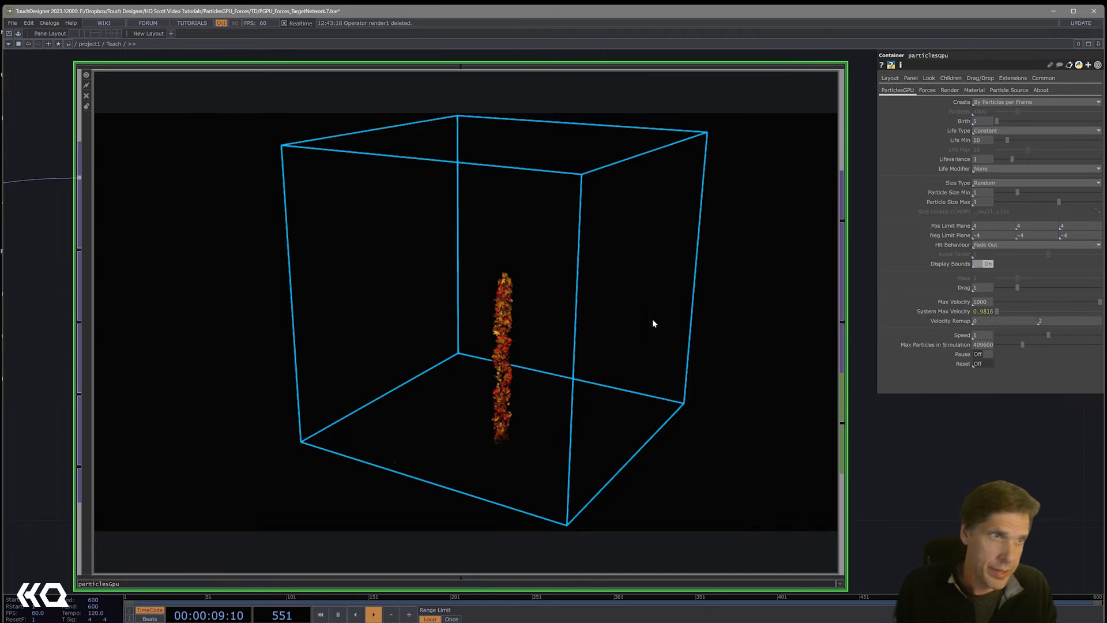
left_click(950, 92)
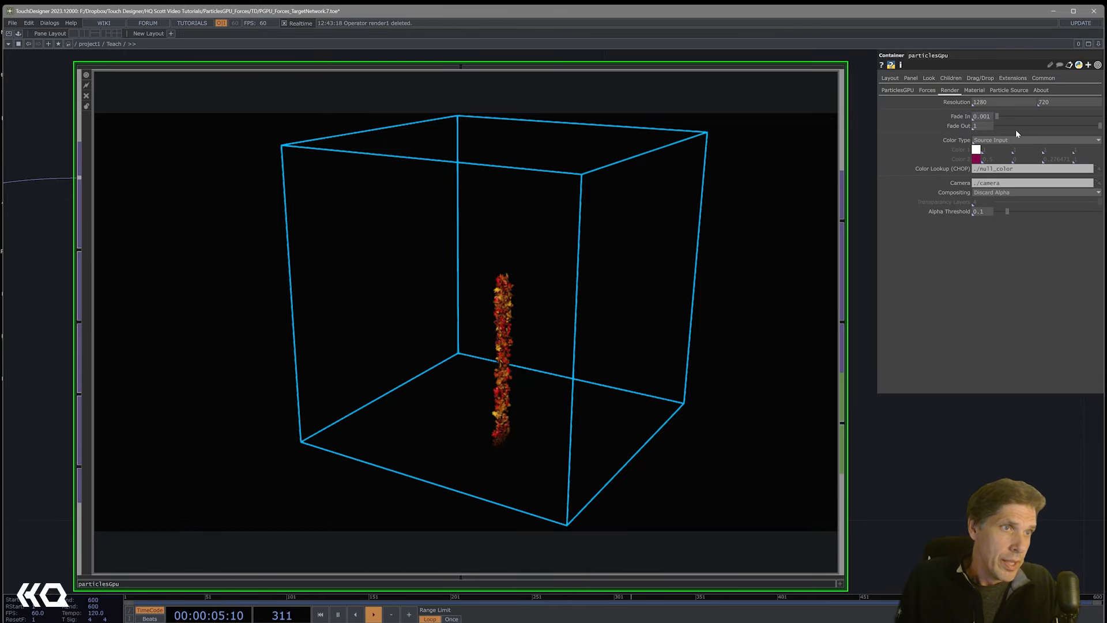
left_click(974, 90)
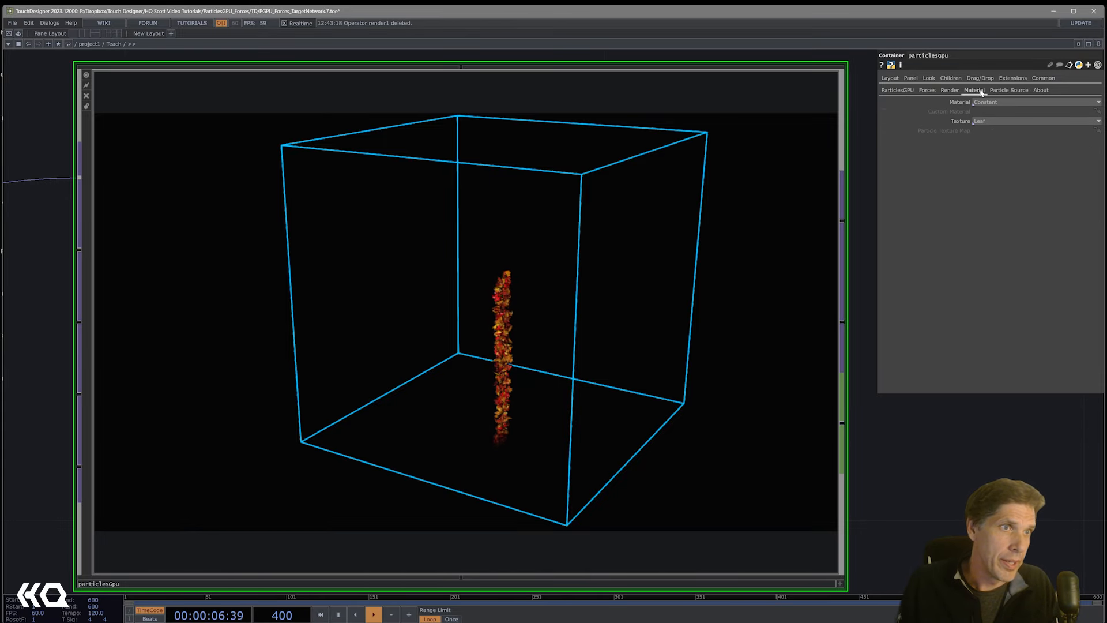
left_click(1003, 122)
left_click(987, 139)
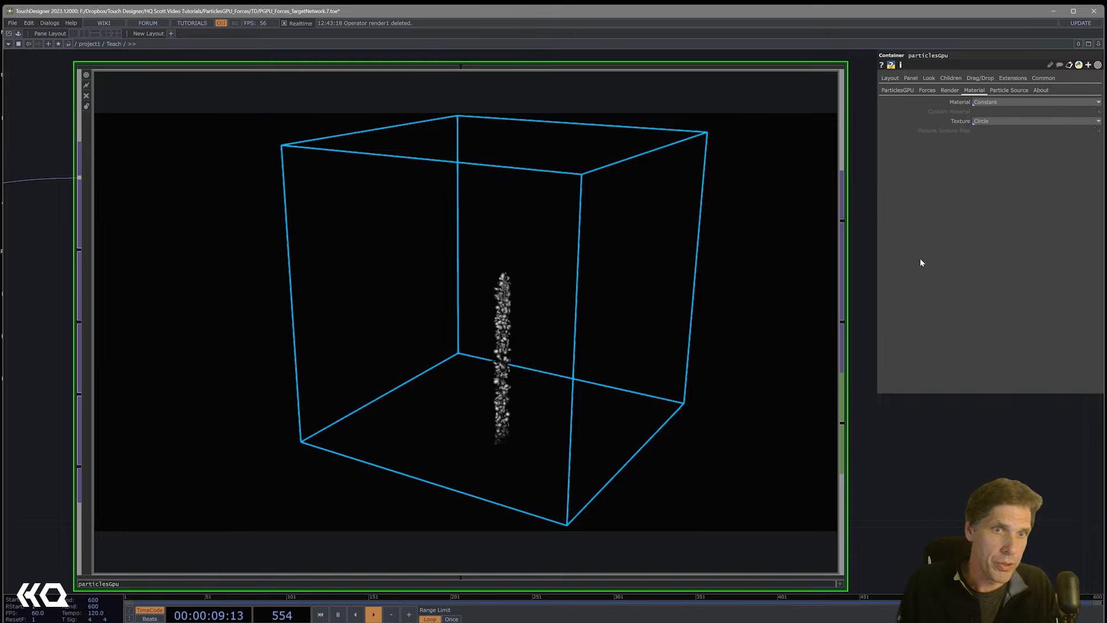
Add a Null TOP after particlesGpu and connect the second particlesGpu output to it
scroll(730, 389, "down", 4)
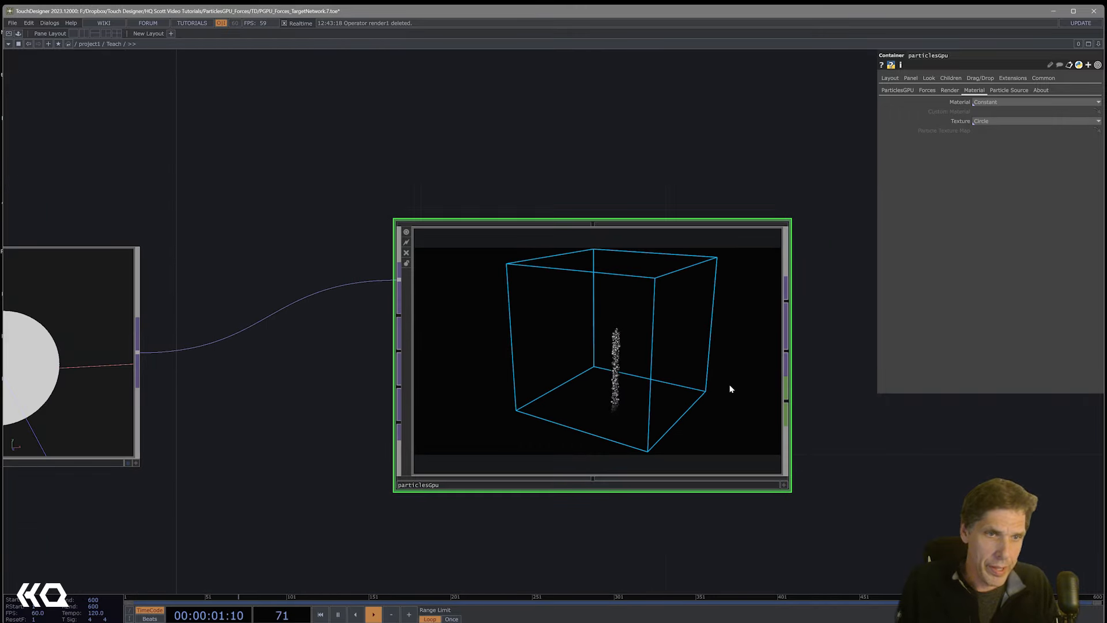
scroll(730, 386, "down", 5)
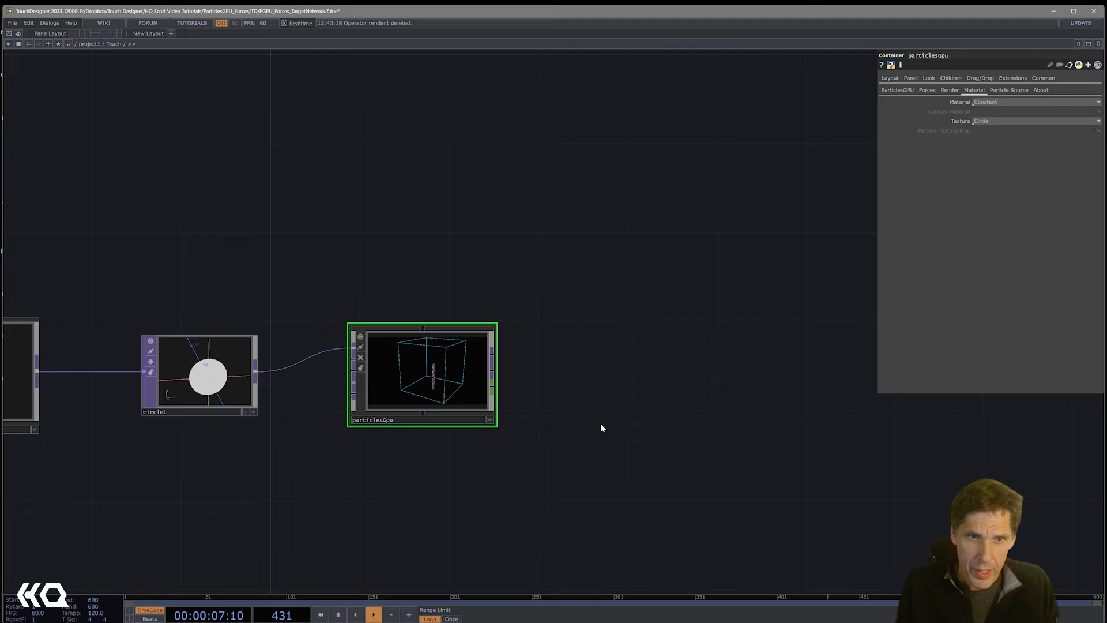
key("Tab")
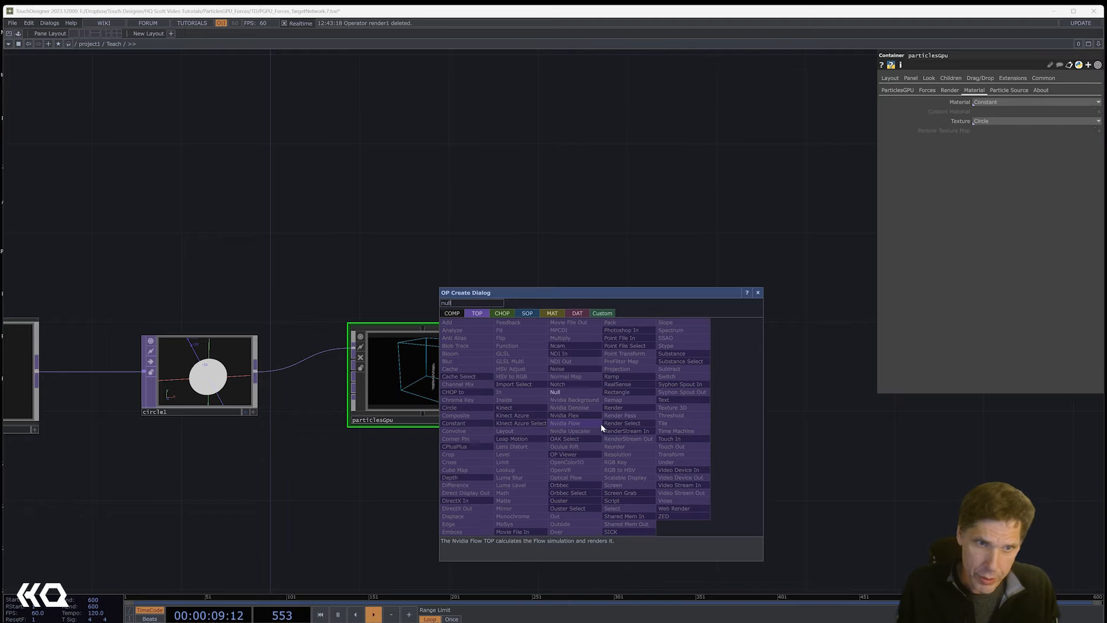
left_click(577, 392)
left_click(652, 391)
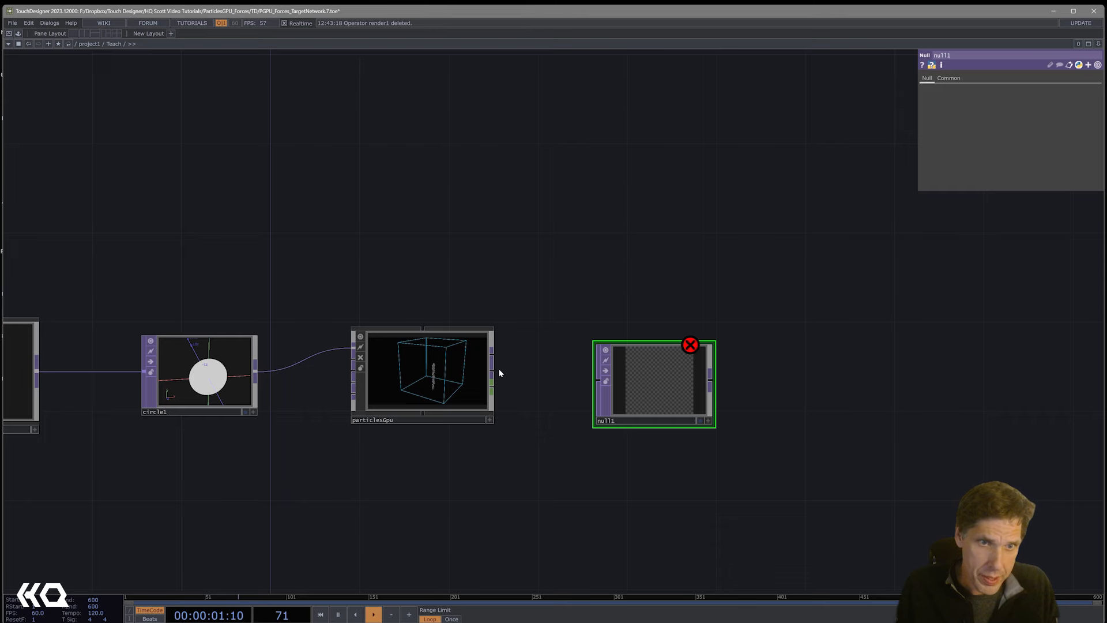
left_click_drag(492, 372, 583, 391)
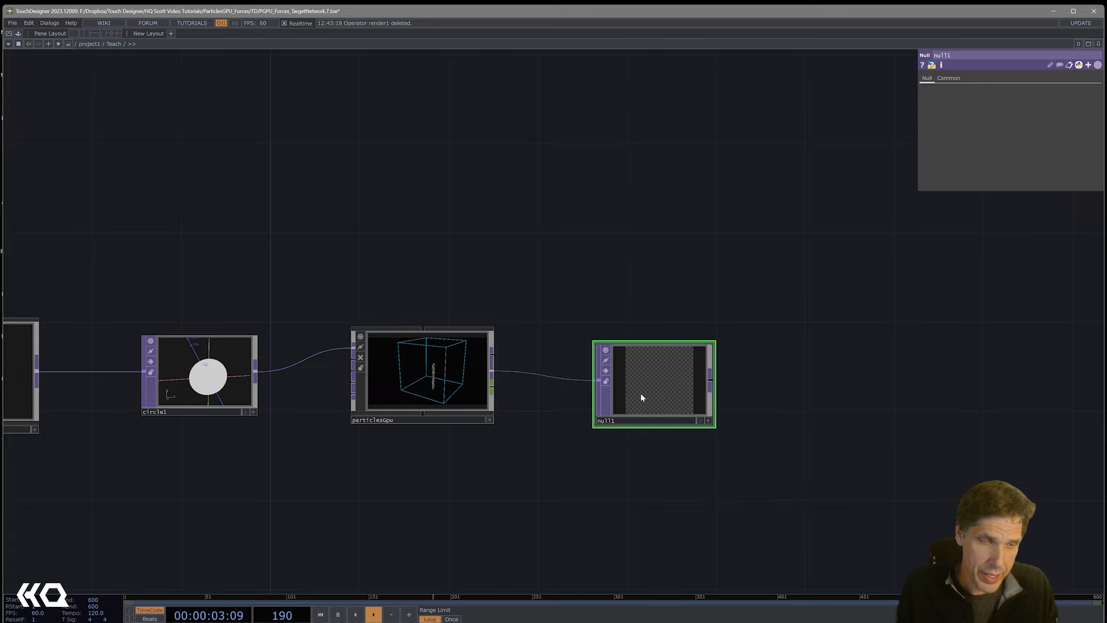
Inspect null1's pixel data, then make its viewer active and display the data as 3D points
scroll(640, 392, "up", 3)
scroll(655, 406, "up", 6)
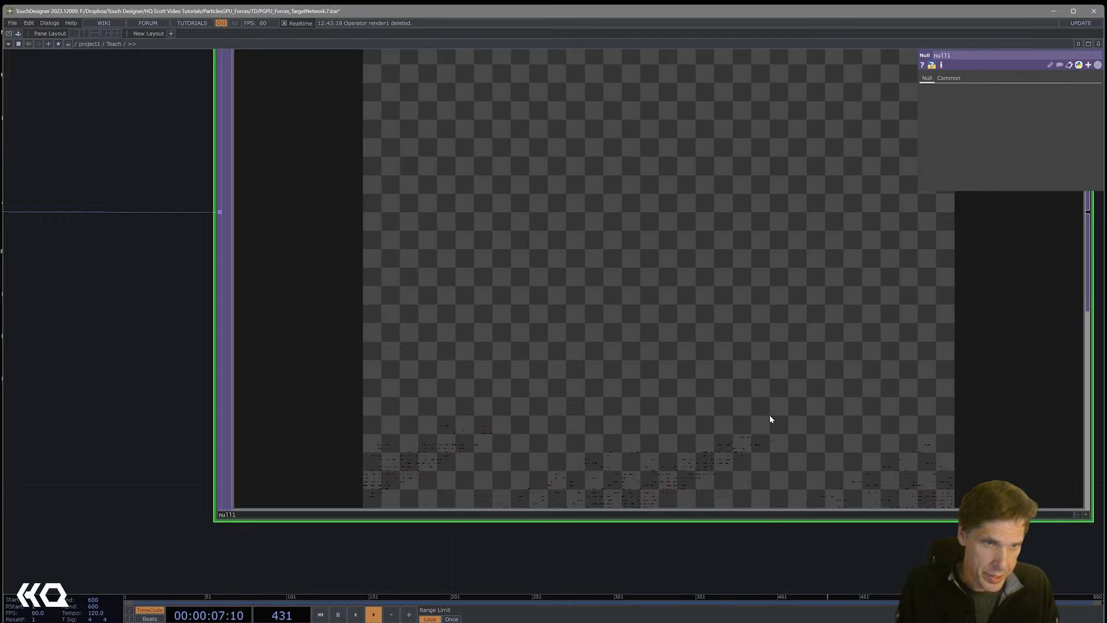
scroll(770, 416, "down", 8)
left_click(809, 428)
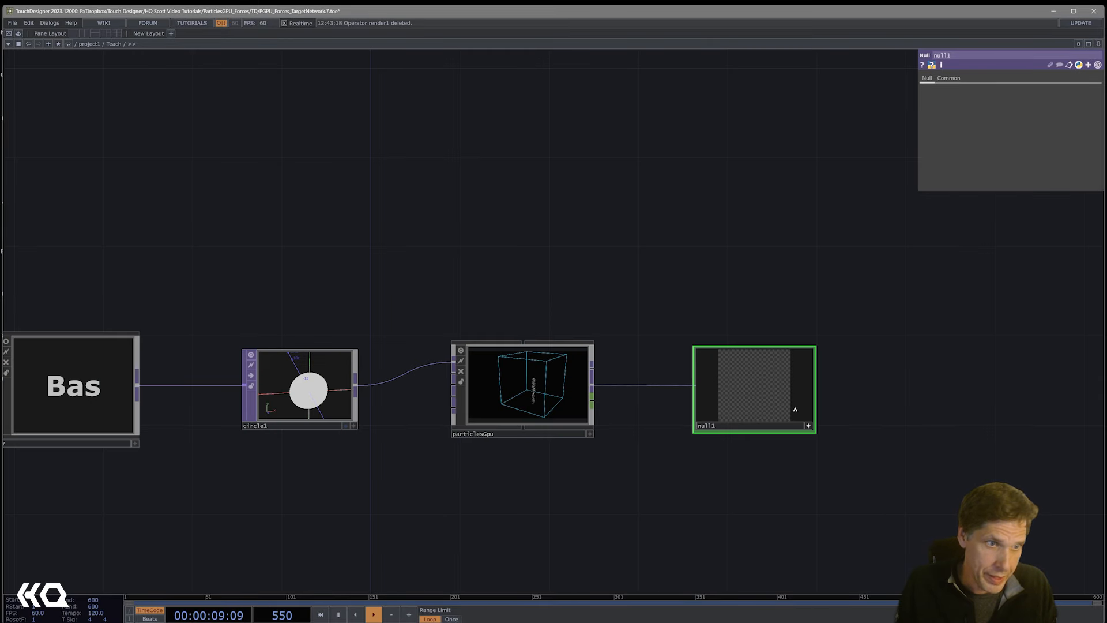
right_click(795, 409)
left_click(828, 471)
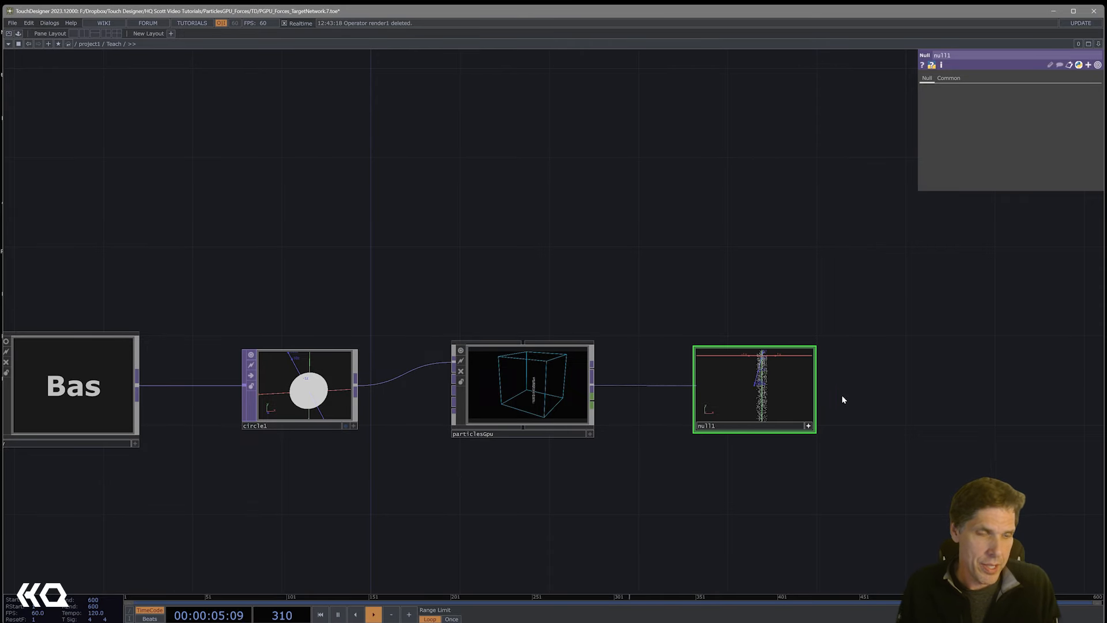
Rename null1 to null_pos and switch its viewer from 3D points back to an image
left_click_drag(790, 404, 772, 437)
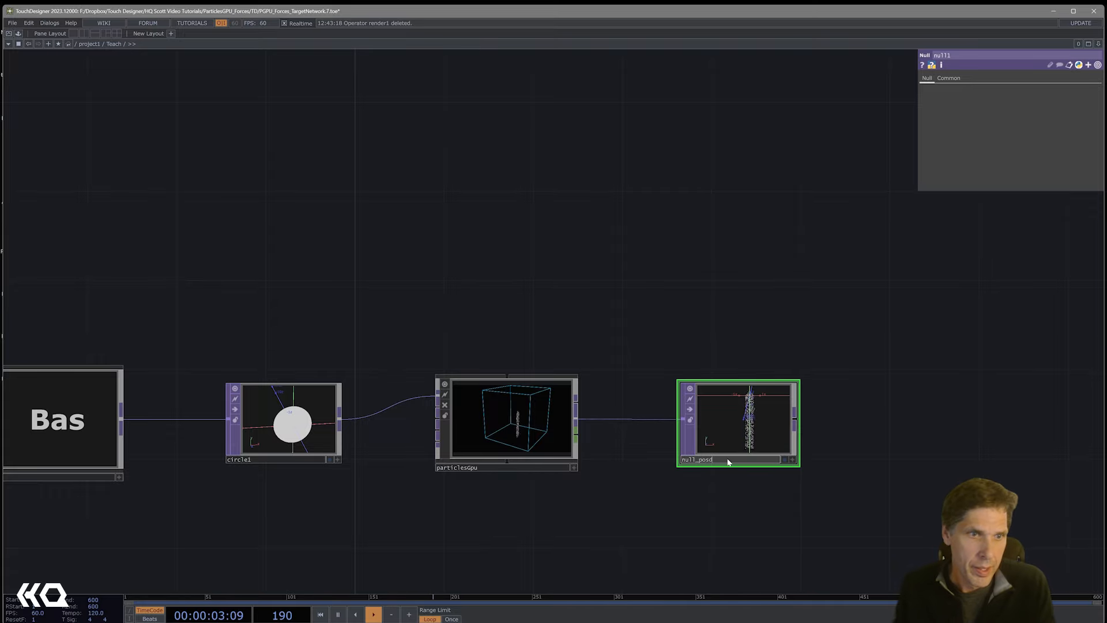
key("Return")
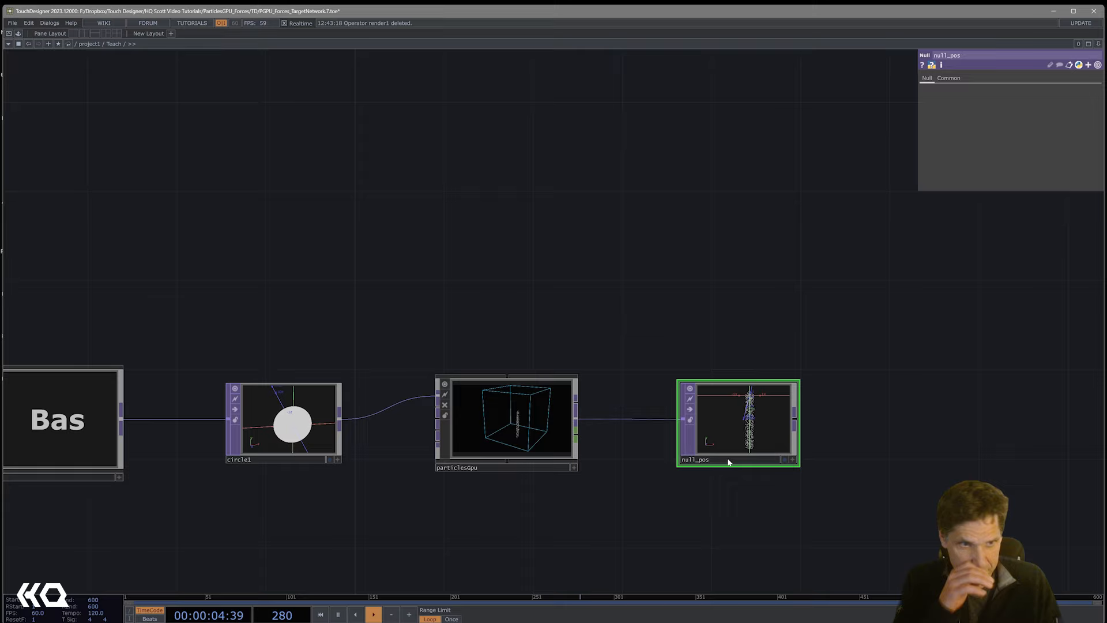
left_click(793, 460)
right_click(775, 393)
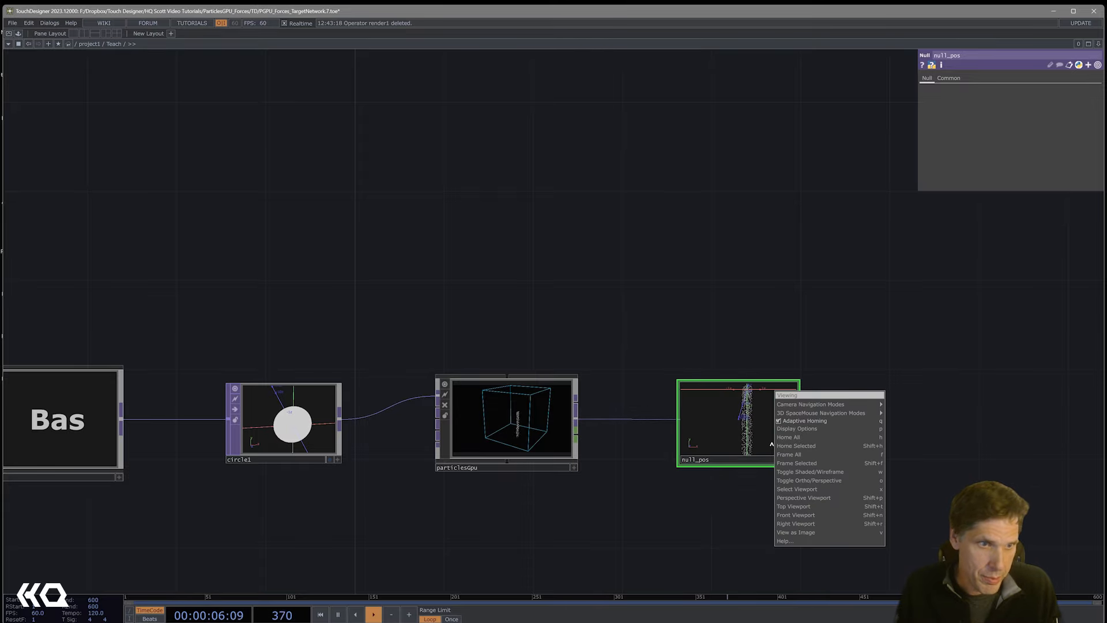
left_click(819, 533)
Add a Geometry COMP to the network beyond null_pos
left_click_drag(863, 476, 704, 470)
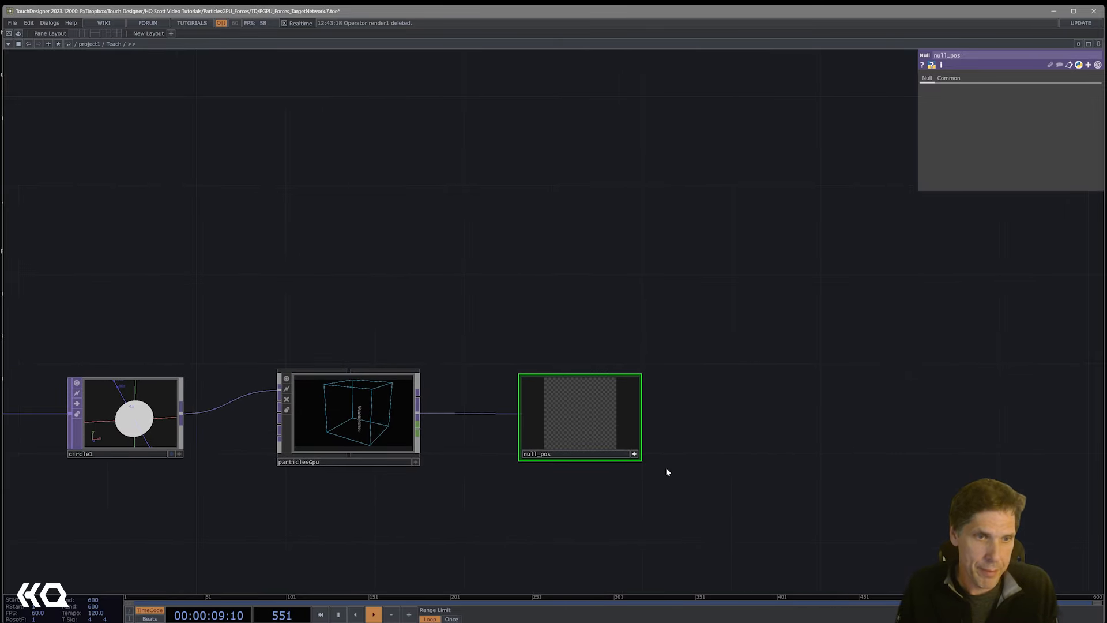
scroll(683, 449, "down", 5)
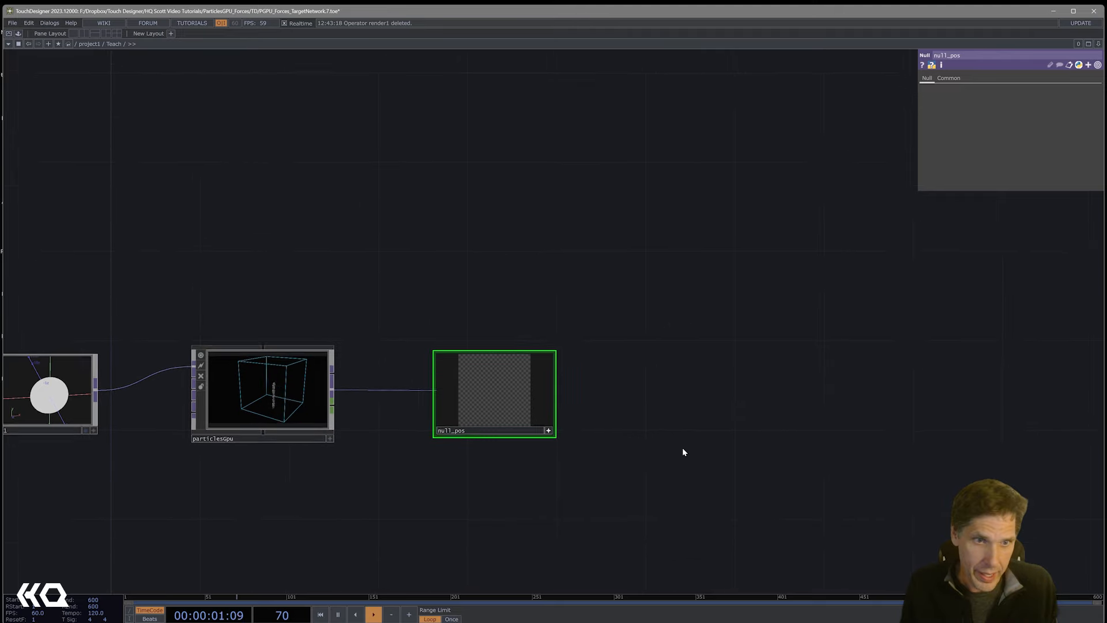
key("Tab")
type("ge")
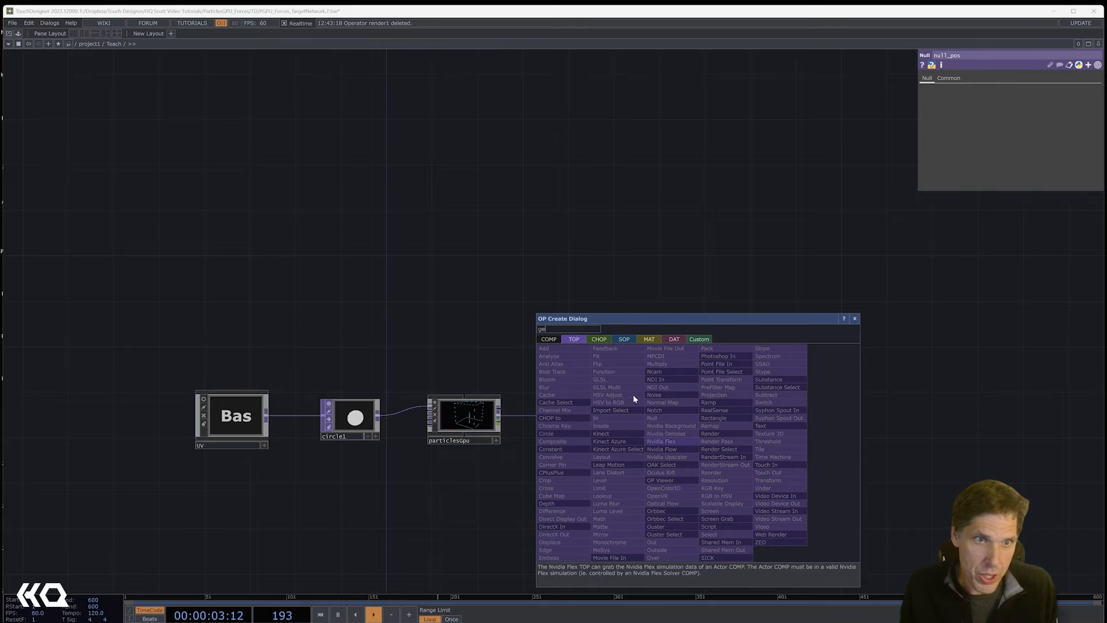
left_click(547, 341)
left_click(578, 406)
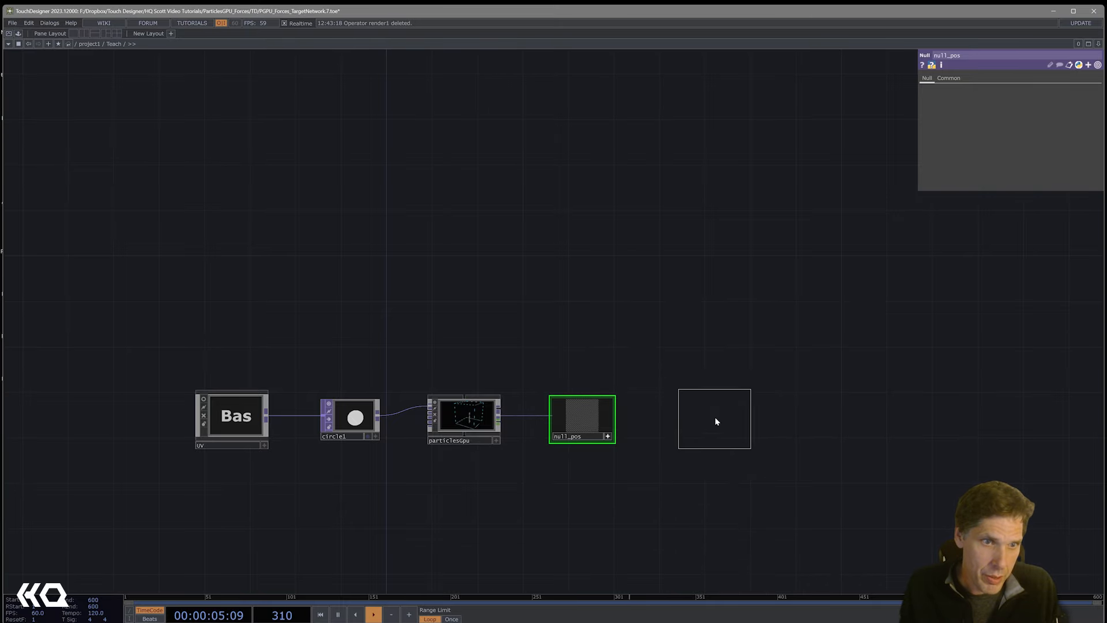
left_click(717, 422)
Inside geo1, delete the default torus1 and add a Box SOP in its place
key("i")
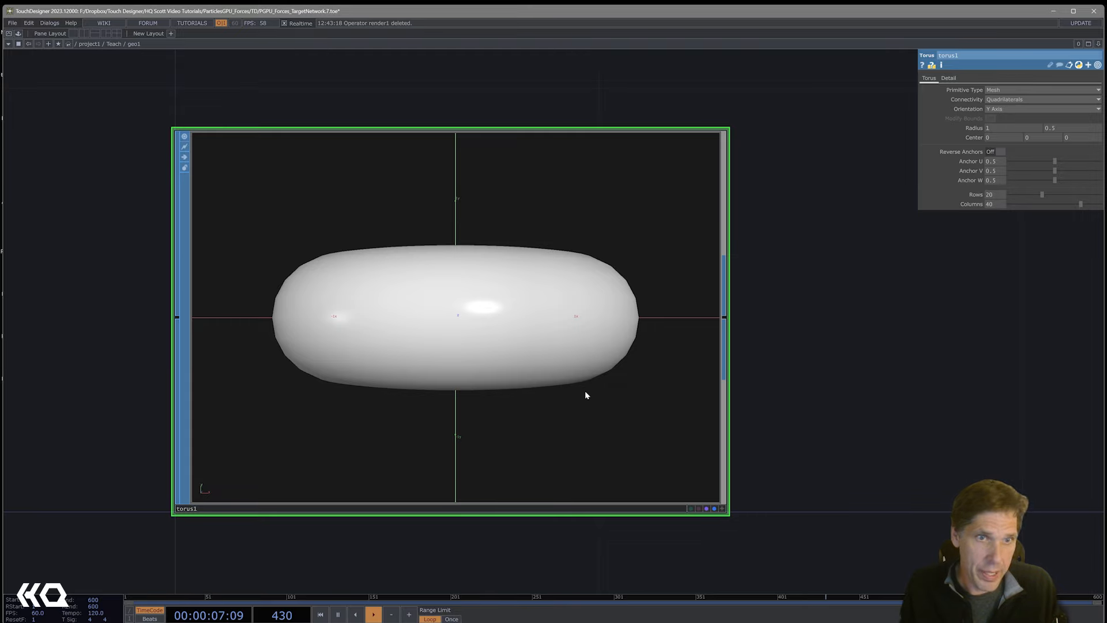
key("Delete")
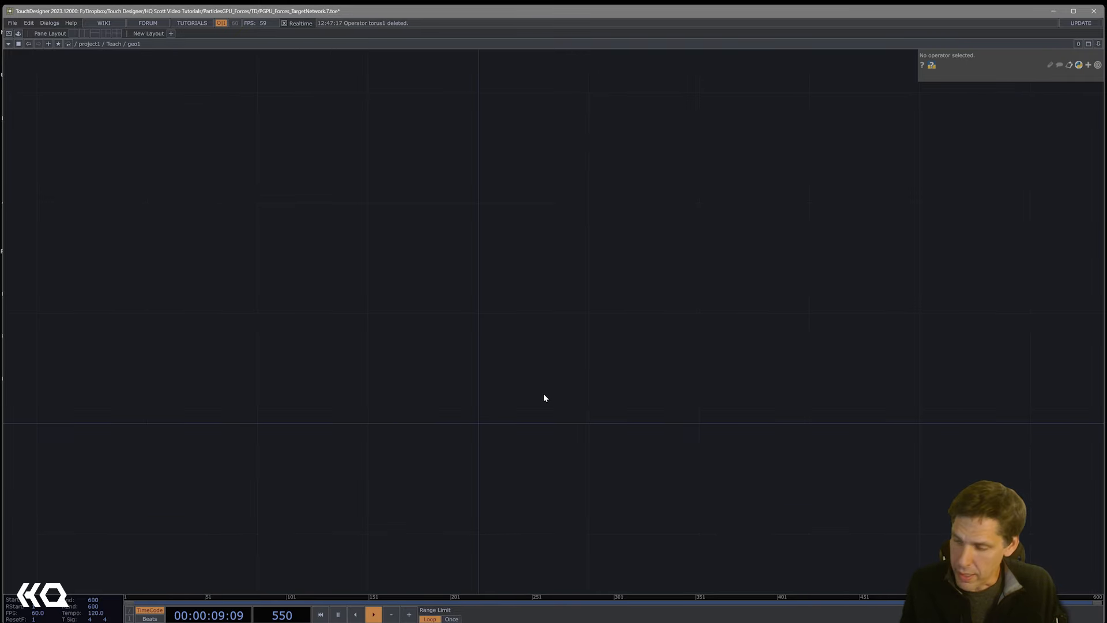
key("Tab")
type("box")
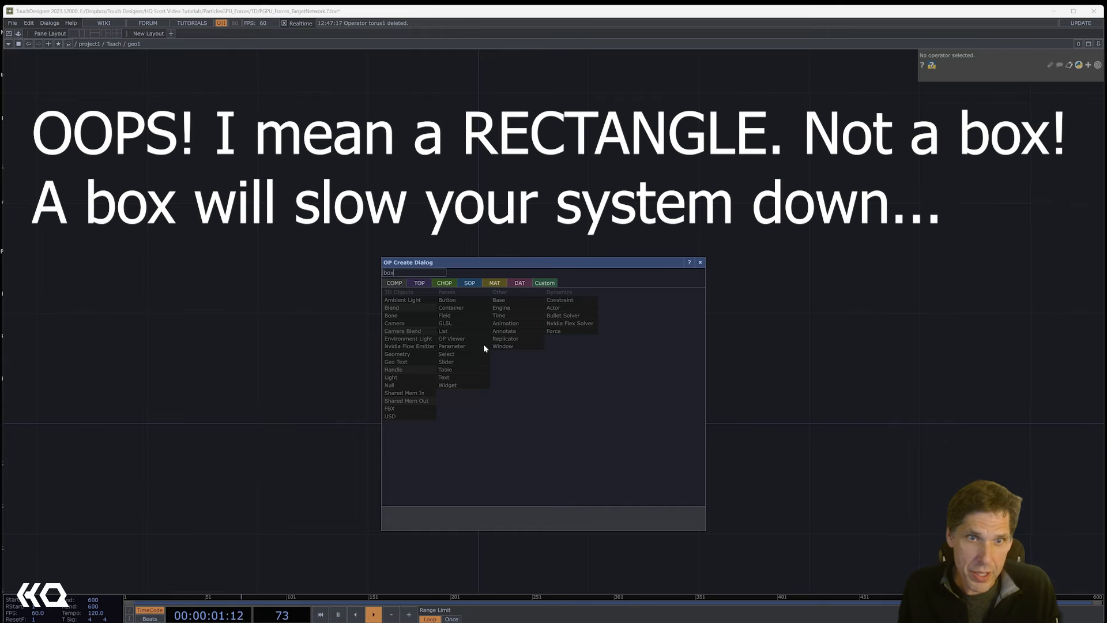
left_click(469, 281)
left_click(416, 370)
left_click(366, 385)
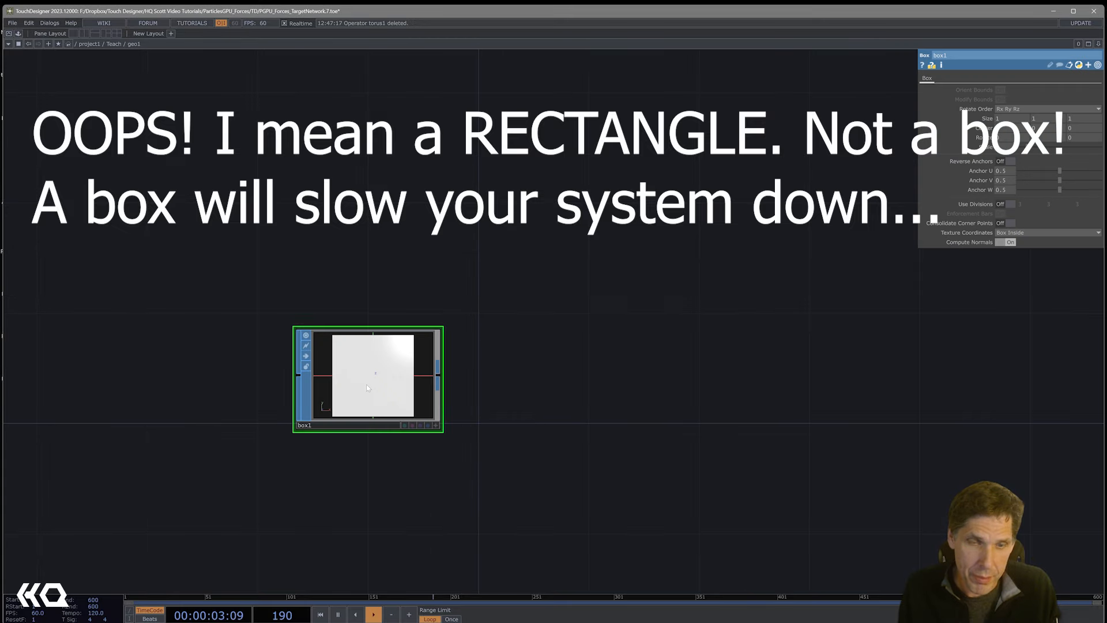
Add a Transform SOP after box1 and set its uniform scale to .01
key("Tab")
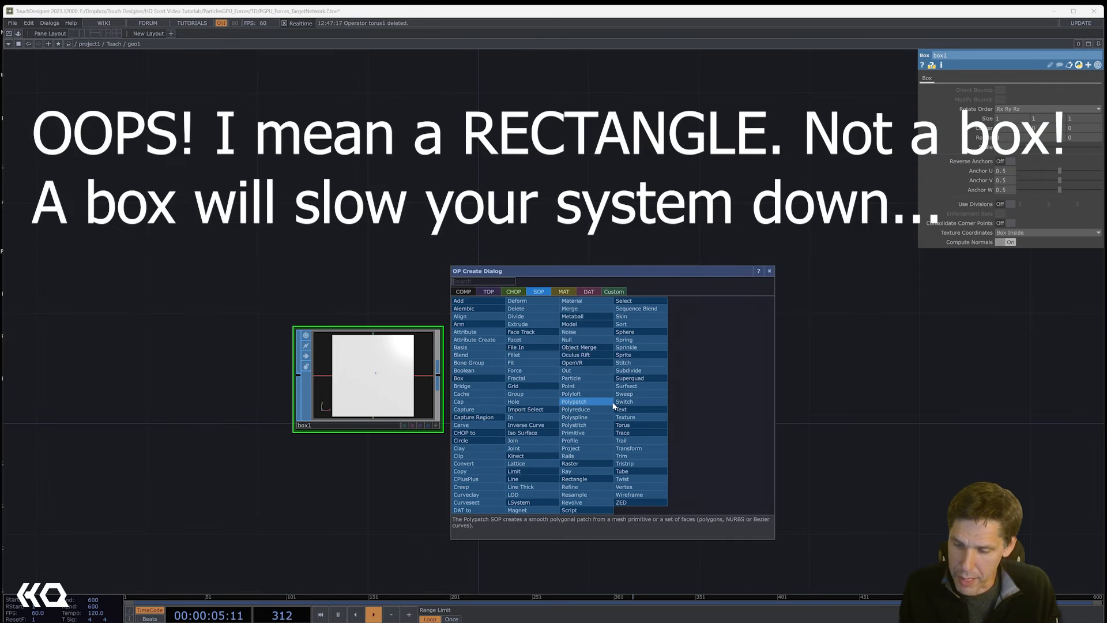
left_click(642, 451)
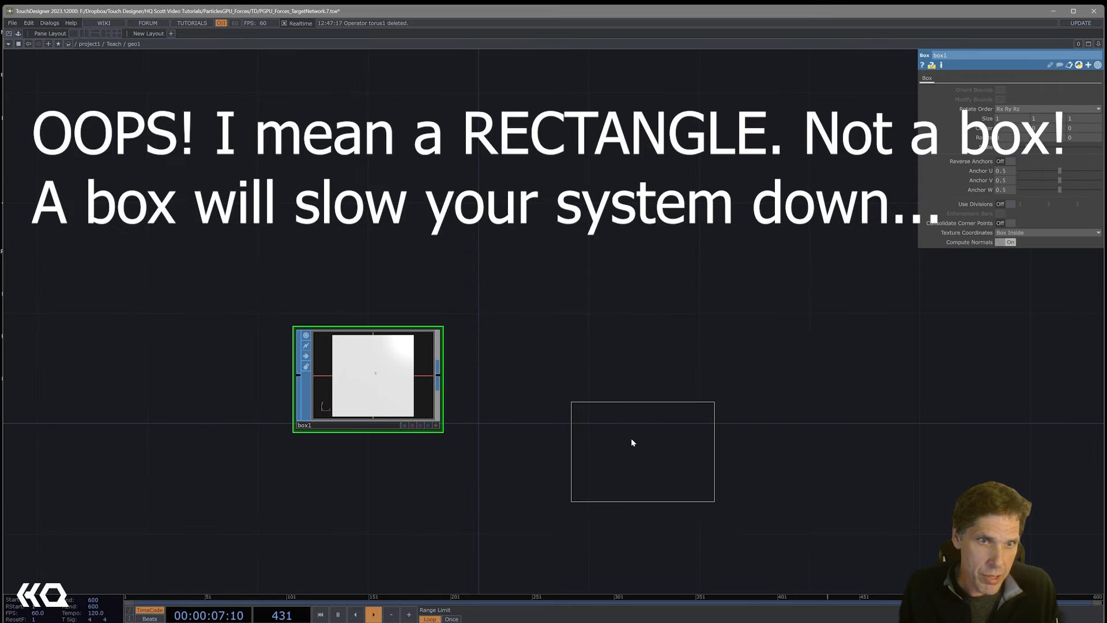
left_click(608, 390)
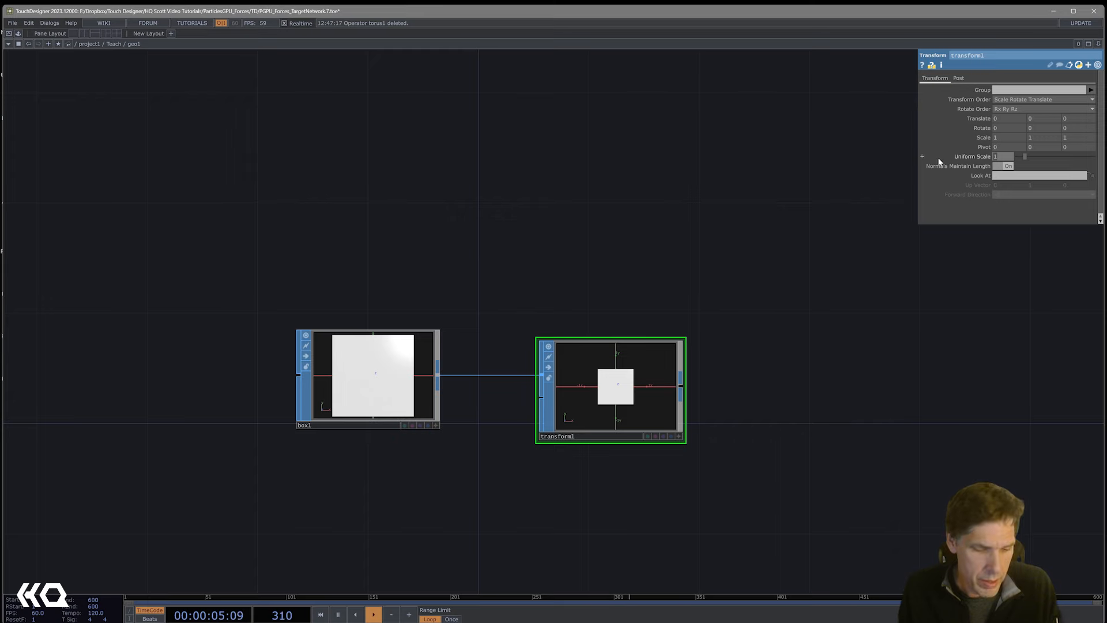
type(".01")
key("Return")
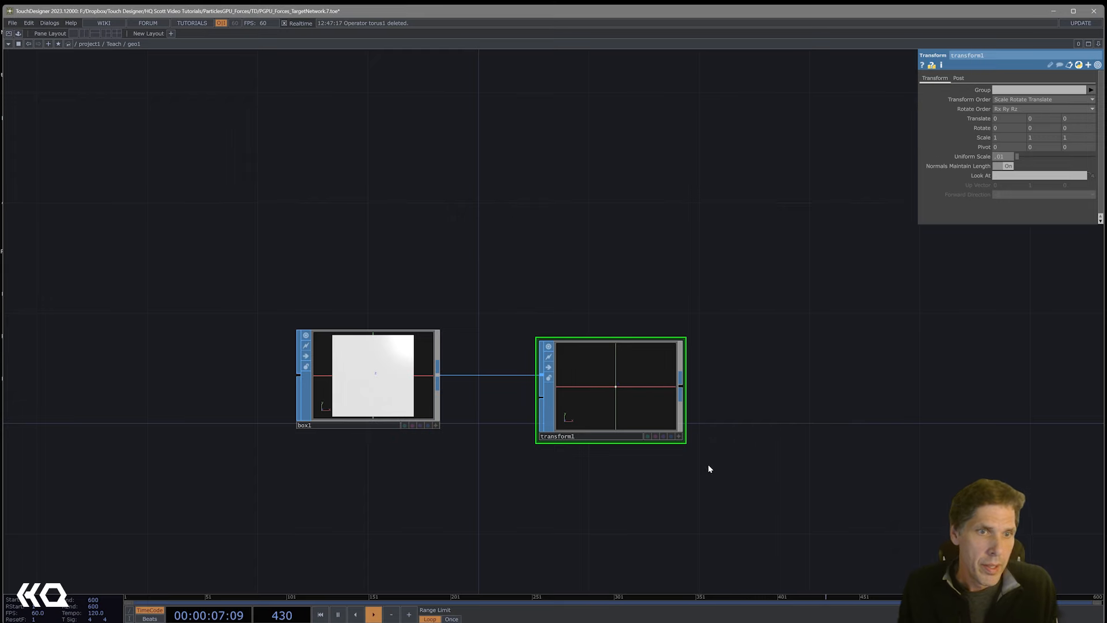
Append a Null SOP after transform1 with its display and render flags on, and return to the parent network
left_click_drag(691, 397, 471, 368)
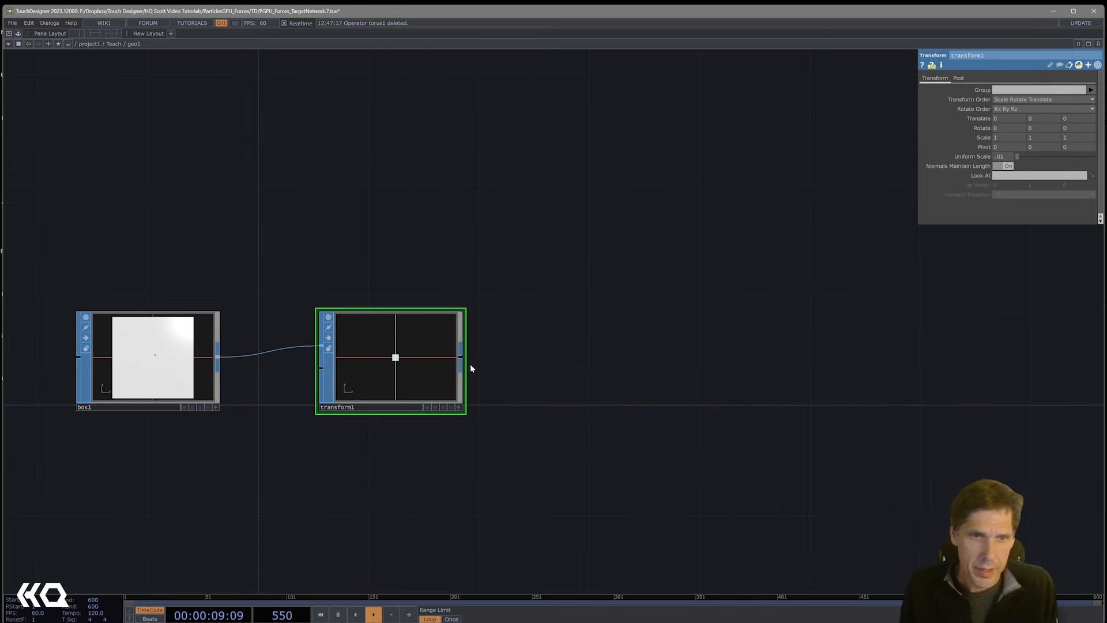
key("alt+n")
left_click(638, 365)
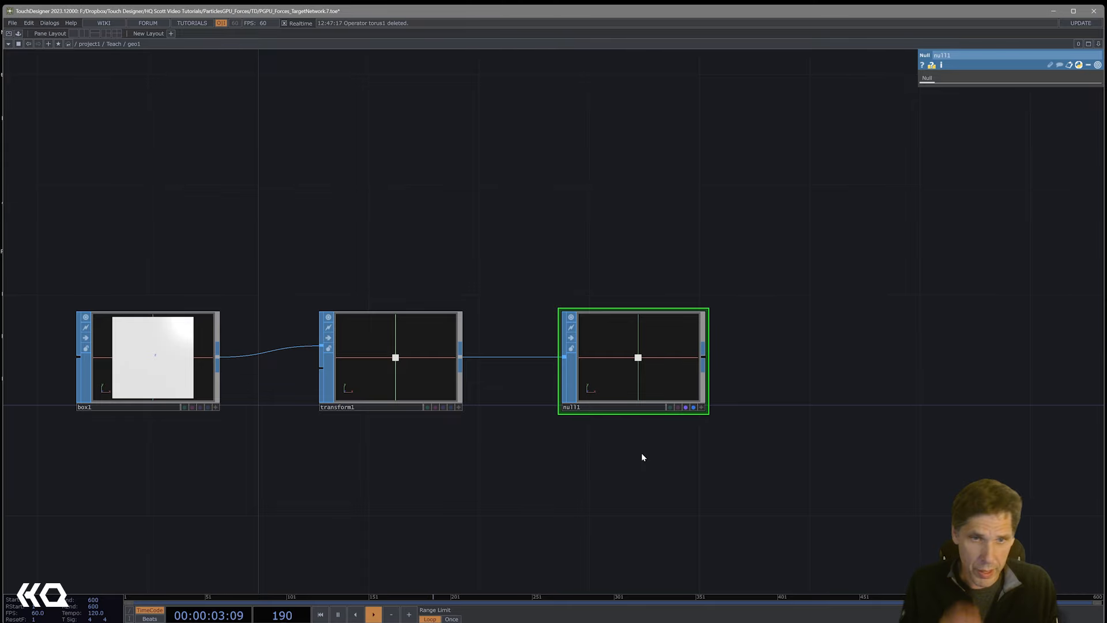
key("u")
Turn on instancing for geo1 and assign null_pos as its Translate OP
scroll(725, 458, "up", 4)
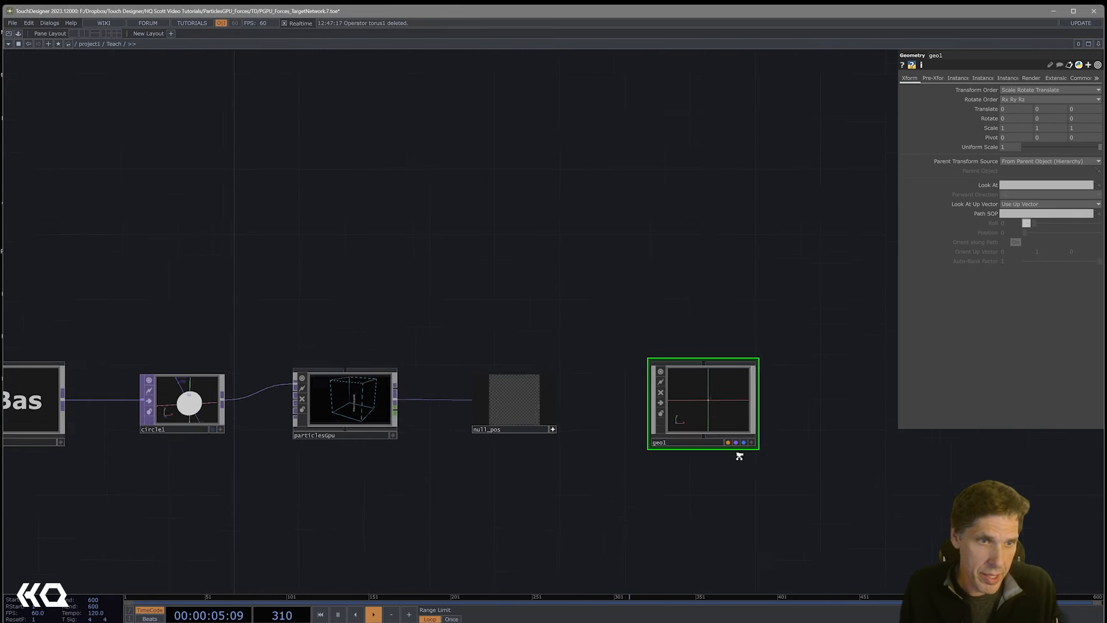
scroll(706, 393, "up", 3)
scroll(706, 393, "down", 2)
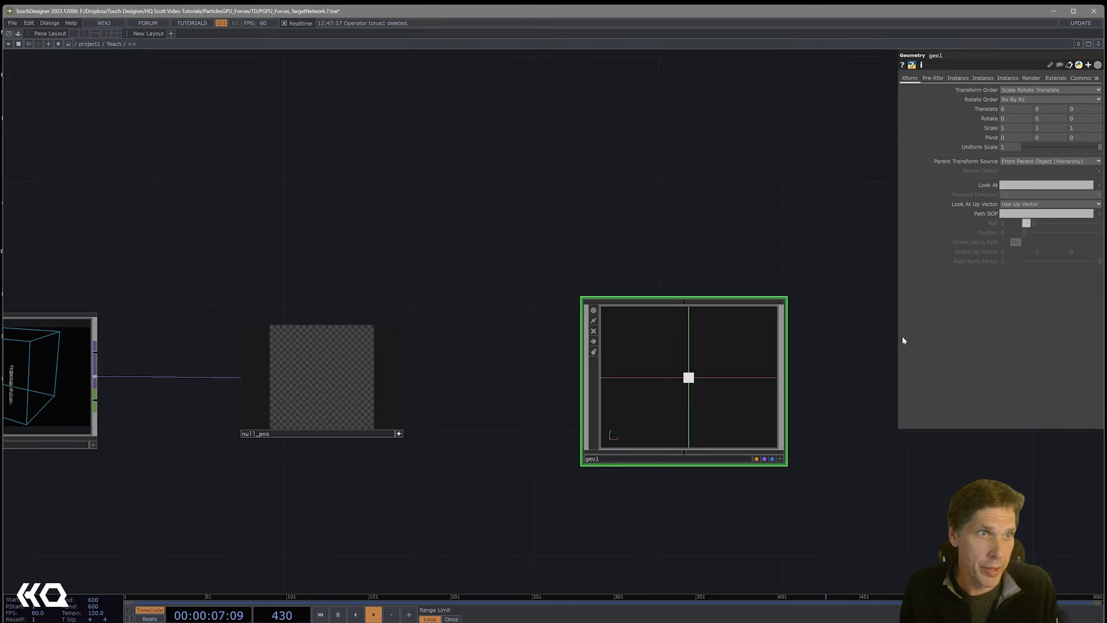
left_click(959, 78)
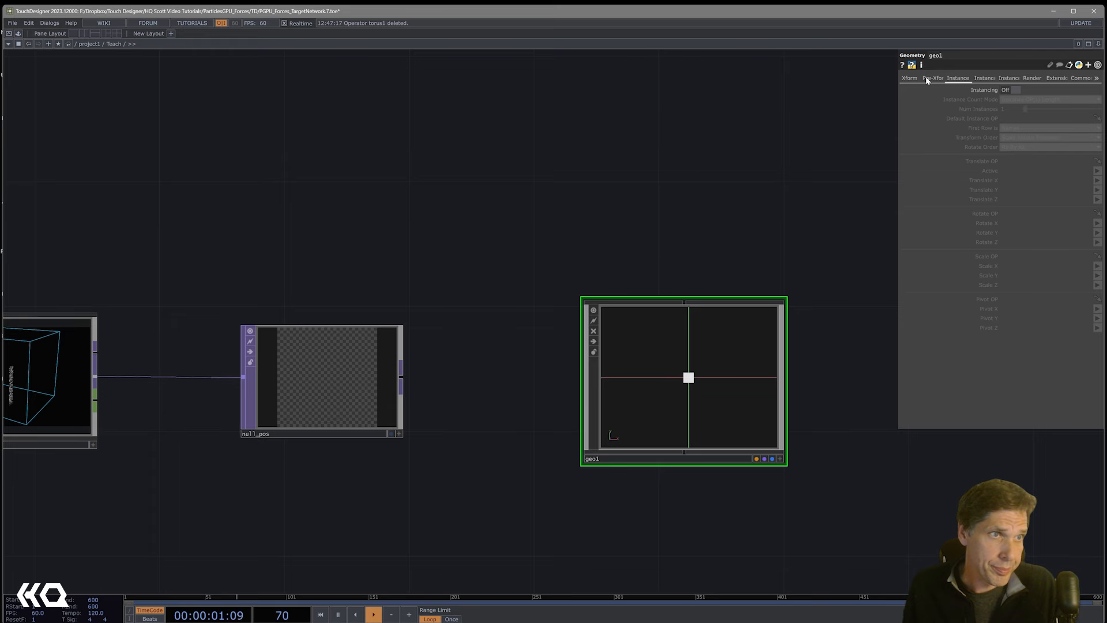
left_click(1011, 89)
left_click_drag(393, 369, 1018, 163)
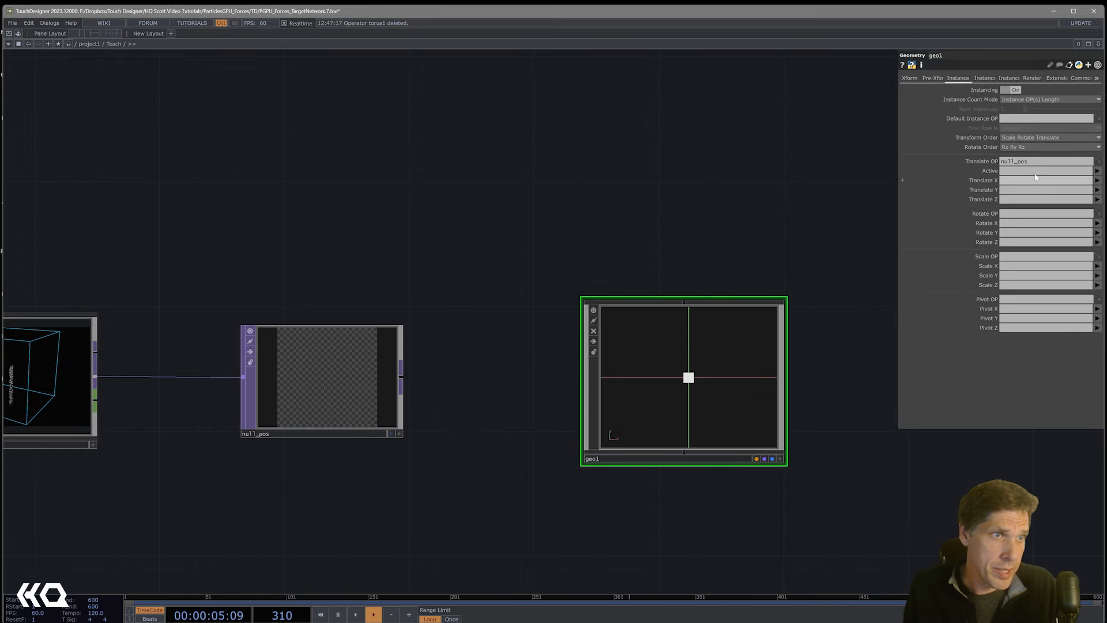
Set geo1's instance Active to a and Translate X, Y and Z to r, g and b, then orbit its viewer to check the instances
left_click(1098, 170)
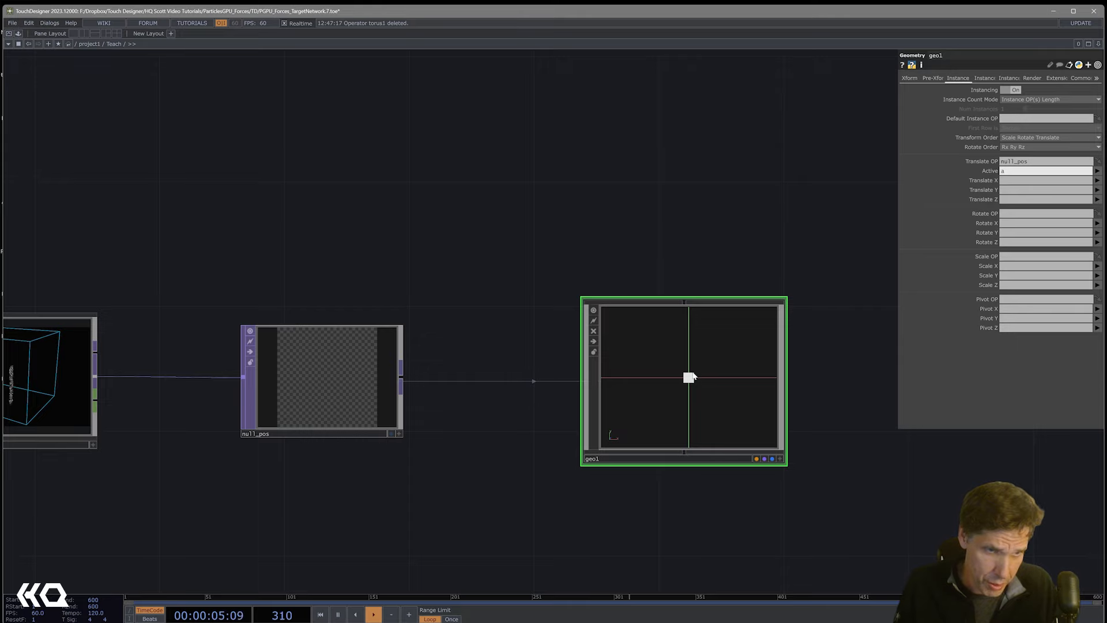
left_click(1099, 181)
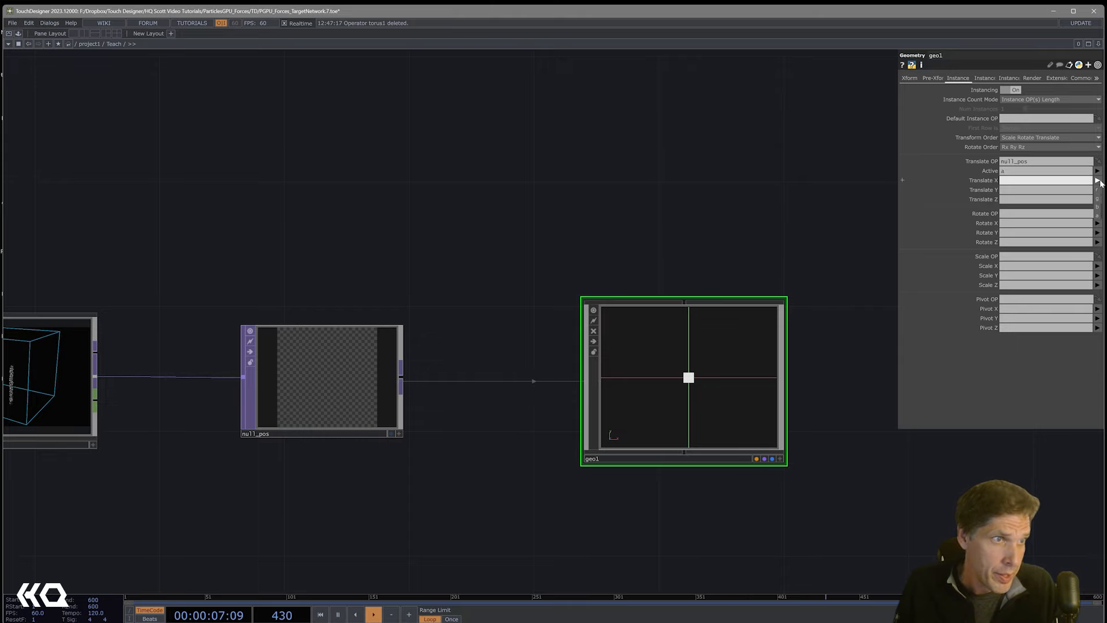
left_click(1098, 191)
left_click(1098, 190)
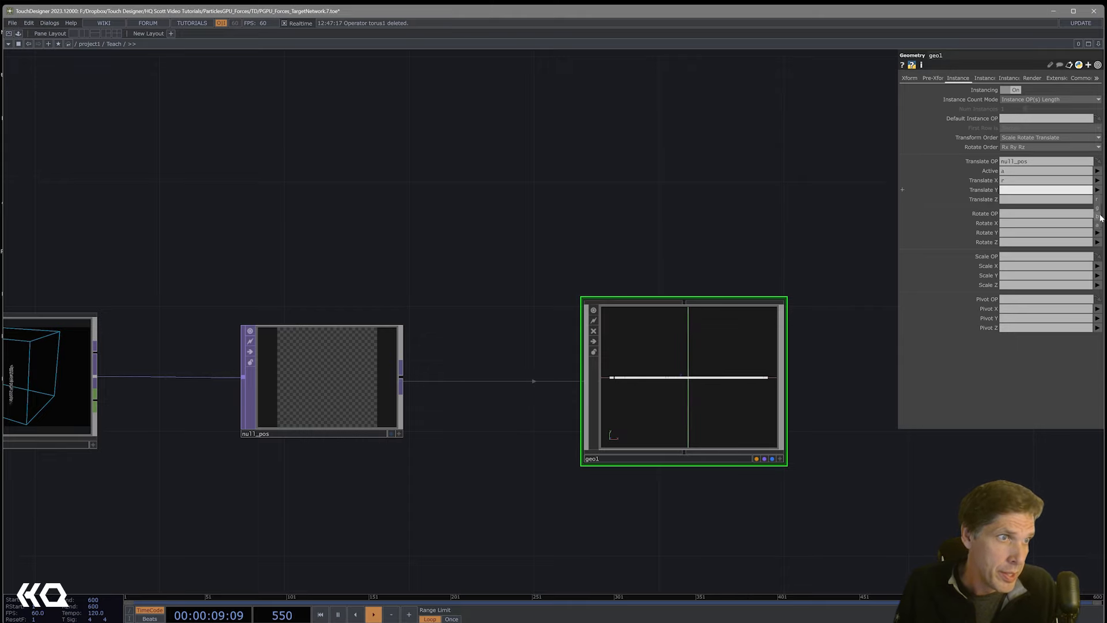
left_click(1098, 209)
left_click(1098, 199)
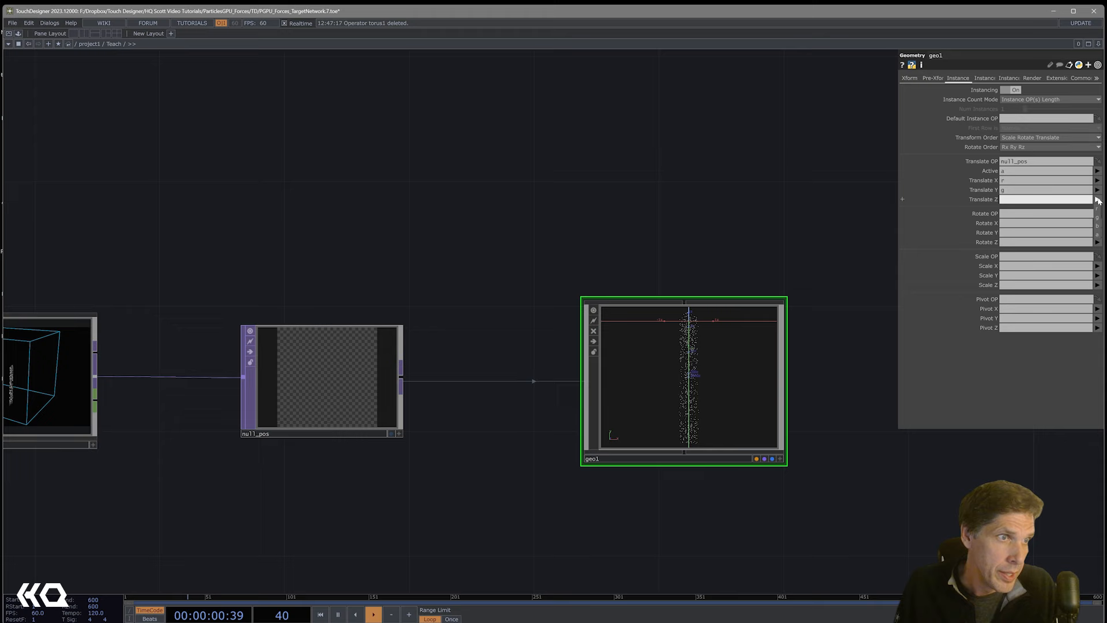
left_click(1098, 228)
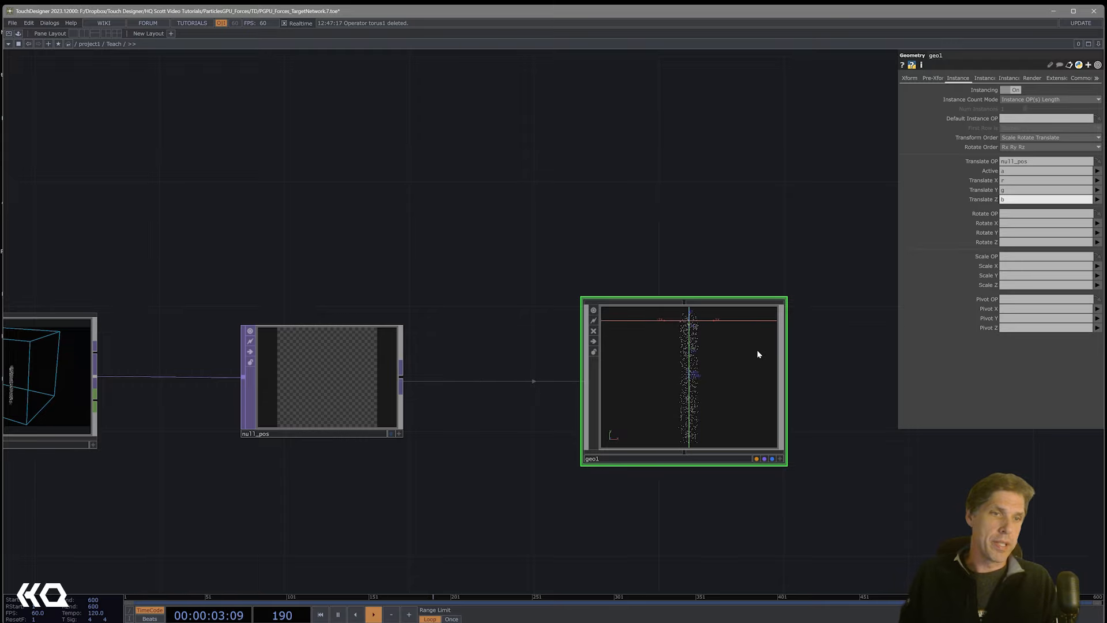
left_click(780, 458)
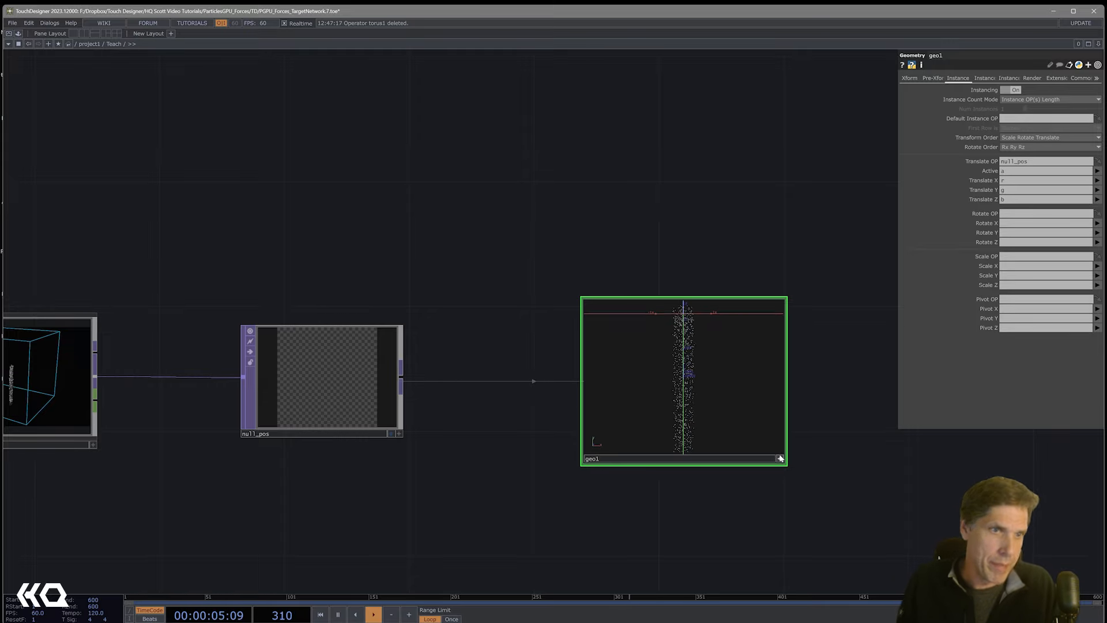
mouse_move(660, 374)
left_mouse_down()
mouse_move(704, 386)
mouse_move(667, 383)
left_mouse_up()
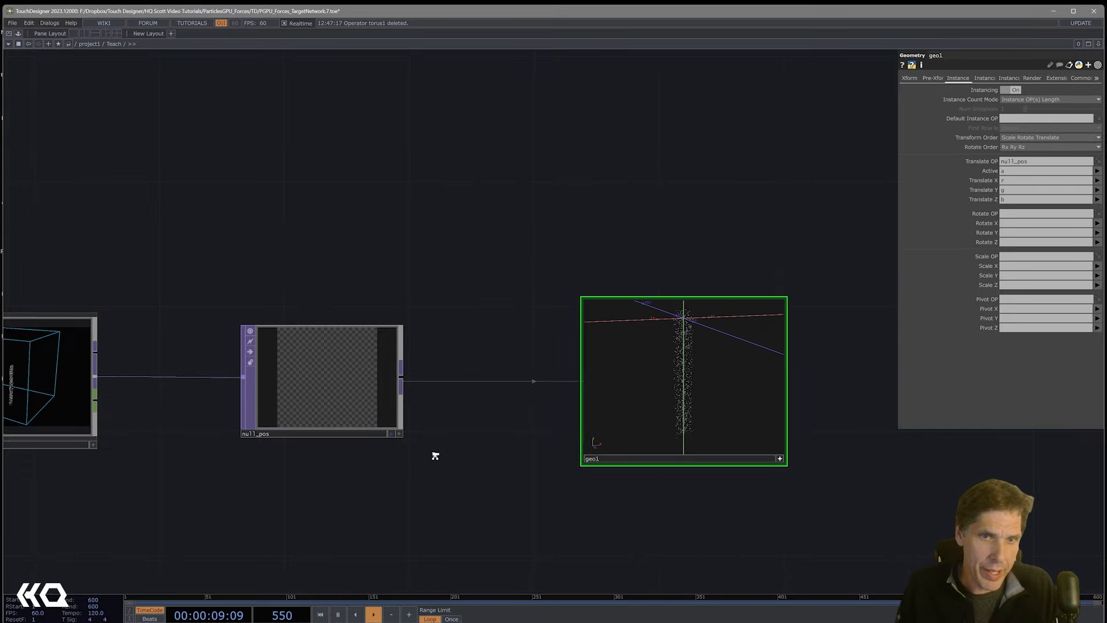
Inside particlesGpu, turn off cooking for geo_particles and bypass render1, and return to the parent network
scroll(435, 452, "down", 8)
scroll(366, 472, "up", 6)
left_click(339, 424)
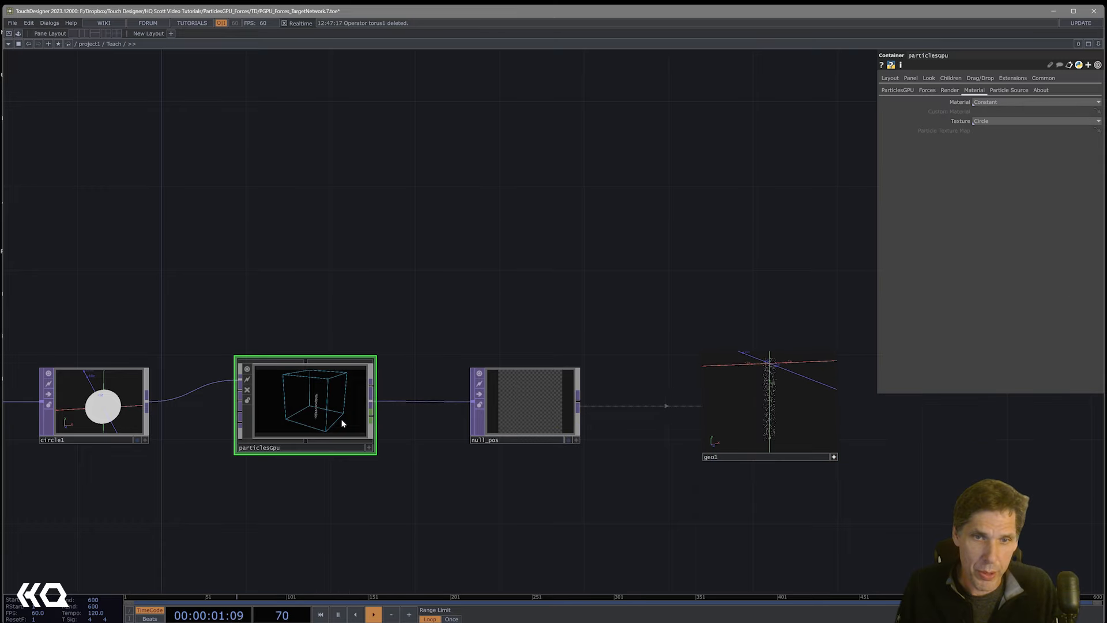
key("i")
scroll(687, 352, "up", 6)
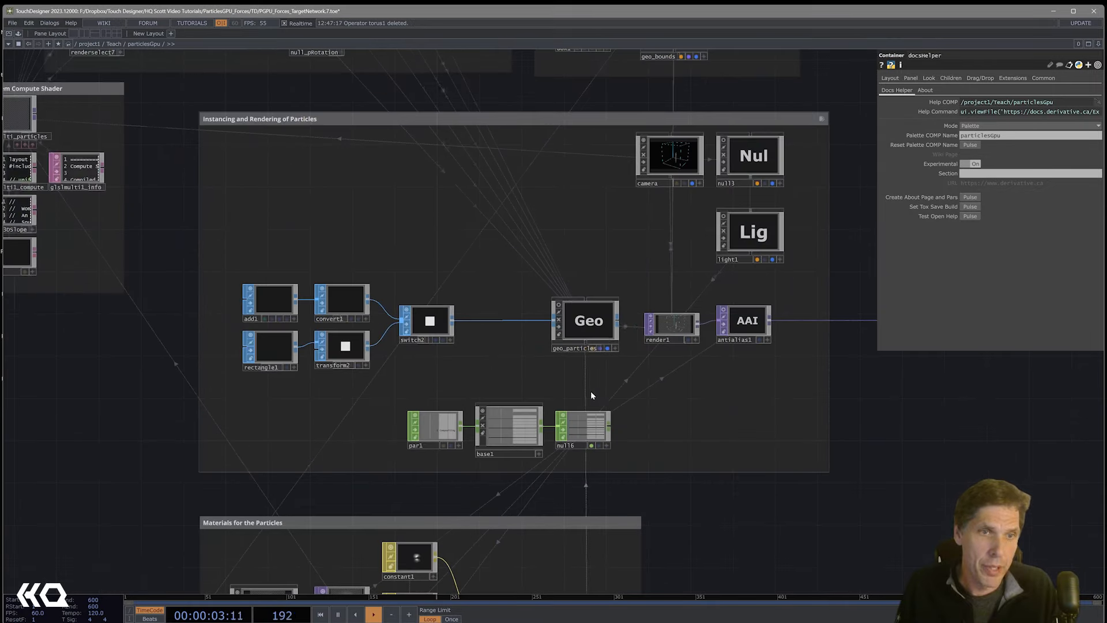
left_click(604, 334)
scroll(594, 330, "up", 3)
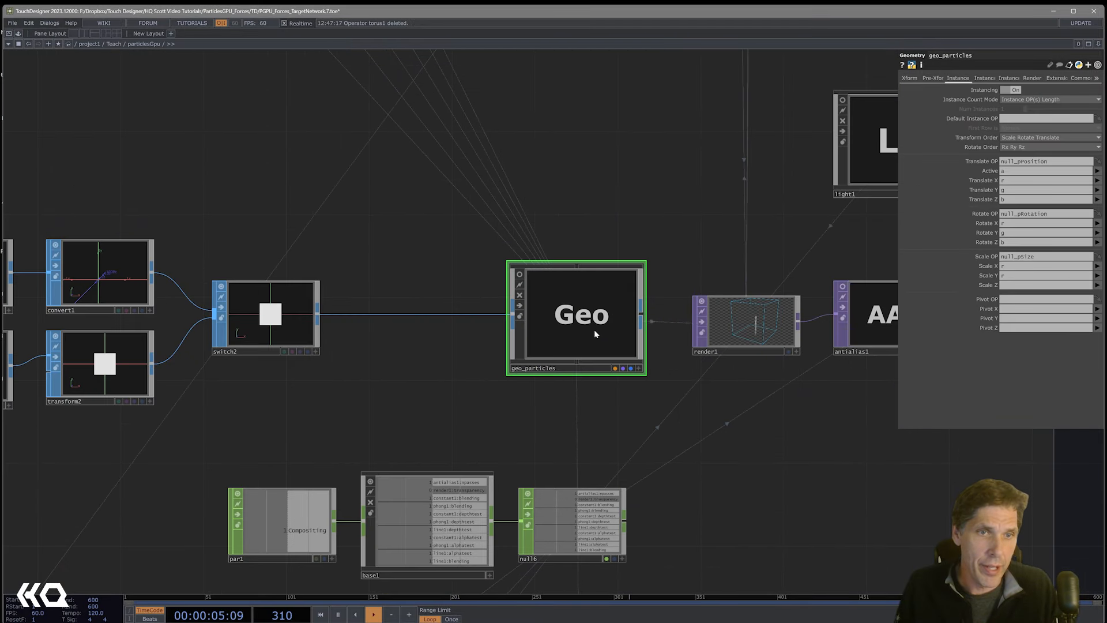
left_click(520, 295)
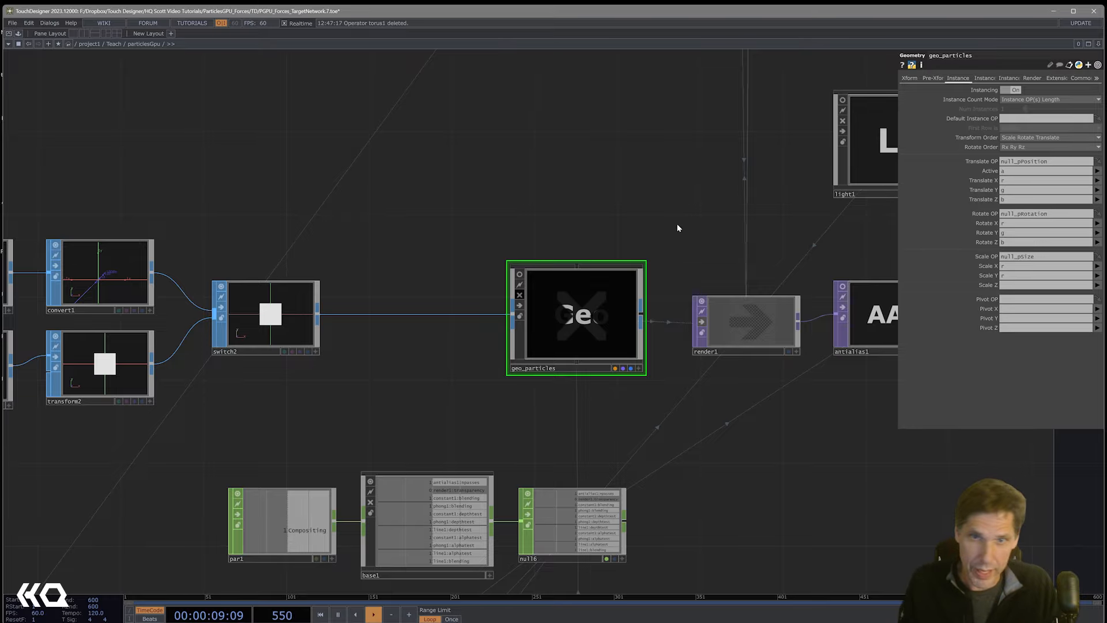
key("u")
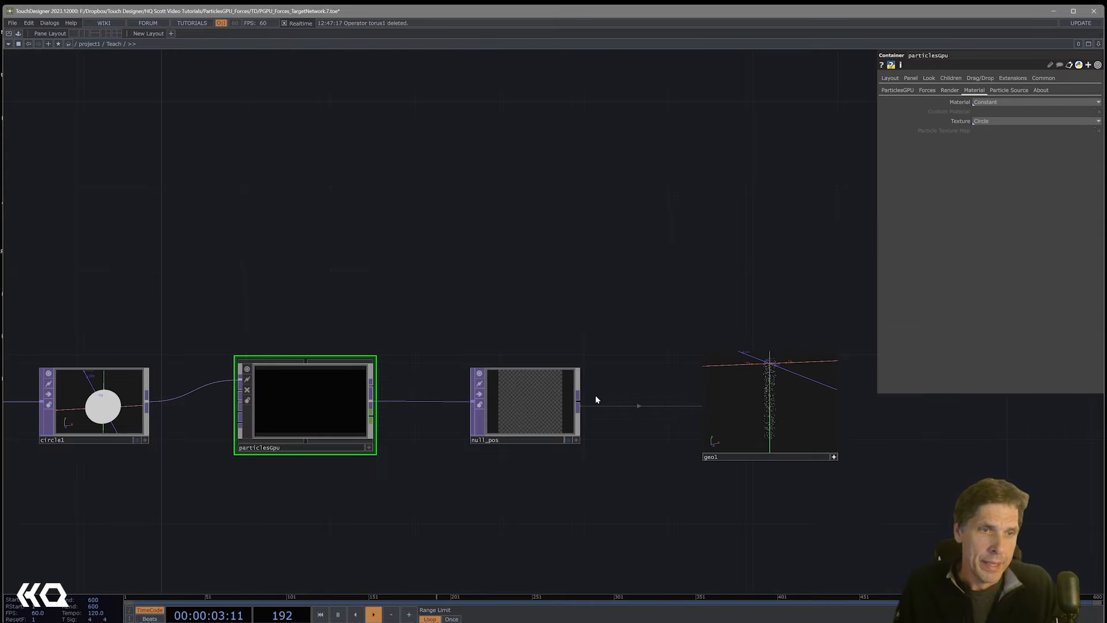
Deactivate geo1's viewer and move geo1 farther away from null_pos
left_click_drag(833, 514, 613, 511)
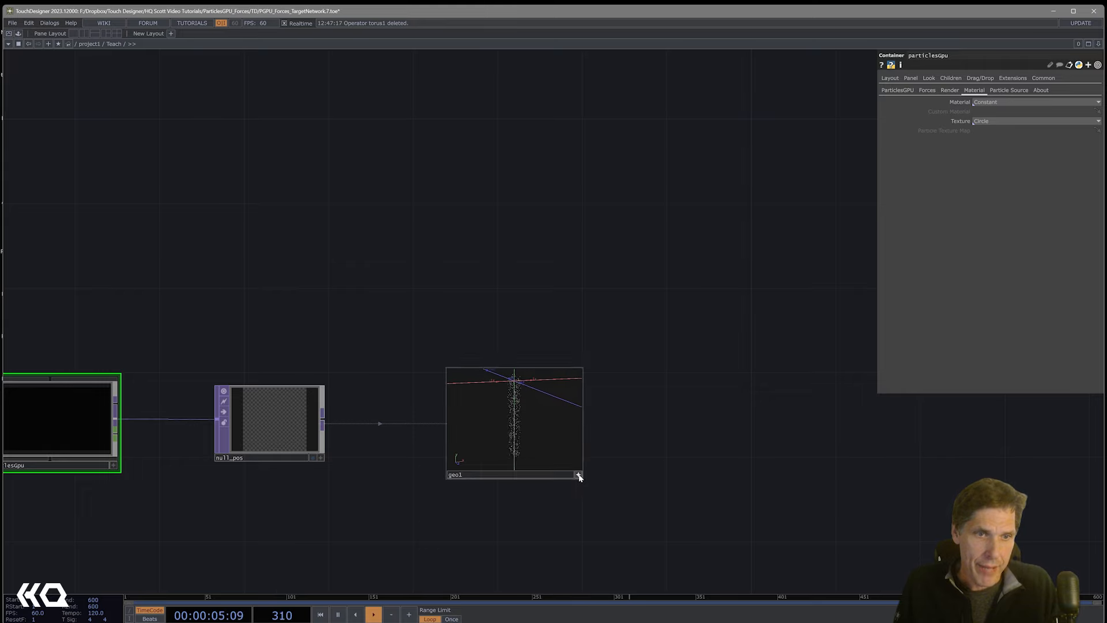
left_click_drag(559, 448, 684, 448)
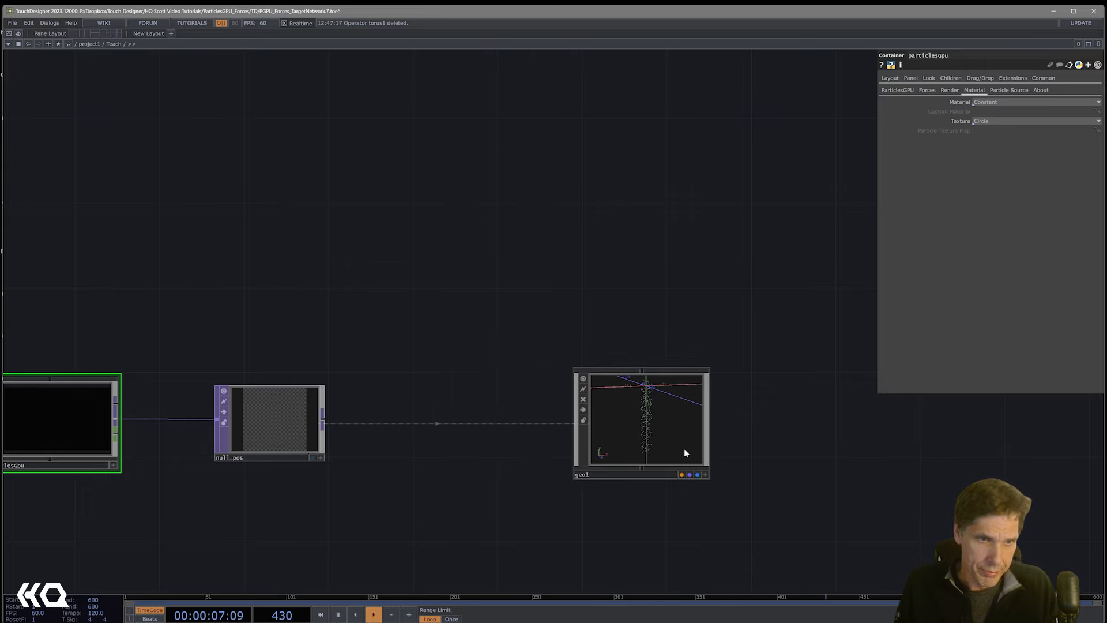
Add a Camera COMP directly above geo1 in the network
key("Tab")
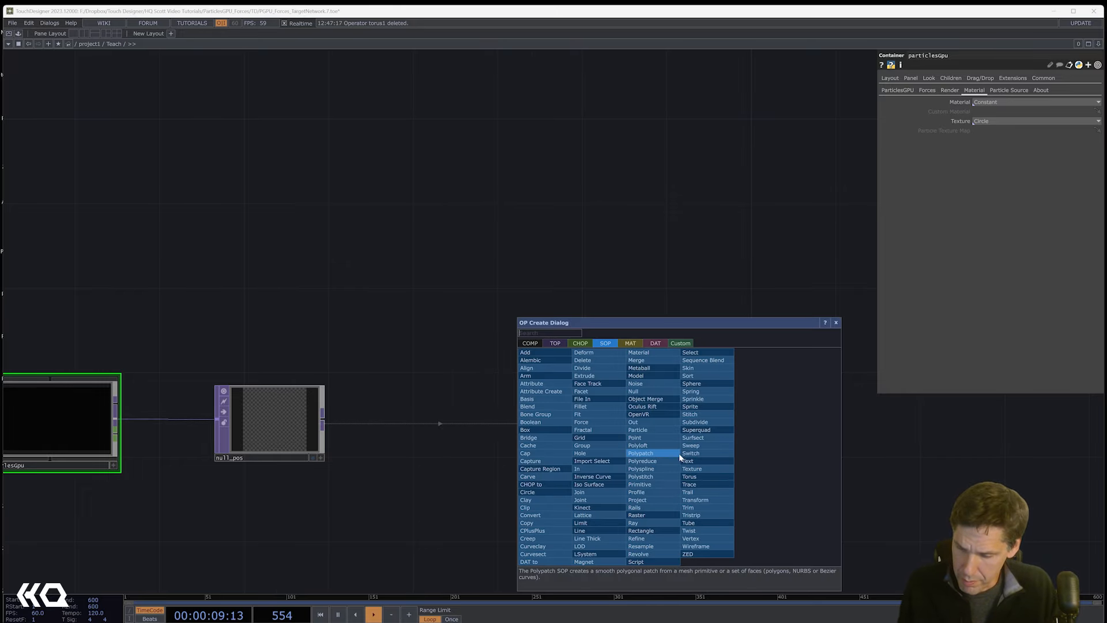
type("cam")
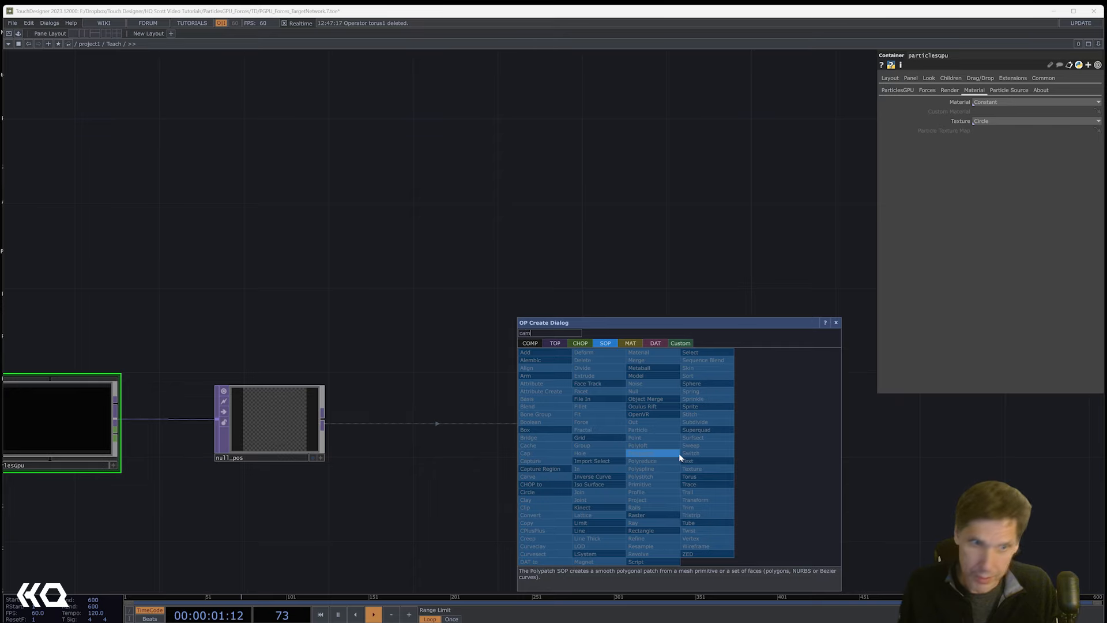
left_click(530, 343)
left_click(548, 381)
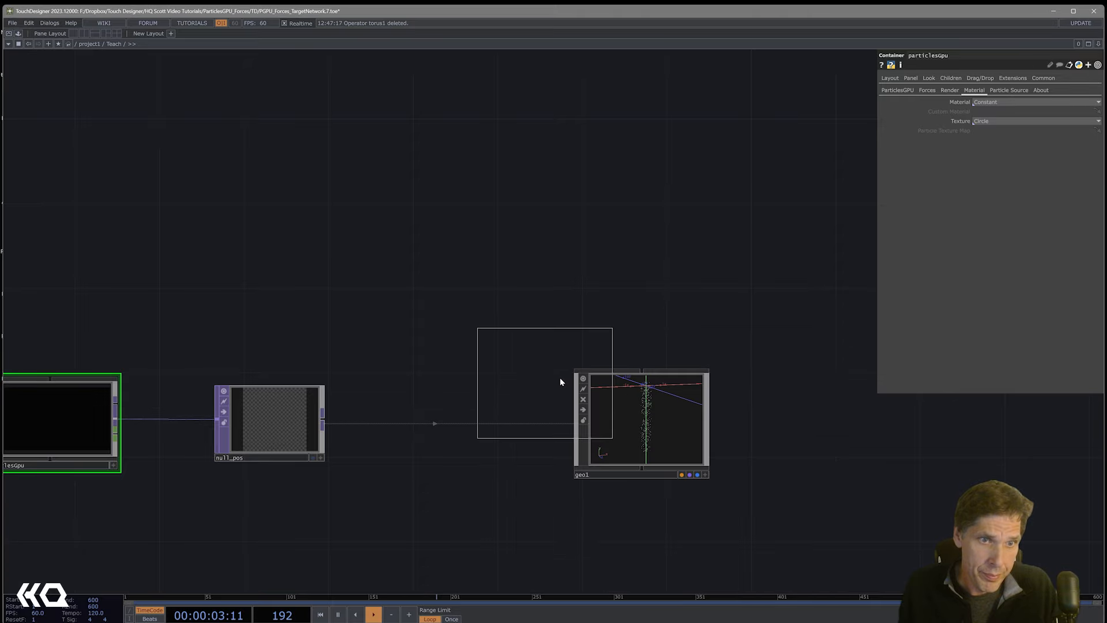
left_click(645, 271)
scroll(675, 502, "down", 2)
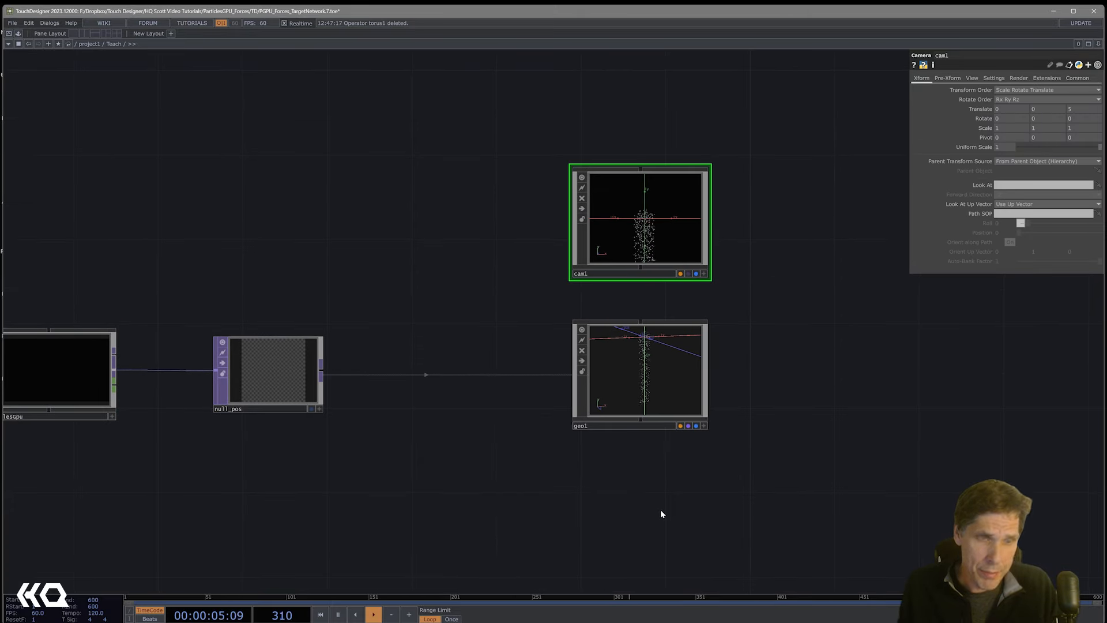
Create a Point Sprite MAT directly below geo1 and assign it as geo1's material
key("Tab")
type("mat")
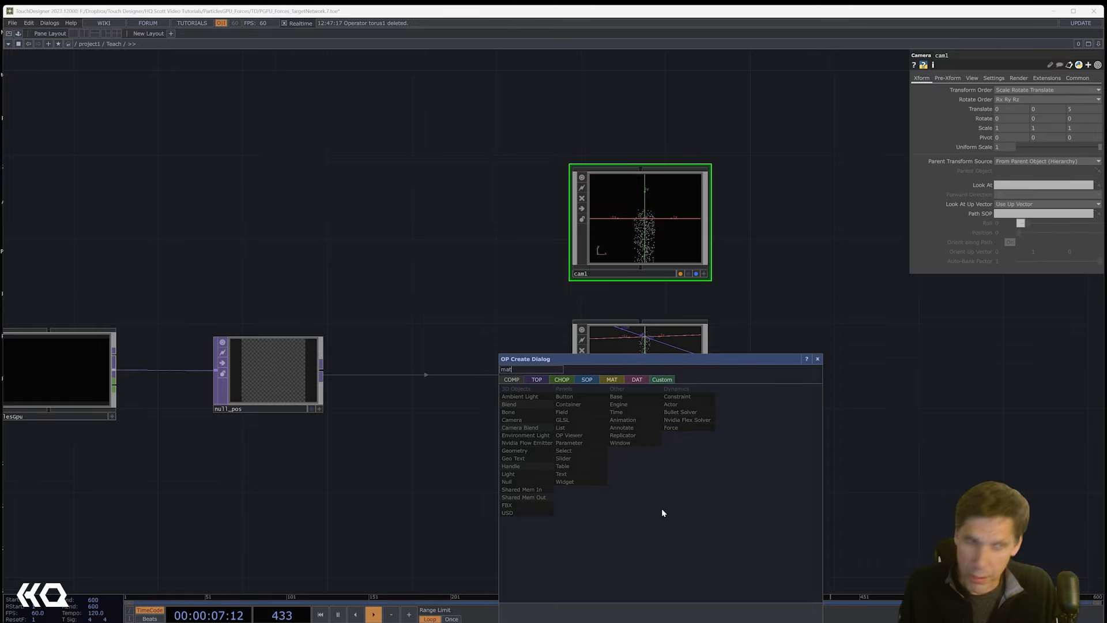
left_click(612, 379)
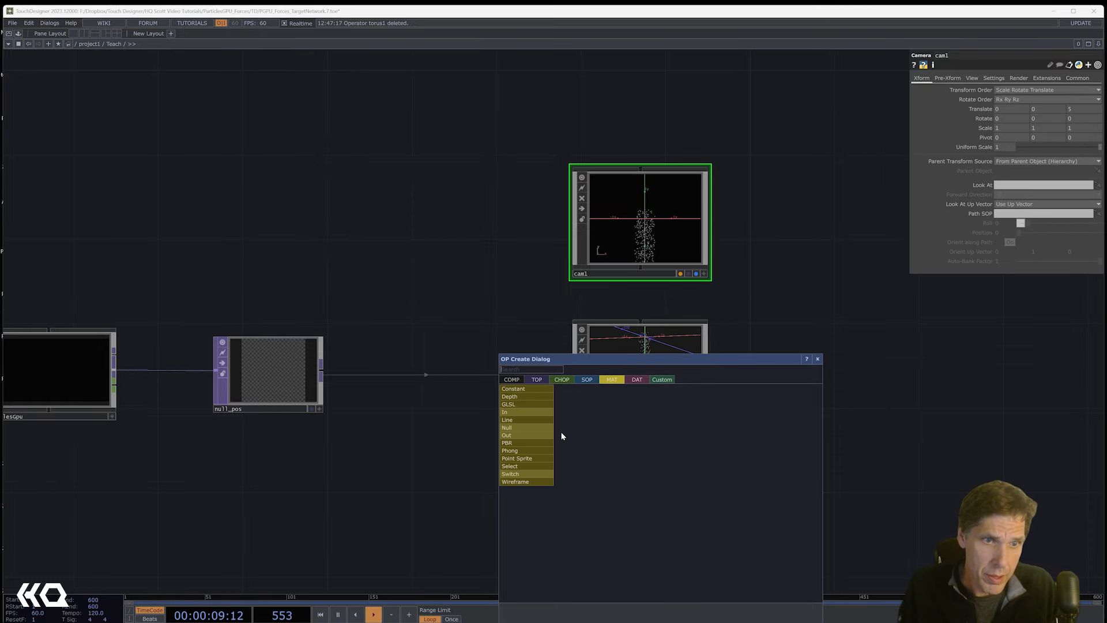
left_click(541, 459)
left_click(651, 501)
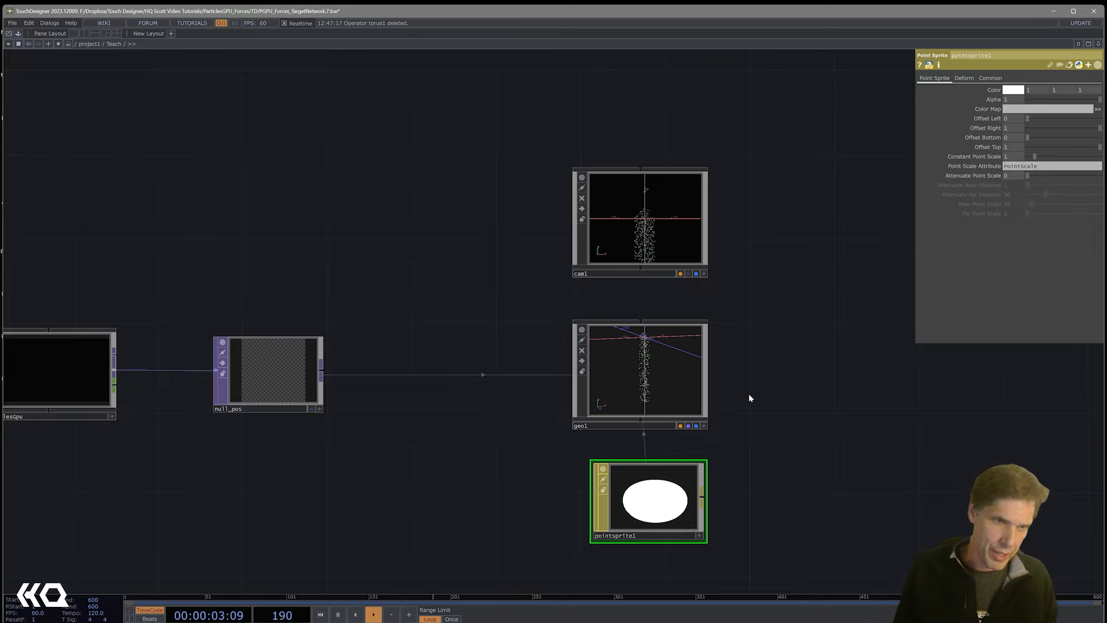
left_click_drag(676, 515, 668, 517)
Set pointsprite1's color to a muted orange with saturation 0.69 and value 0.73
left_click(1014, 89)
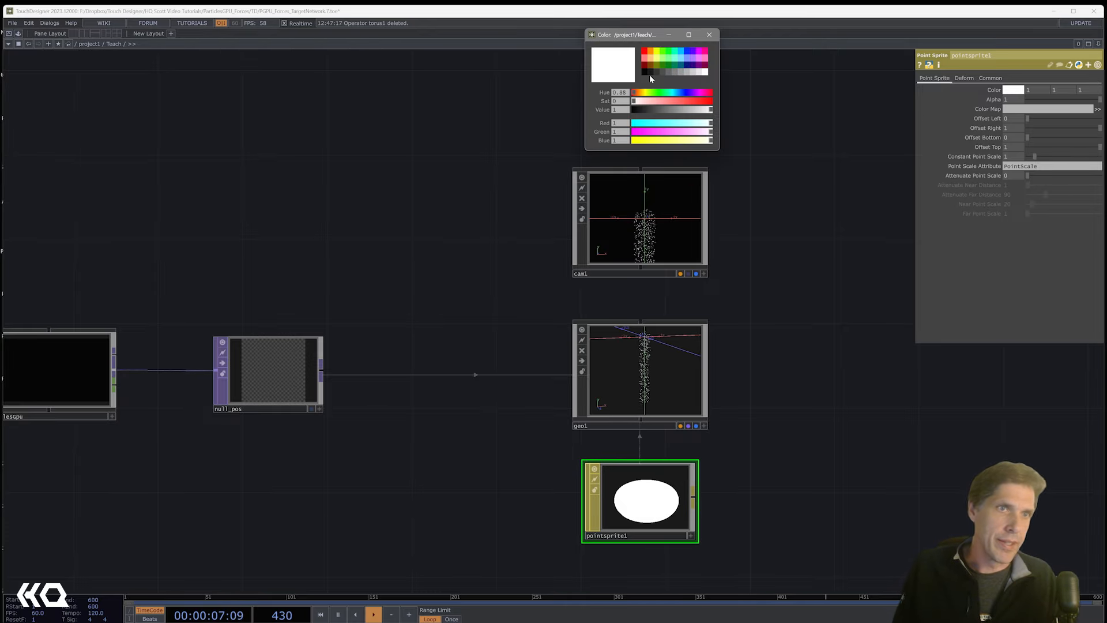
left_click(651, 52)
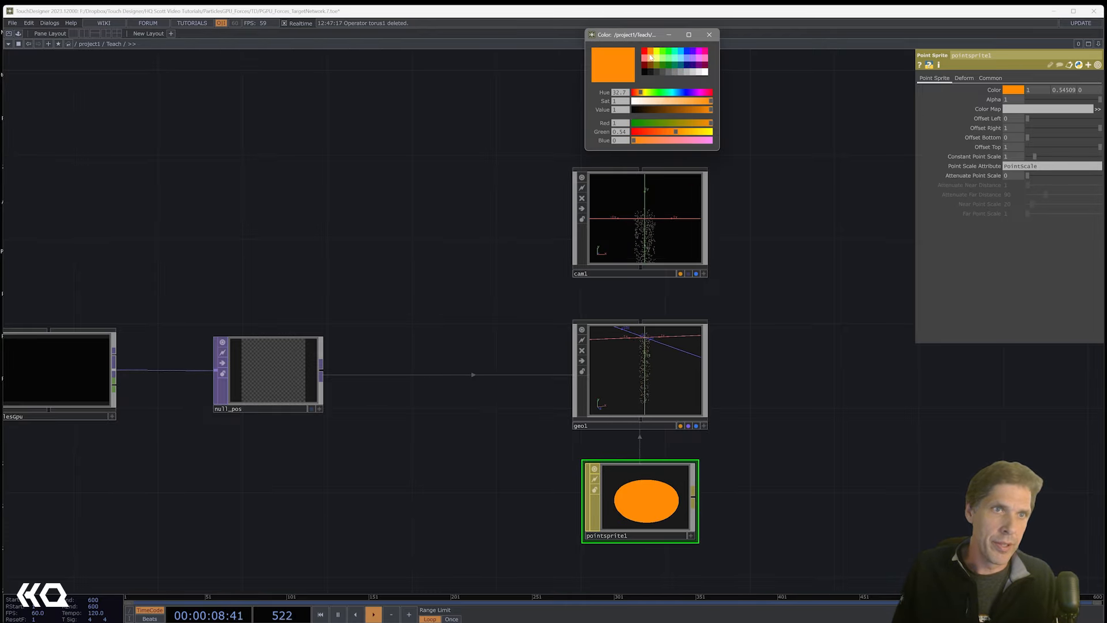
left_click(679, 102)
left_click(687, 101)
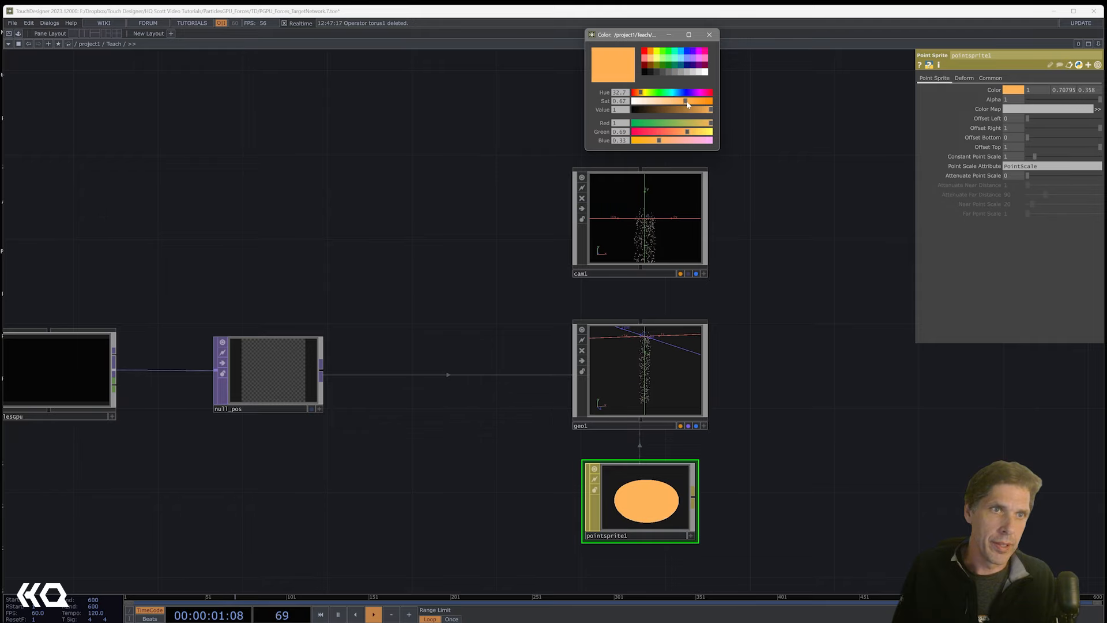
left_click(691, 110)
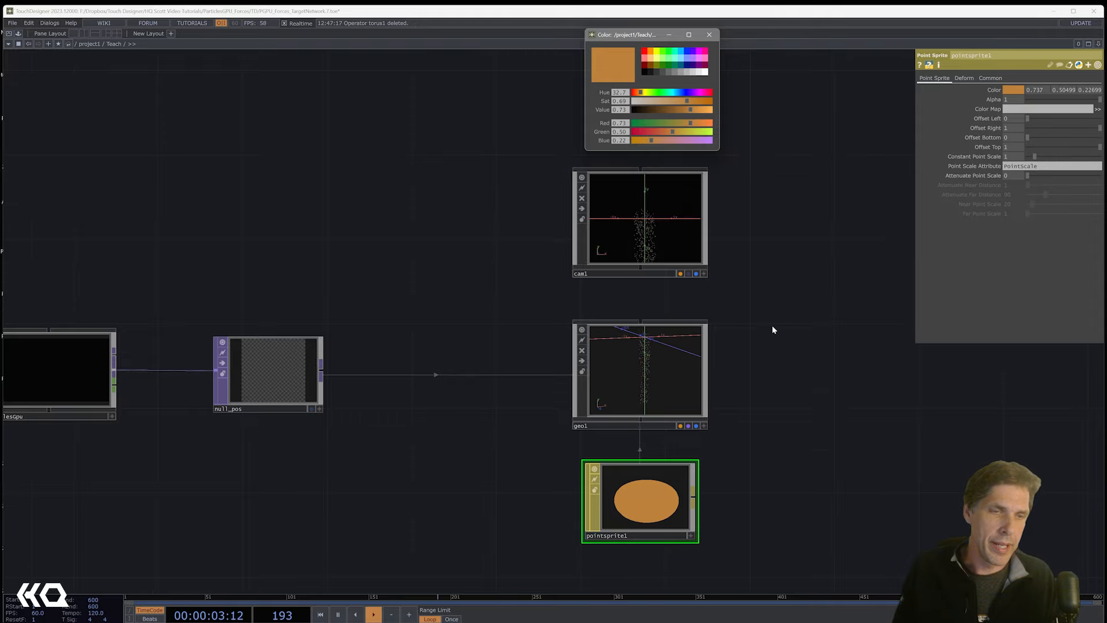
Add a Render TOP beside geo1 to render the instanced geometry through cam1
scroll(774, 335, "down", 2)
left_click_drag(776, 372, 714, 380)
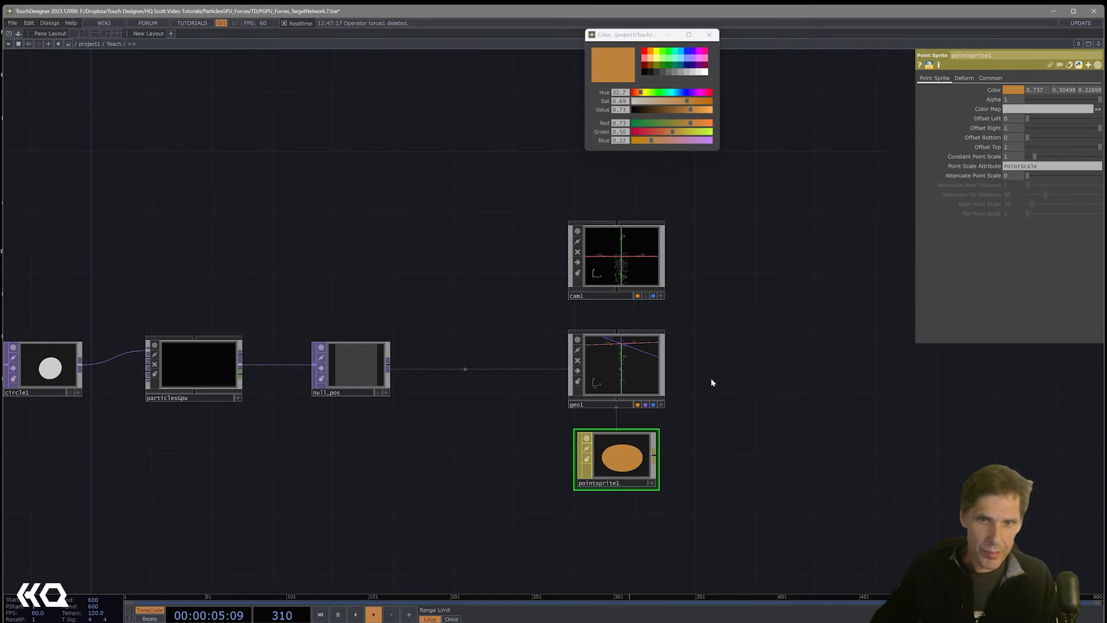
scroll(715, 378, "down", 2)
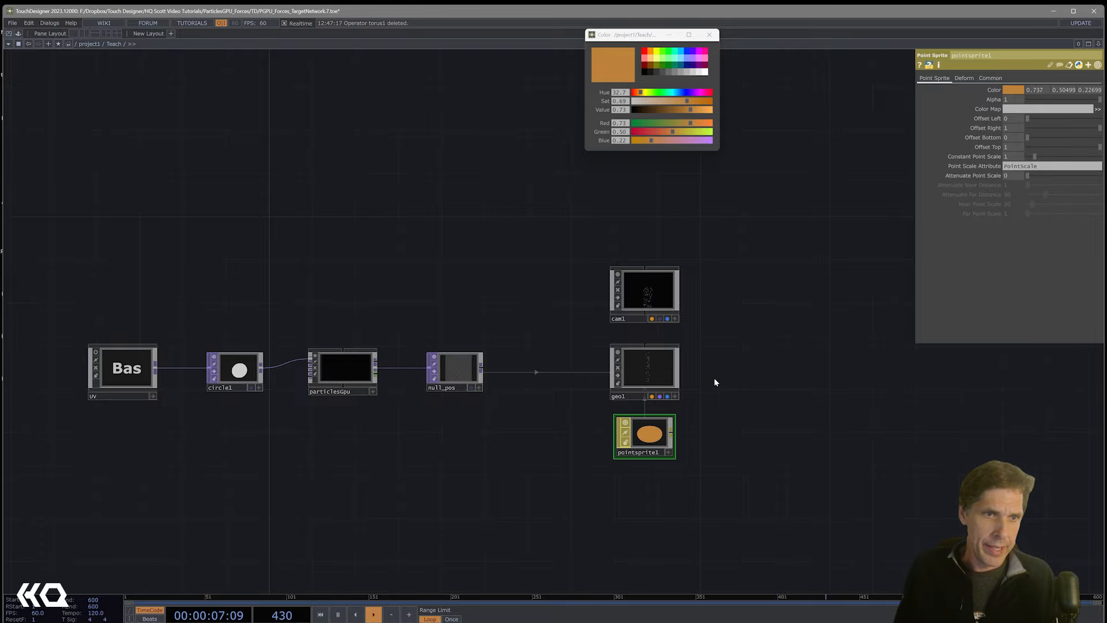
scroll(714, 378, "up", 2)
key("Tab")
type("re")
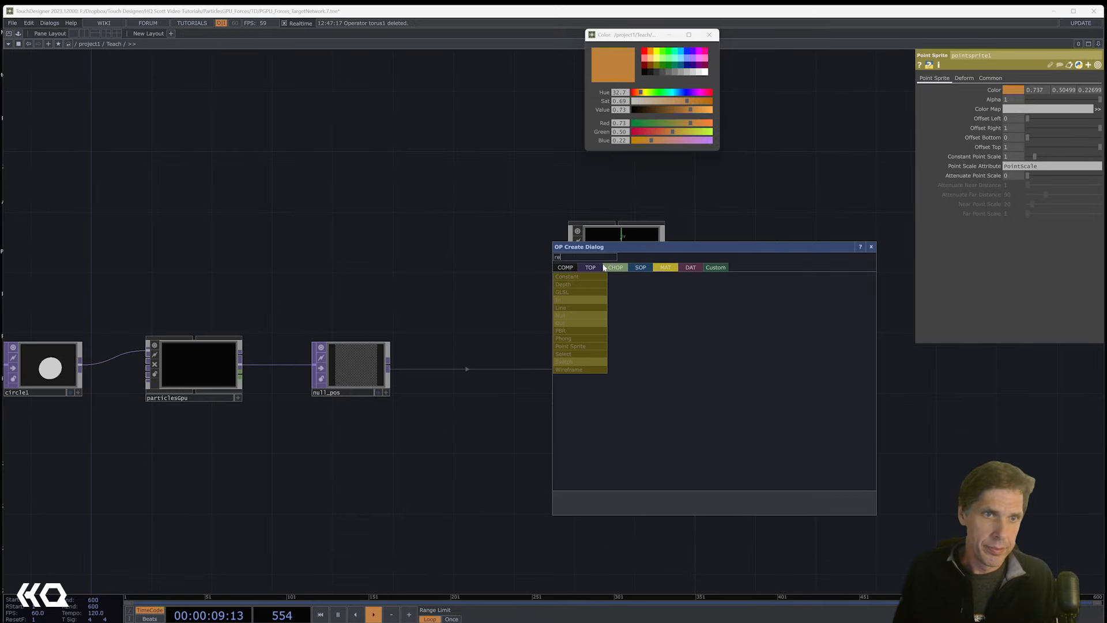
left_click(590, 268)
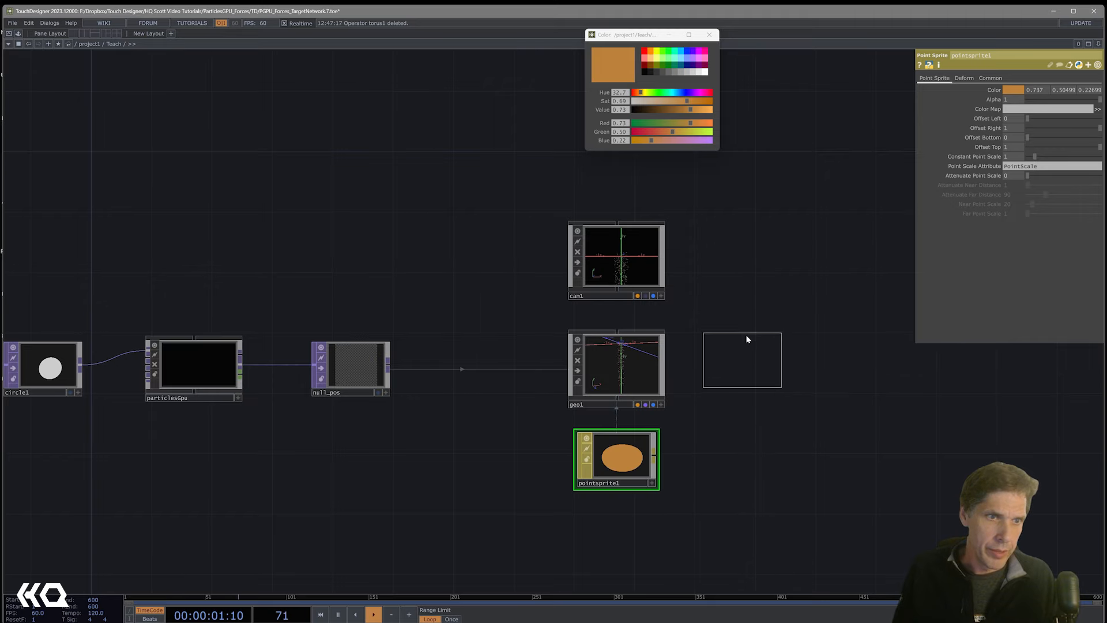
left_click(742, 364)
left_click(766, 374)
scroll(873, 438, "up", 3)
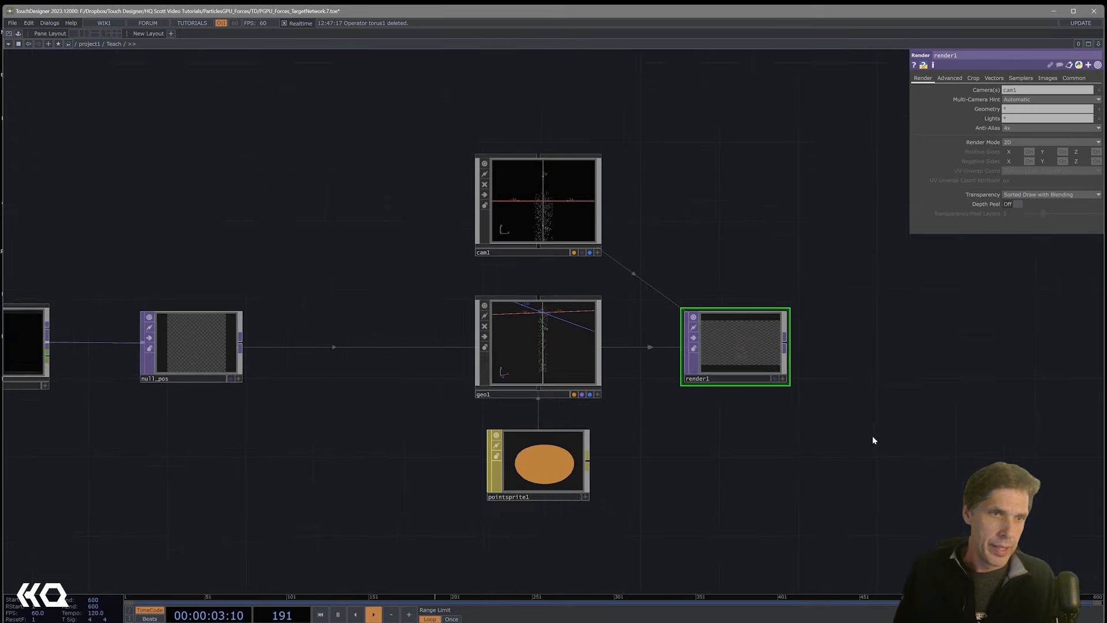
Add the Basic_Feedback component from the palette's My Components, General folder beside render1
left_click_drag(848, 426, 594, 403)
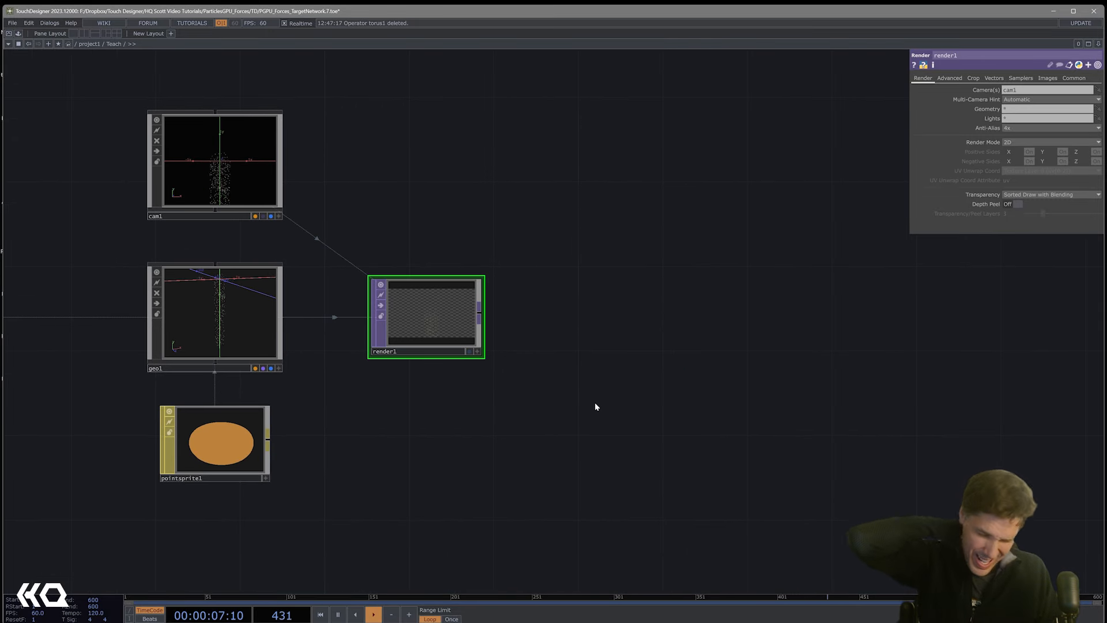
left_click(52, 23)
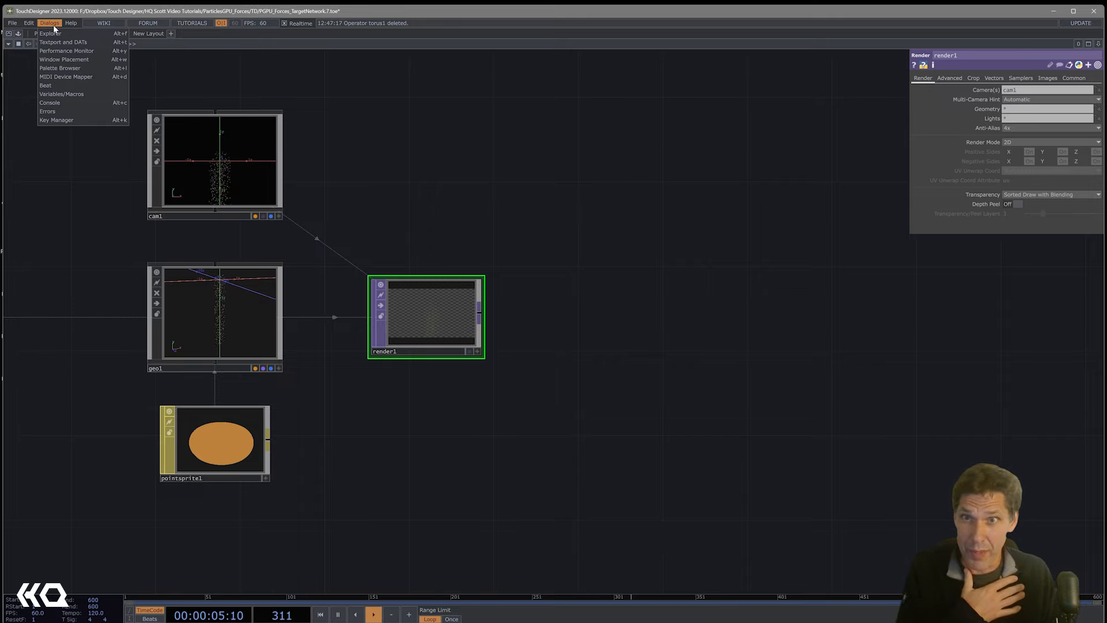
left_click(70, 68)
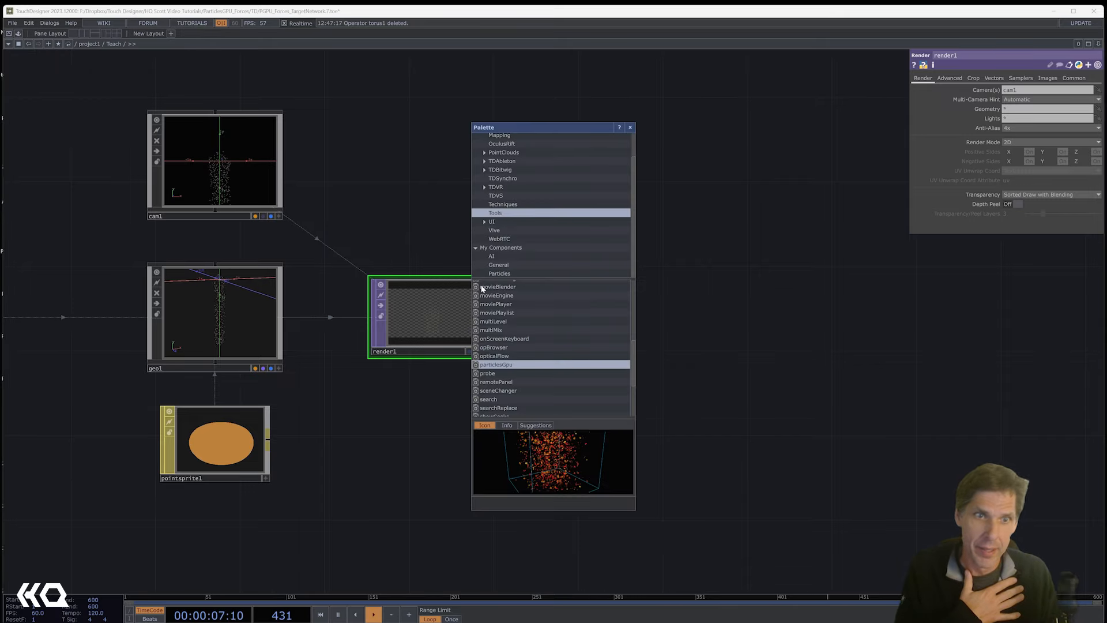
left_click(499, 265)
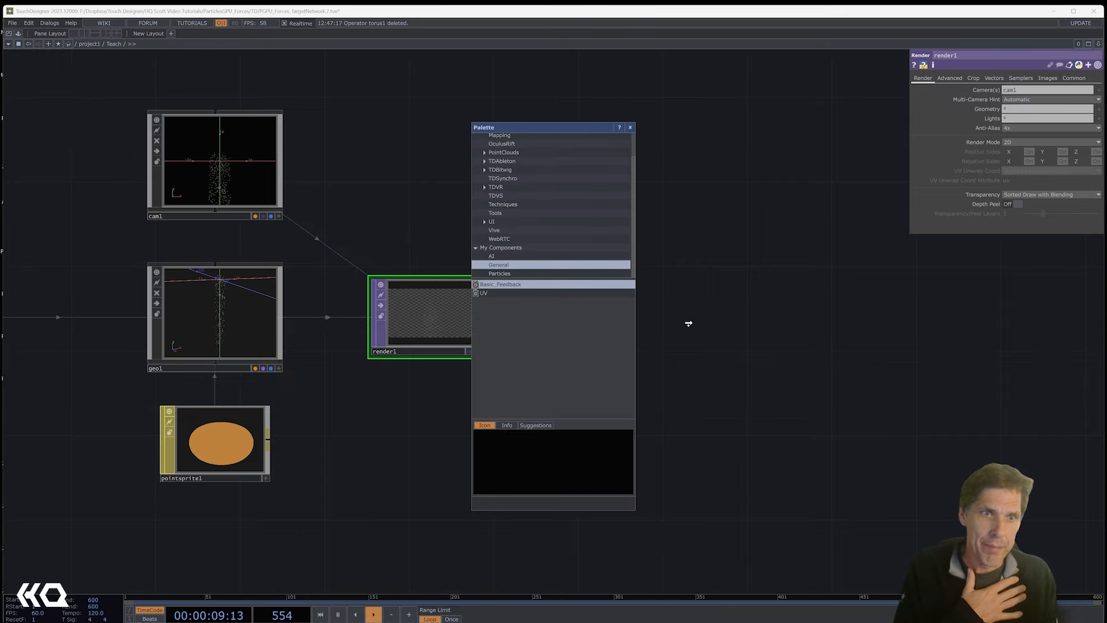
left_click_drag(689, 324, 692, 324)
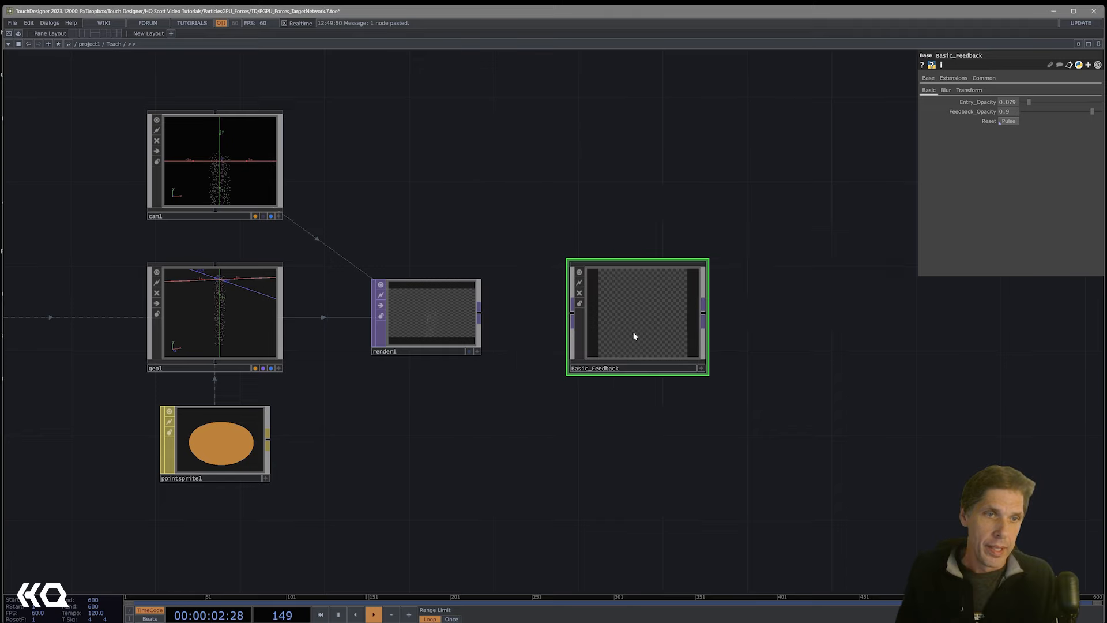
Inspect the feedback chain inside Basic_Feedback, delete its blur1 operator and return to the parent network
key("i")
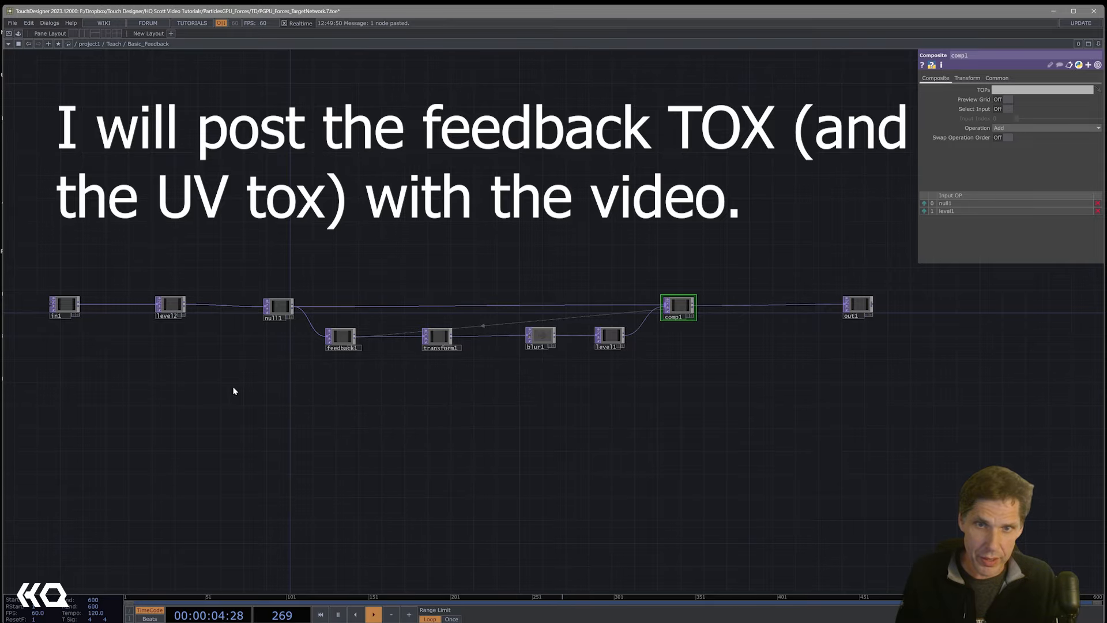
scroll(129, 353, "up", 5)
left_click(286, 289)
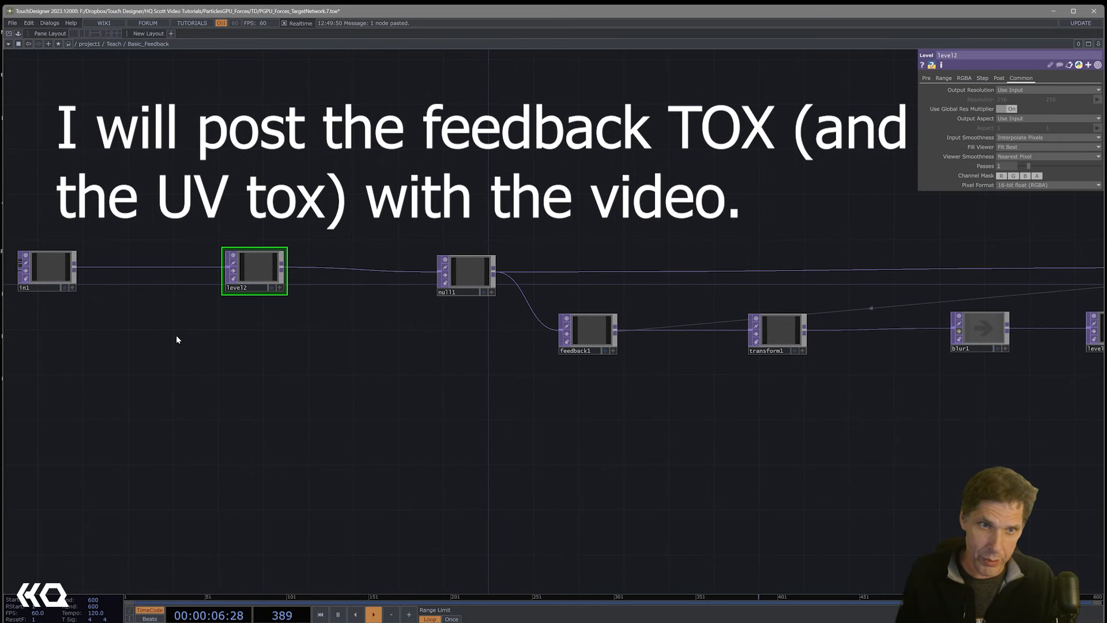
left_click_drag(757, 448, 383, 458)
left_click(925, 297)
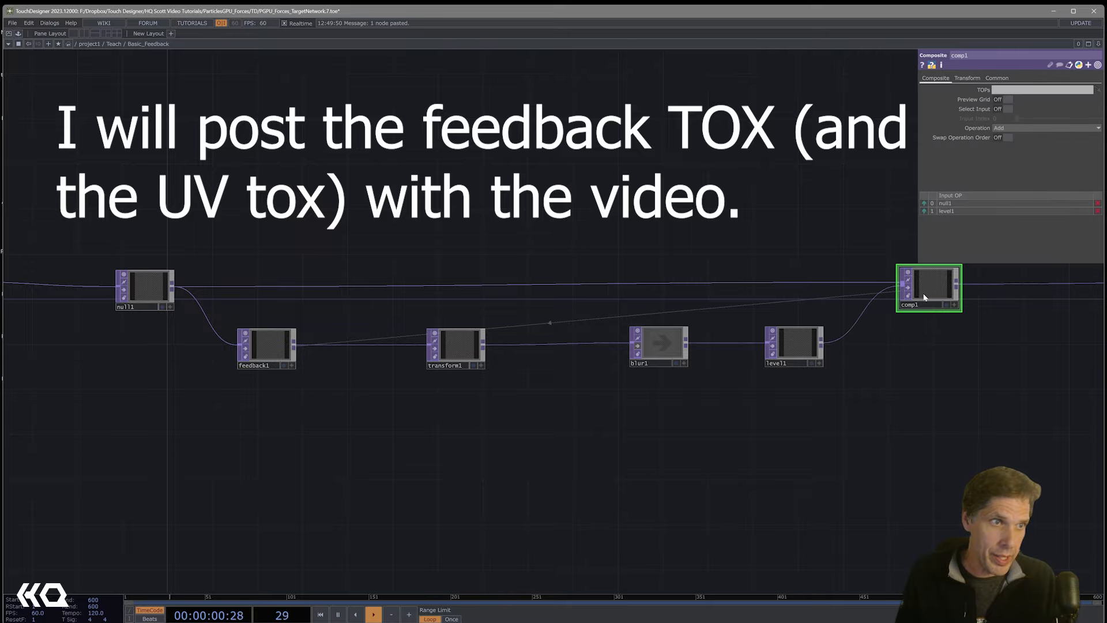
left_click(279, 350)
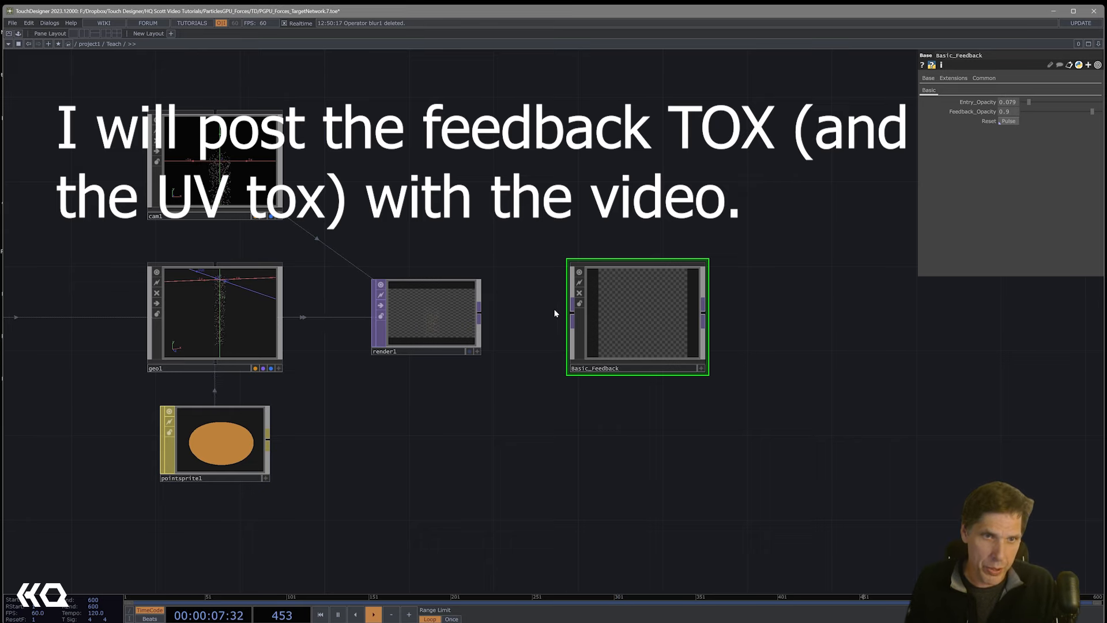
Wire render1 into Basic_Feedback and connect the component's output to a new Null TOP
left_click_drag(479, 313, 571, 313)
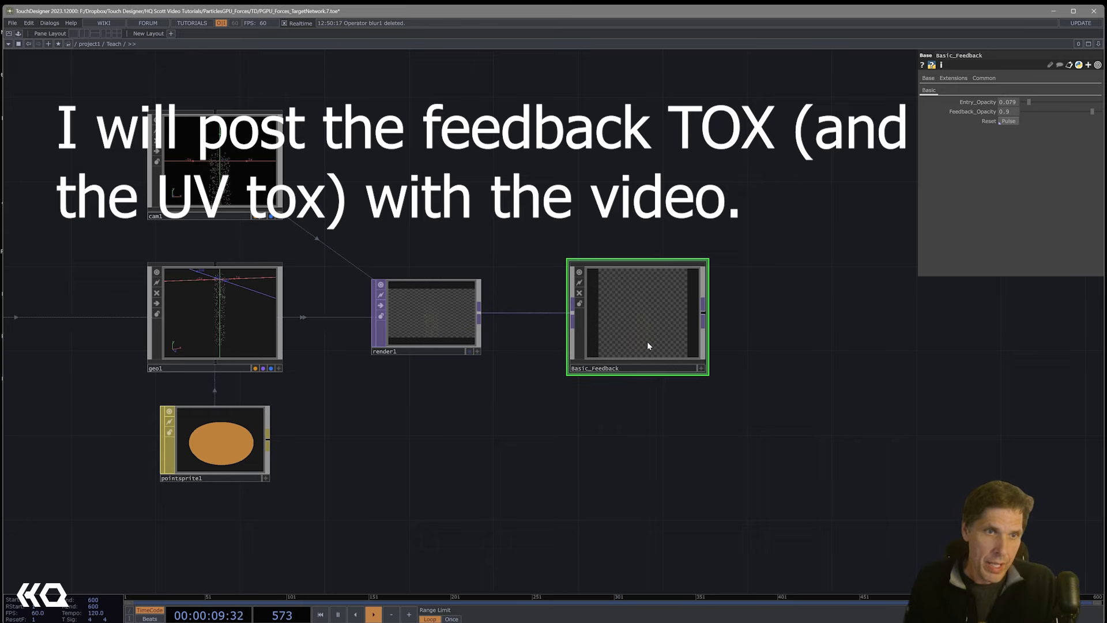
key("Tab")
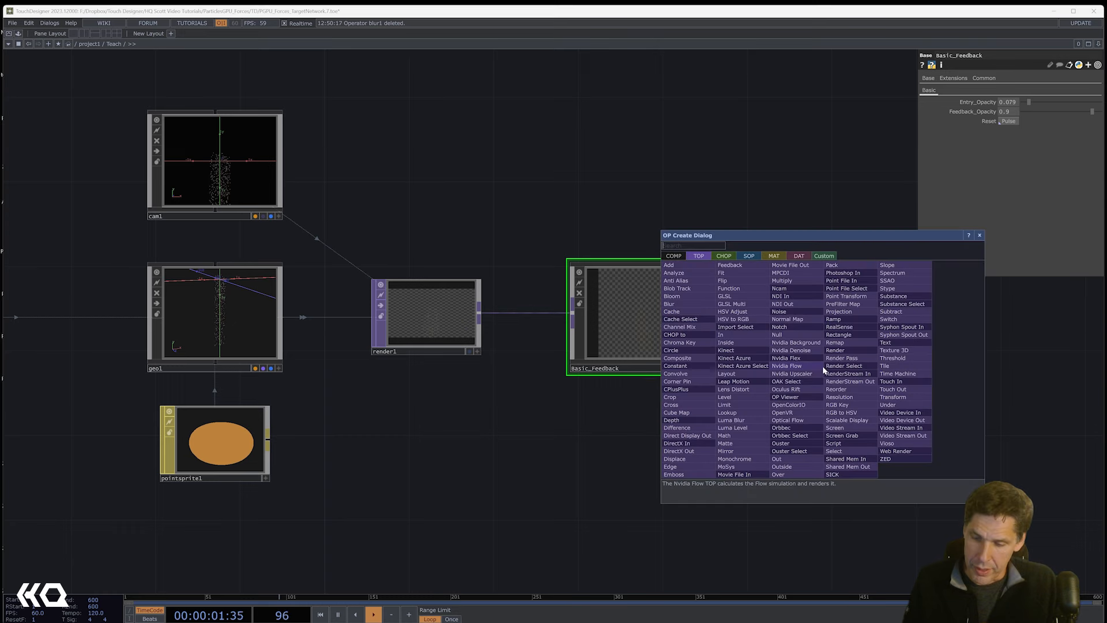
type("null")
left_click(791, 335)
left_click(828, 319)
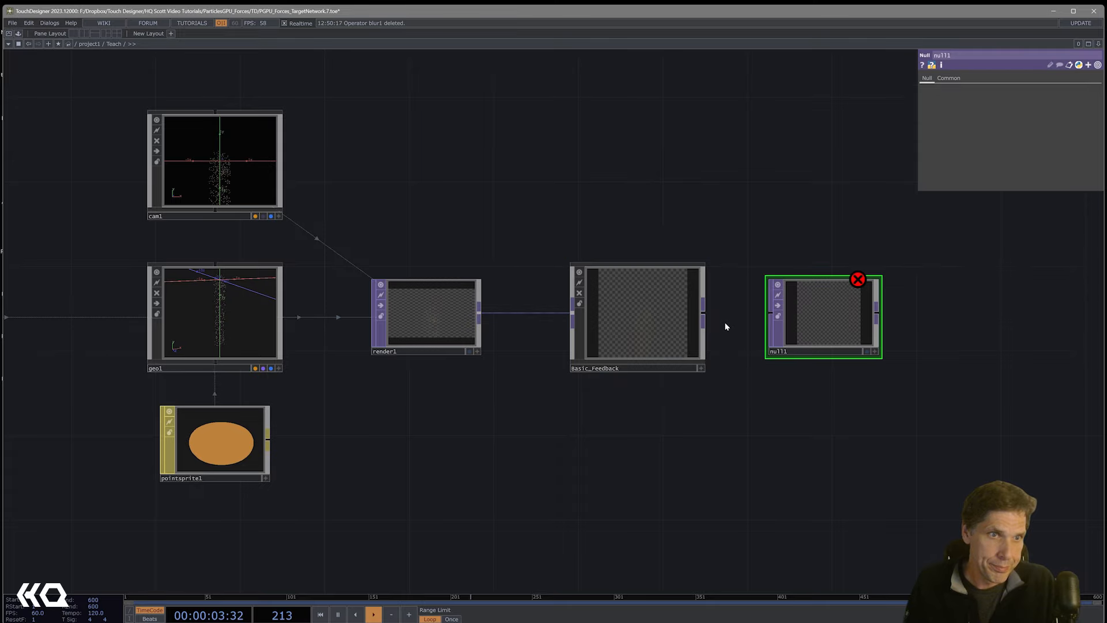
left_click_drag(705, 316, 840, 331)
Open null1's output in a floating viewer window, enlarge it and move it over the pointsprite1 area
right_click(847, 334)
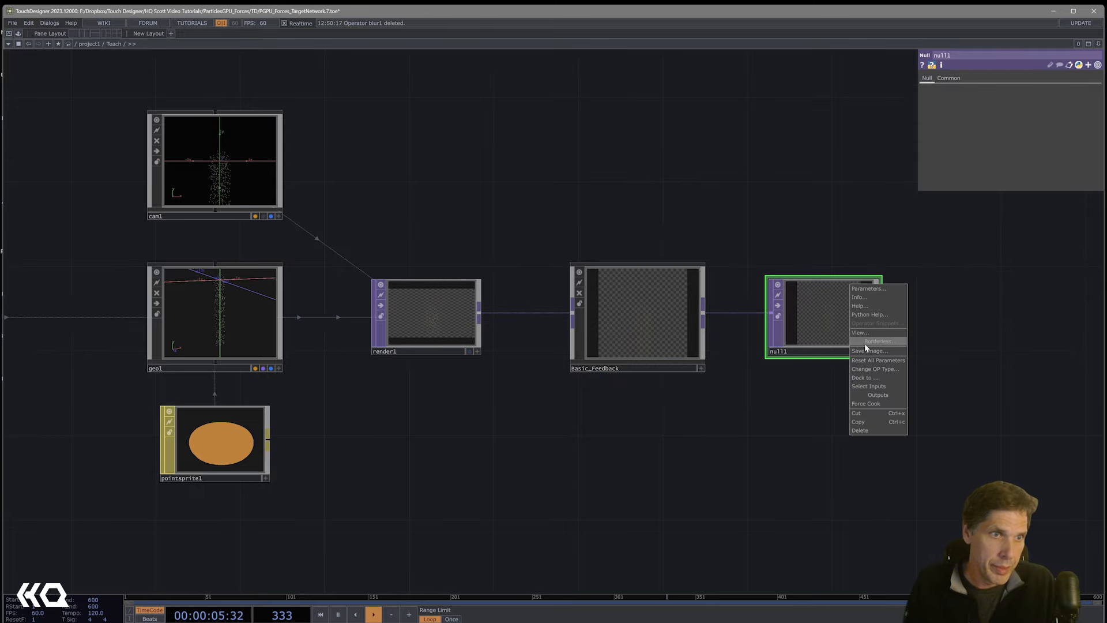
left_click(802, 265)
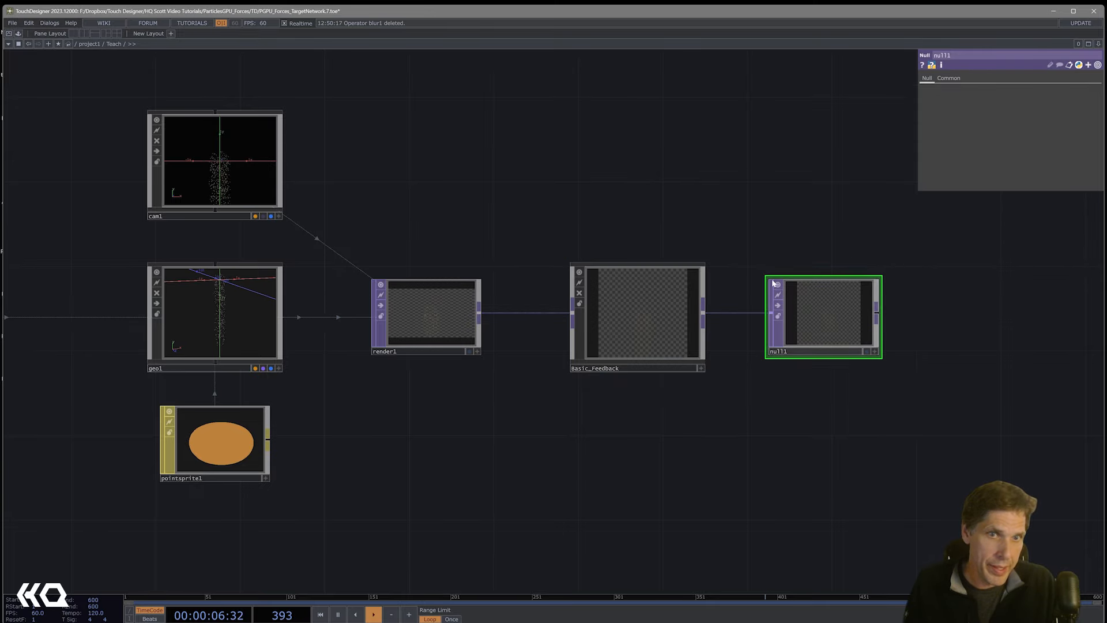
right_click(844, 315)
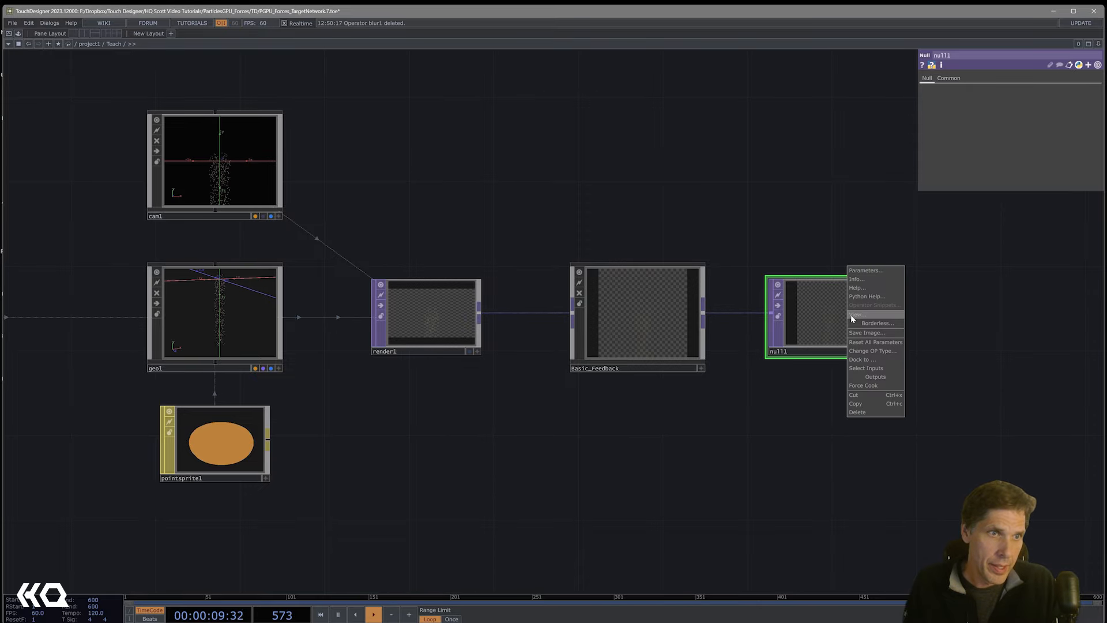
left_click(850, 313)
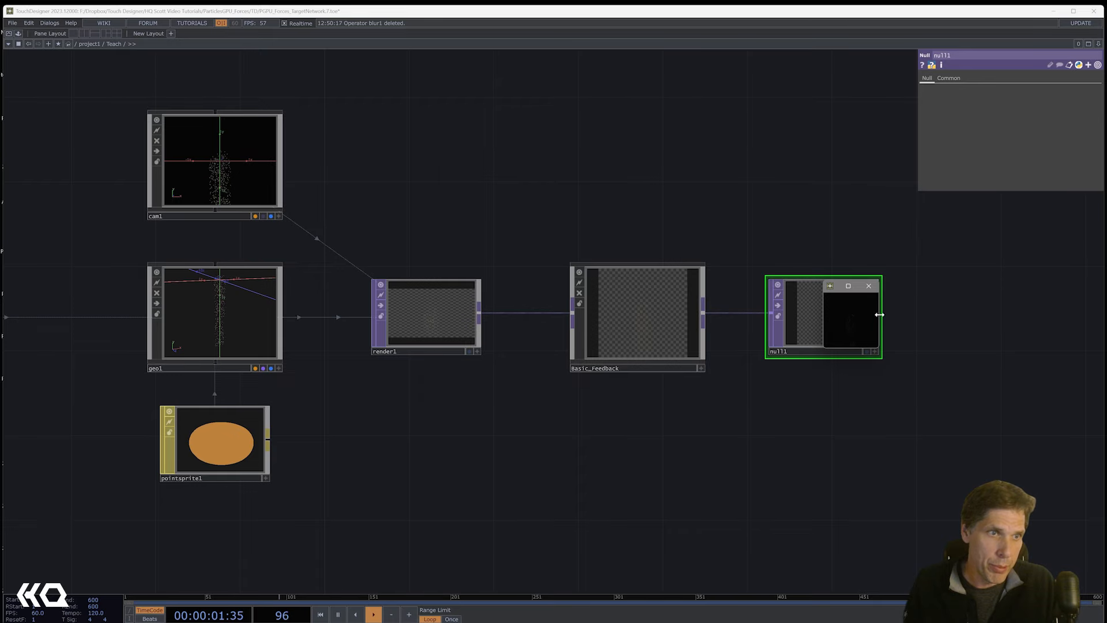
left_click_drag(878, 314, 1022, 355)
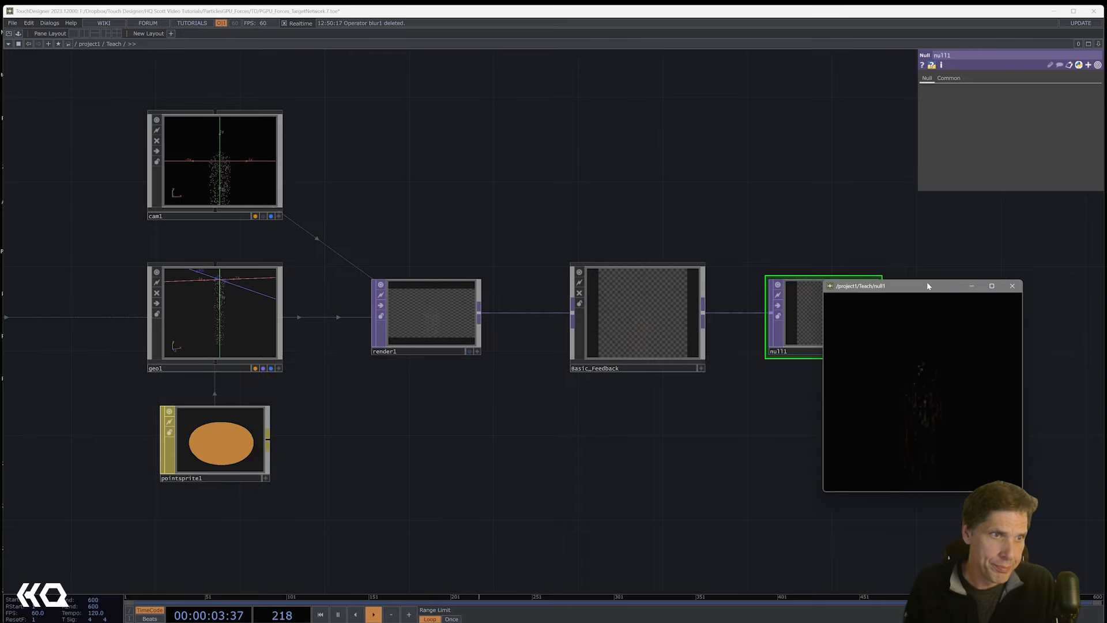
left_click_drag(928, 287, 248, 316)
Set render1's output resolution to 3840 x 2160
left_click(421, 326)
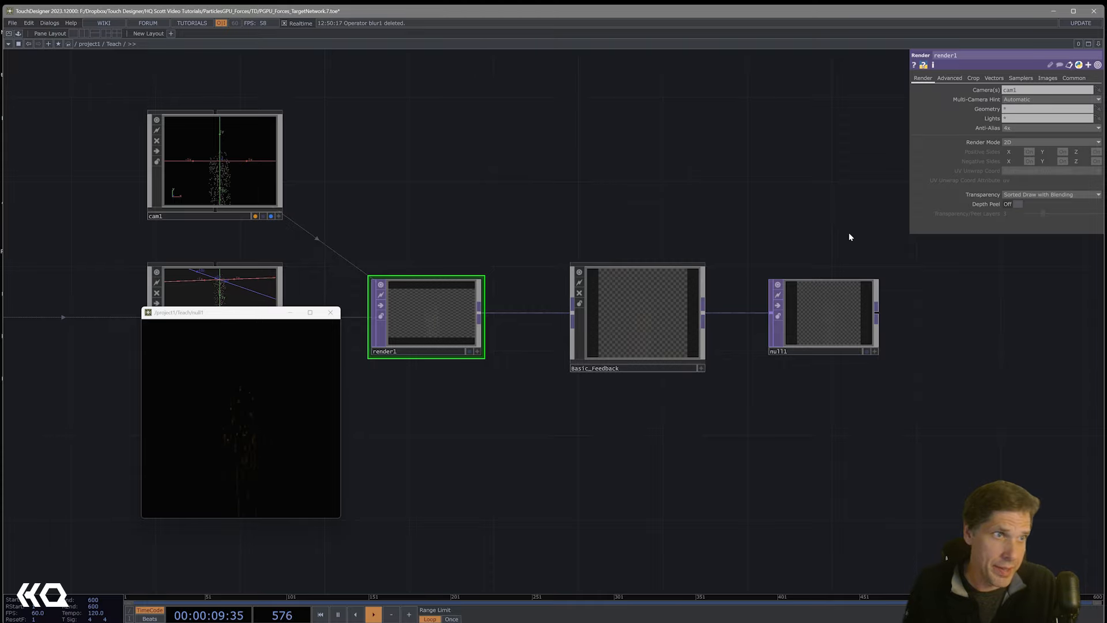
left_click(1074, 79)
left_click(1096, 90)
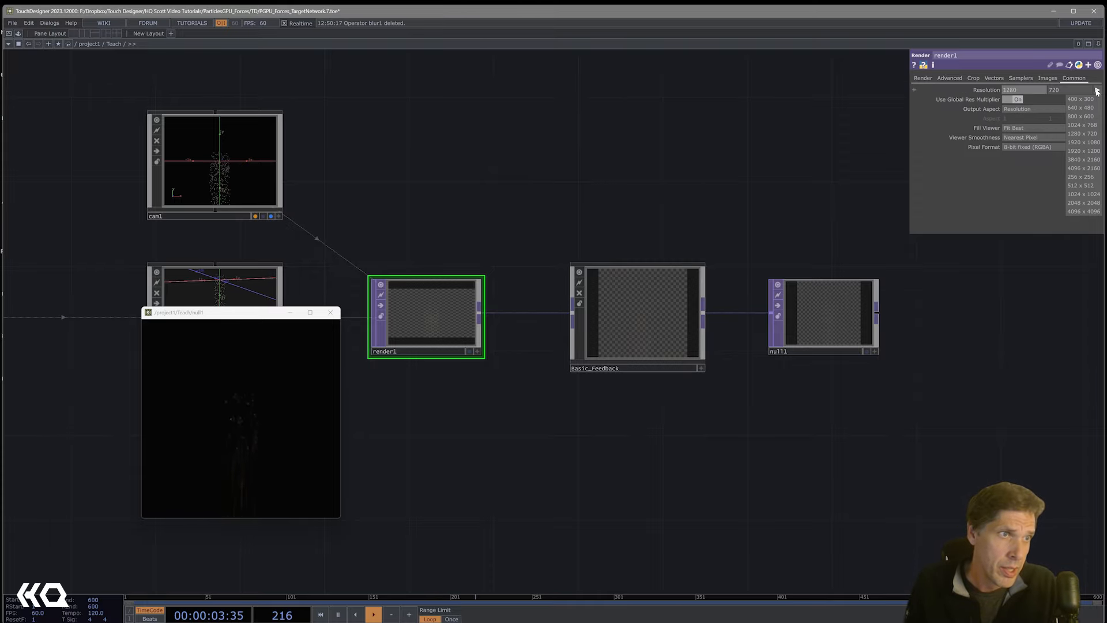
left_click(1083, 160)
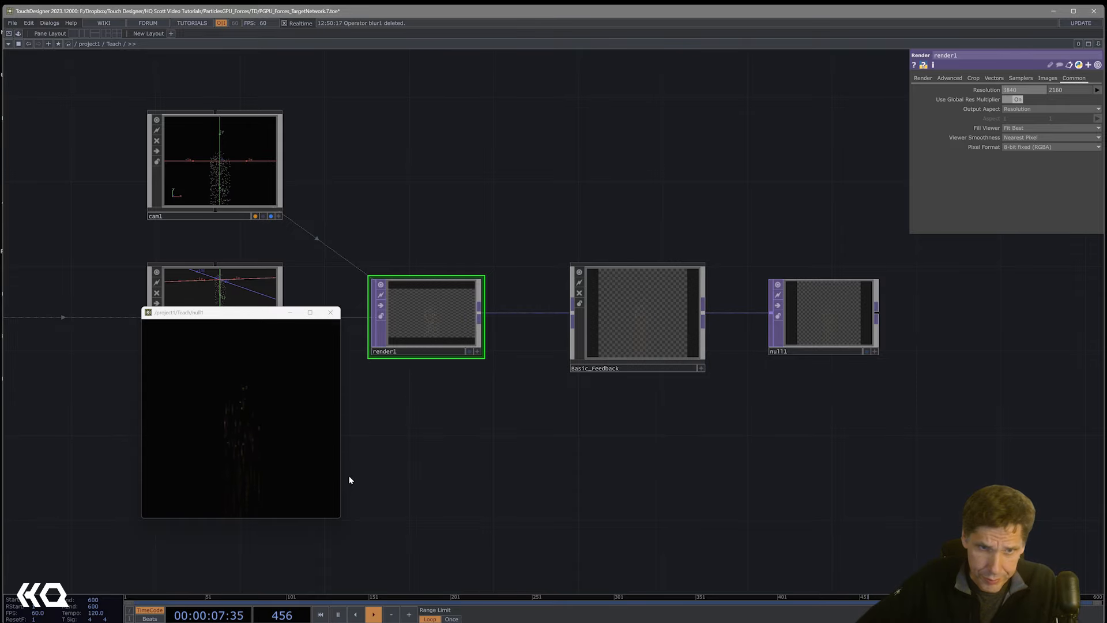
Go inside Basic_Feedback and inspect the feedback1 operator's settings
double_click(646, 342)
scroll(465, 430, "up", 2)
left_click(545, 372)
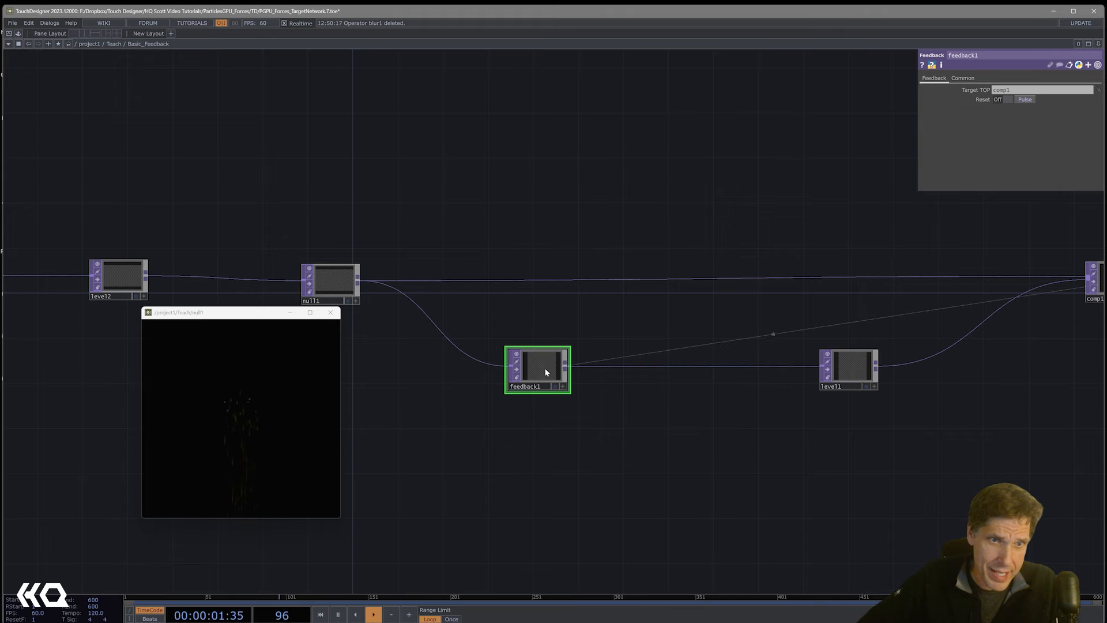
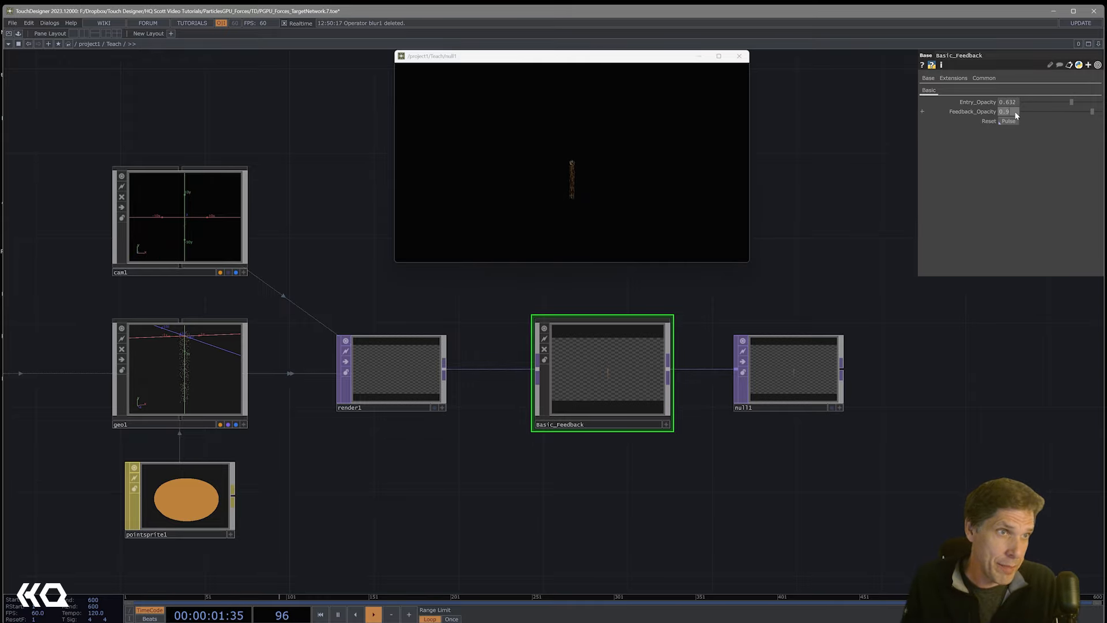
Check level1's opacity inside Basic_Feedback, return to the parent network and lower the component's Entry_Opacity to about 0.503
double_click(655, 420)
scroll(522, 396, "up", 5)
left_click(500, 371)
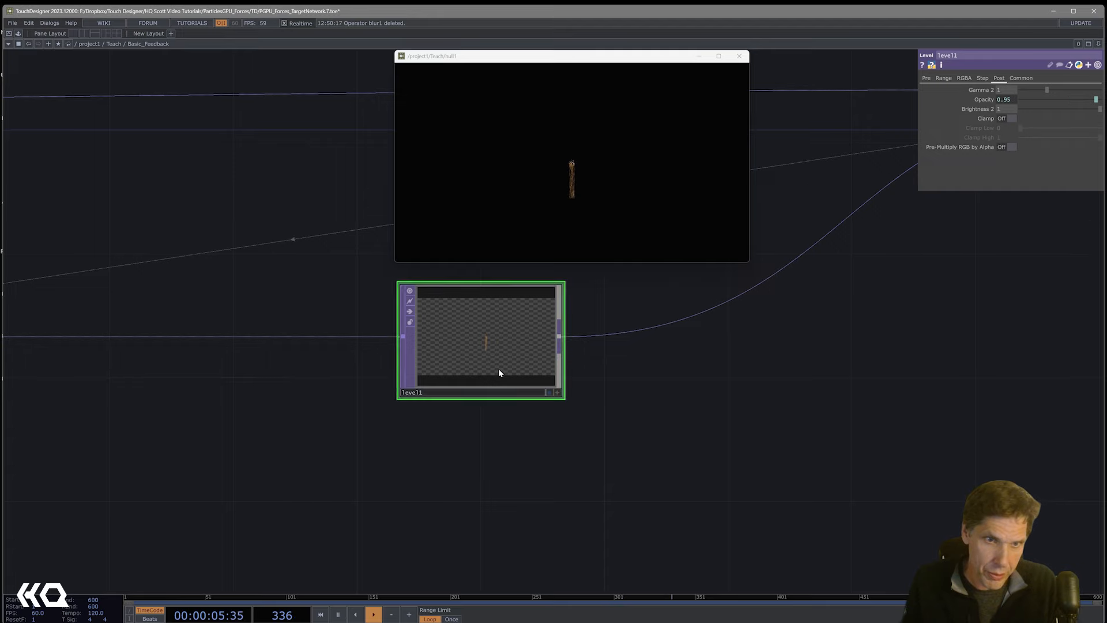
key("u")
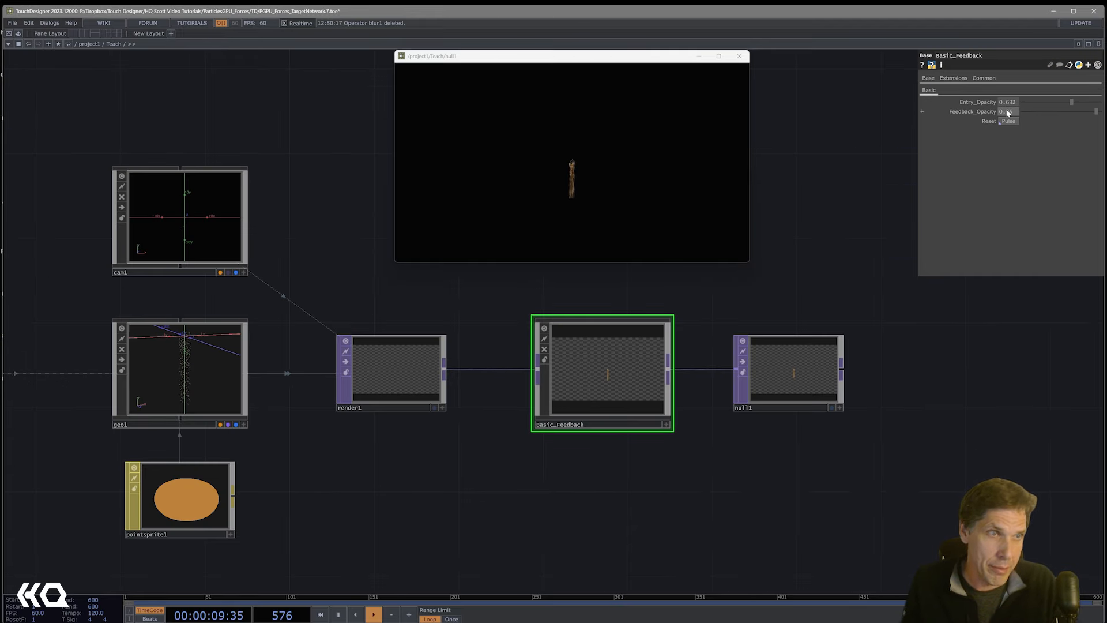
left_click_drag(1071, 100, 1062, 103)
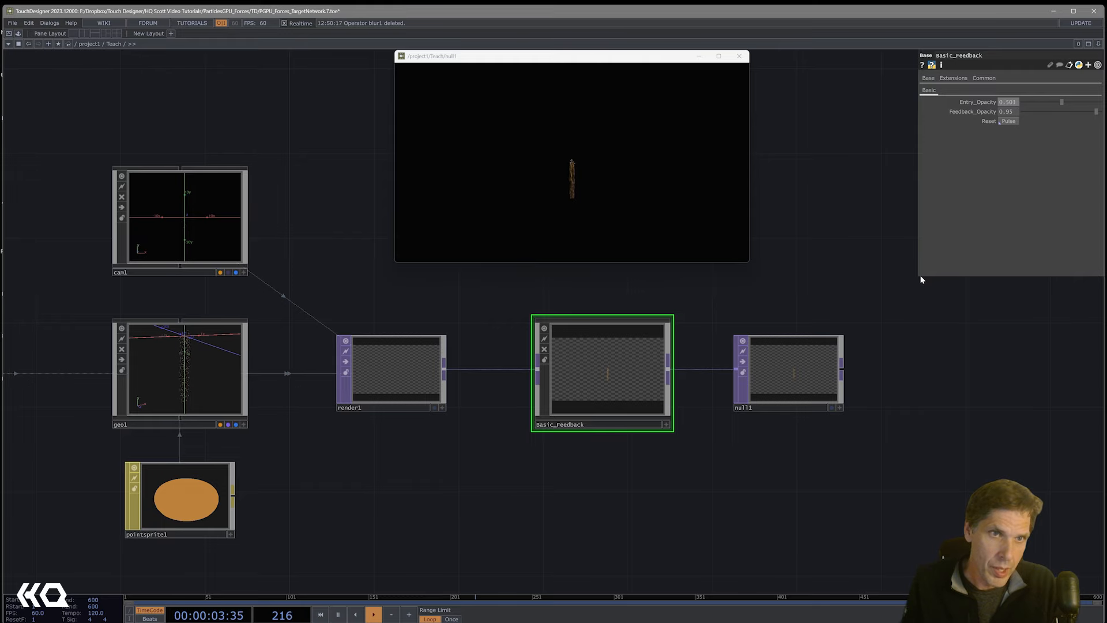
Select particlesGpu in the network and show its main ParticlesGPU parameters
scroll(845, 491, "down", 3)
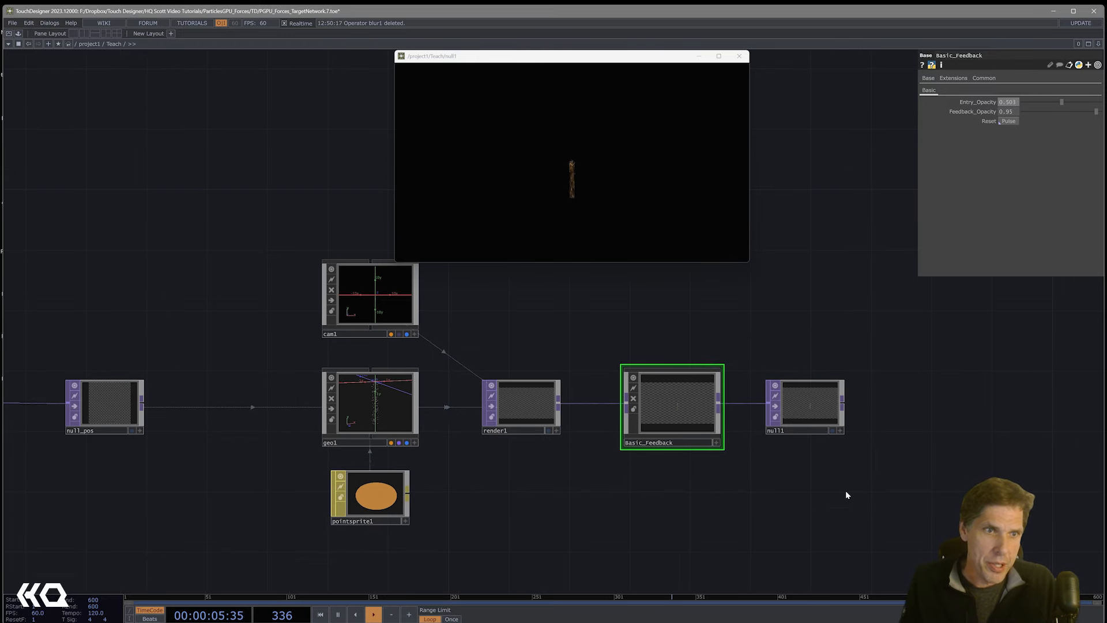
scroll(845, 490, "down", 4)
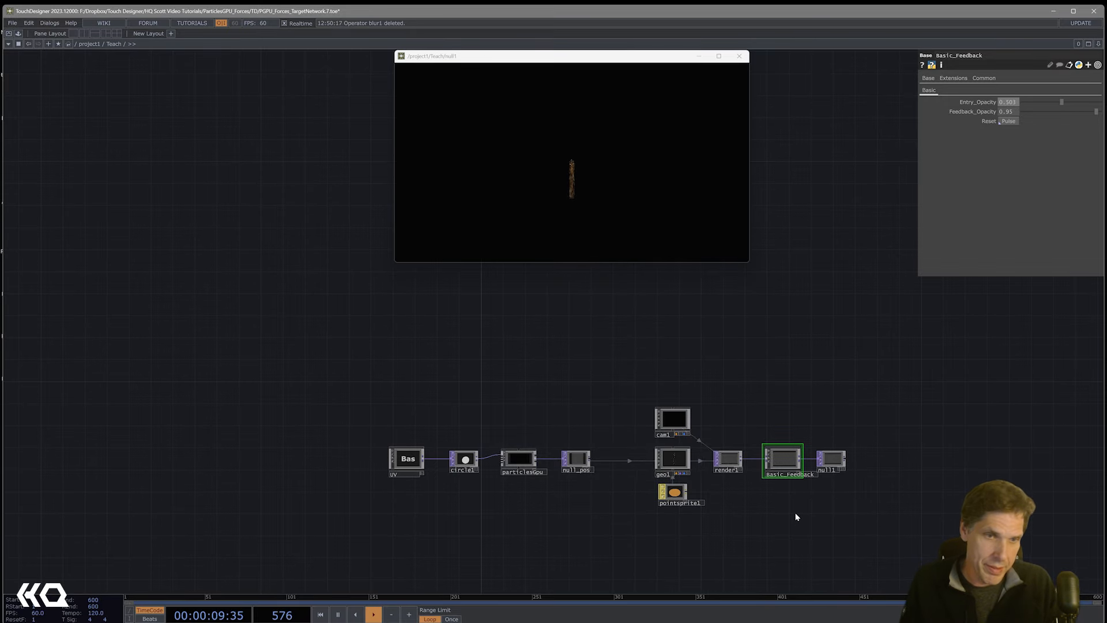
scroll(789, 517, "up", 3)
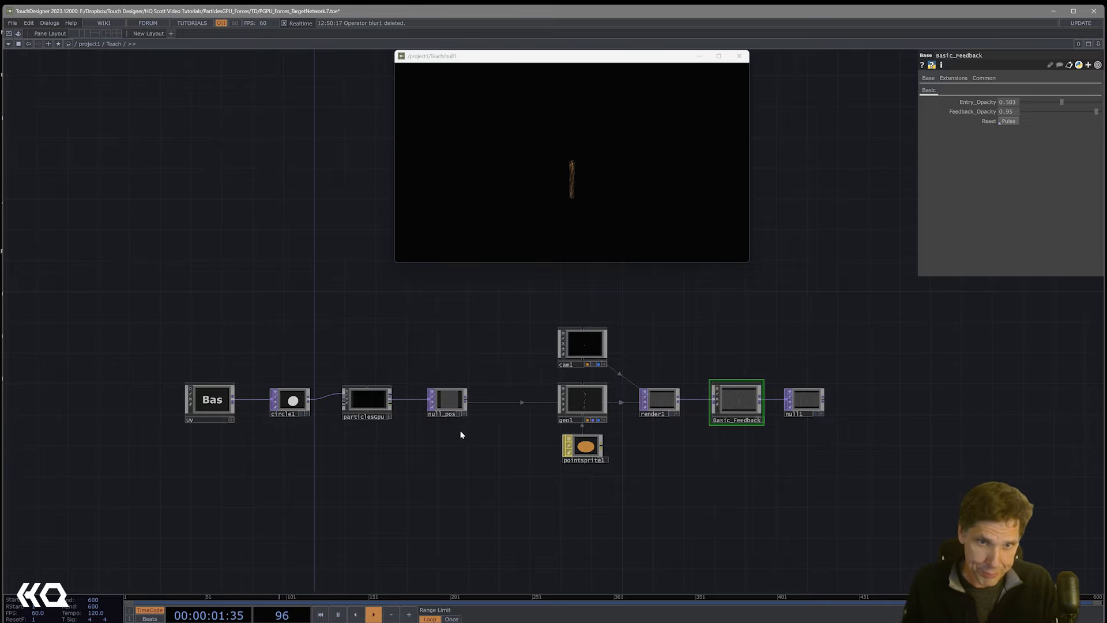
scroll(459, 432, "up", 3)
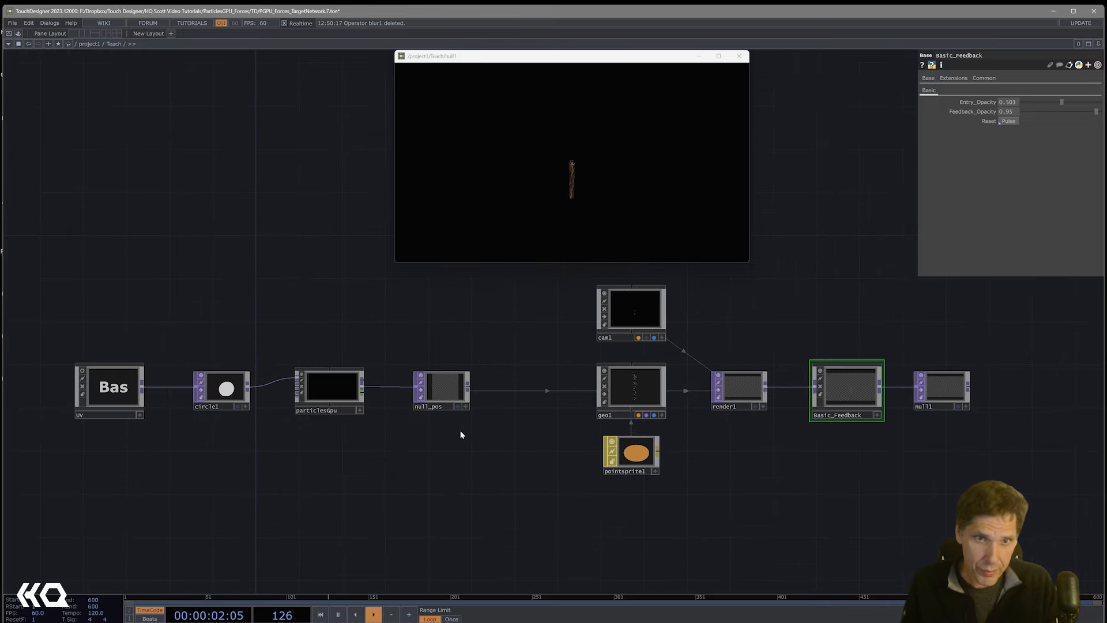
left_click(323, 396)
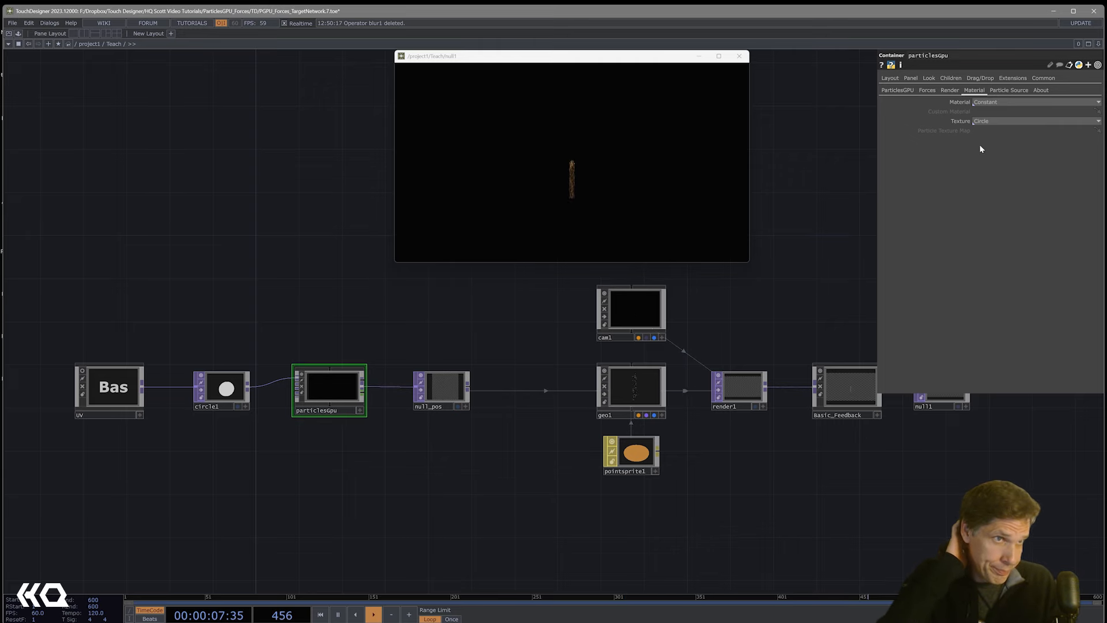
left_click(908, 90)
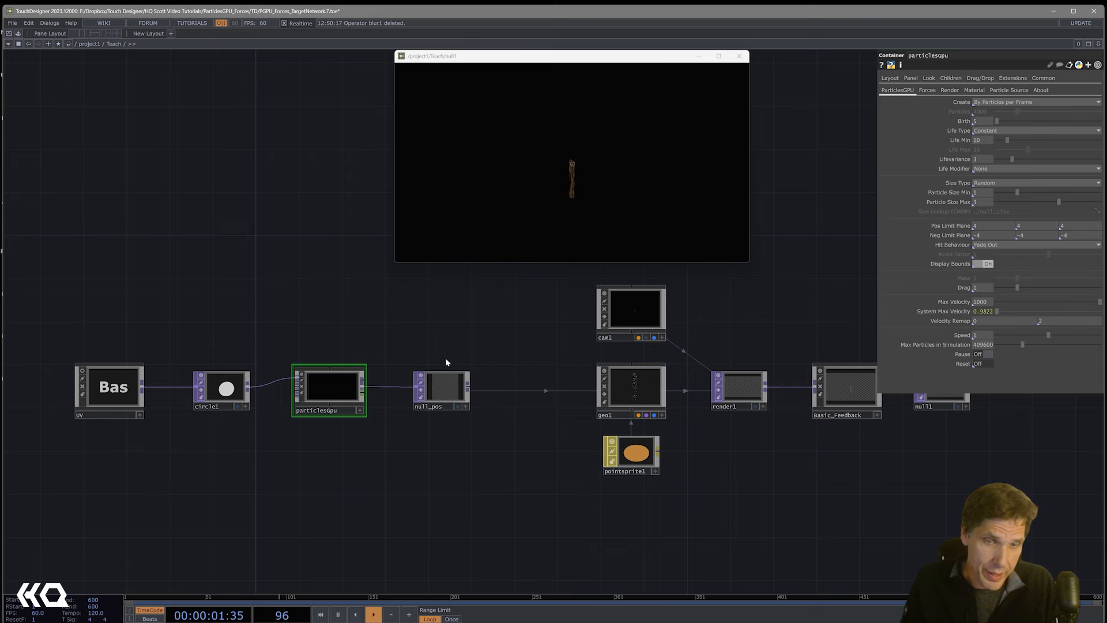
Switch the particlesGpu node's viewer off and back on
scroll(331, 391, "up", 4)
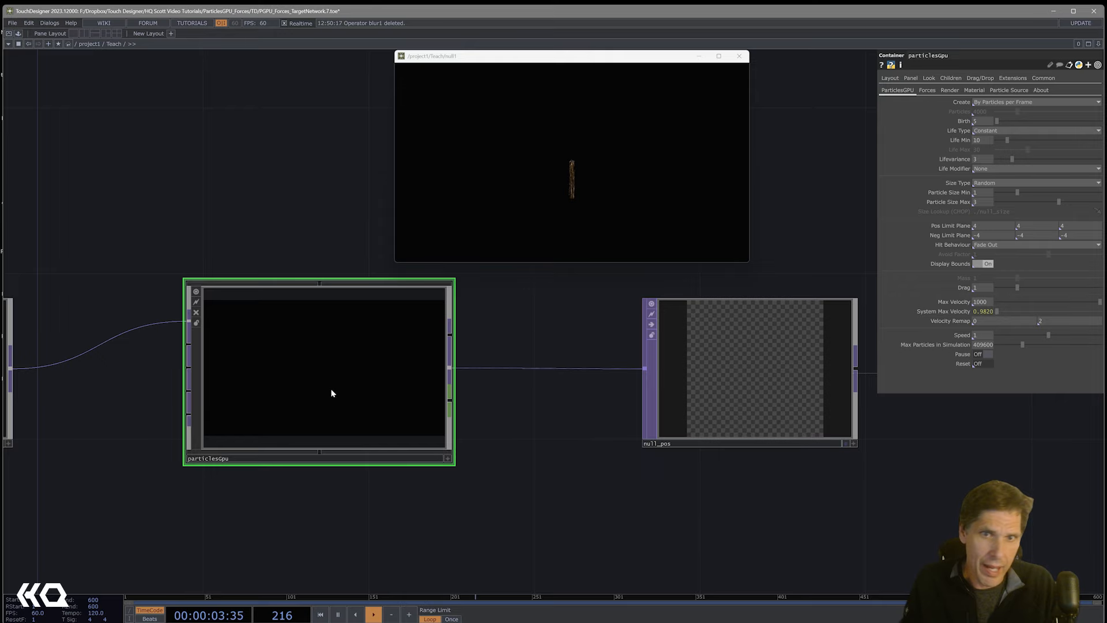
left_click(196, 292)
left_click(196, 293)
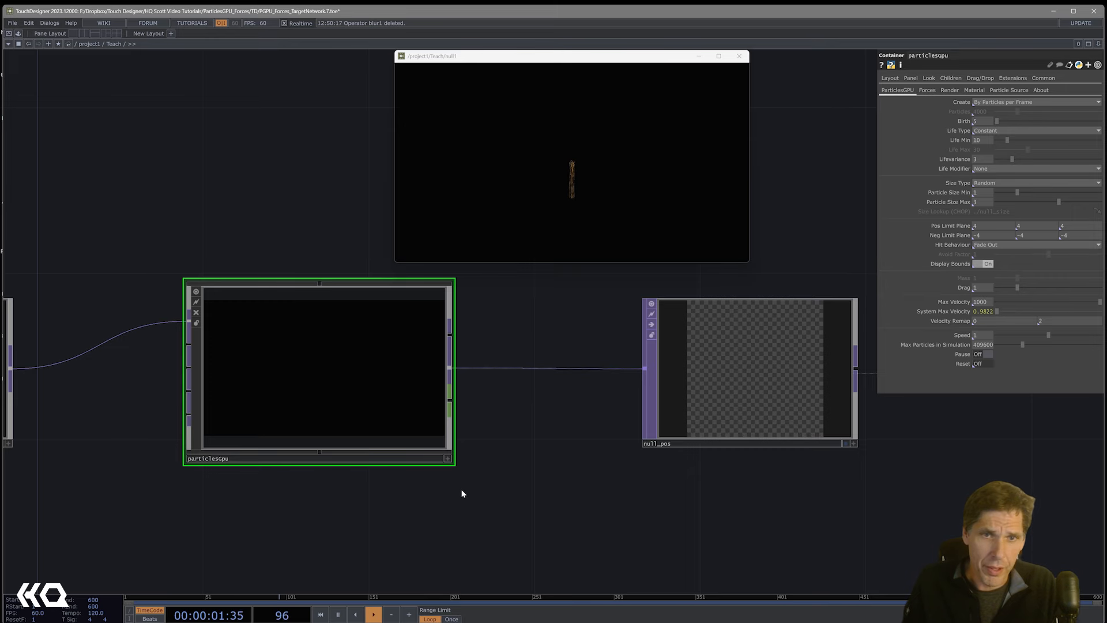
scroll(512, 482, "down", 3)
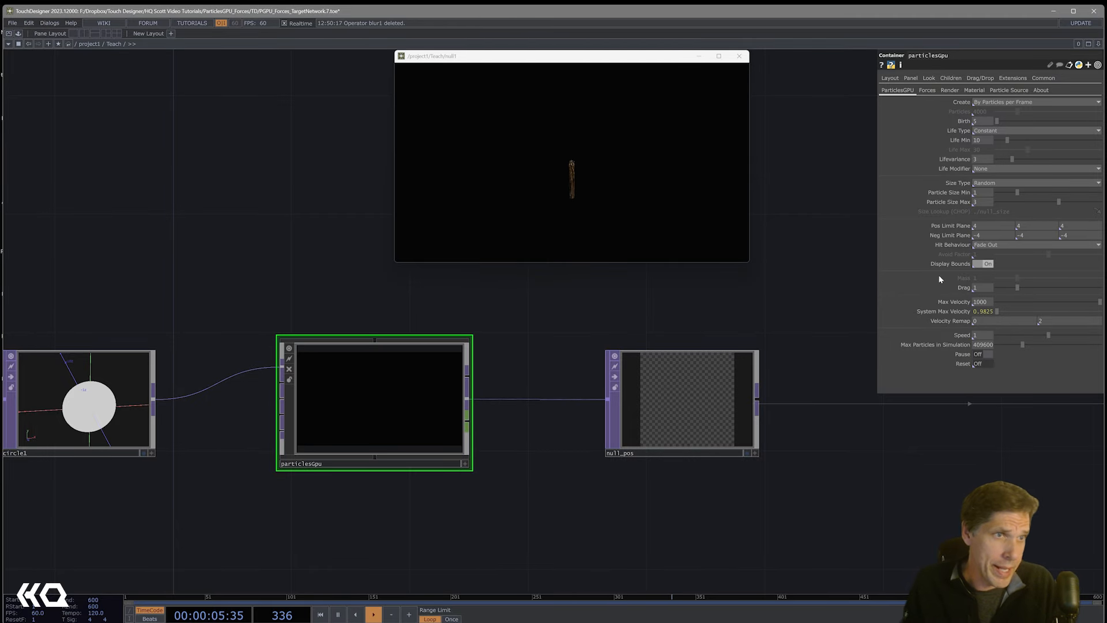
Set particlesGpu's Neg Limit Plane to -40 on all three axes
left_click(994, 236)
type("-40")
key("Tab")
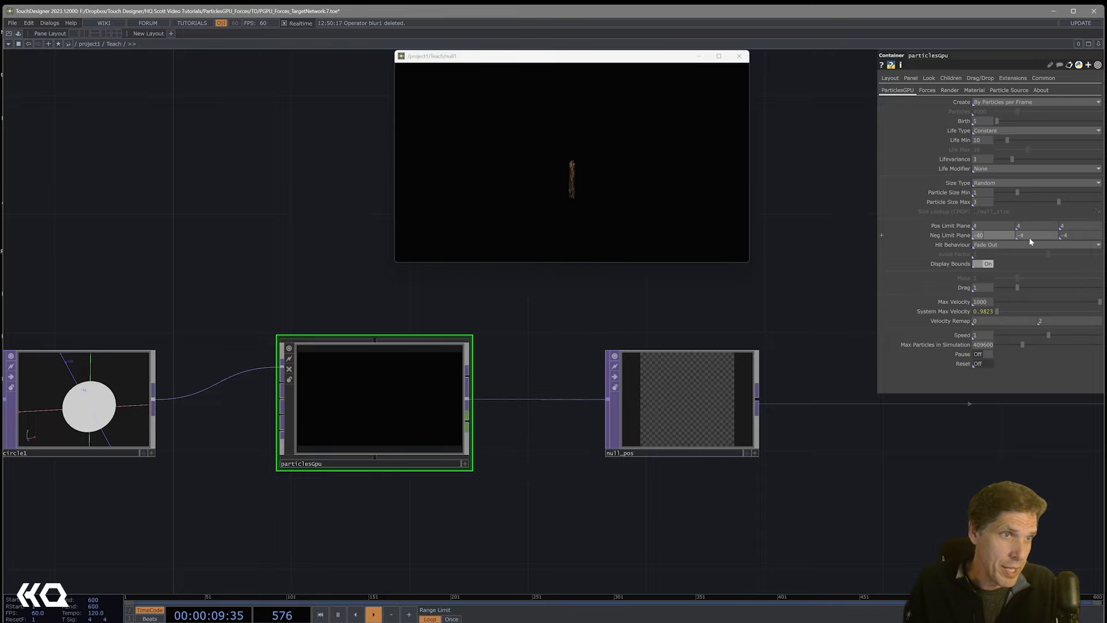
type("-40")
key("Tab")
type("-40")
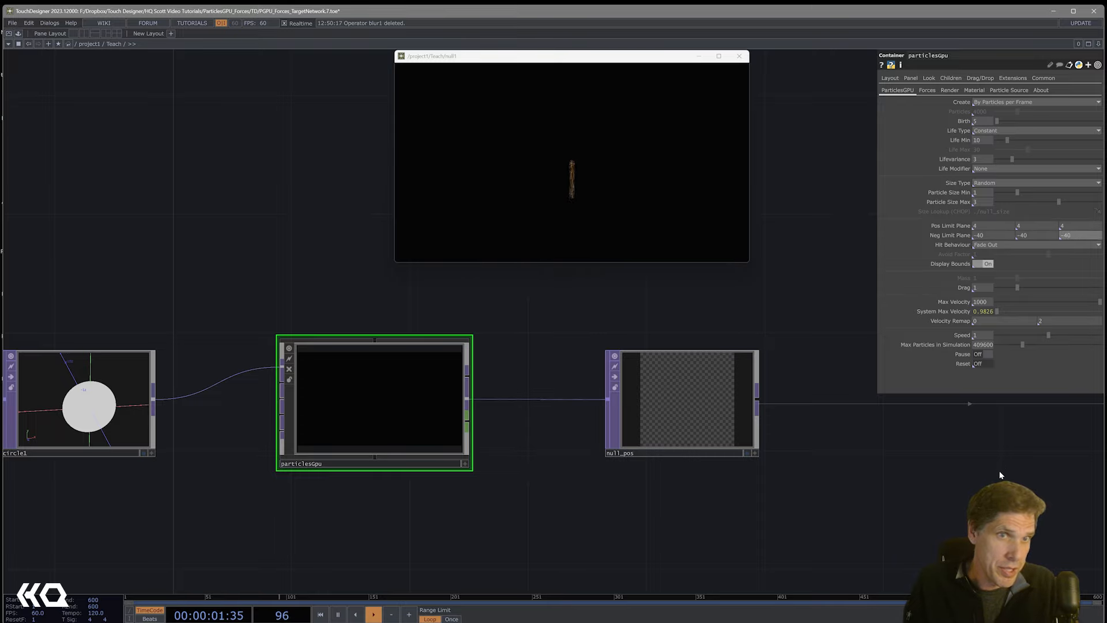
key("Return")
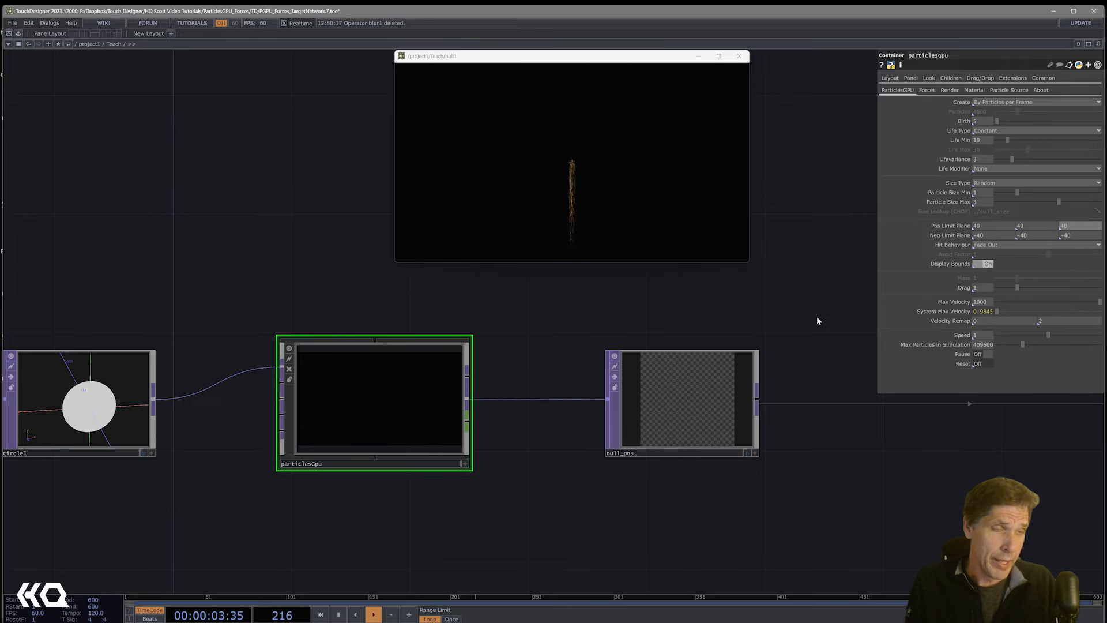
Expand particlesGpu's Max Particles in Simulation parameter and set it to 700000
scroll(817, 318, "down", 2)
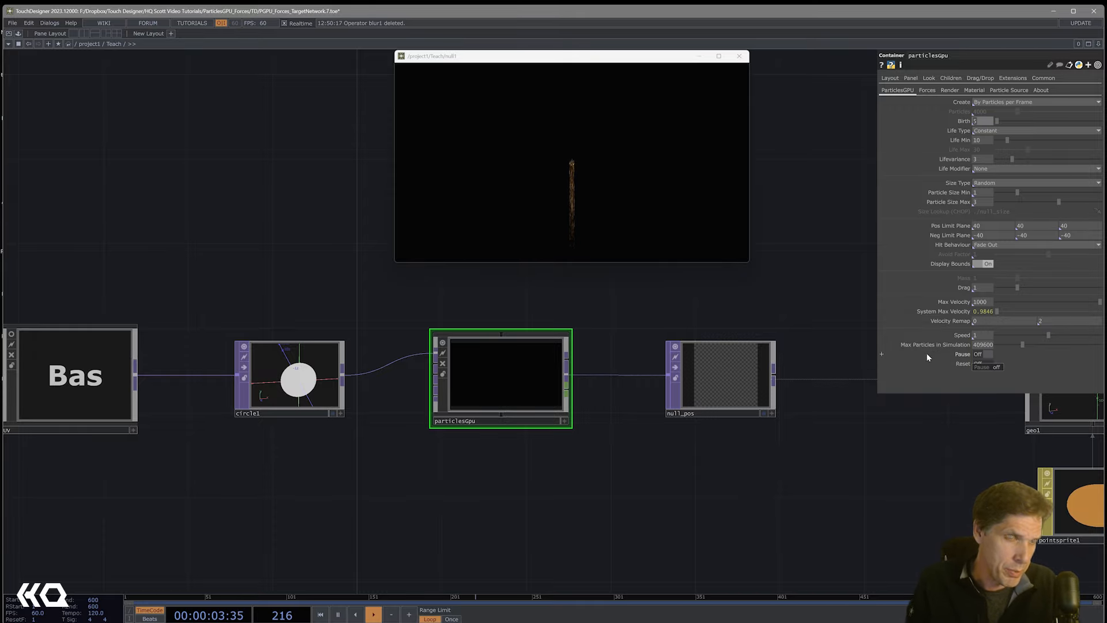
left_click(882, 345)
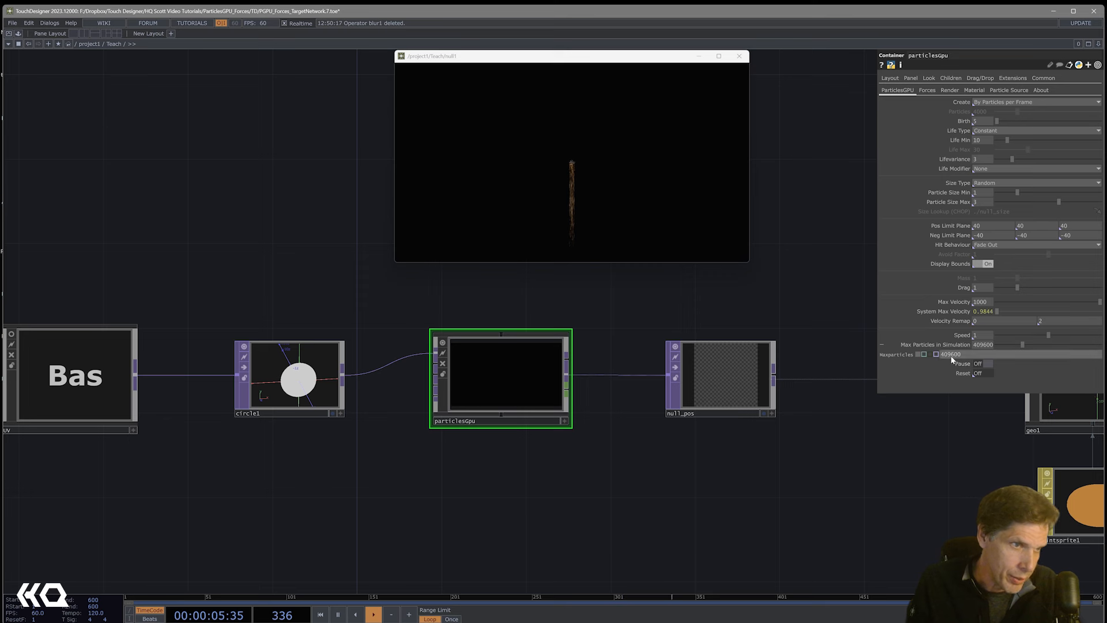
left_click(983, 345)
type("700000")
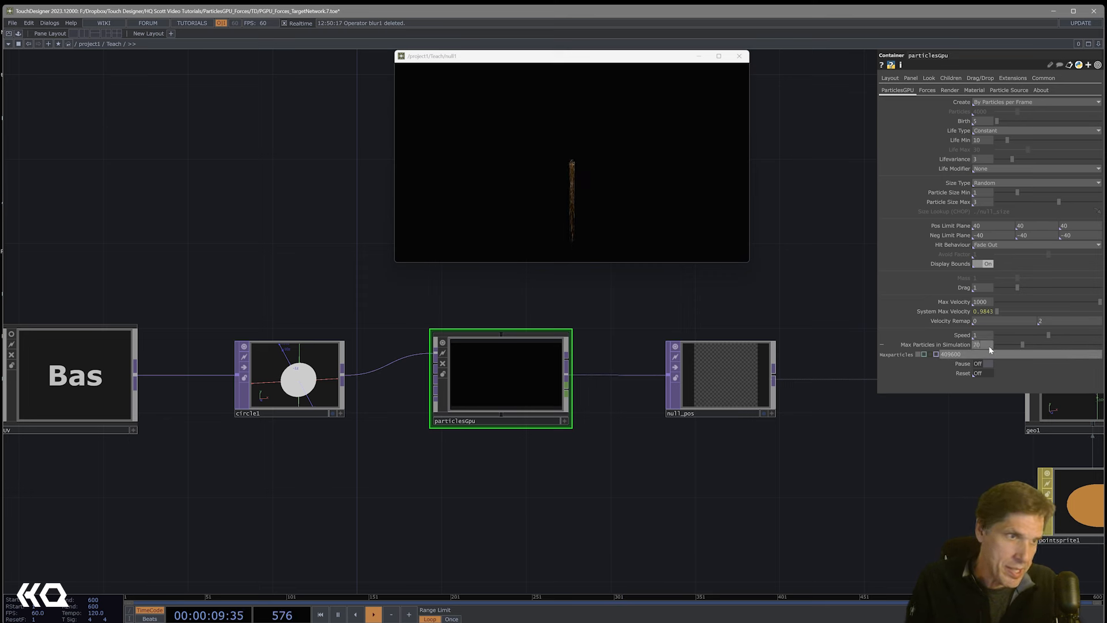
key("Return")
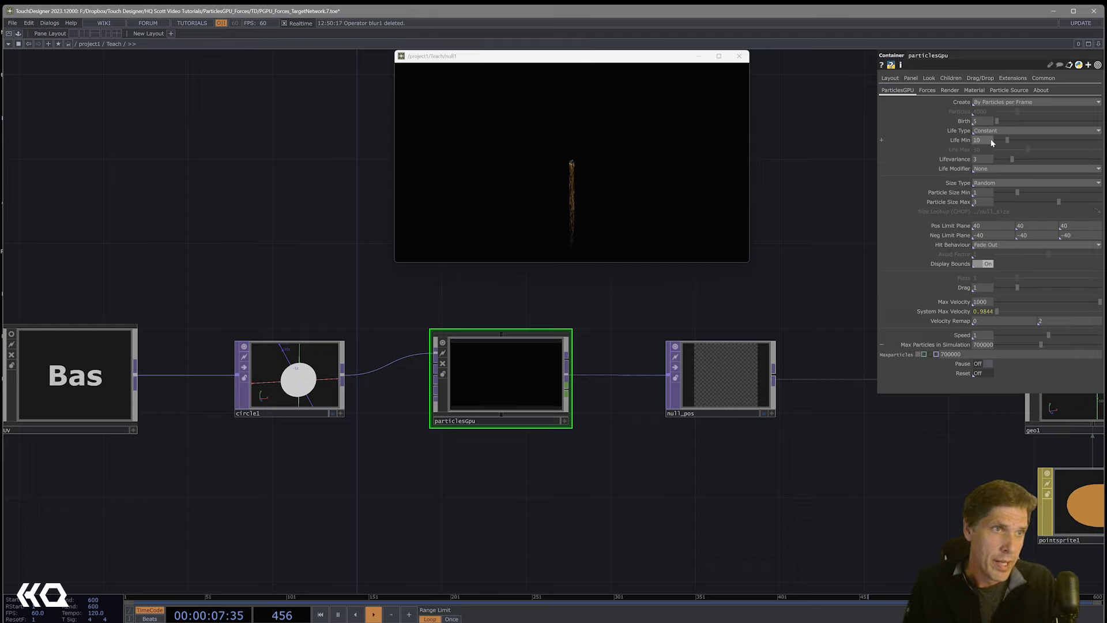
Set particlesGpu's Life Min to 20 and raise its Birth value to 10000
left_click_drag(992, 141, 957, 141)
type("20")
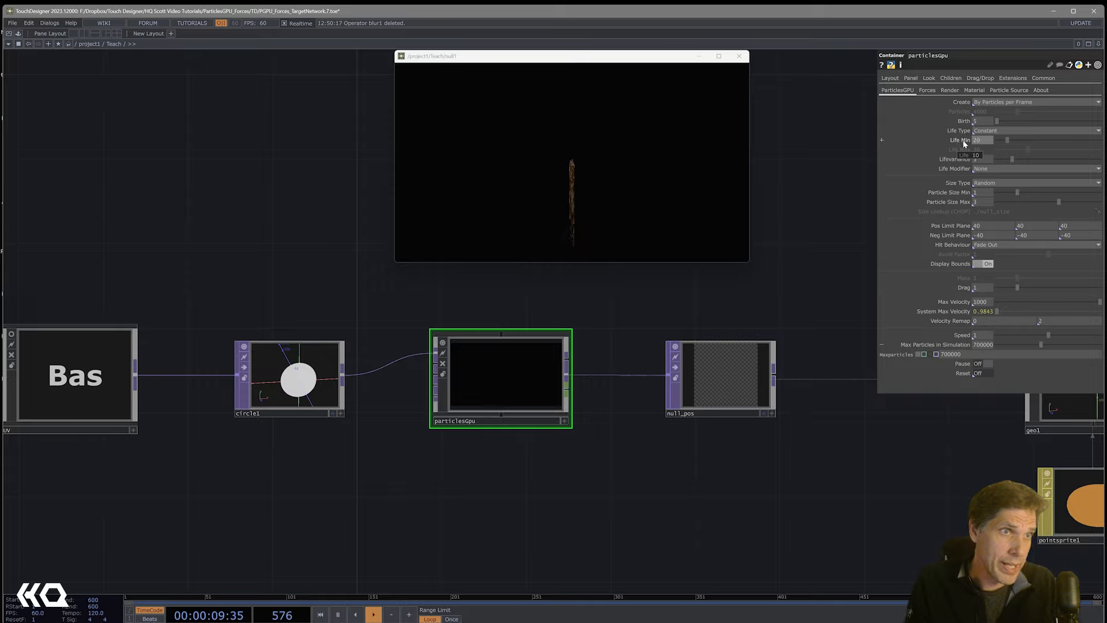
key("Return")
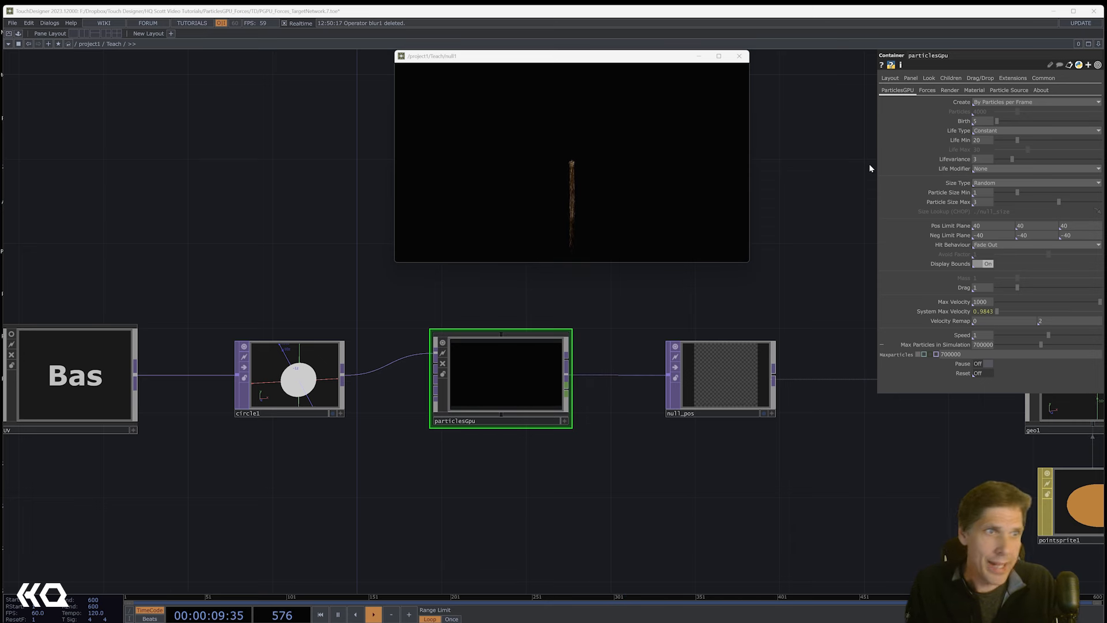
type("100")
key("Return")
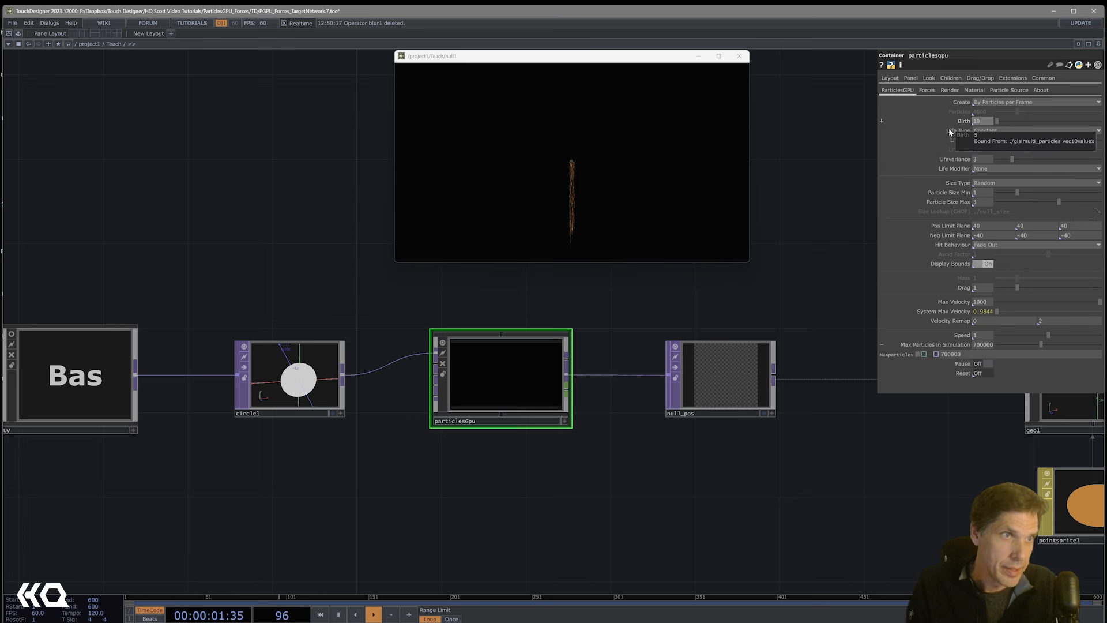
type("00")
key("Return")
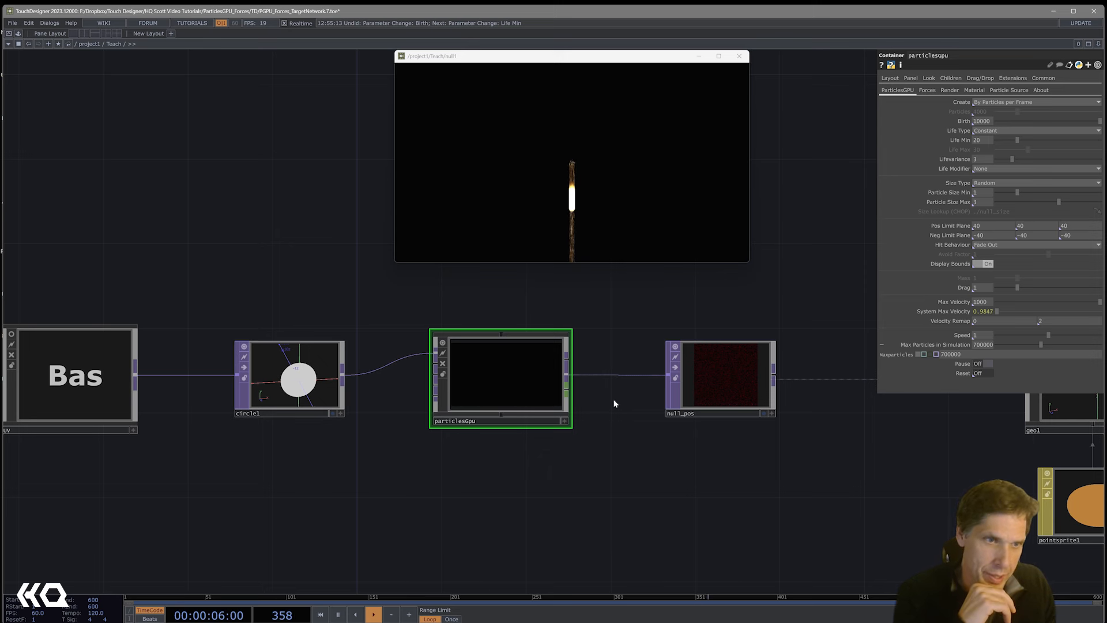
Check null_pos's output up close and reduce circle1's Radius to 0.1 in both dimensions
scroll(743, 375, "up", 4)
scroll(742, 375, "up", 1)
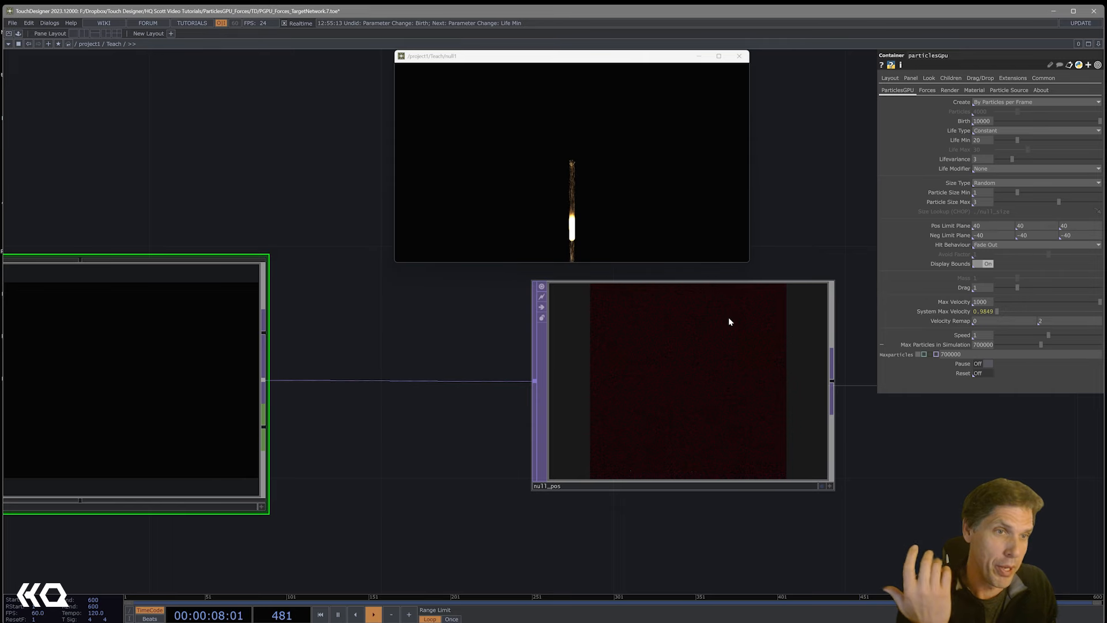
scroll(754, 341, "down", 2)
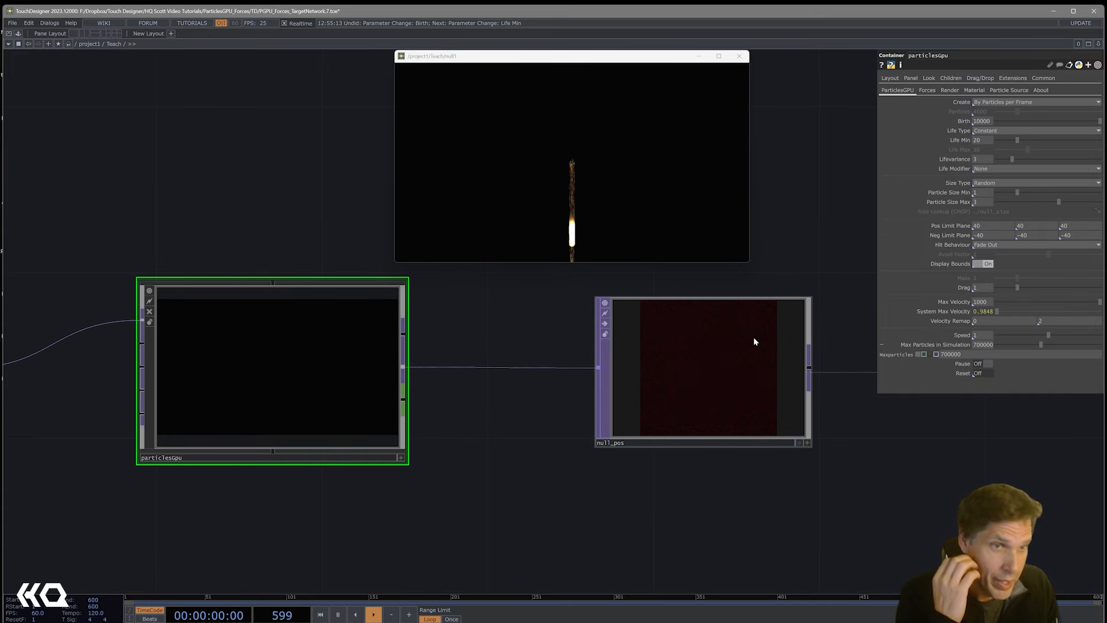
scroll(754, 341, "down", 2)
left_click(145, 386)
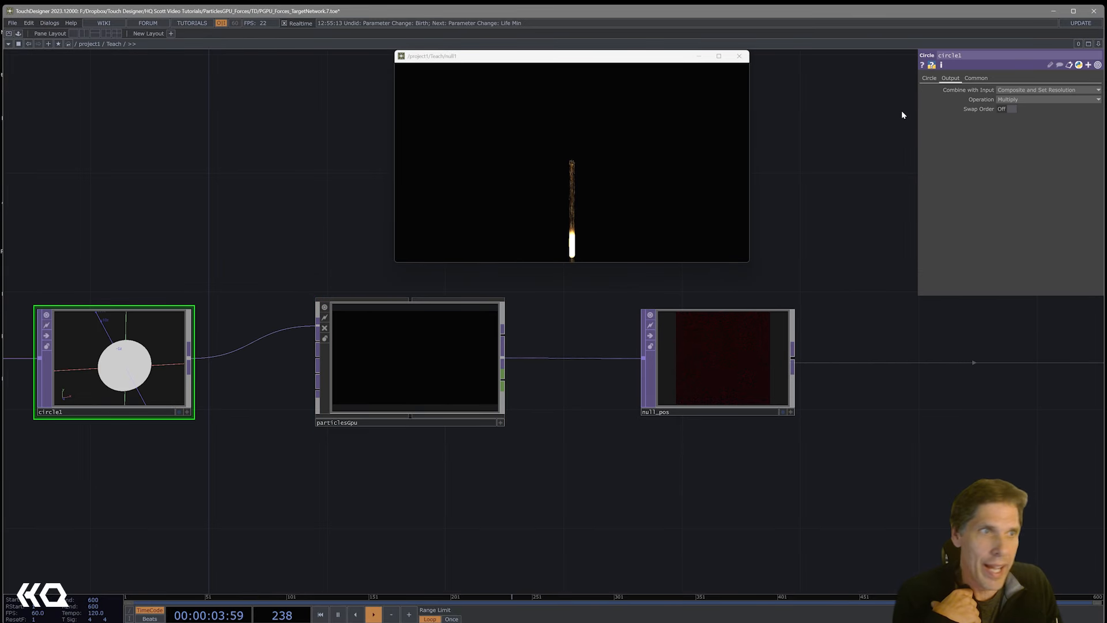
left_click(930, 78)
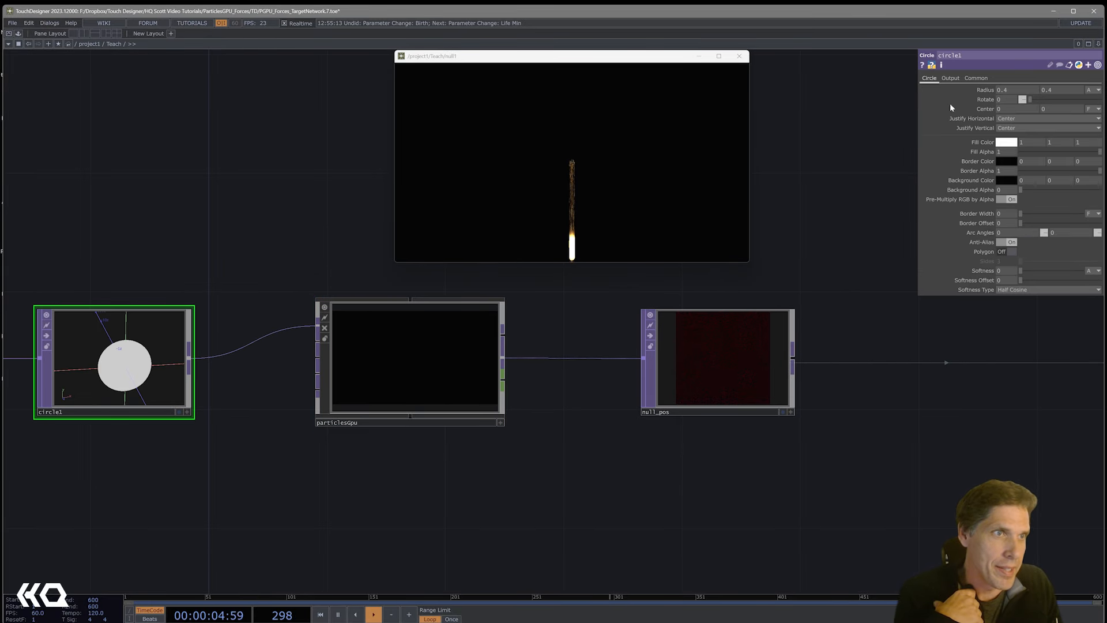
middle_click(987, 92)
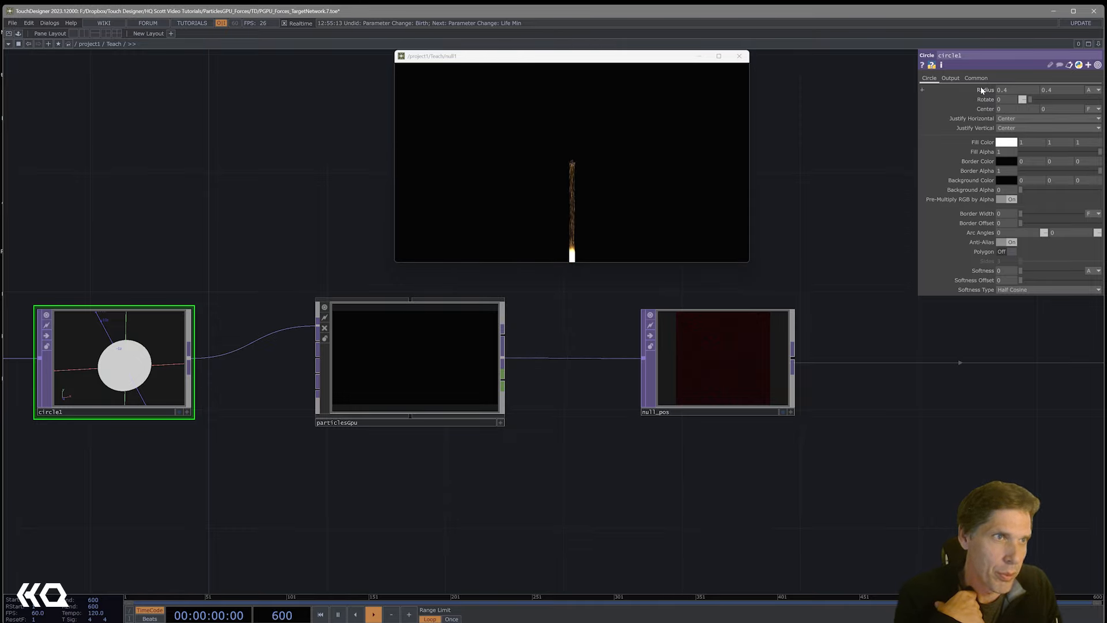
mouse_move(981, 91)
middle_mouse_down()
mouse_move(958, 91)
mouse_move(983, 104)
middle_mouse_up()
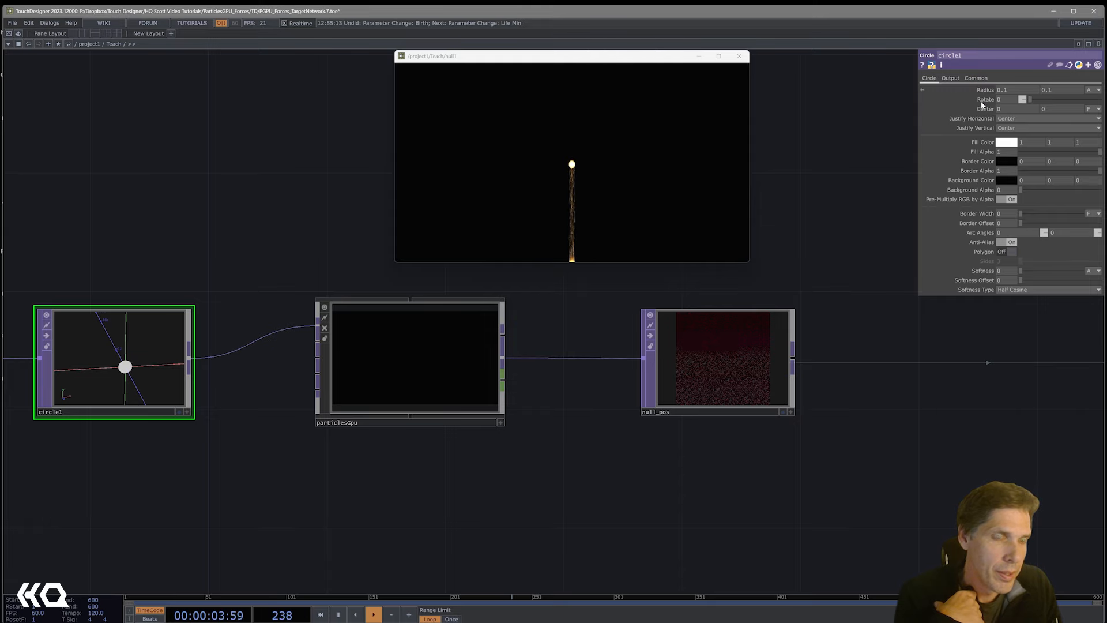
Reset the particlesGpu simulation
left_click(495, 367)
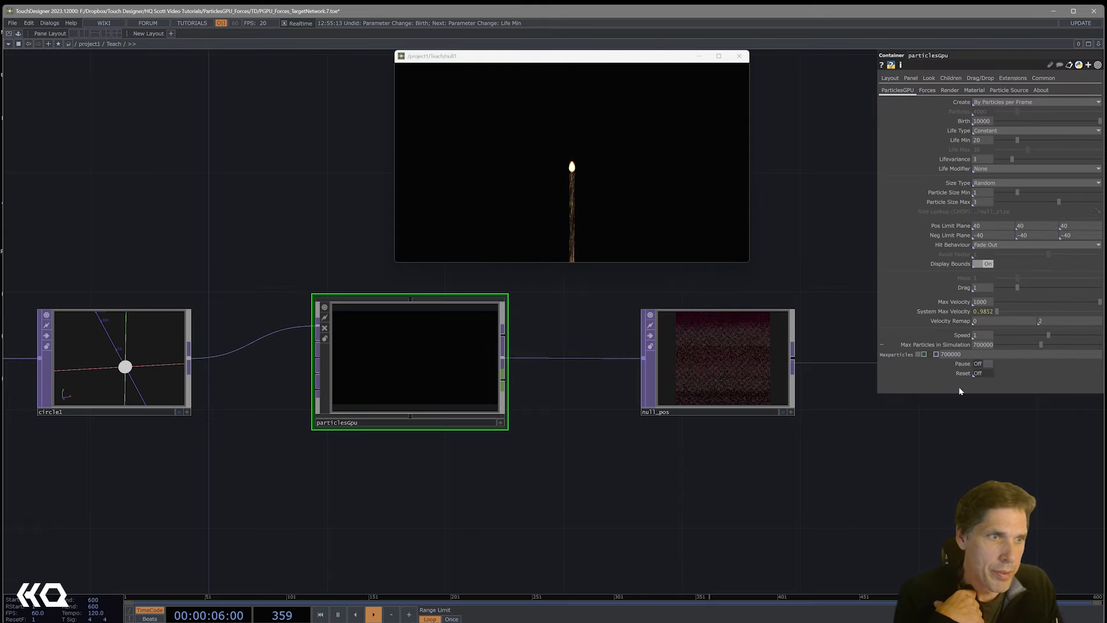
left_click(980, 373)
Add a Keyboard In CHOP just above particlesGpu
left_click_drag(663, 489, 561, 549)
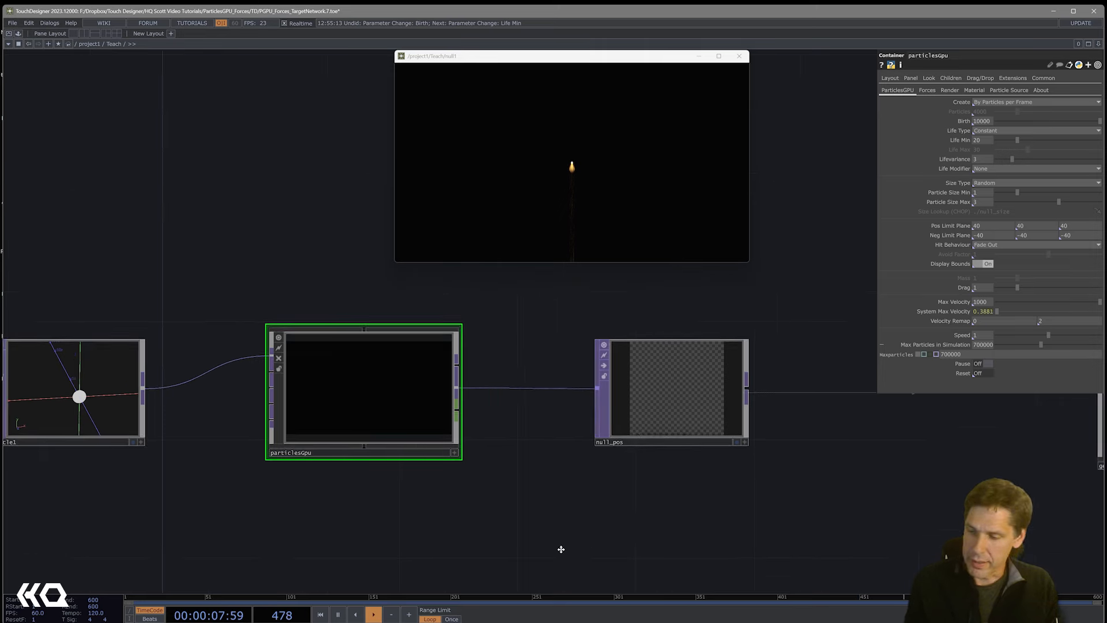
key("Tab")
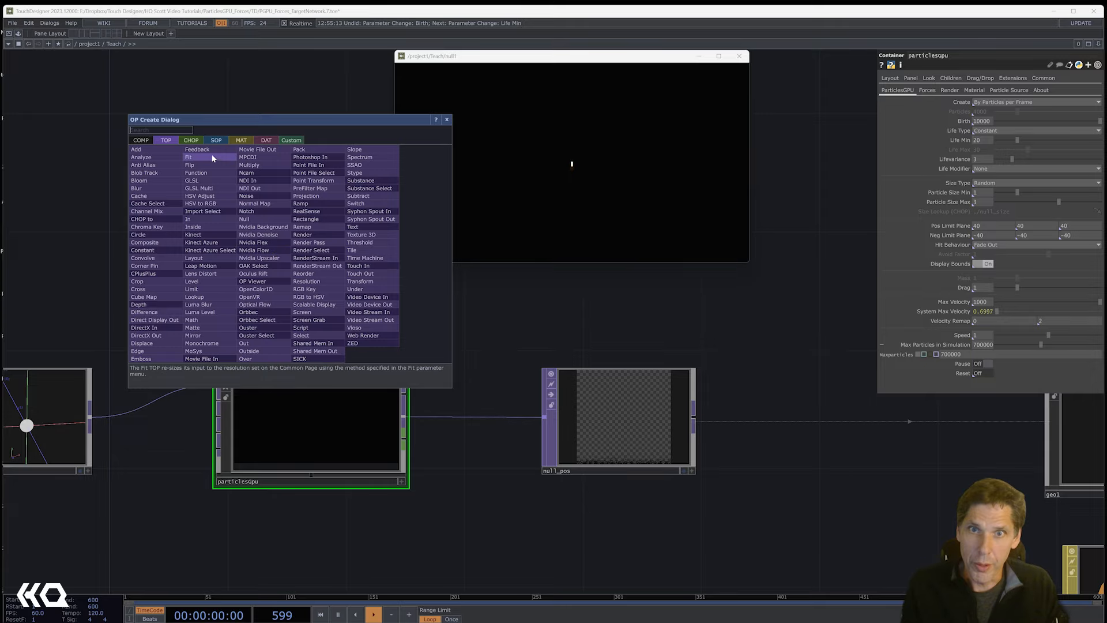
left_click(191, 140)
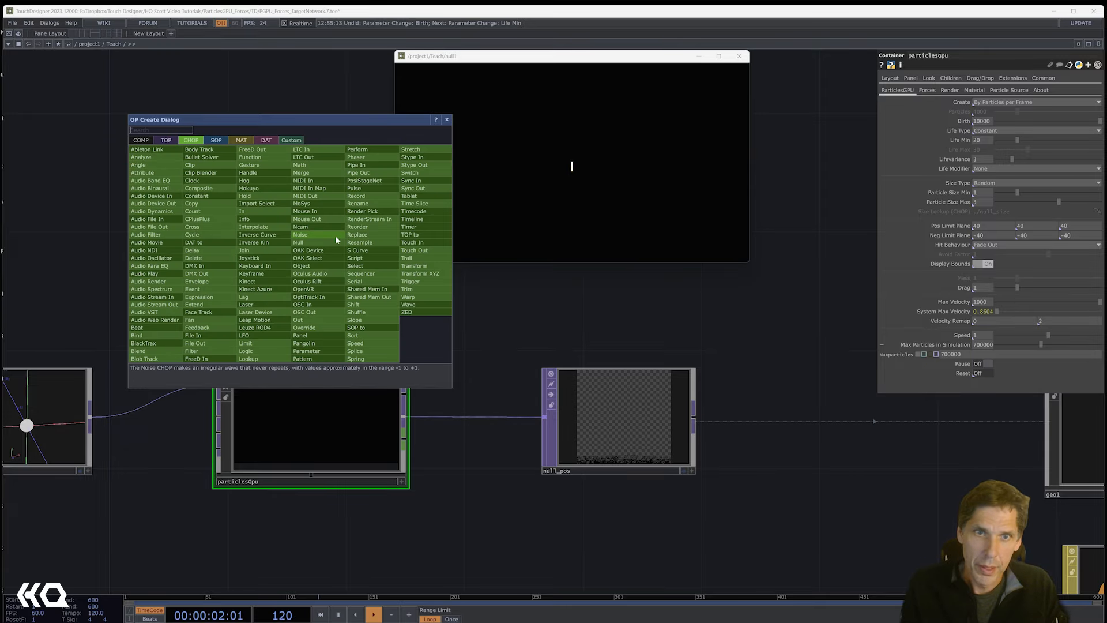
left_click(272, 265)
left_click(274, 268)
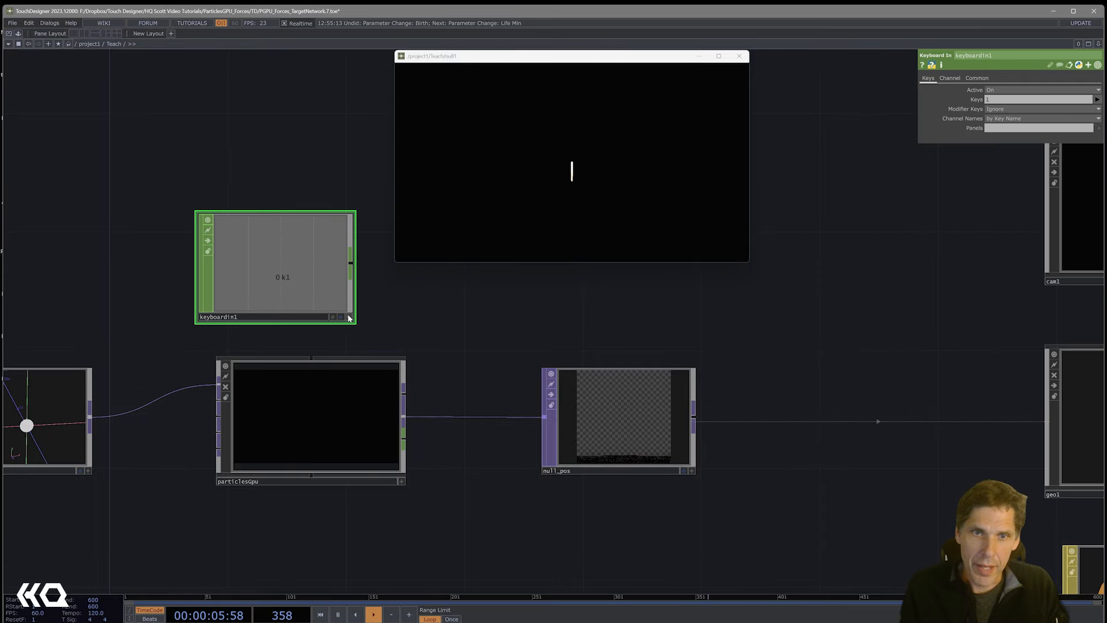
Export keyboardin1's k1 channel to particlesGpu's Reset parameter
left_click(355, 398)
left_click_drag(319, 283, 992, 372)
left_click(991, 365)
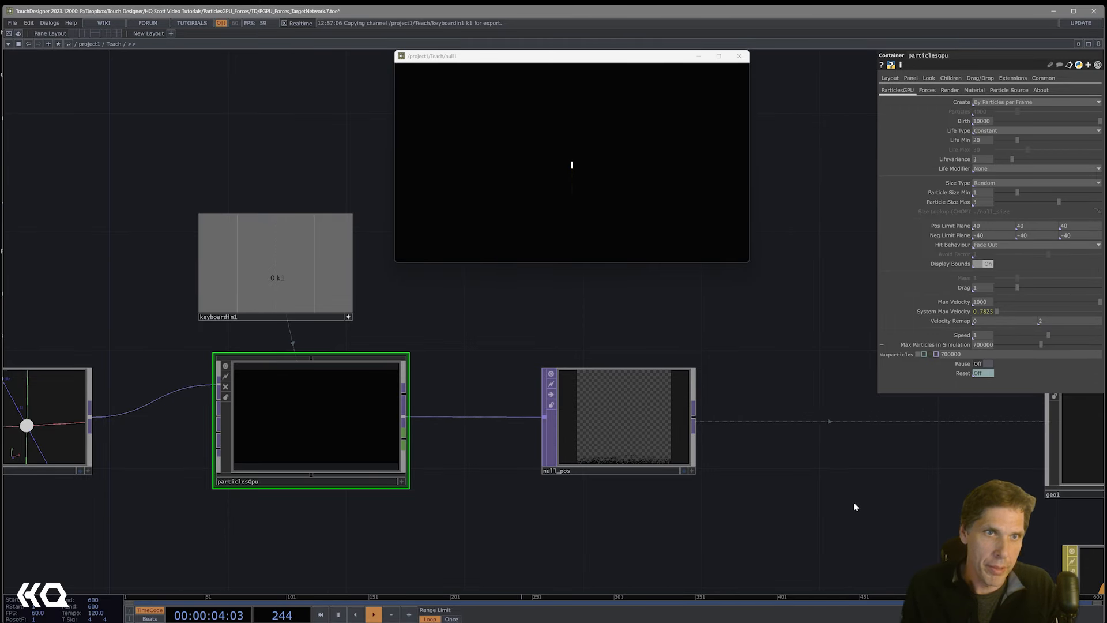
Reduce Basic_Feedback's Entry_Opacity to 0.067
left_click_drag(830, 510, 383, 468)
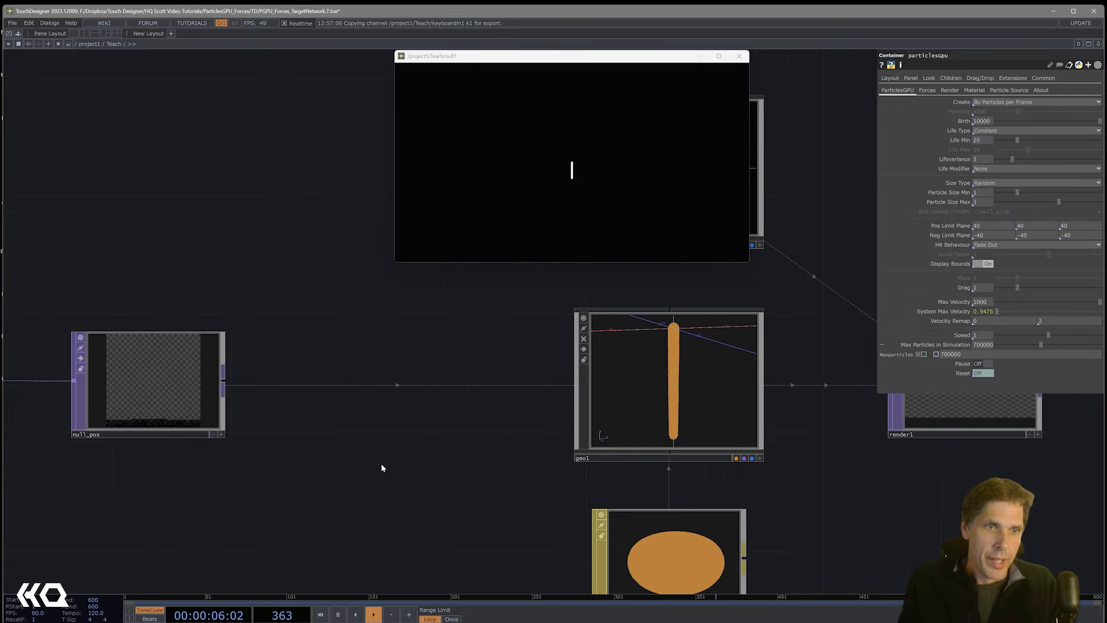
scroll(383, 469, "down", 2)
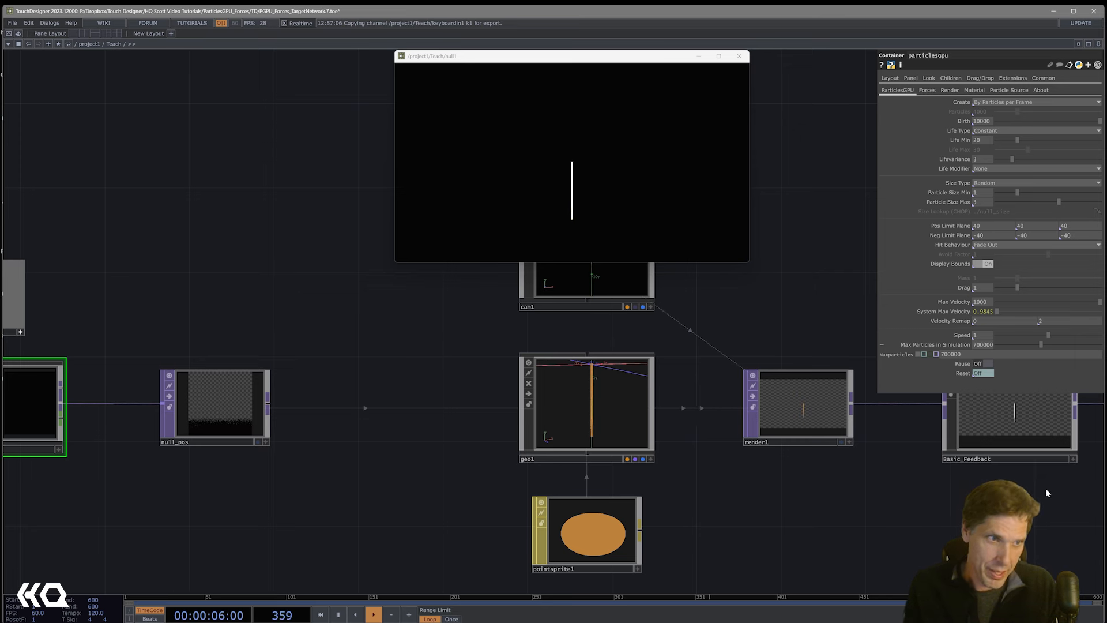
left_click_drag(967, 481, 788, 486)
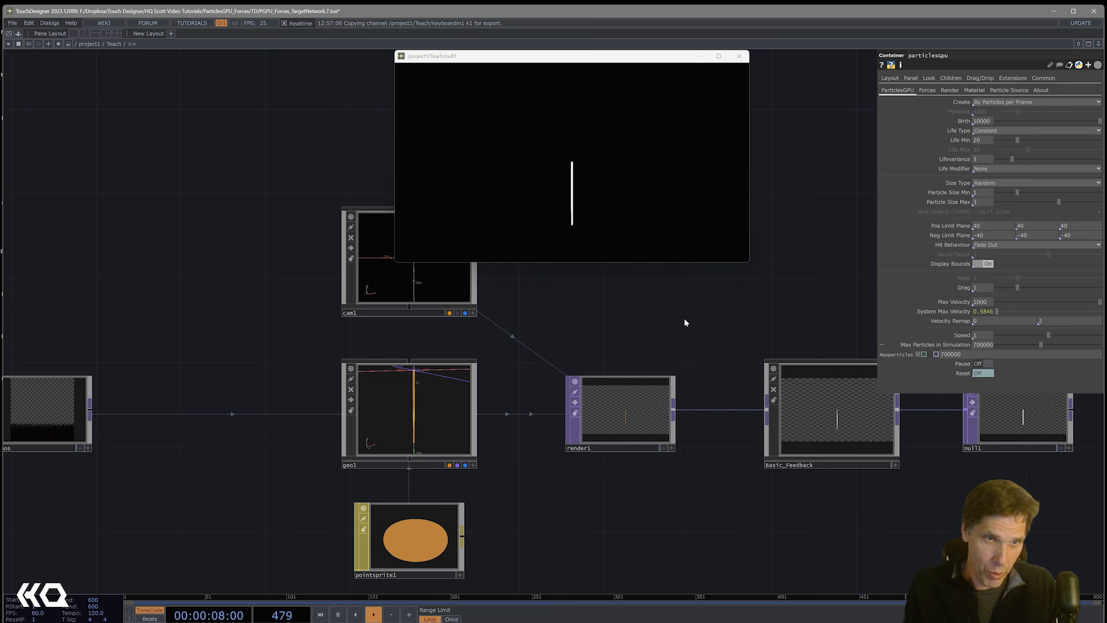
left_click(867, 402)
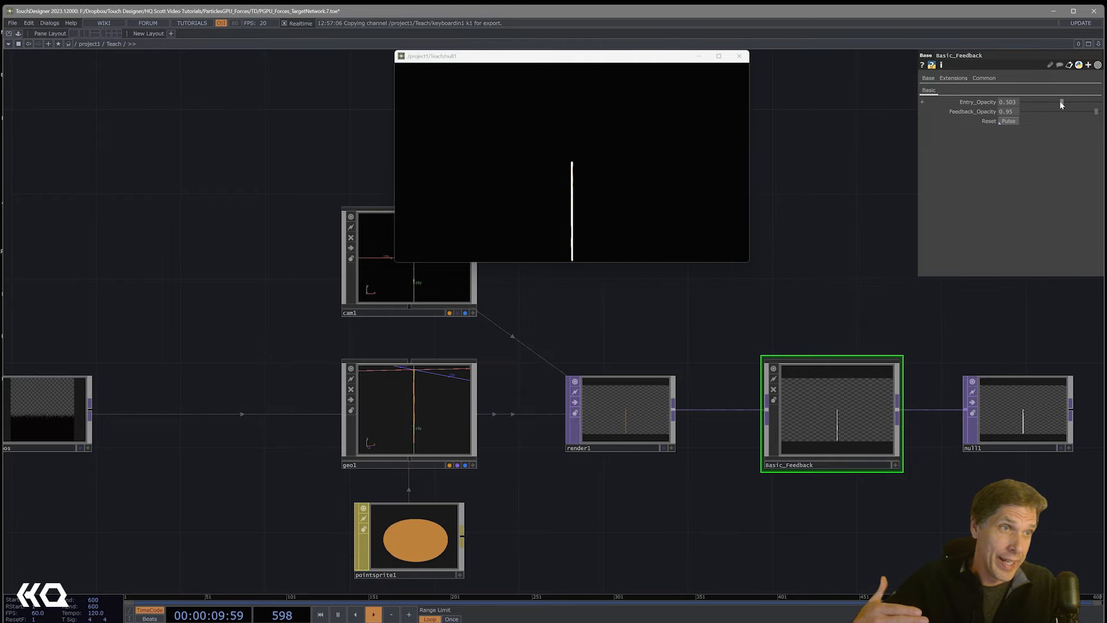
left_click_drag(1062, 103, 1033, 103)
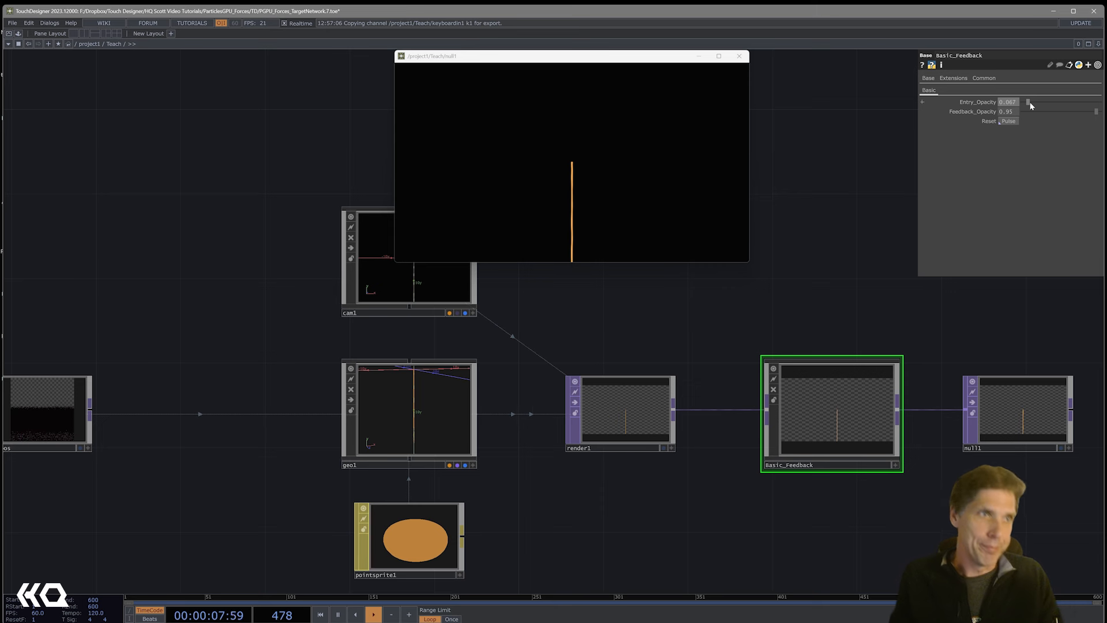
Examine how full null_pos's particle texture is, and review circle1's Radius alongside particlesGpu's Birth and Life settings
scroll(771, 392, "down", 2)
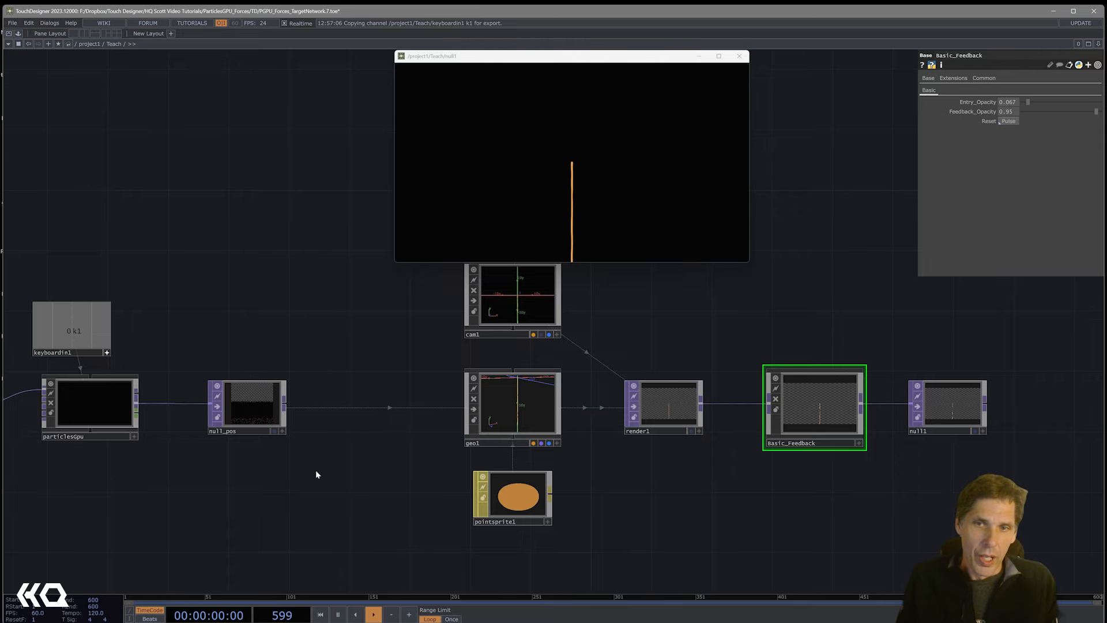
left_click_drag(310, 469, 631, 467)
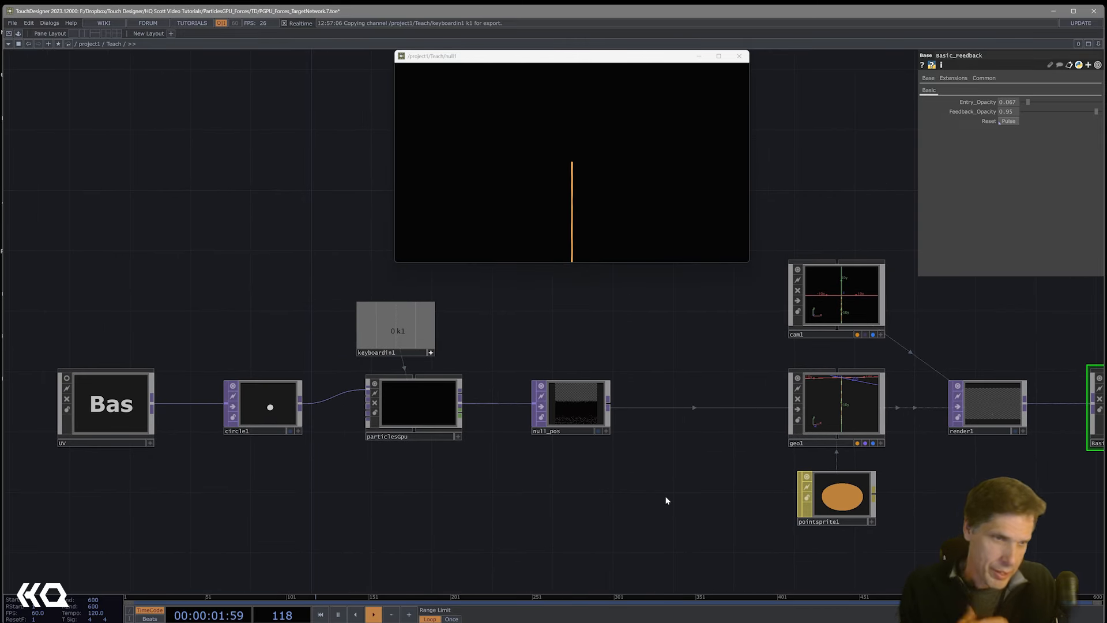
left_click_drag(668, 502, 573, 488)
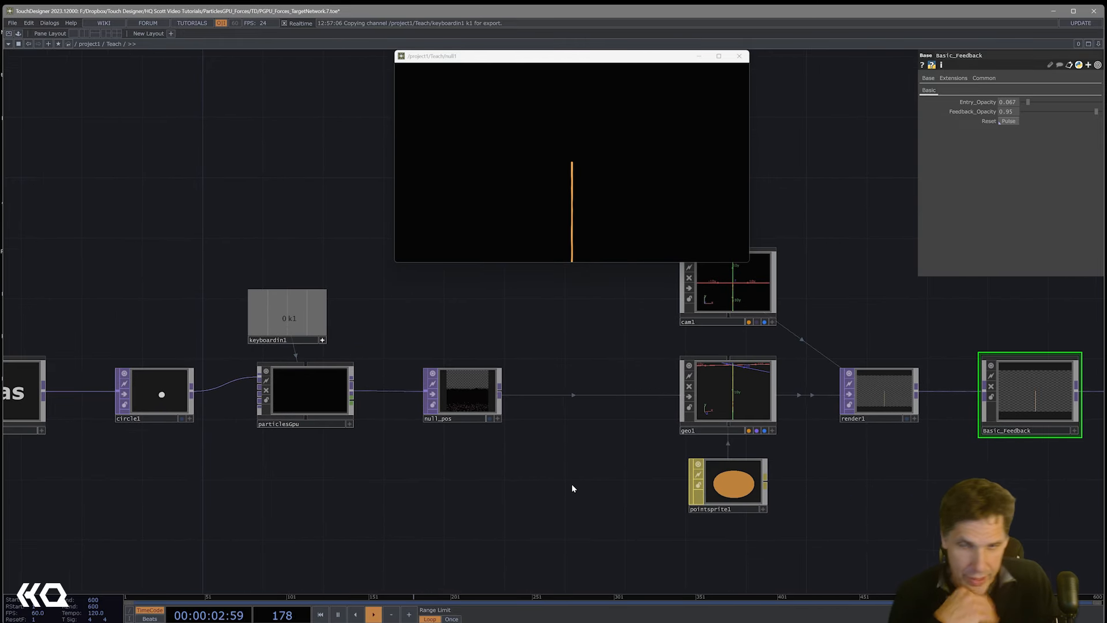
left_click(178, 394)
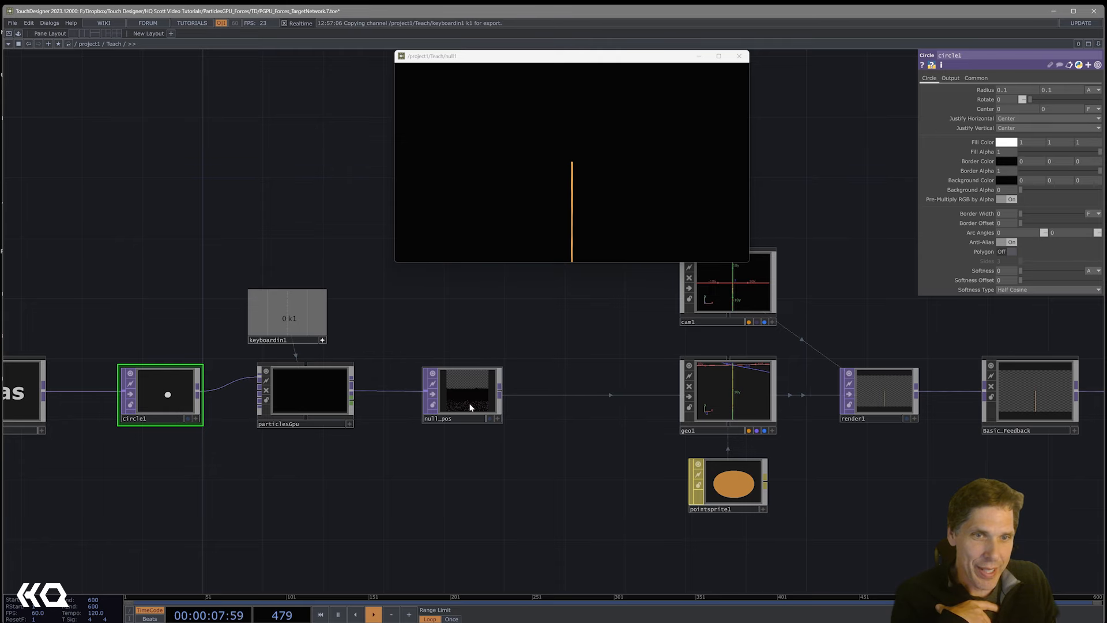
scroll(470, 404, "up", 3)
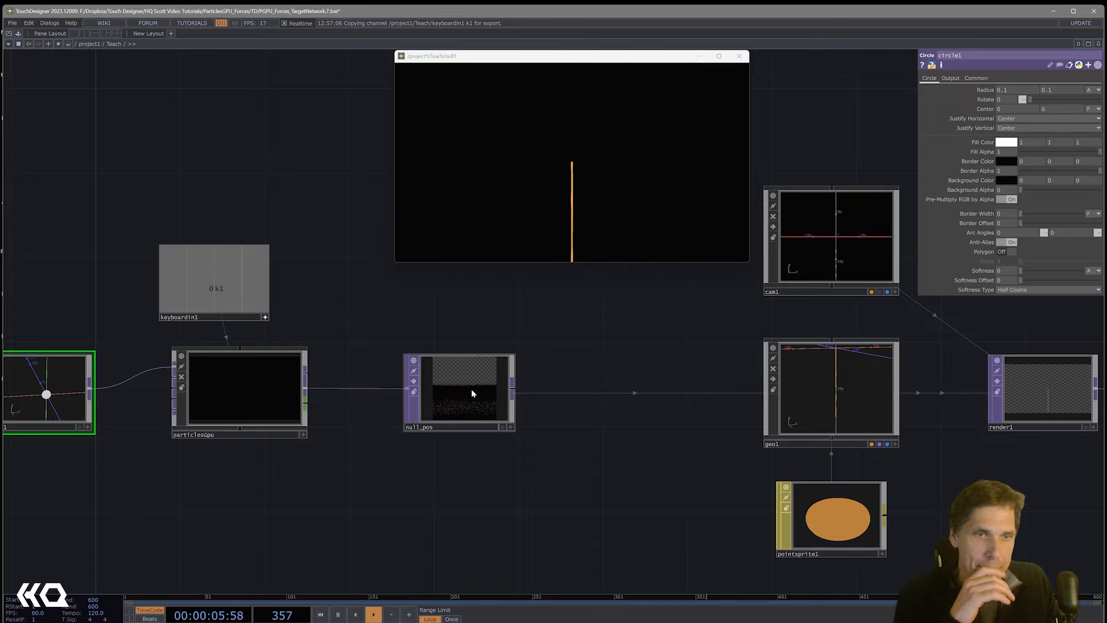
scroll(472, 394, "up", 2)
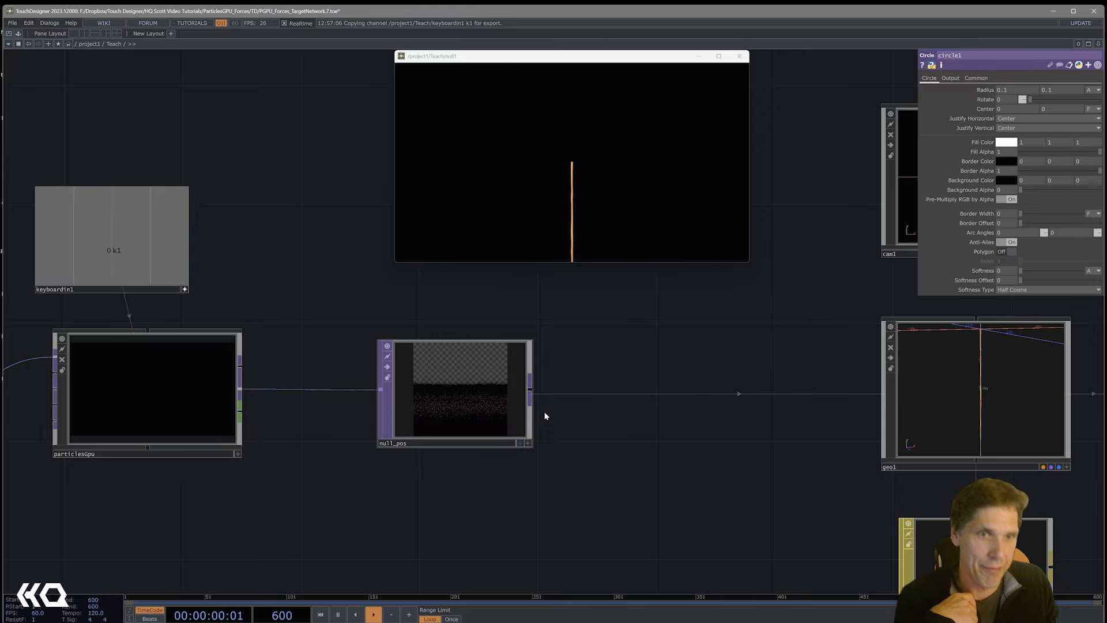
left_click(489, 378)
left_click(207, 411)
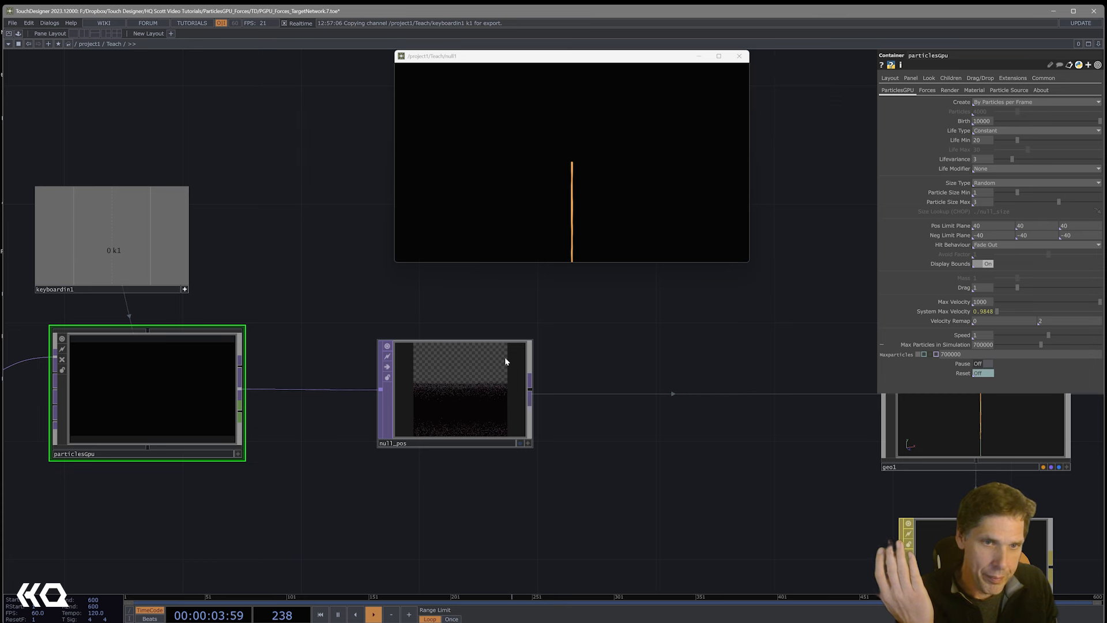
middle_click(472, 373)
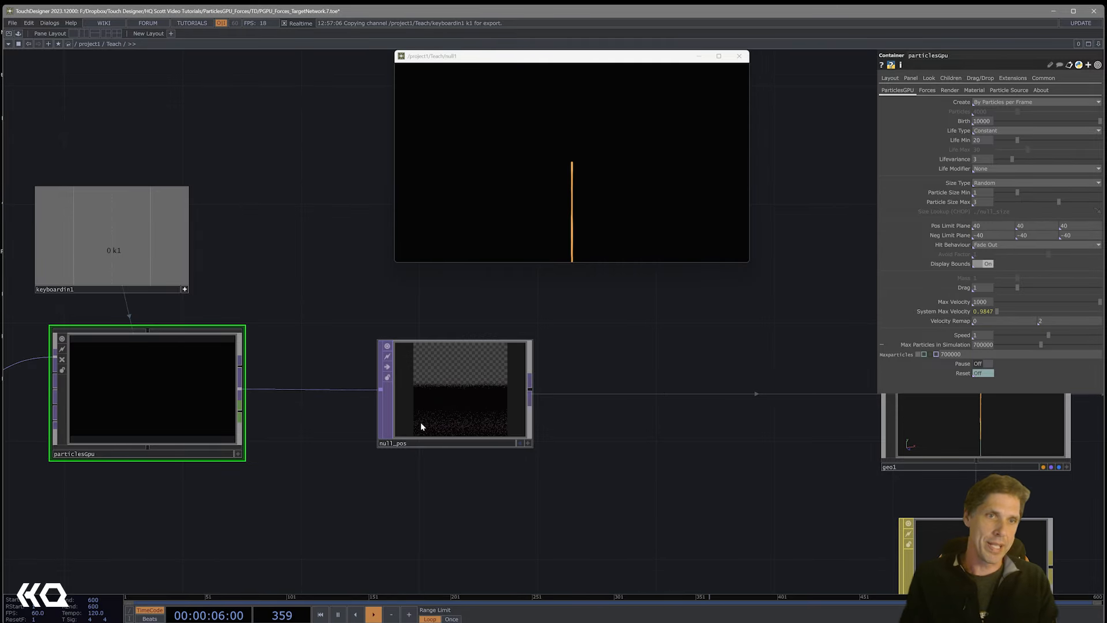
scroll(339, 434, "down", 5)
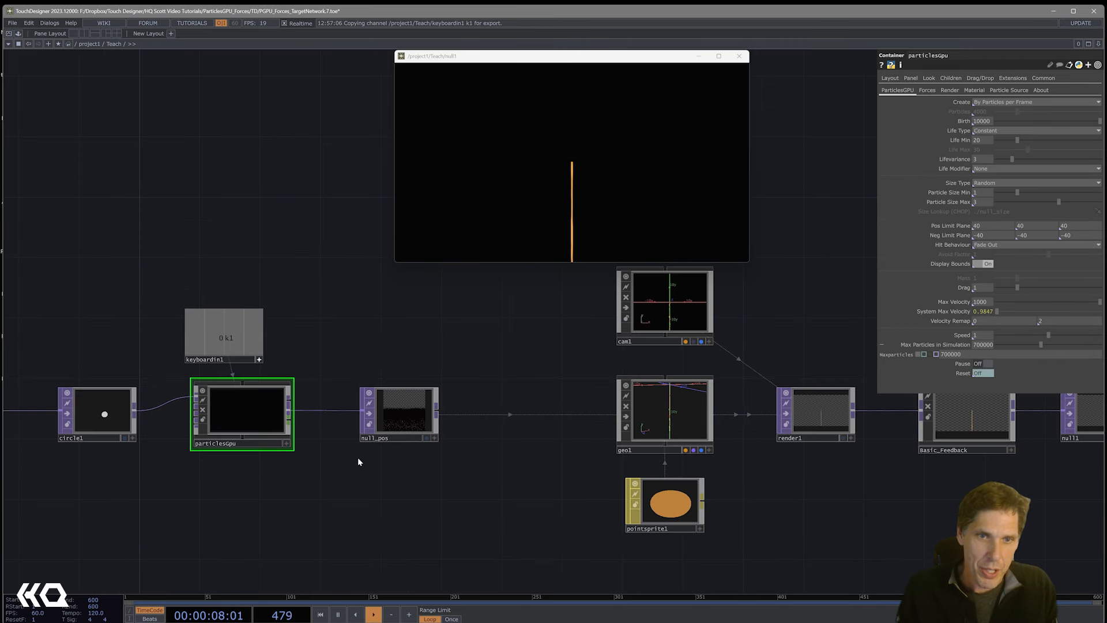
left_click_drag(358, 462, 486, 446)
scroll(536, 406, "up", 2)
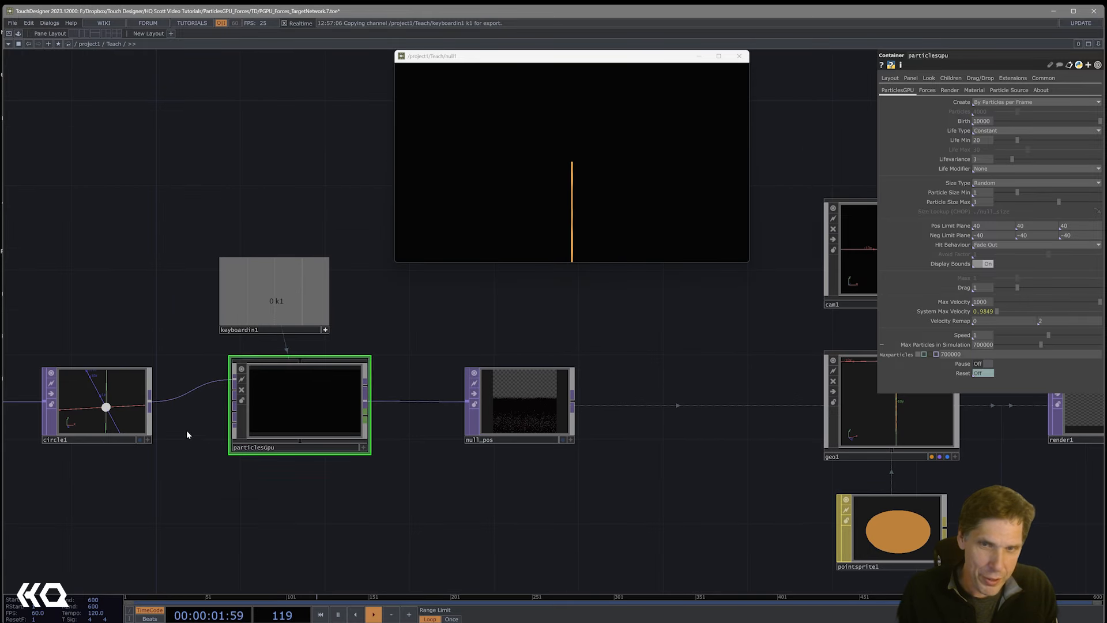
left_click(87, 410)
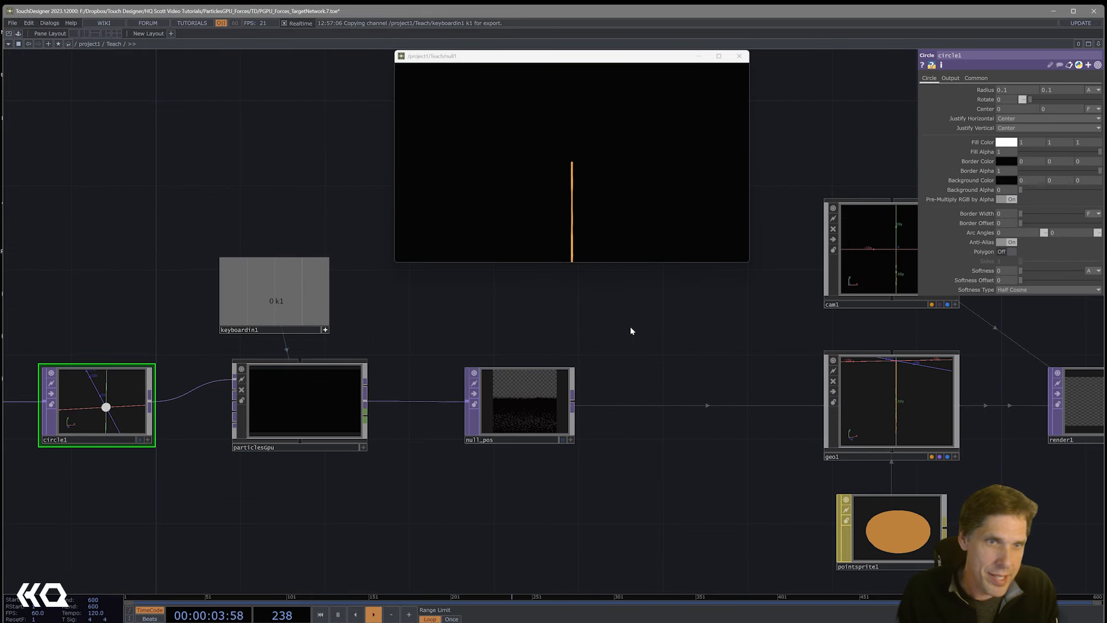
left_click(321, 383)
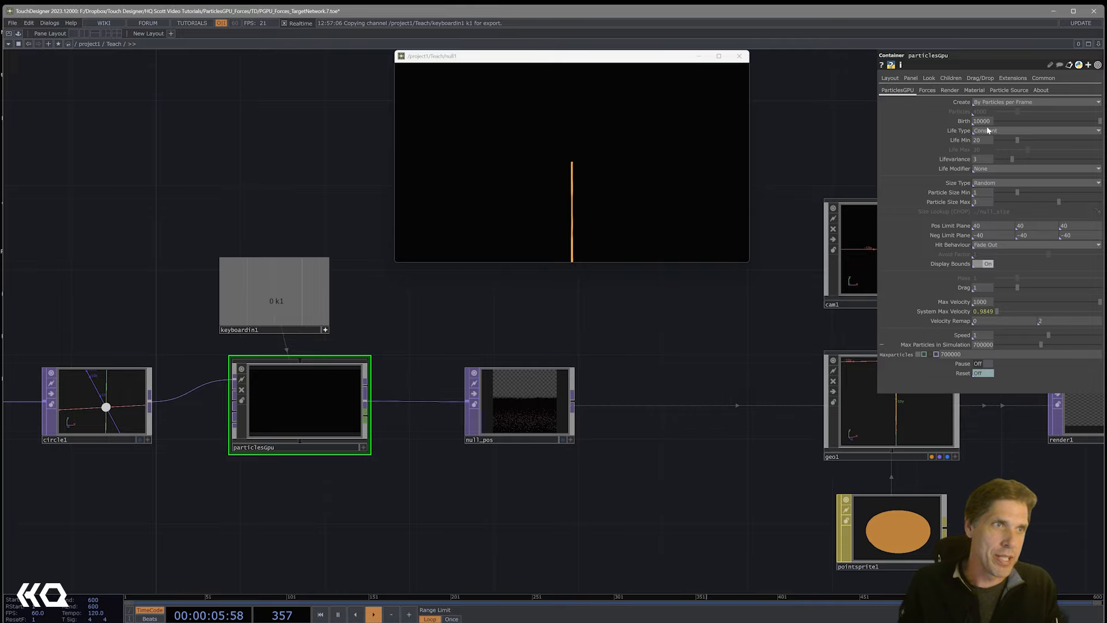
Fine-tune circle1's Radius to 0.12 in both dimensions while checking null_pos's output up close
left_click(118, 429)
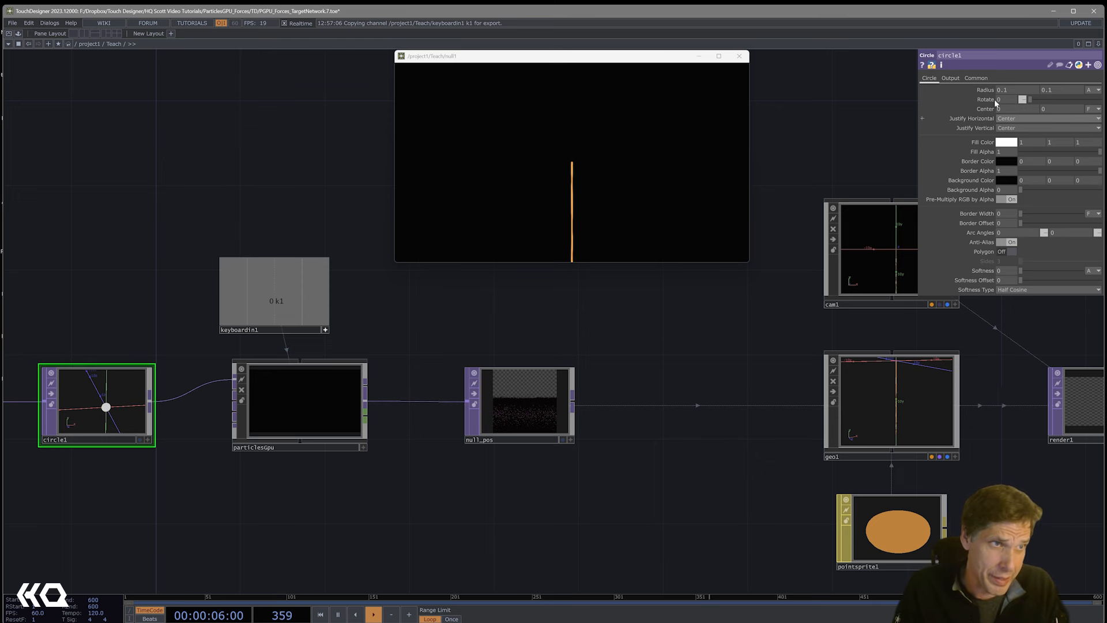
middle_click_drag(995, 102, 991, 73)
scroll(548, 402, "up", 3)
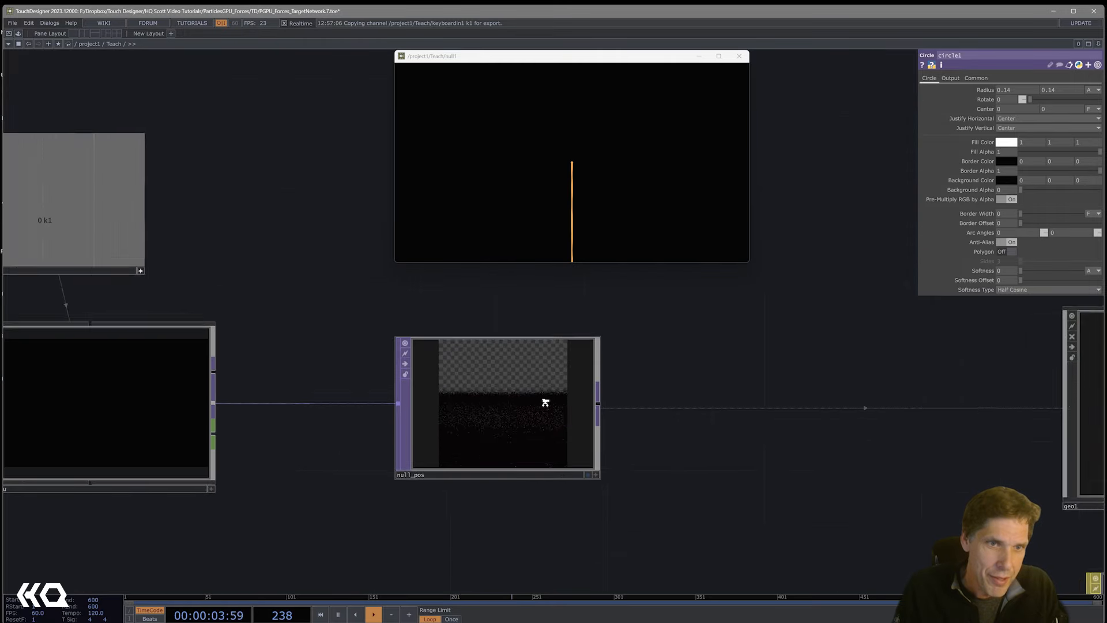
scroll(545, 402, "up", 2)
scroll(546, 406, "up", 2)
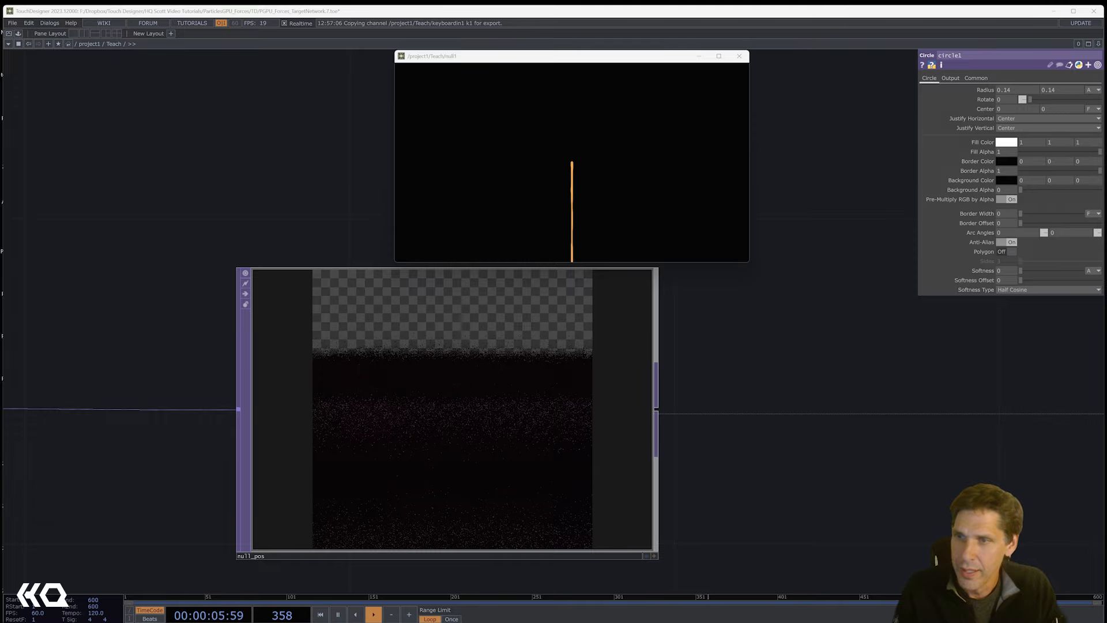
middle_click_drag(985, 90, 975, 99)
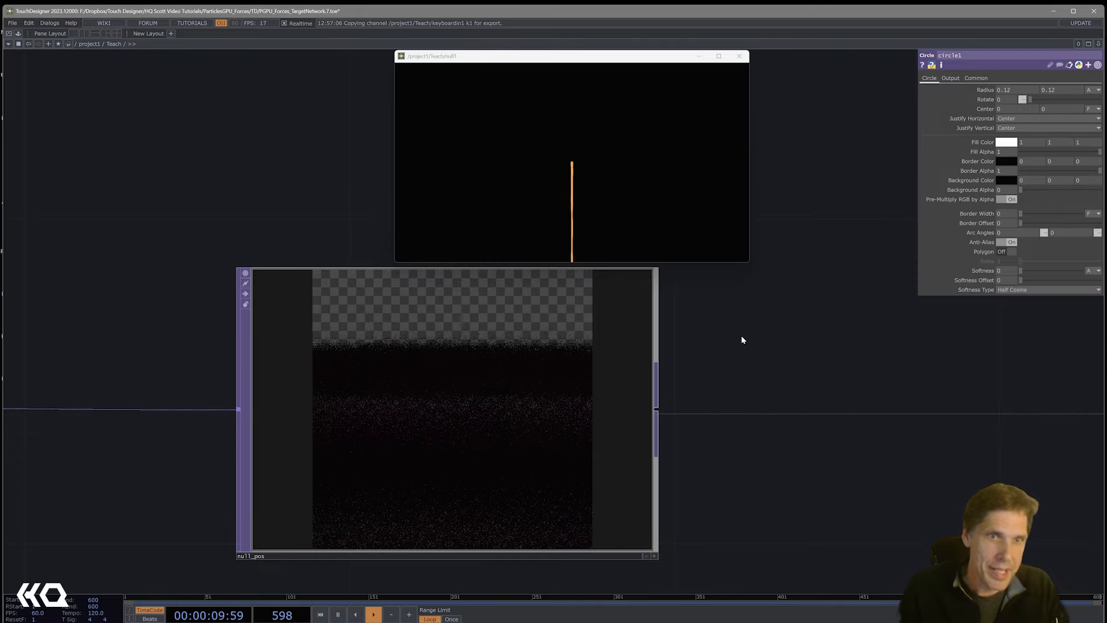
scroll(723, 373, "down", 3)
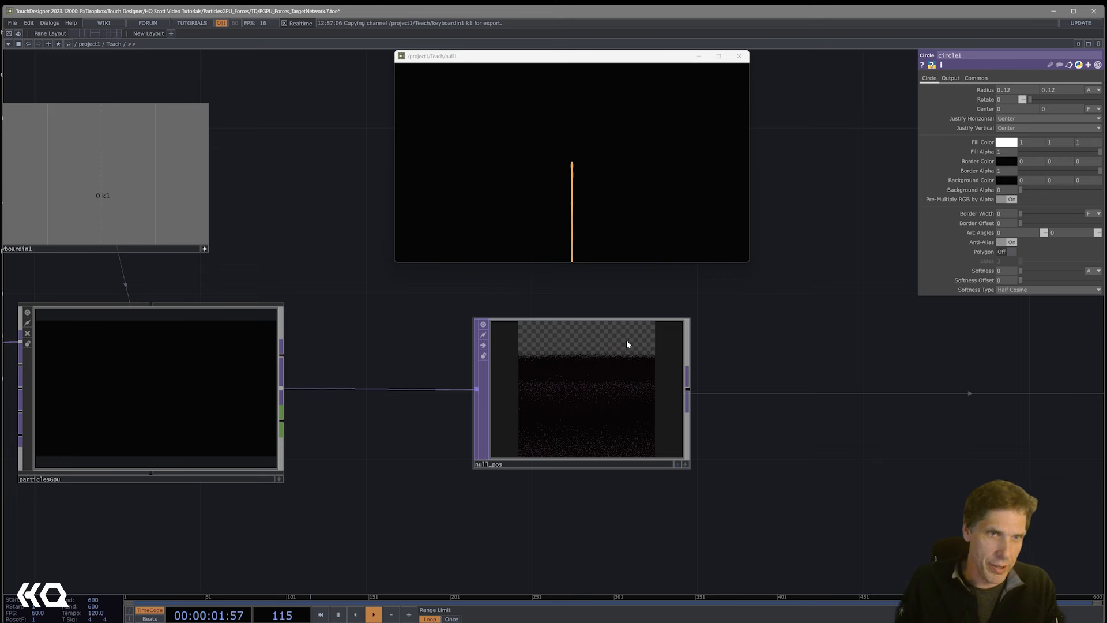
scroll(718, 448, "down", 2)
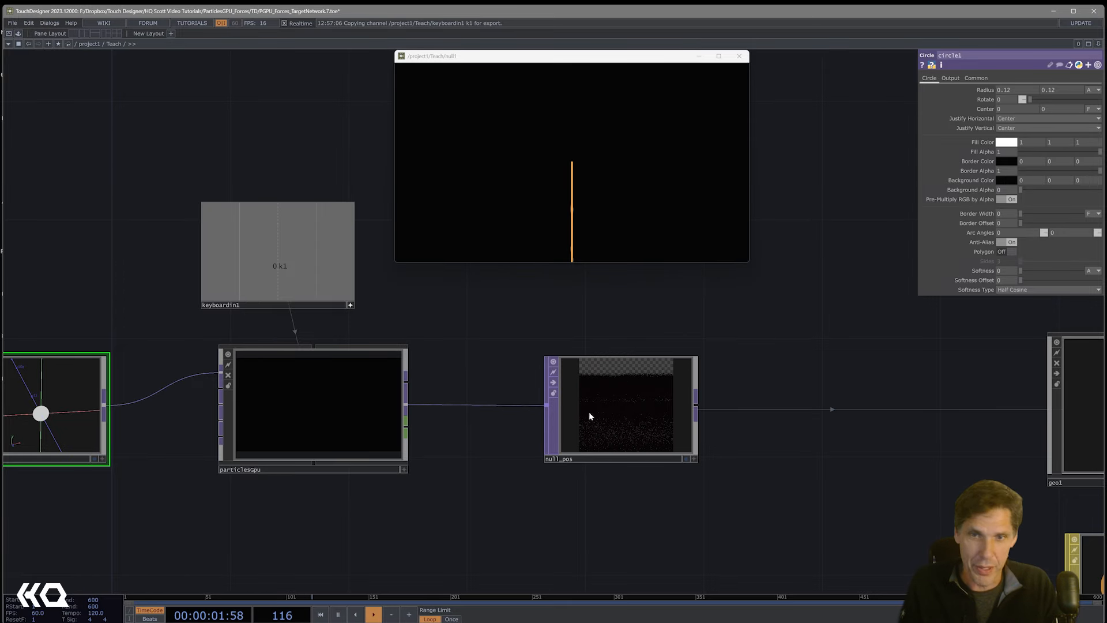
Move UV and circle1 together away from particlesGpu to open a gap between circle1 and particlesGpu
scroll(481, 509, "down", 5)
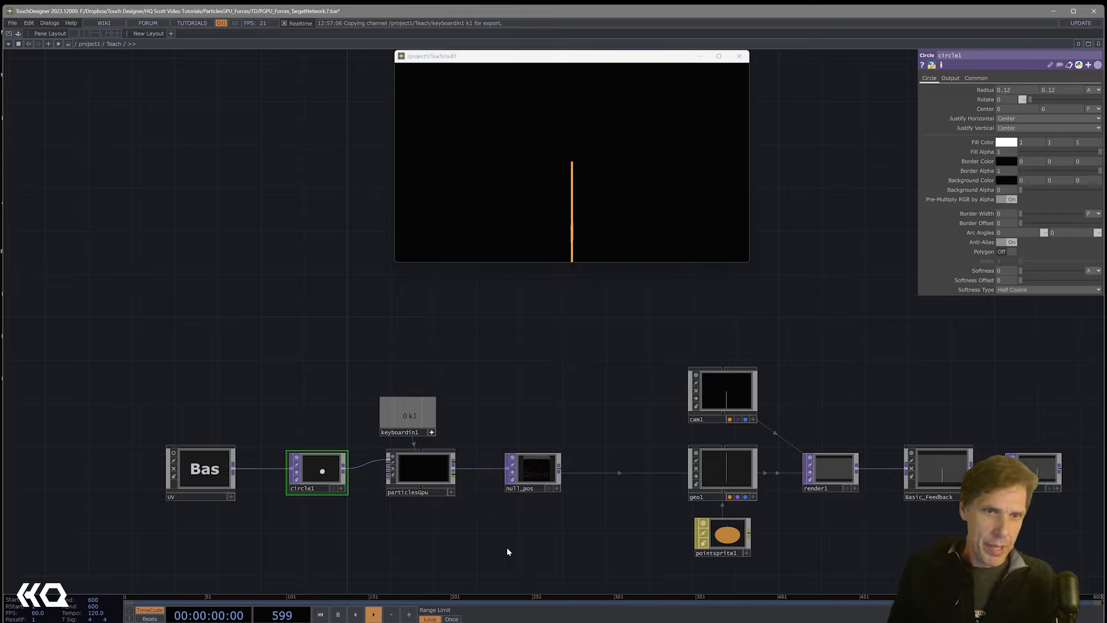
right_click_drag(336, 408, 204, 499)
left_click_drag(205, 495, 106, 492)
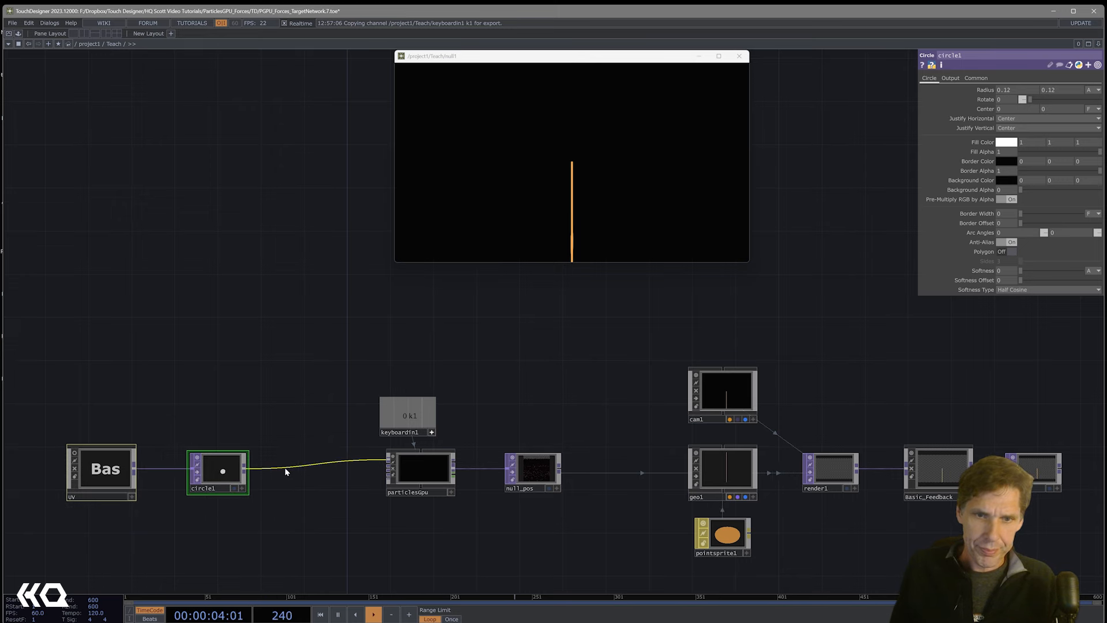
Insert a Point Transform TOP into the wire between circle1 and particlesGpu and align it with the chain
right_click(289, 465)
left_click(298, 460)
type("poi")
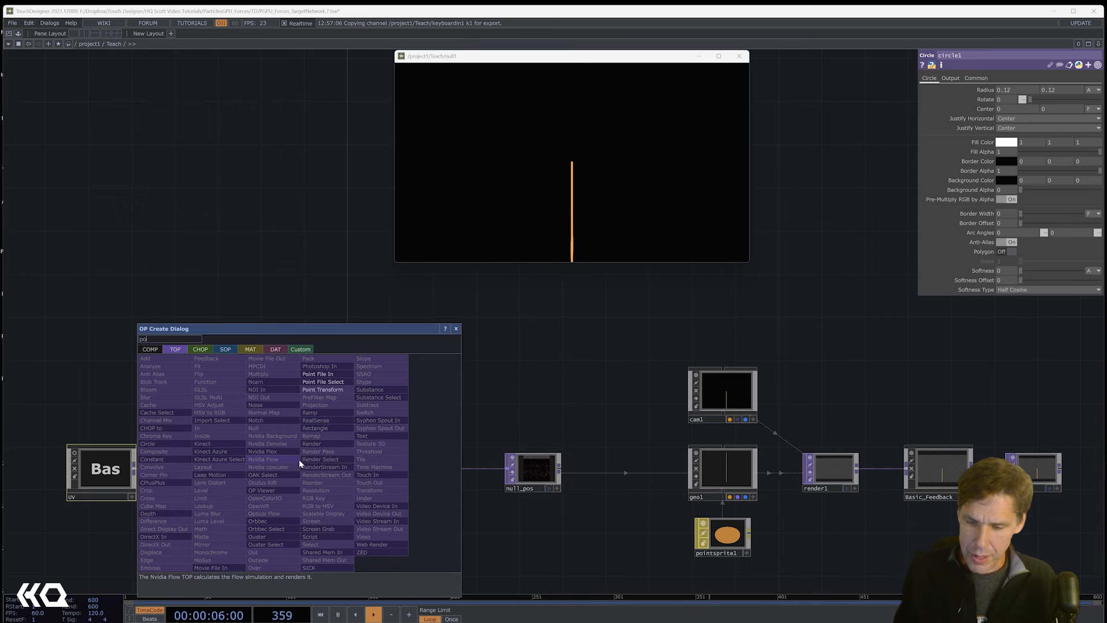
left_click(337, 388)
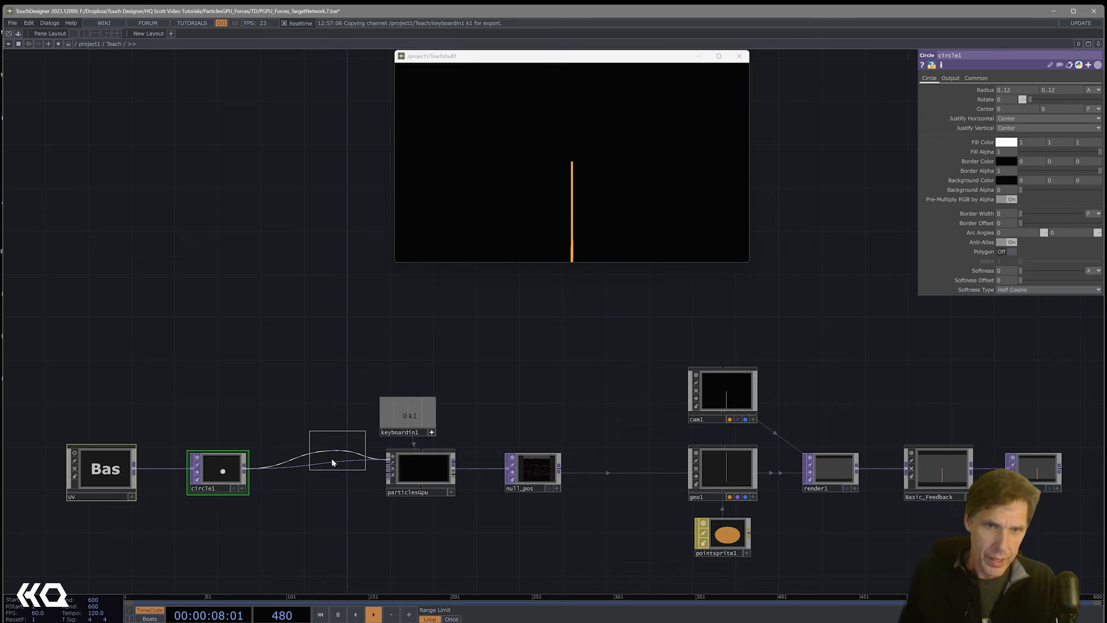
left_click(320, 470)
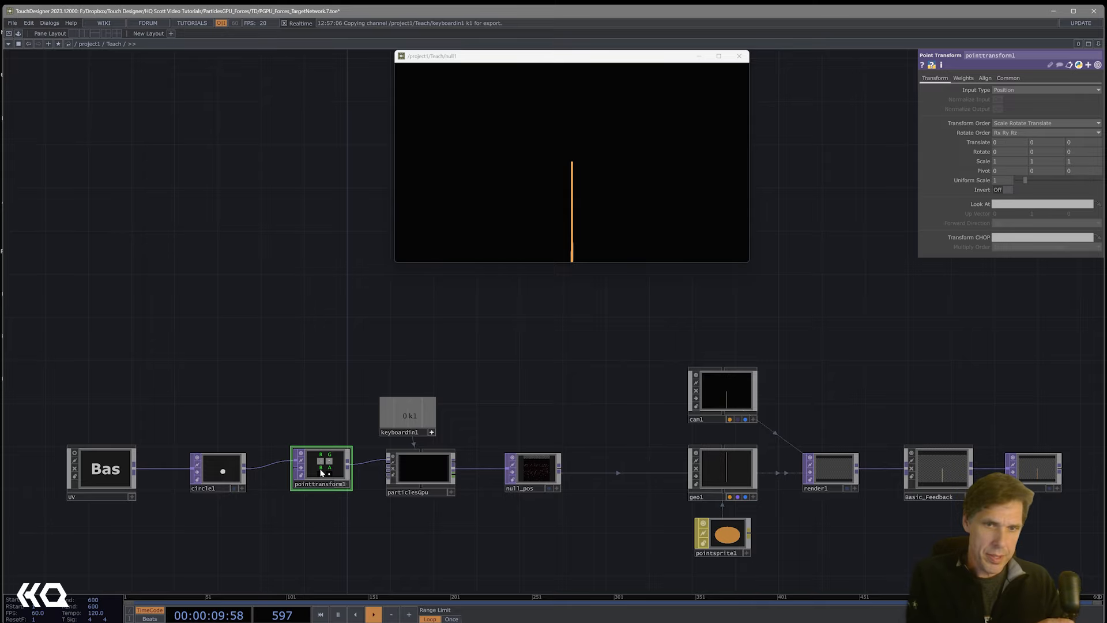
left_click_drag(321, 473, 309, 477)
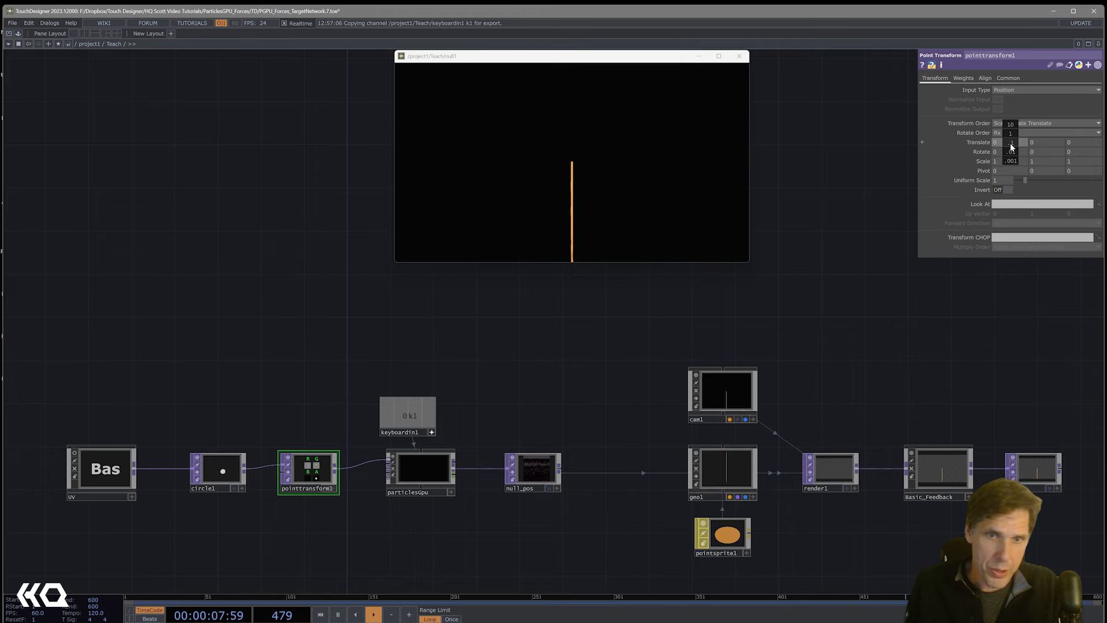
Set pointtransform1's Translate to 13 in X and 6.1 in Y to offset the particle emitter
mouse_move(1011, 143)
middle_mouse_down()
mouse_move(1010, 127)
mouse_move(1037, 131)
middle_mouse_up()
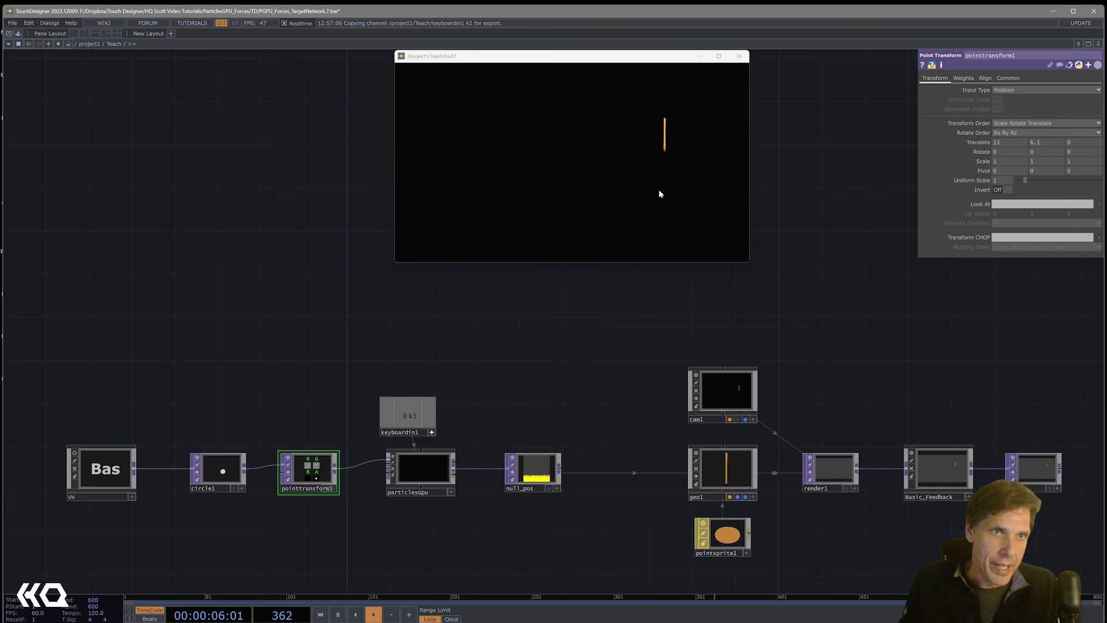
In particlesGpu's force settings, set Initial, Wind and Turbulence Magnitude to 0 and Turbulence Period to 0.001
left_click(421, 468)
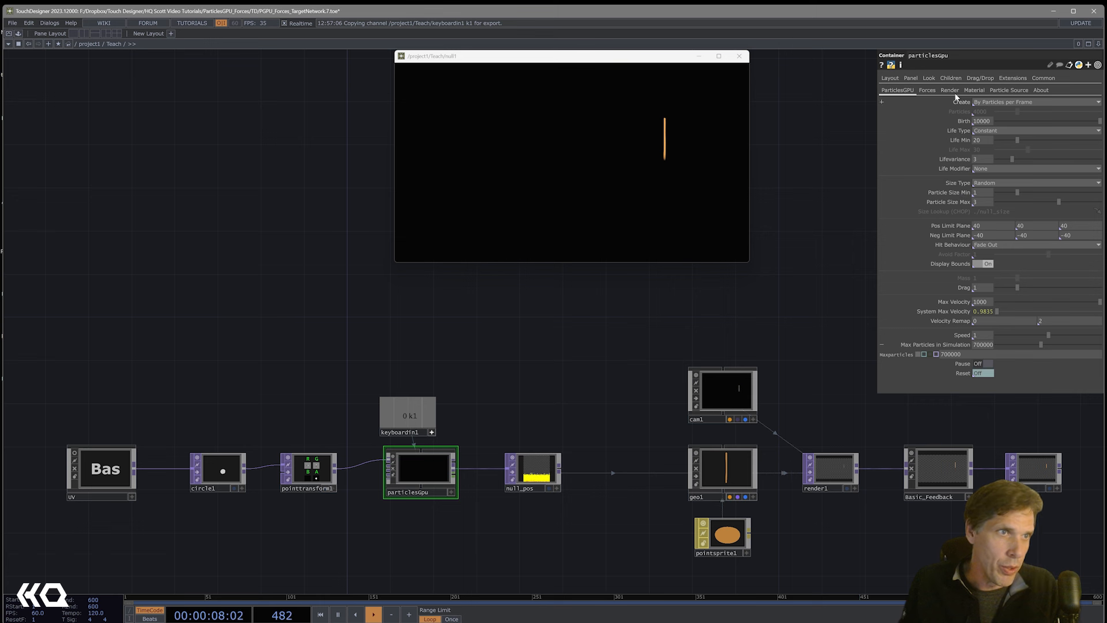
left_click(927, 90)
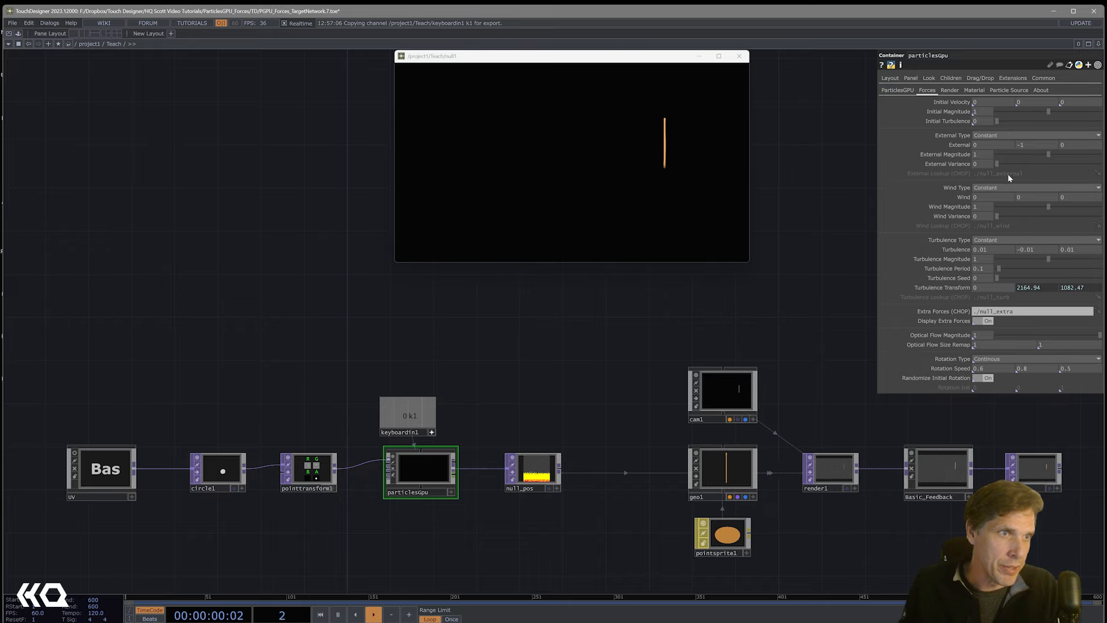
left_click_drag(1049, 260, 946, 277)
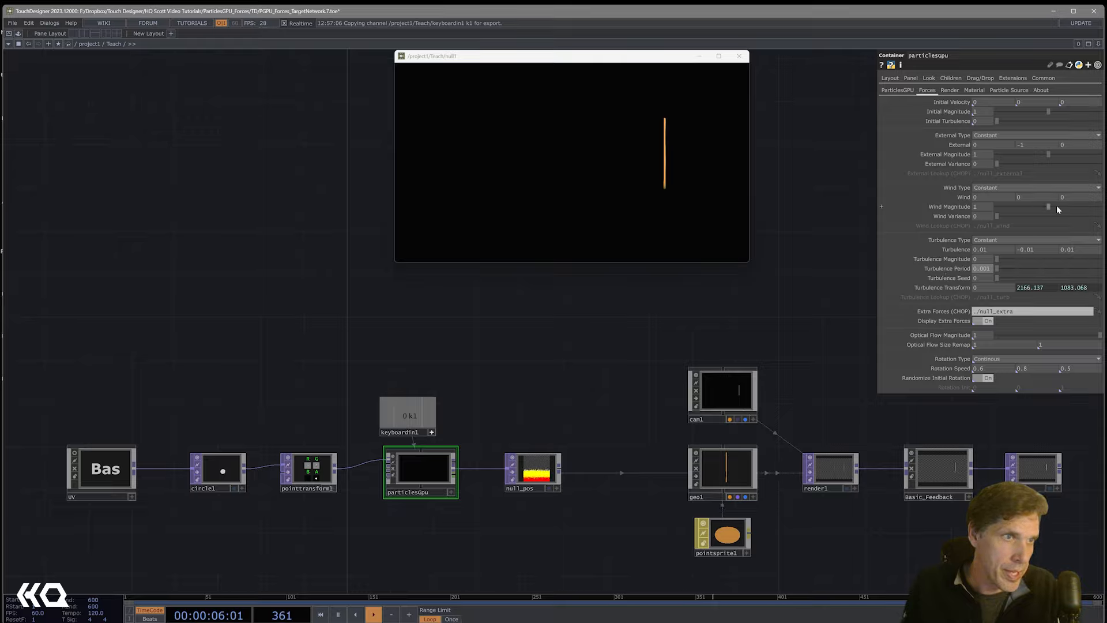
left_click_drag(1048, 206, 946, 218)
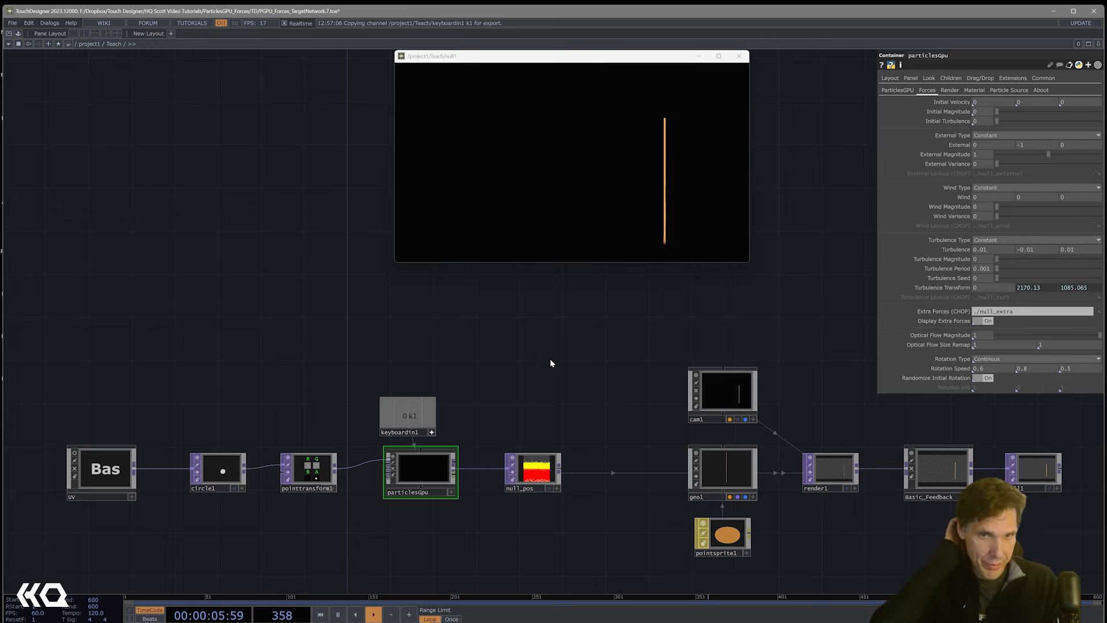
Inside particlesGpu, copy constant_extraForce and null_extra from the Default Extra Force Definition group
key("h")
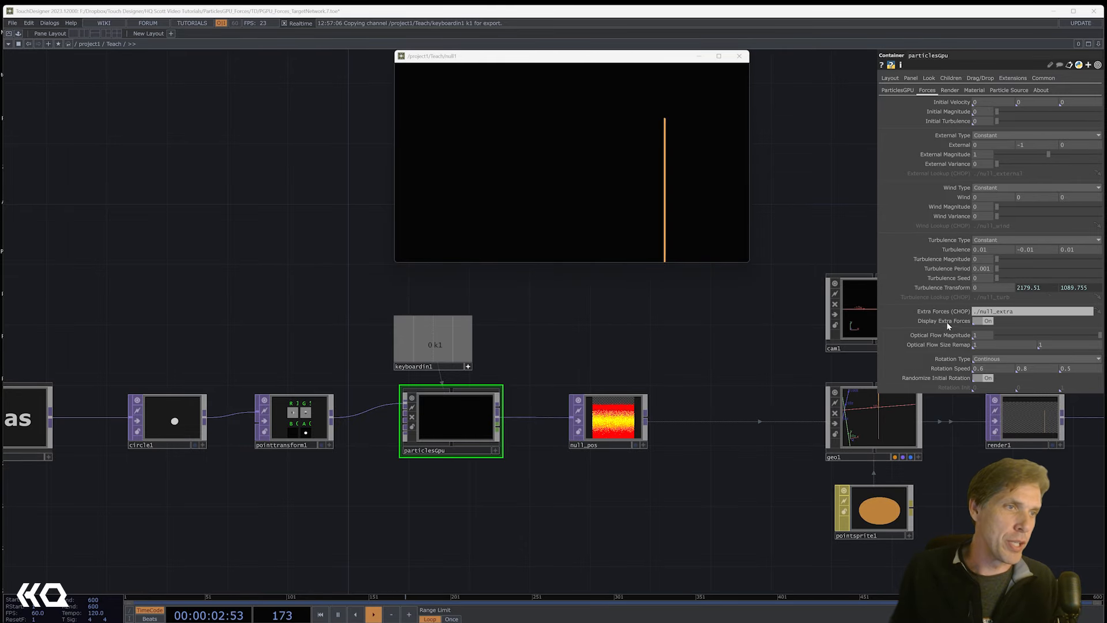
left_click(452, 420)
key("i")
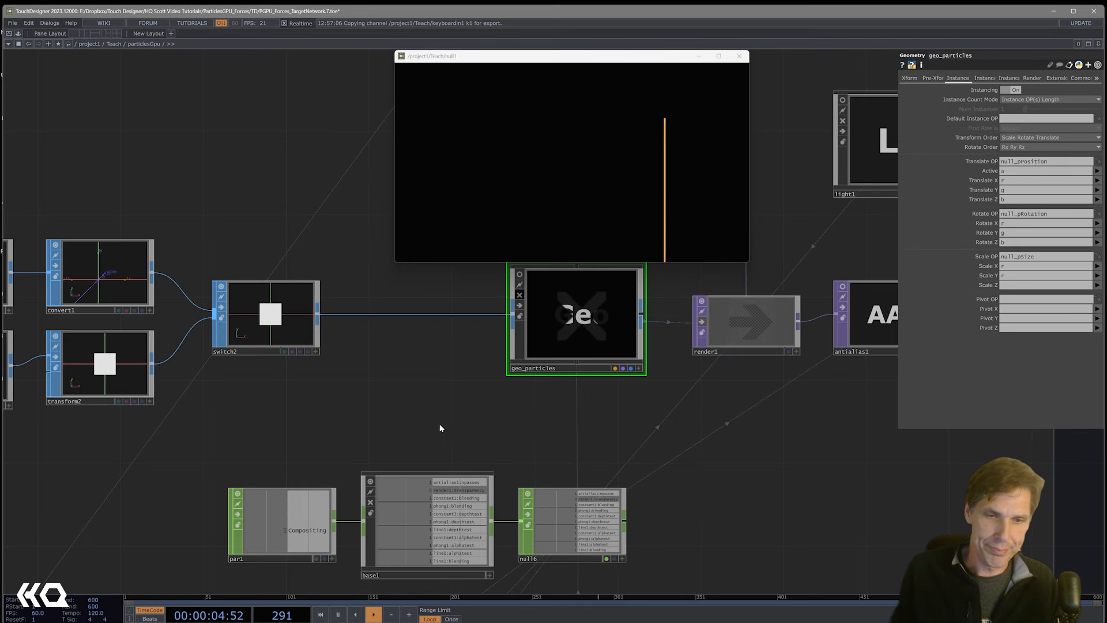
left_click_drag(439, 424, 448, 371)
scroll(448, 371, "down", 5)
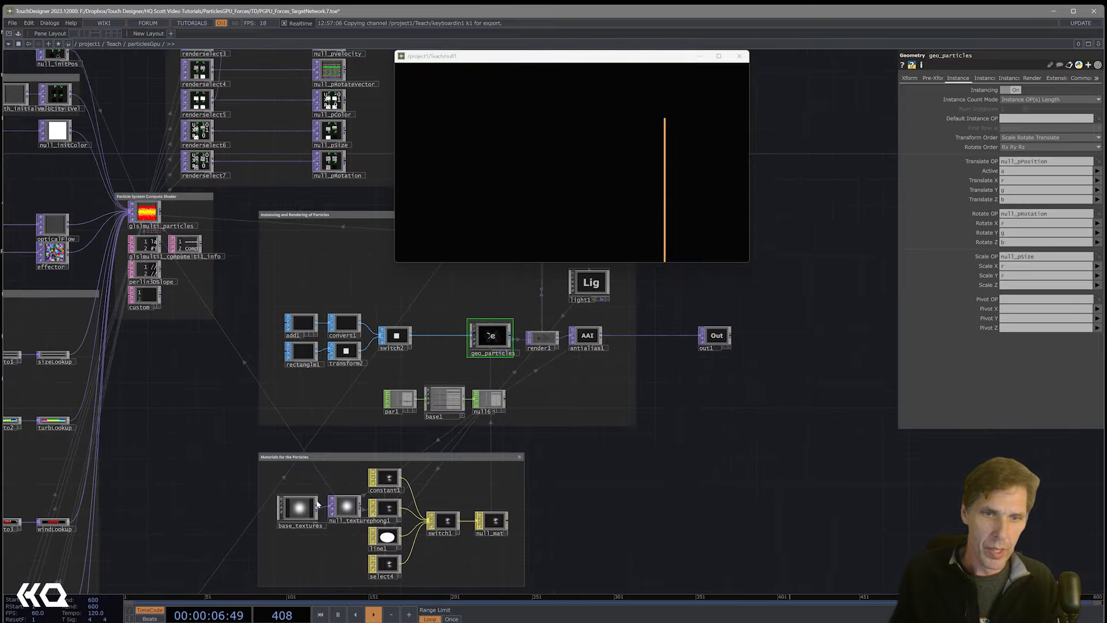
left_click_drag(211, 491, 820, 249)
left_click_drag(780, 534, 808, 395)
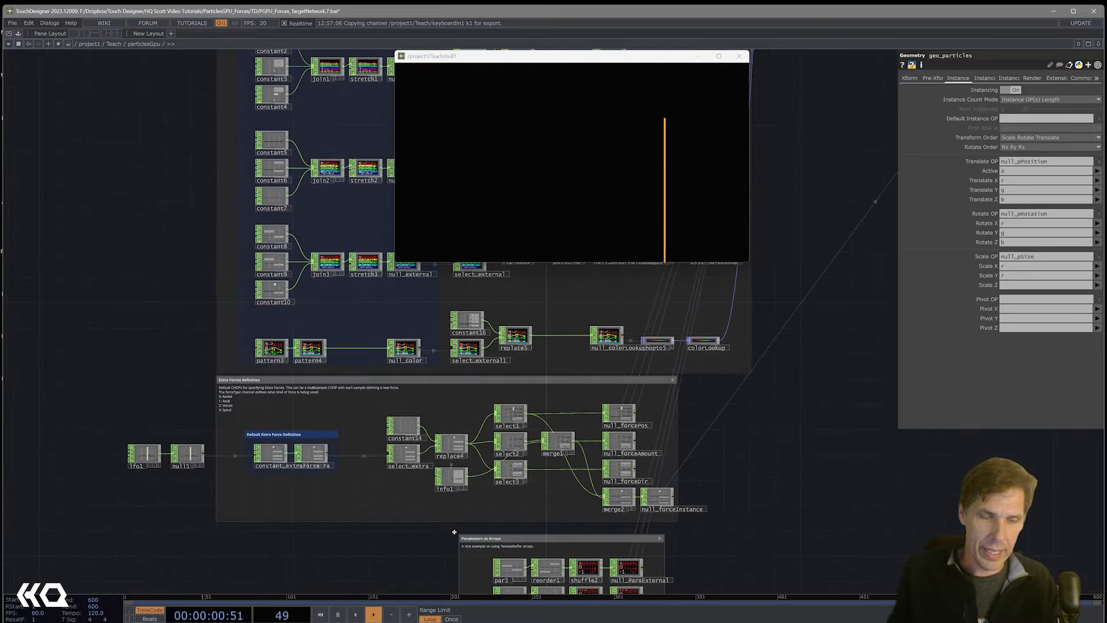
scroll(401, 490, "up", 2)
scroll(400, 490, "up", 3)
left_click_drag(363, 489, 469, 492)
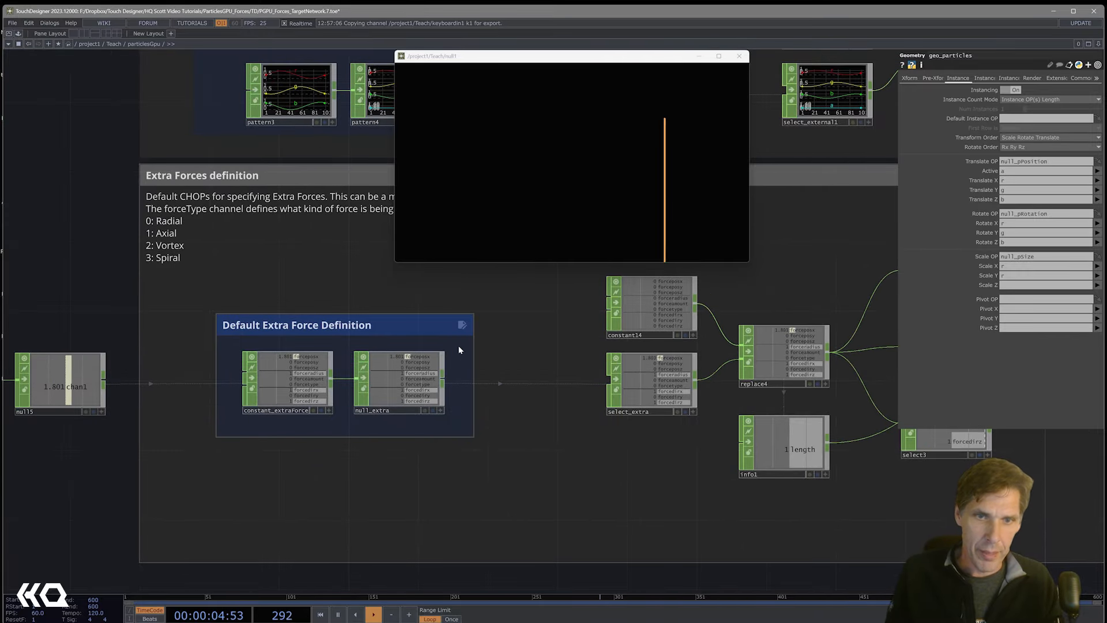
left_click_drag(458, 347, 232, 426)
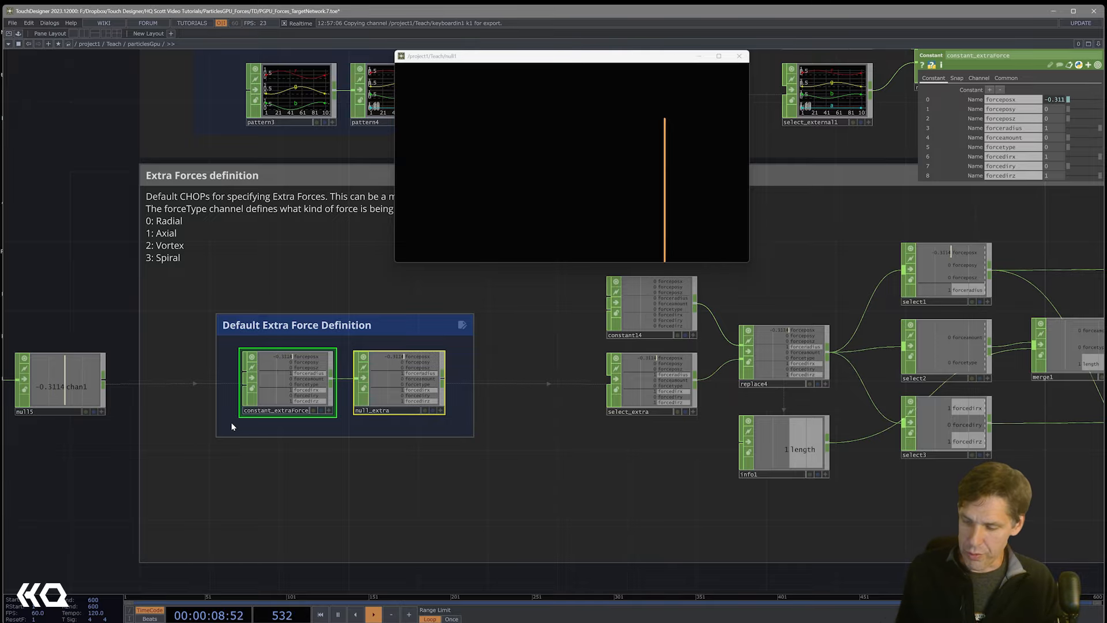
key("ctrl+c")
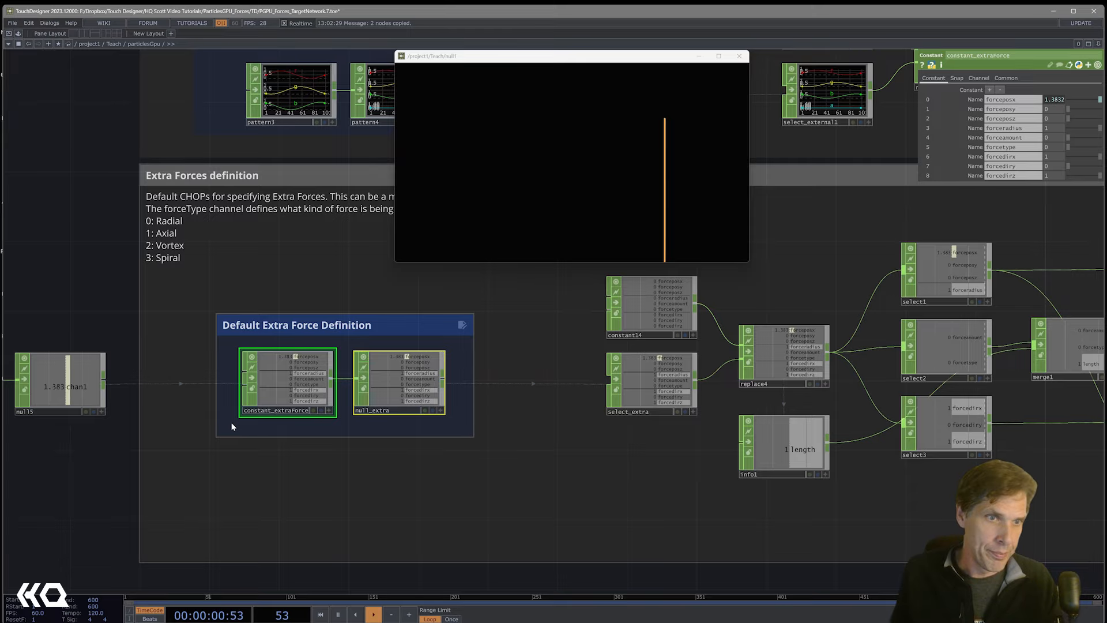
Return to the parent network and paste the two copied CHOPs below particlesGpu
key("u")
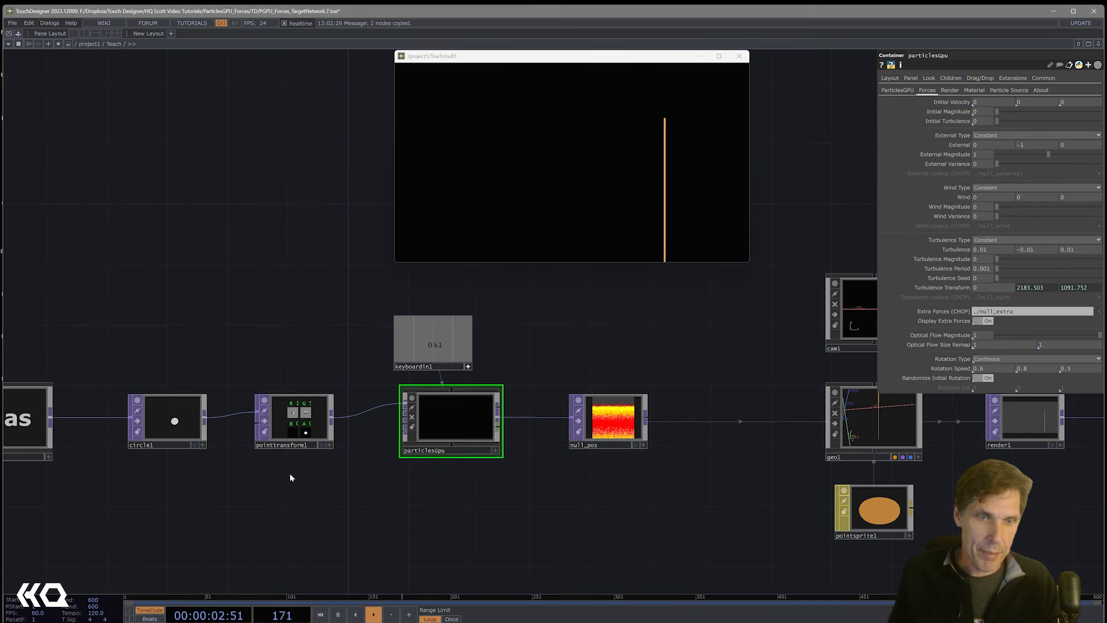
key("ctrl+v")
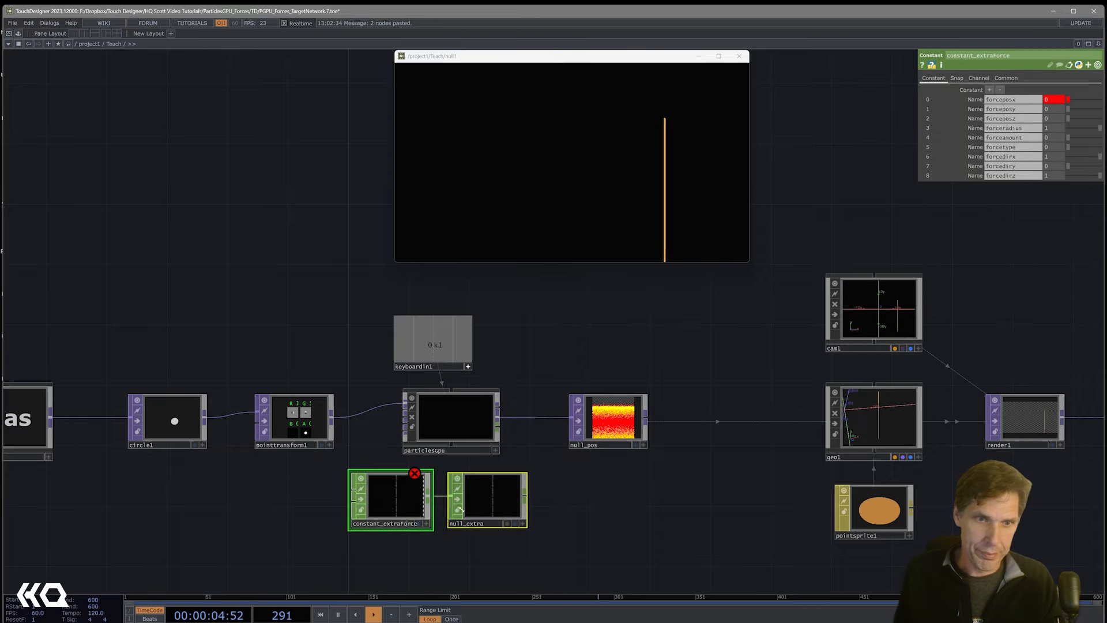
left_click(443, 520)
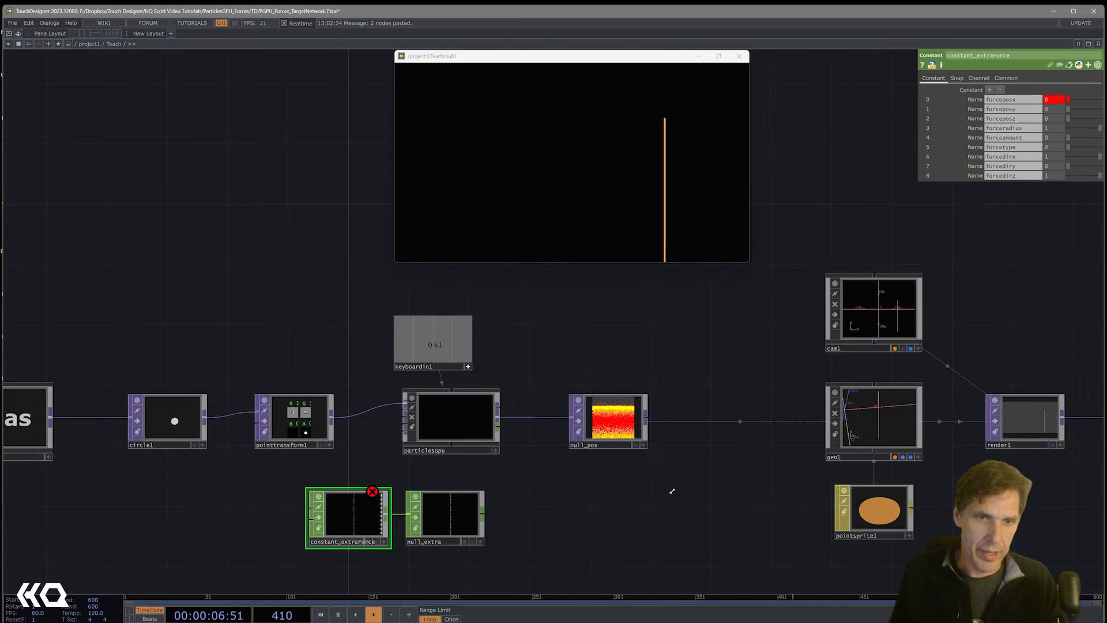
Replace the null5 expression on forceposx in the pasted constant_extraForce with the constant value 0
left_click(943, 100)
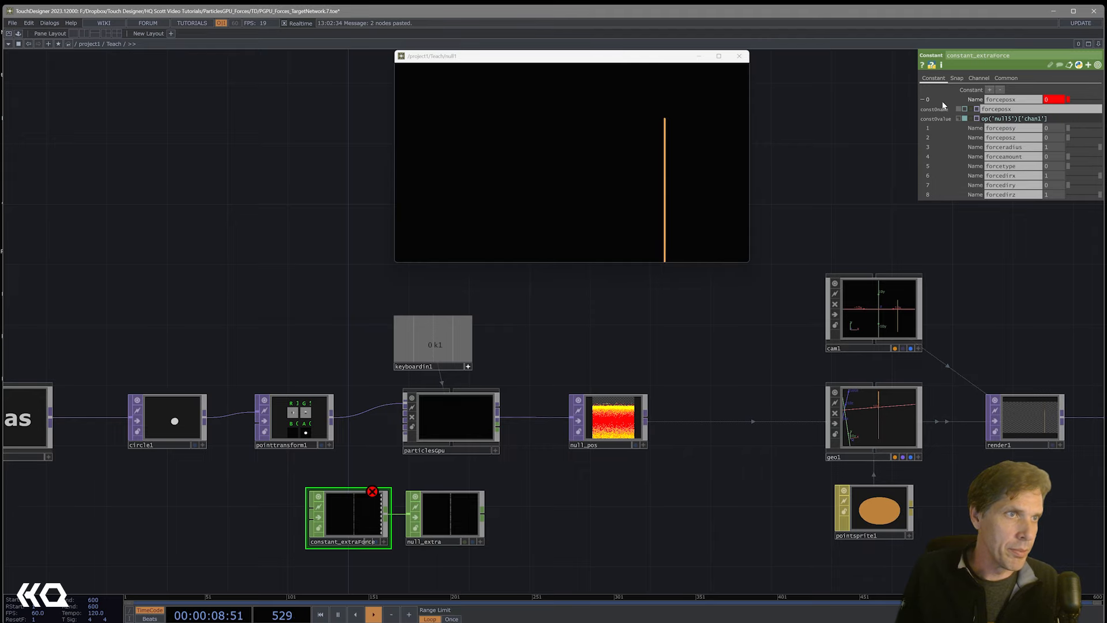
left_click(958, 118)
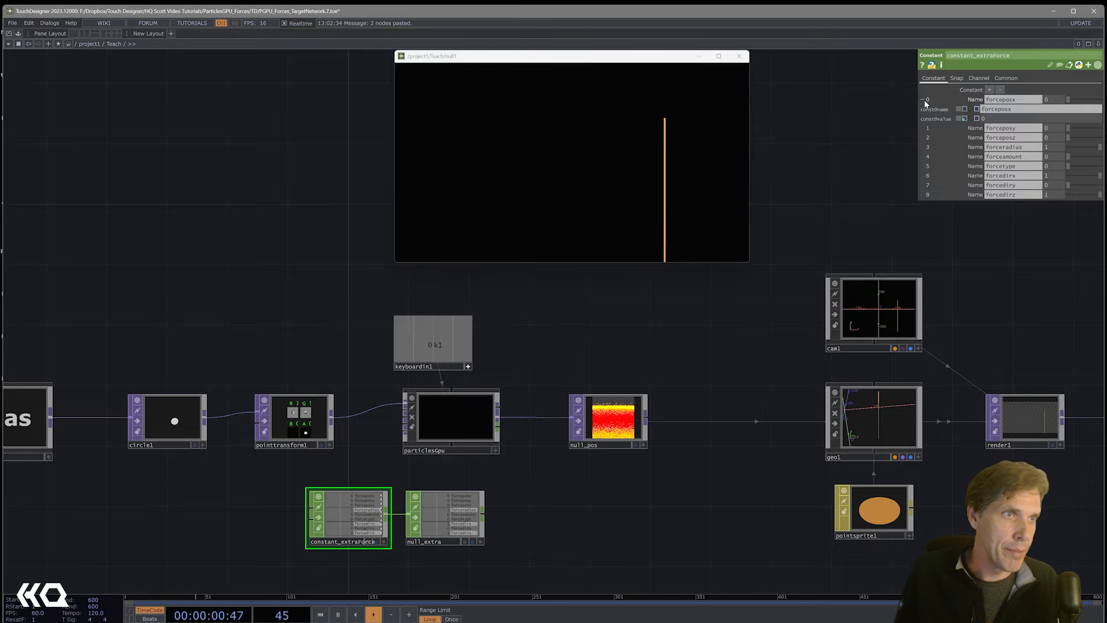
left_click(923, 99)
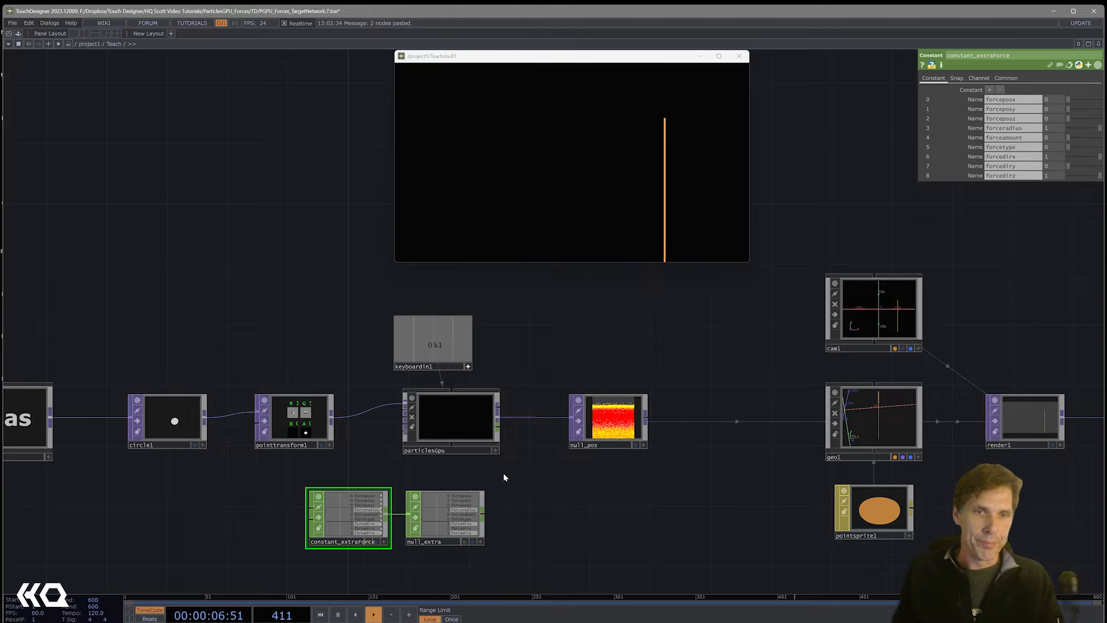
Reference the pasted null_extra CHOP as particlesGpu's Extra Forces source
left_click(476, 431)
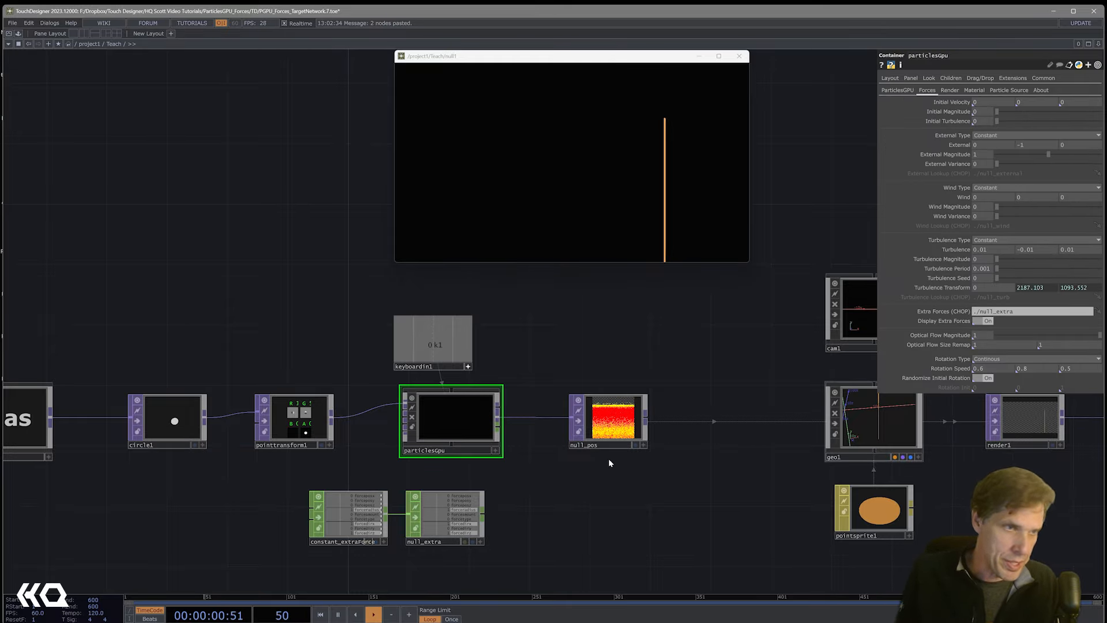
left_click_drag(459, 524, 1033, 312)
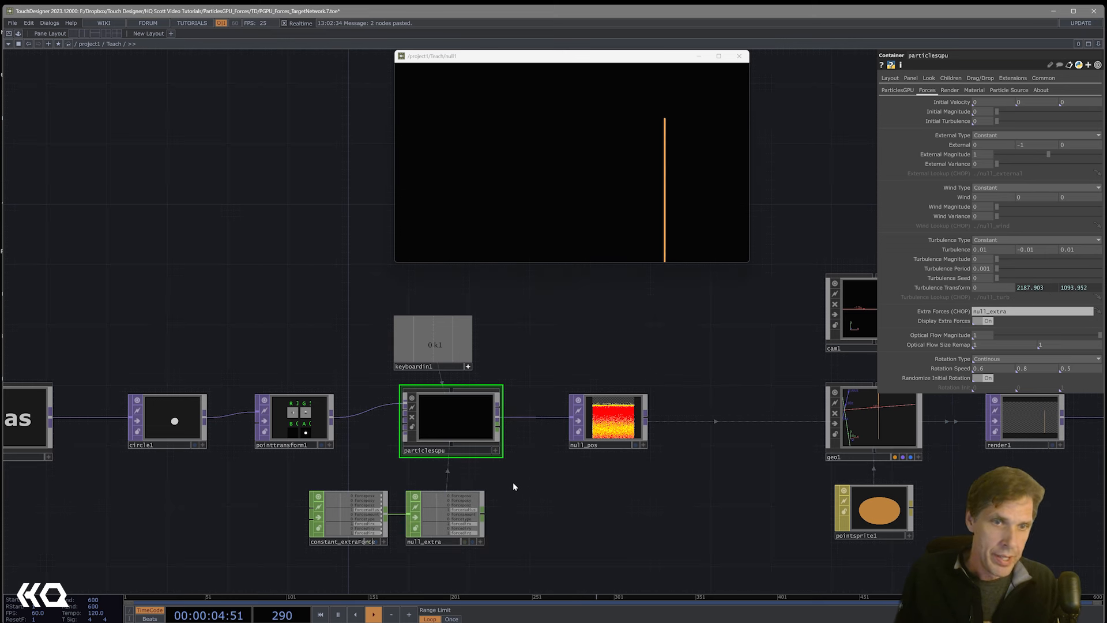
Set forceradius to 50 in constant_extraForce and compare it with pointtransform1's Translate offset
left_click(370, 523)
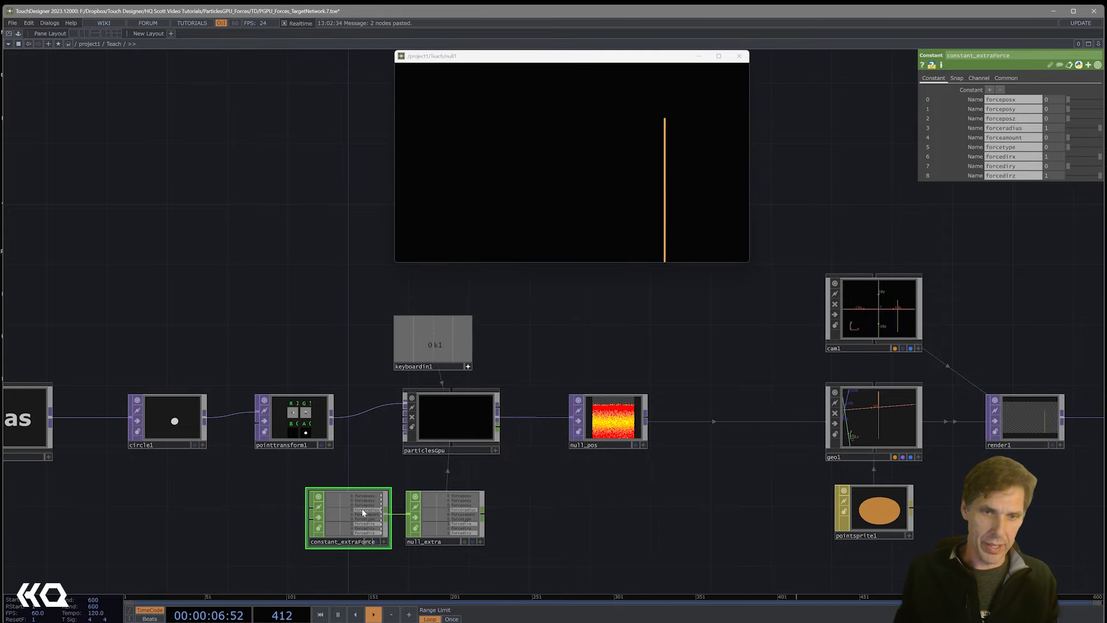
scroll(362, 508, "up", 2)
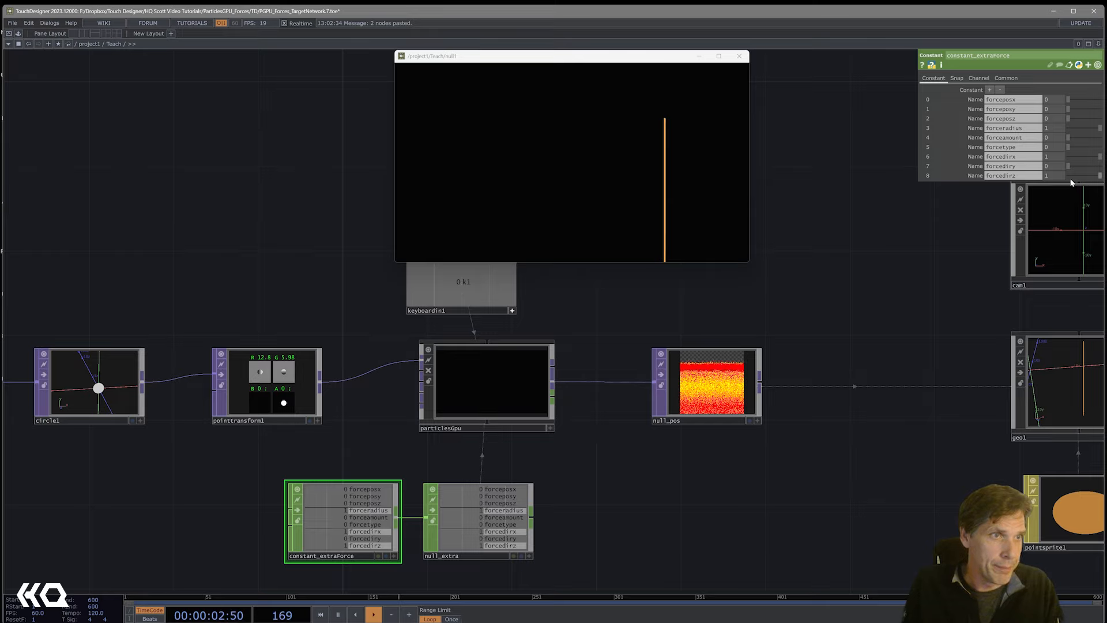
left_click_drag(1058, 128, 1038, 128)
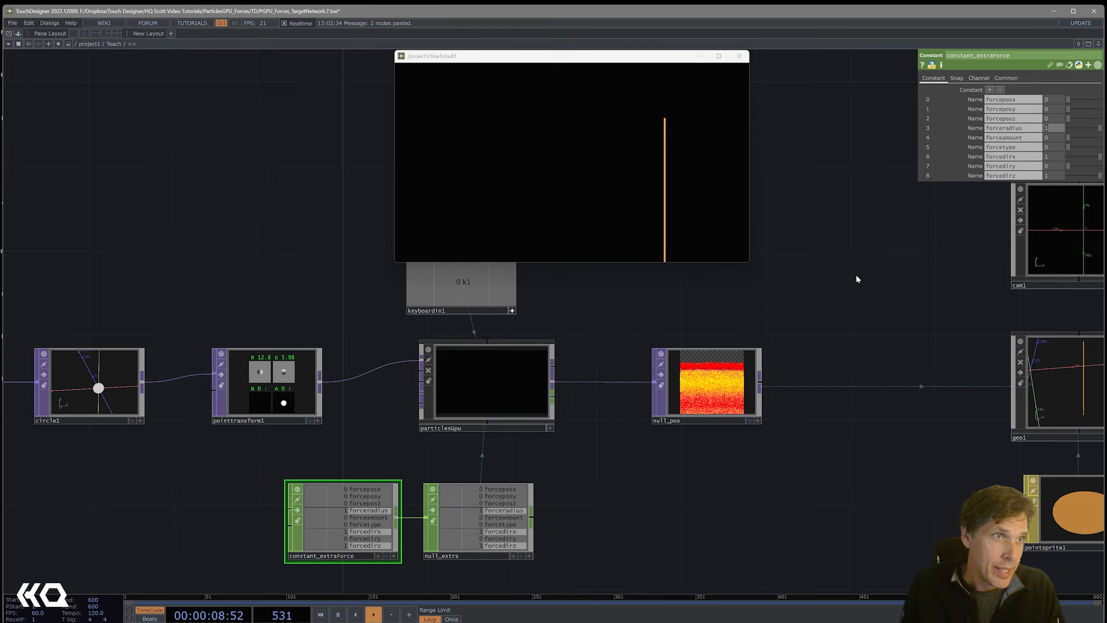
key("Return")
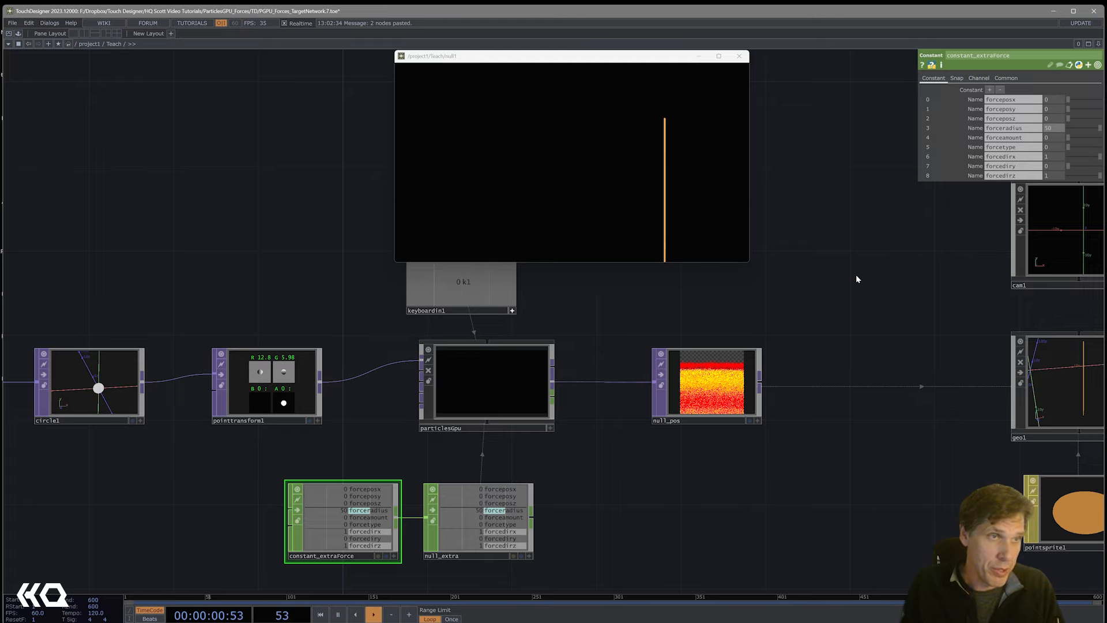
left_click(267, 387)
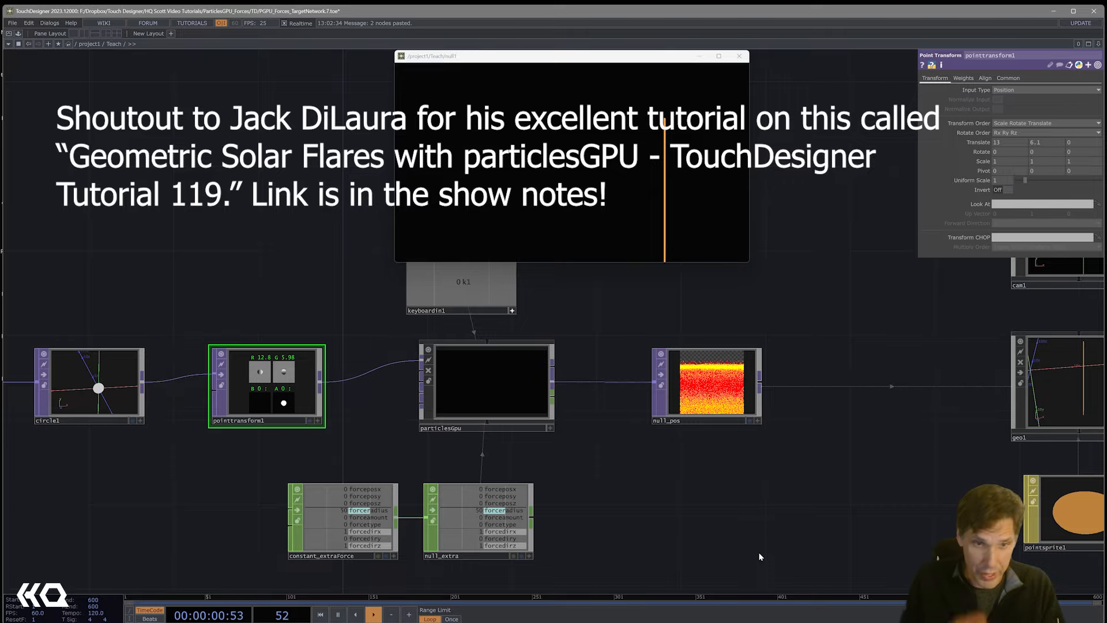
left_click(349, 533)
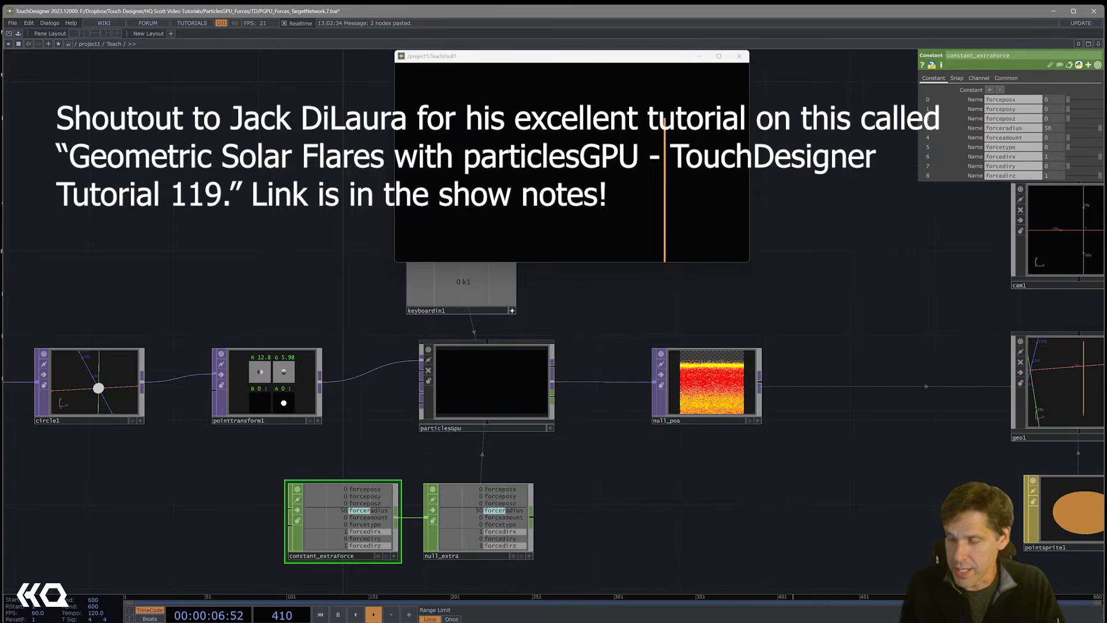
Switch to the particlesGpu documentation in the browser and copy the list of forcetype values from radial to spiral
key("alt+Tab")
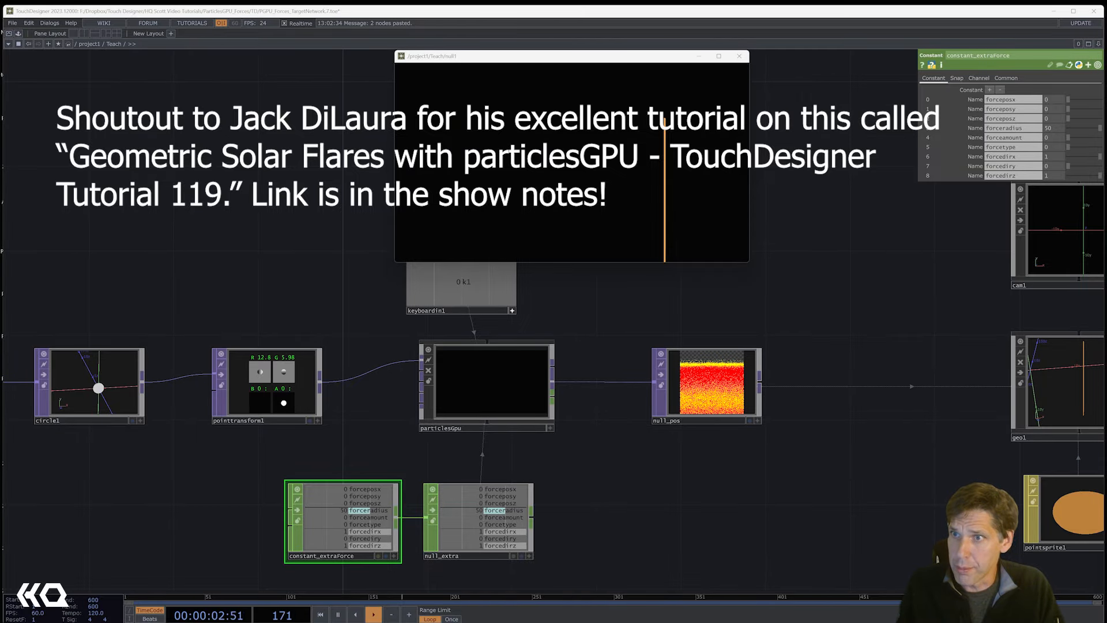
key("alt+Tab")
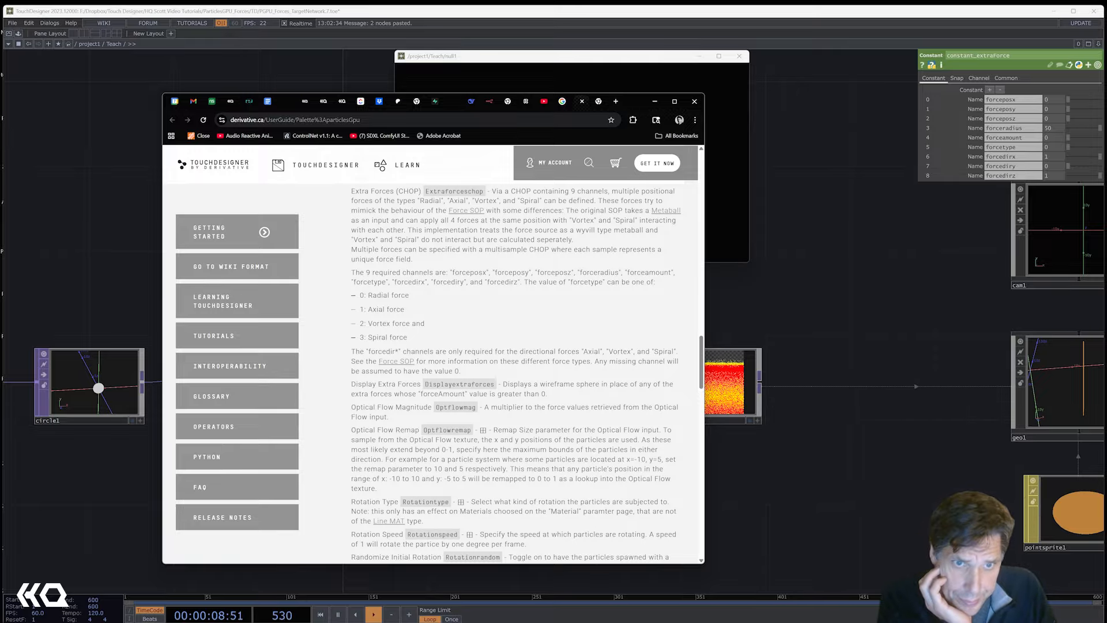
scroll(517, 375, "up", 15)
scroll(517, 375, "down", 5)
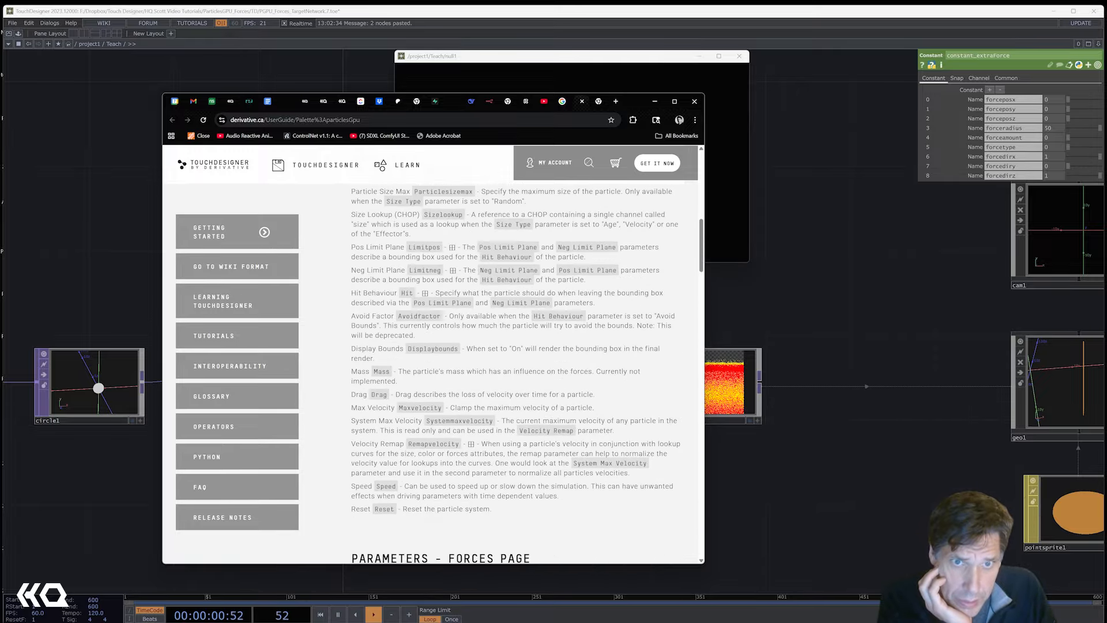
scroll(518, 375, "down", 12)
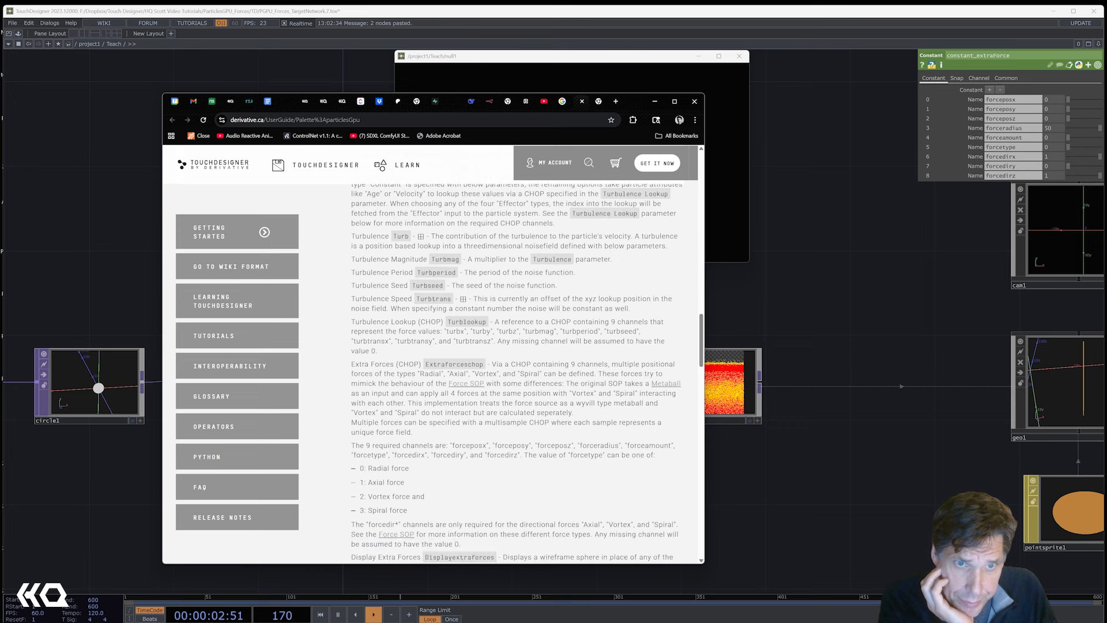
scroll(517, 375, "down", 2)
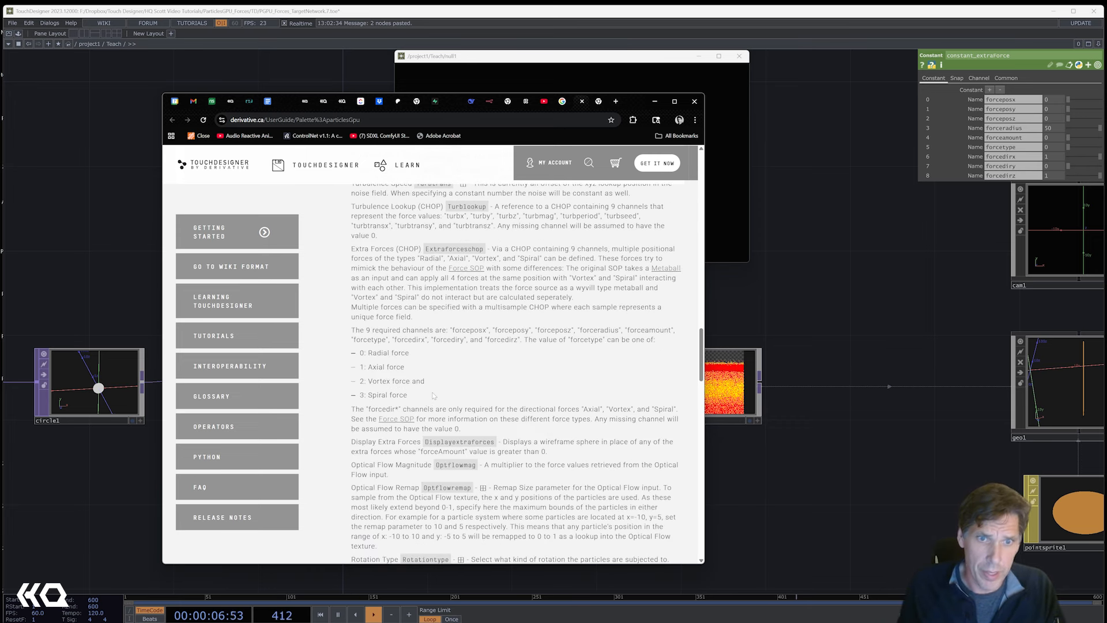
left_click_drag(434, 396, 329, 361)
key("ctrl+c")
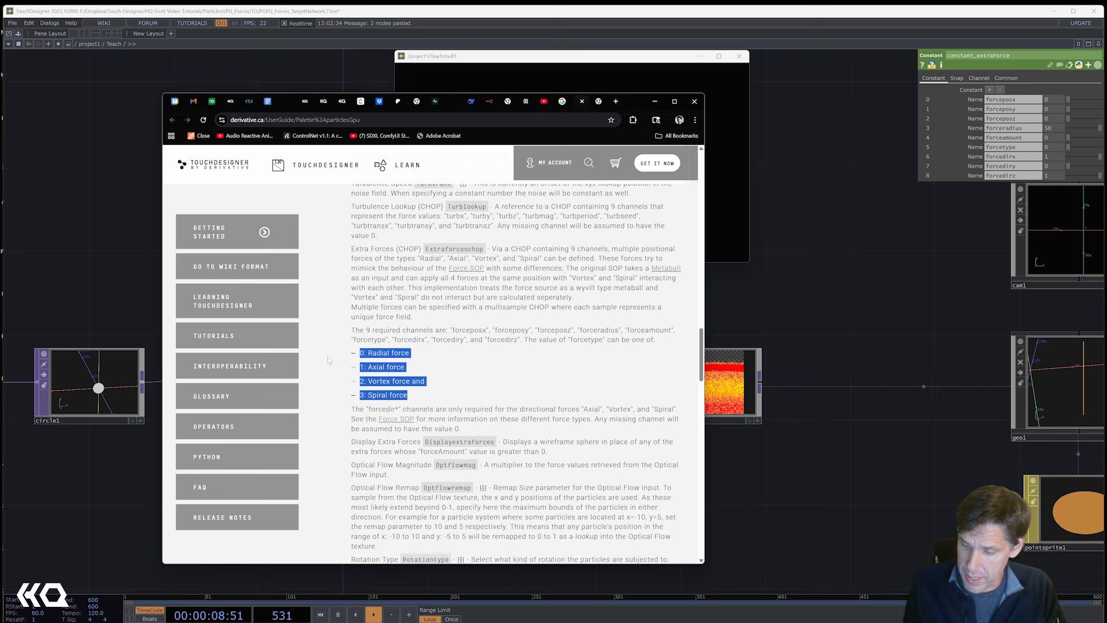
Back in TouchDesigner, draw an Annotate box in the empty space below null_pos and select its title text
left_click(735, 478)
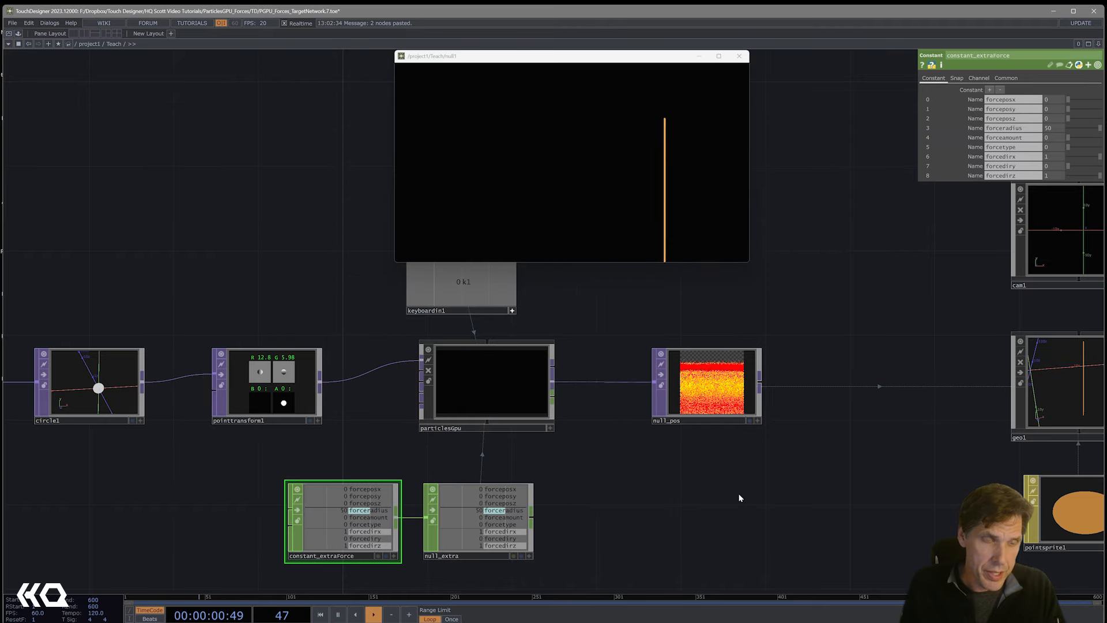
scroll(664, 493, "up", 2)
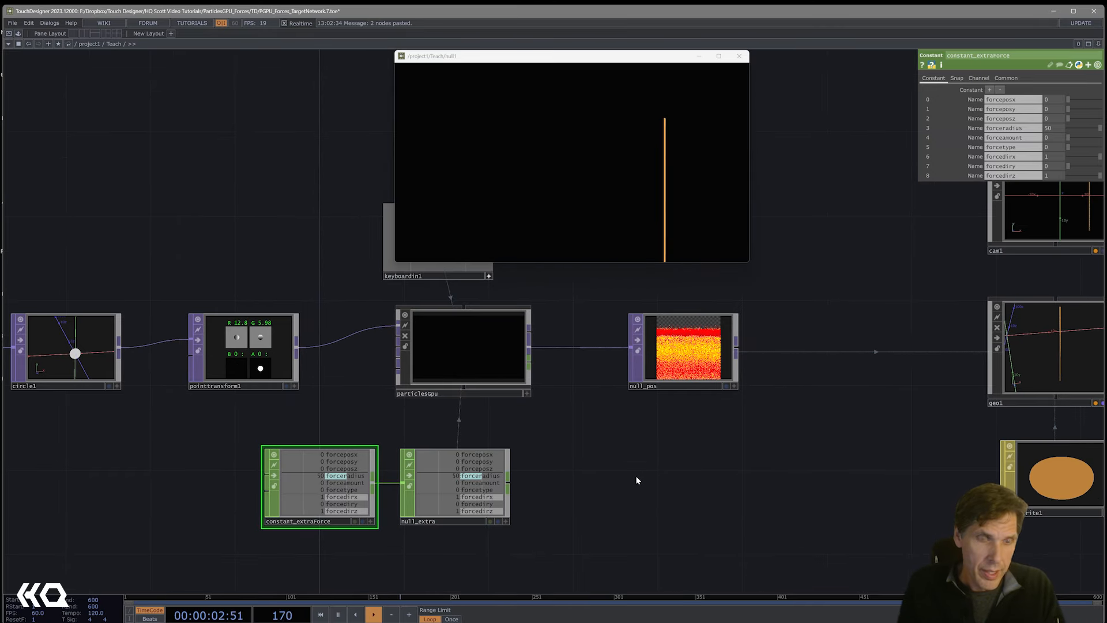
mouse_move(635, 445)
left_mouse_down()
mouse_move(688, 505)
mouse_move(827, 542)
left_mouse_up()
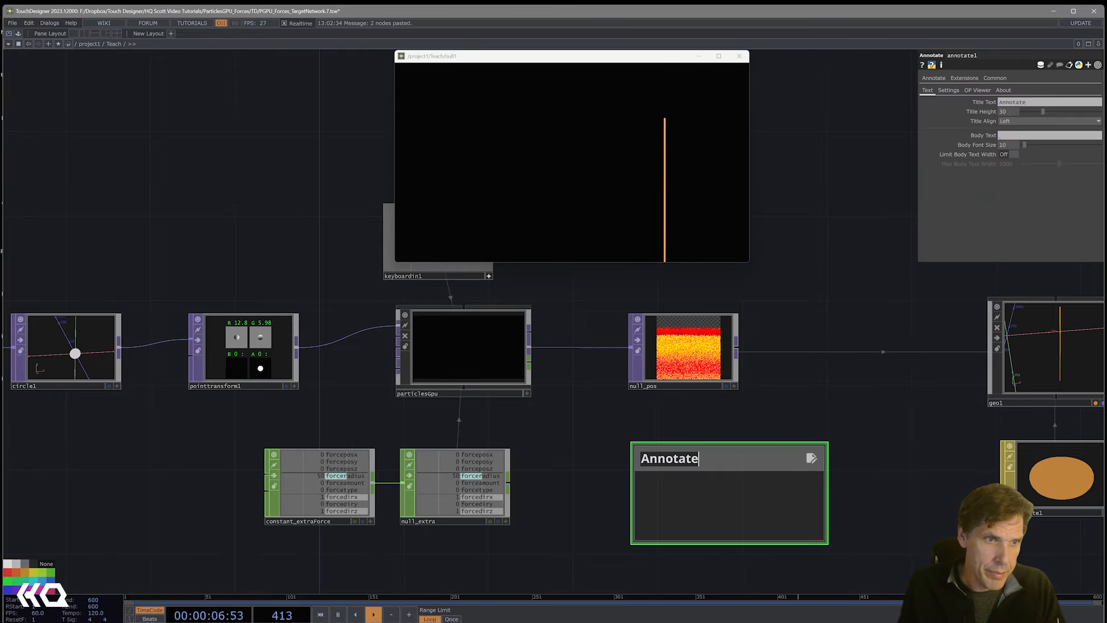
key("ctrl+a")
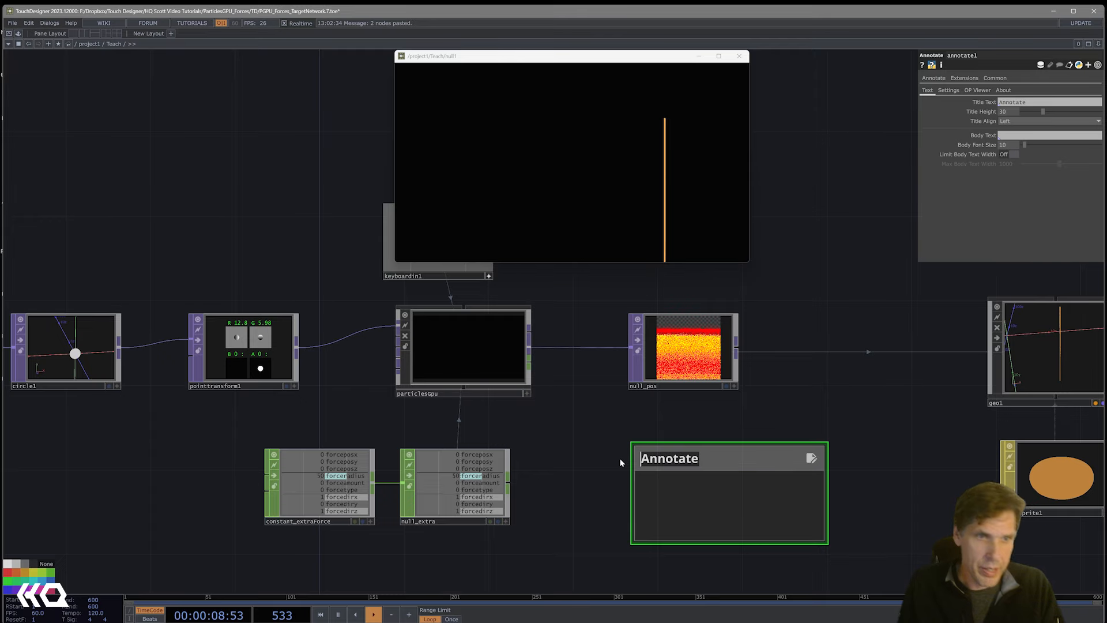
Title the annotation "Forces" and paste the numbered list of radial, axial, vortex and spiral forces as its body text
key("BackSpace")
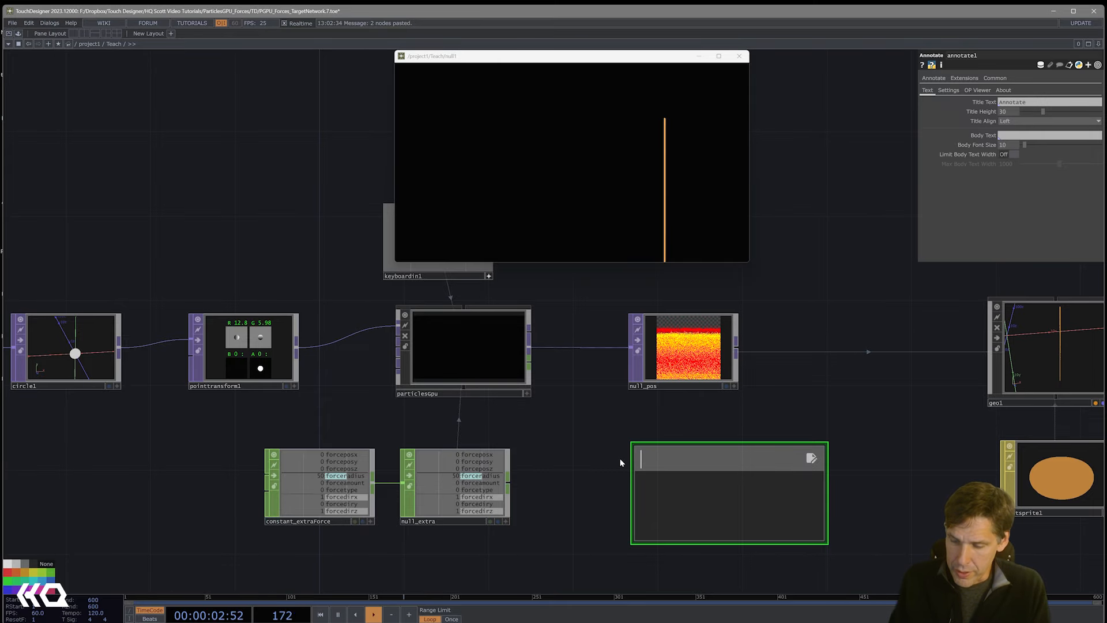
type("Forces")
key("Return")
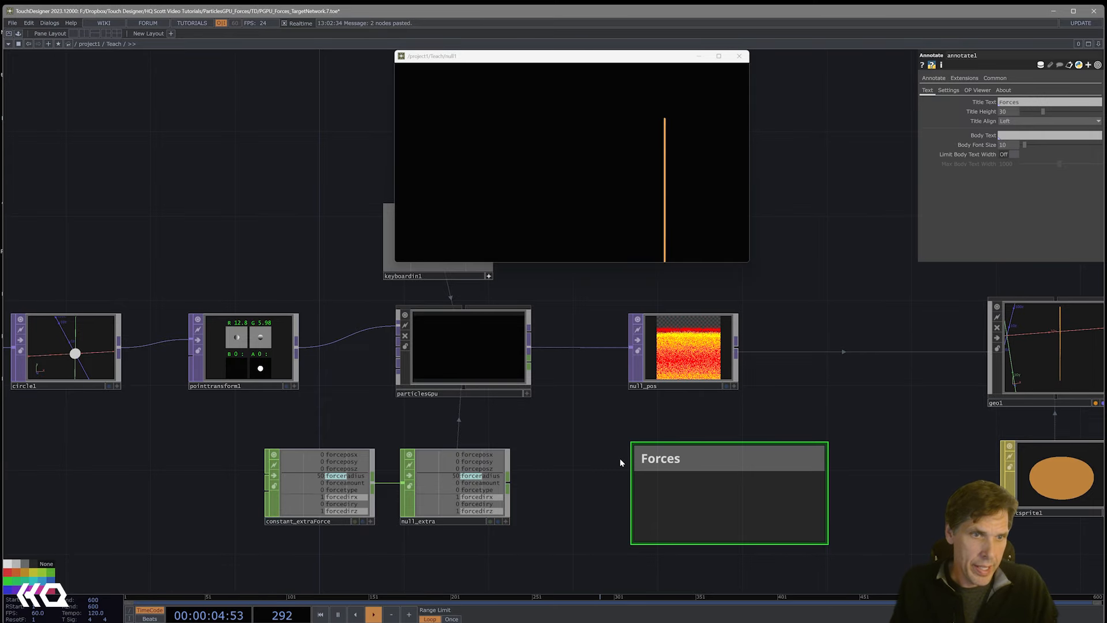
double_click(713, 462)
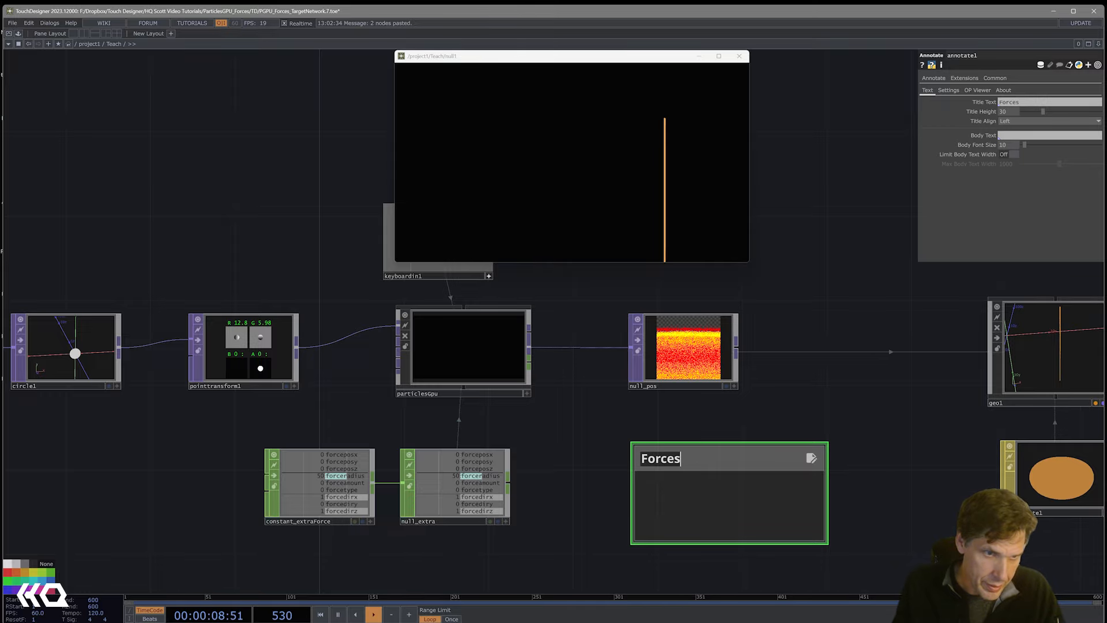
left_click(702, 487)
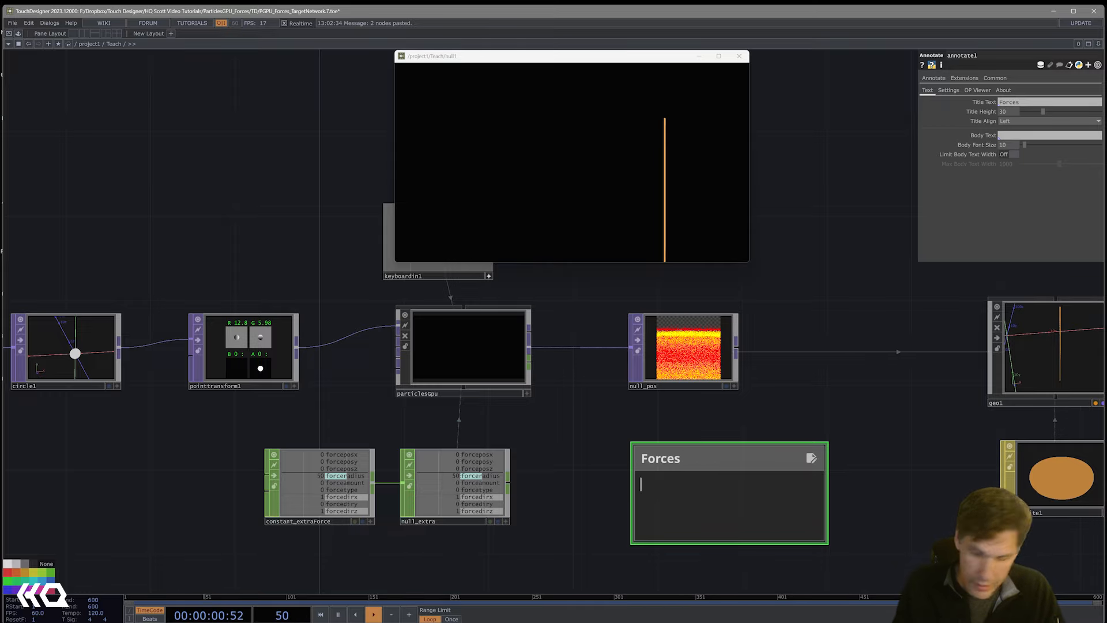
key("ctrl+v")
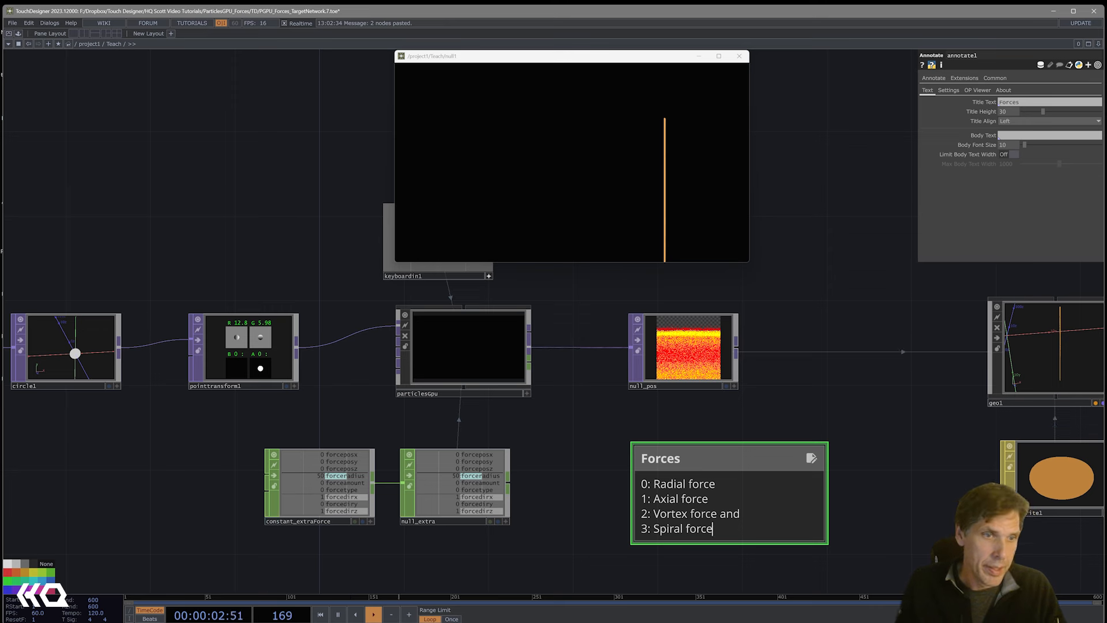
left_click(836, 519)
left_click_drag(877, 512, 877, 440)
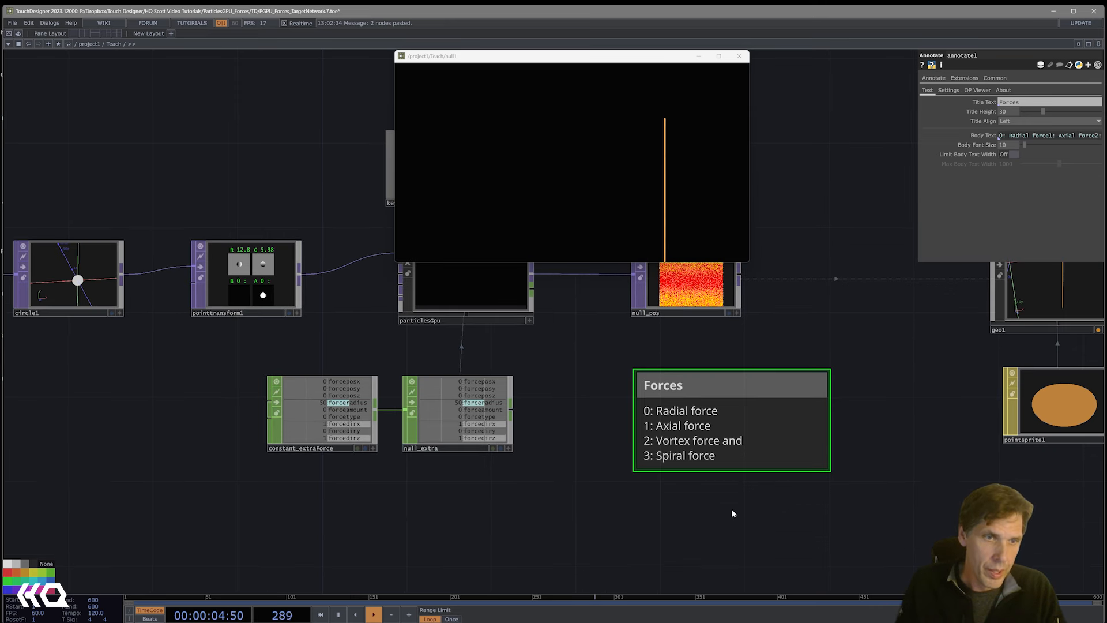
Set the forceamount channel of constant_extraForce to 20
left_click(465, 427)
left_click(291, 416)
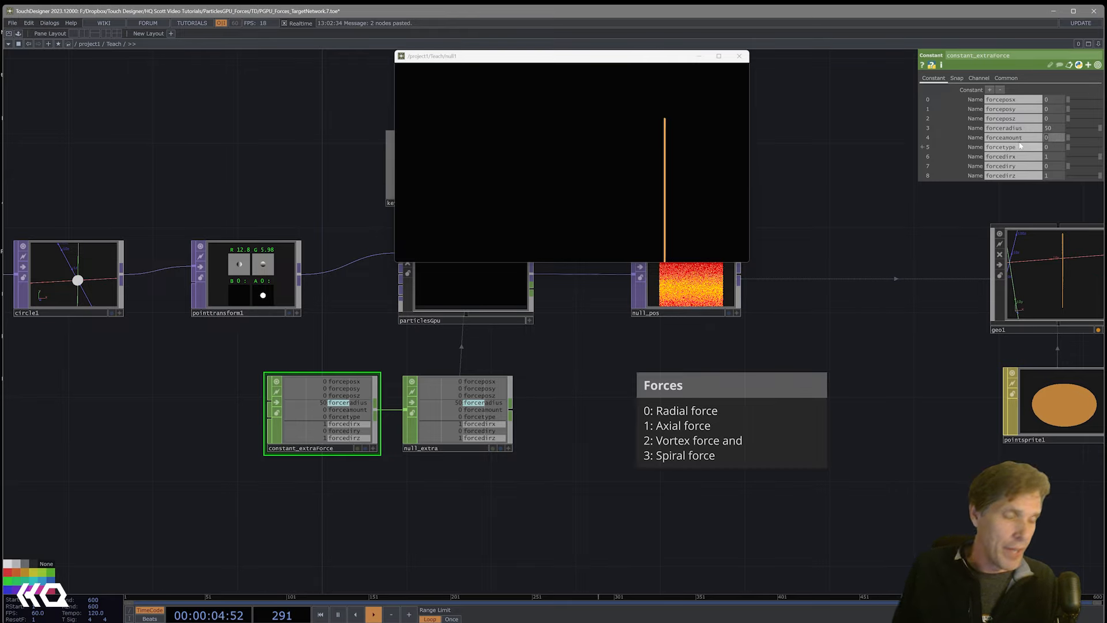
type("20")
key("Return")
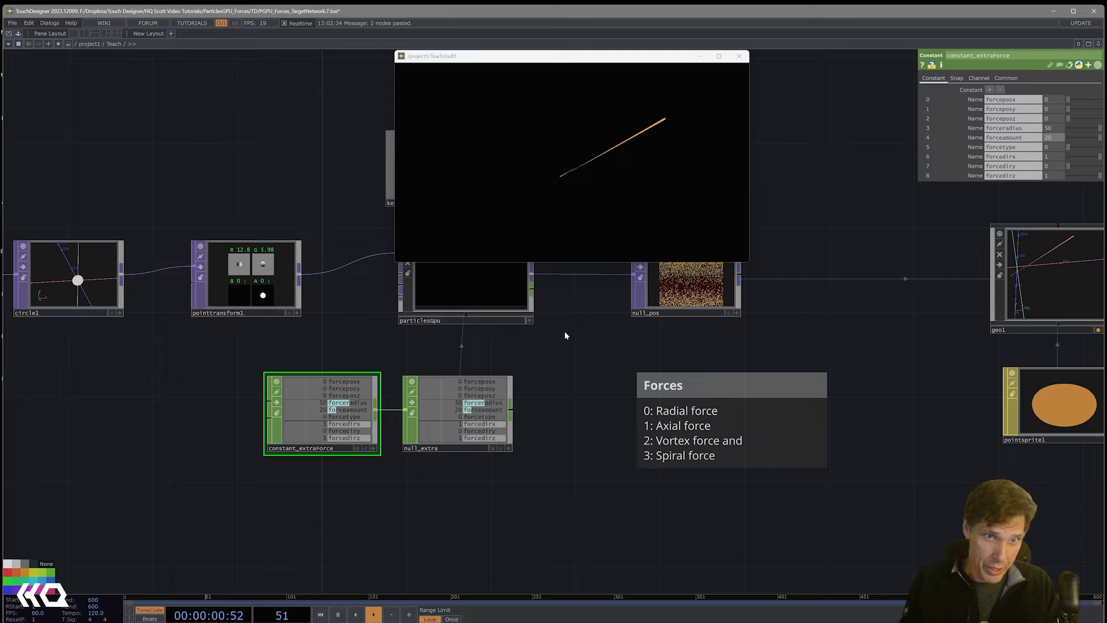
Set the Y component of the External force on particlesGpu to 0
left_click(502, 295)
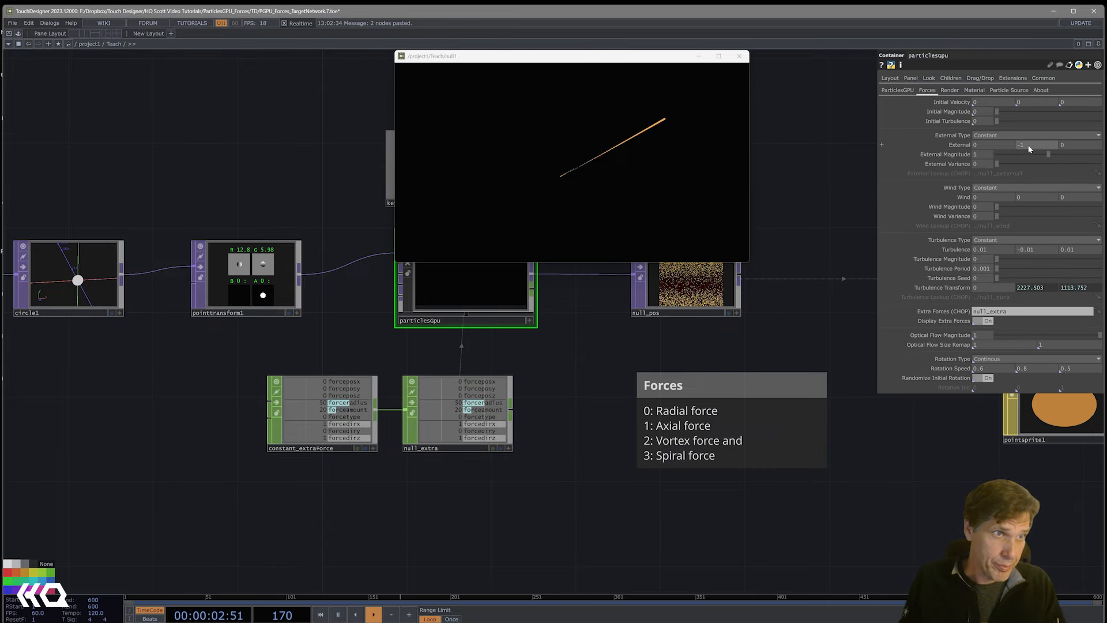
type("0")
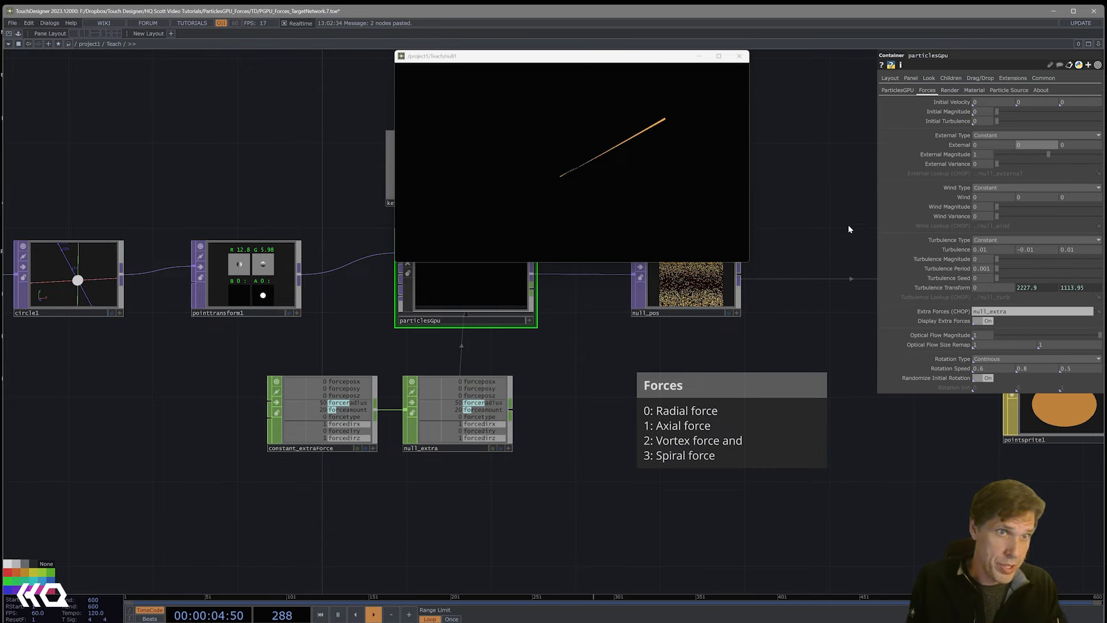
key("Return")
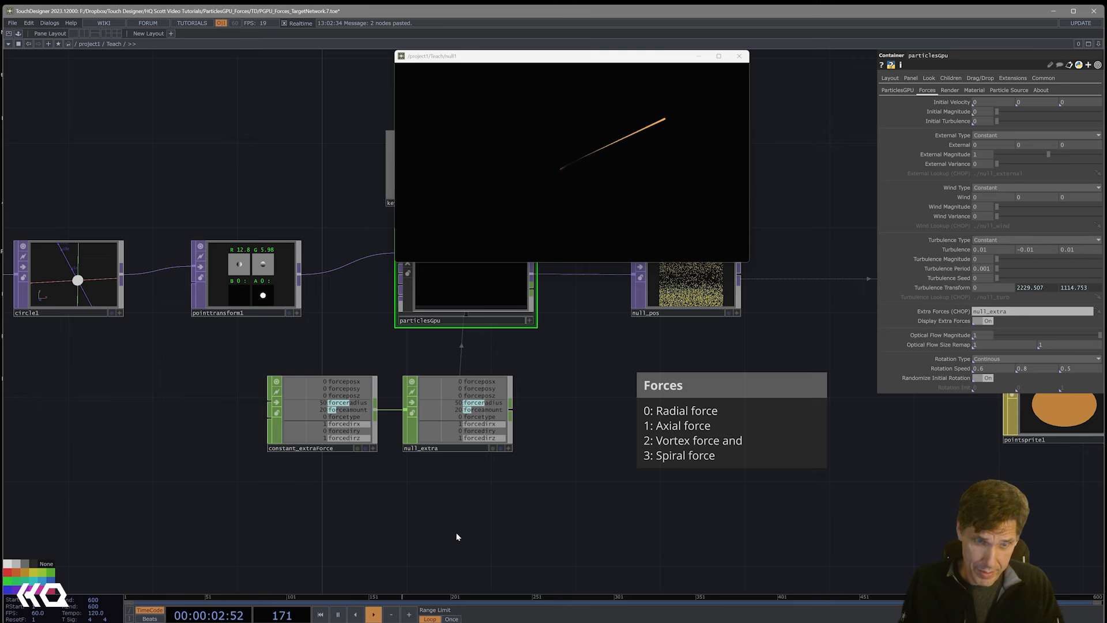
Move constant_extraForce farther from null_extra to open up space between the two nodes
left_click_drag(369, 436, 258, 436)
left_click_drag(409, 484, 475, 479)
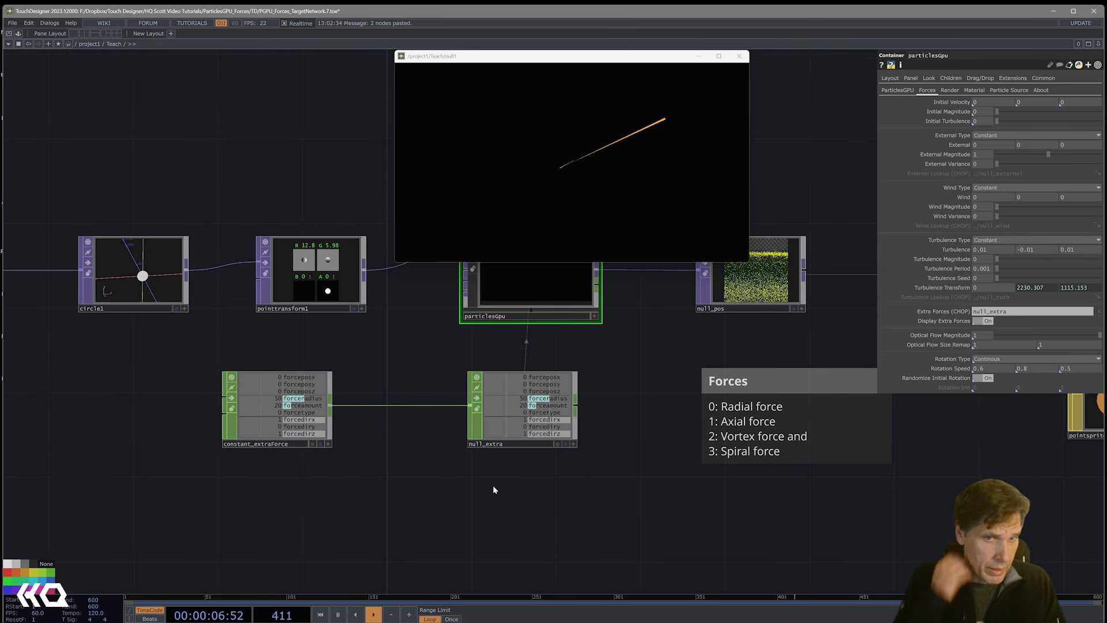
left_click_drag(248, 415, 214, 412)
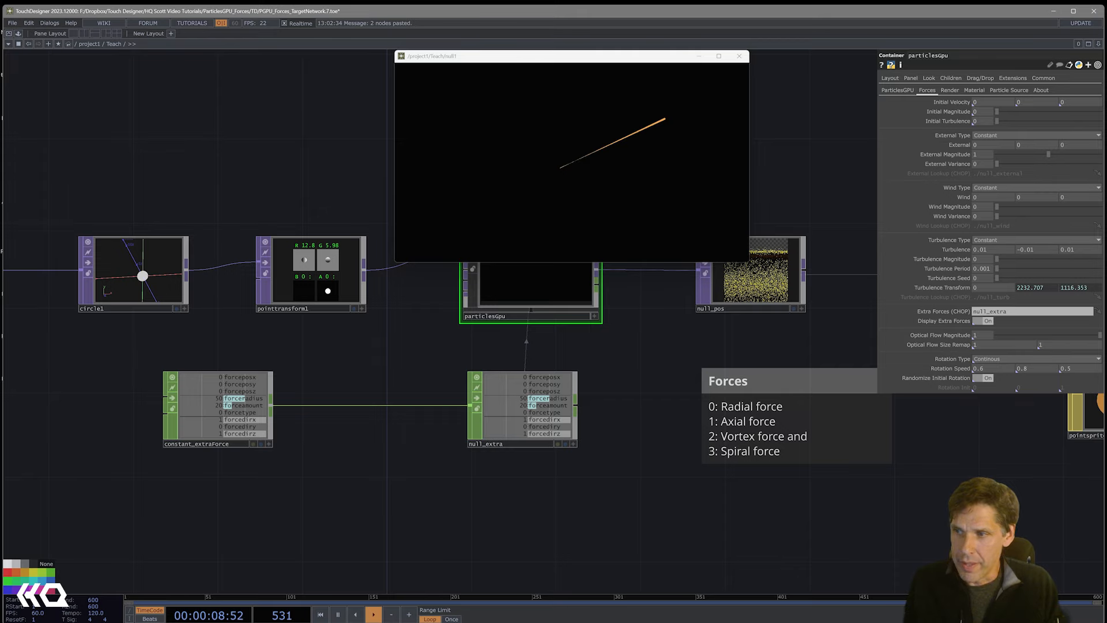
Duplicate constant_extraForce and place the copy directly below the original
left_click(231, 424)
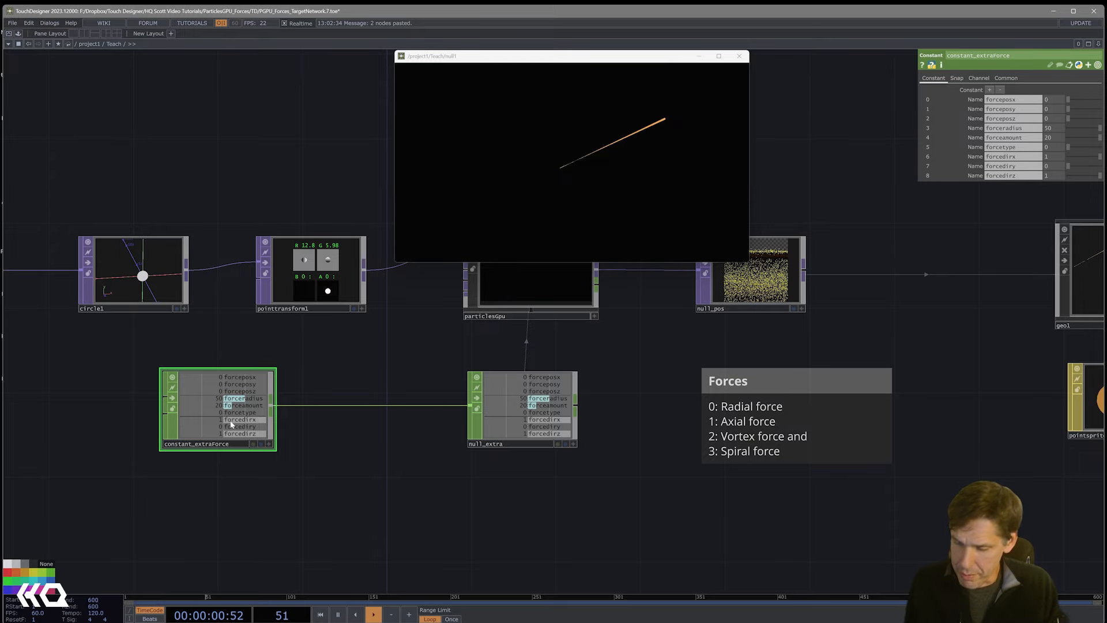
key("ctrl+v")
left_click_drag(235, 502, 235, 512)
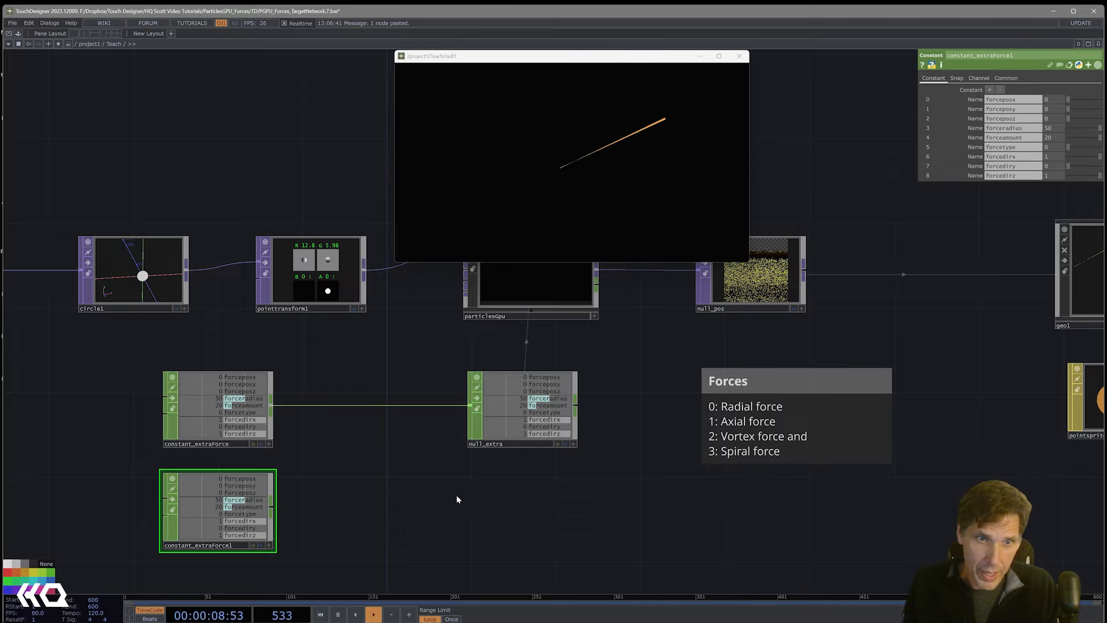
Shift both constant nodes farther from null_extra and insert a Join CHOP on the wire between constant_extraForce and null_extra
right_click_drag(290, 372, 239, 496)
left_click_drag(220, 425, 161, 425)
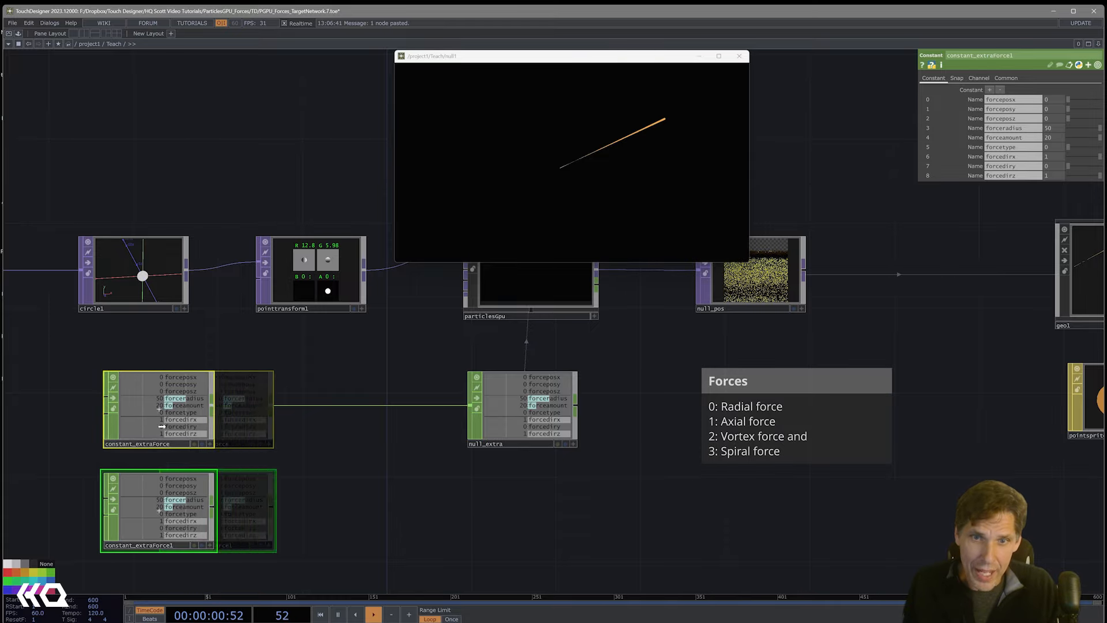
right_click(326, 406)
left_click(346, 396)
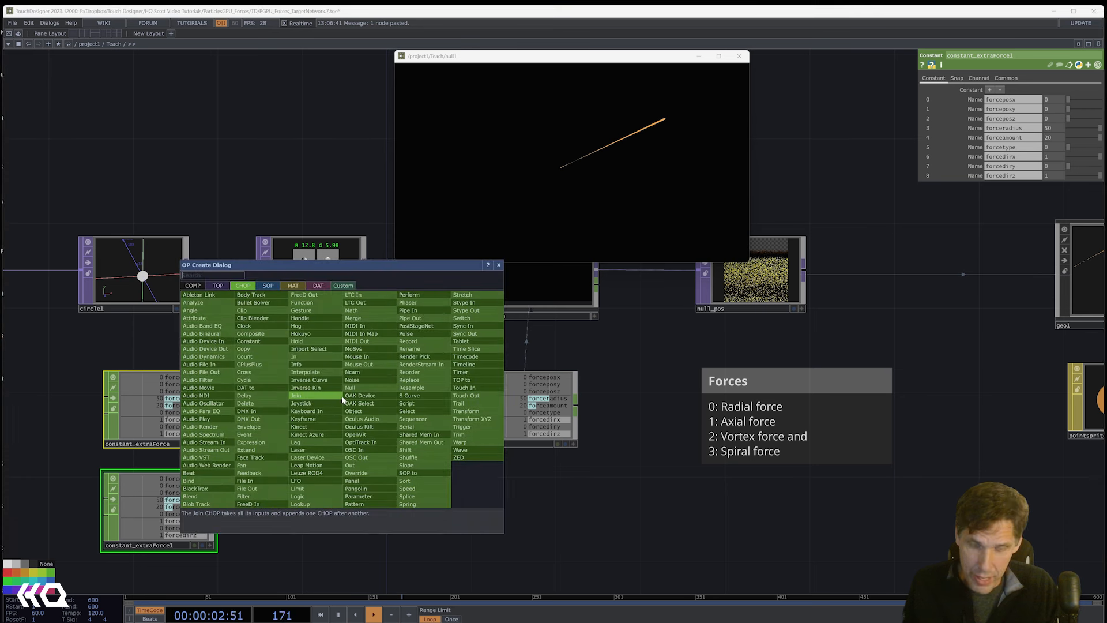
left_click(338, 396)
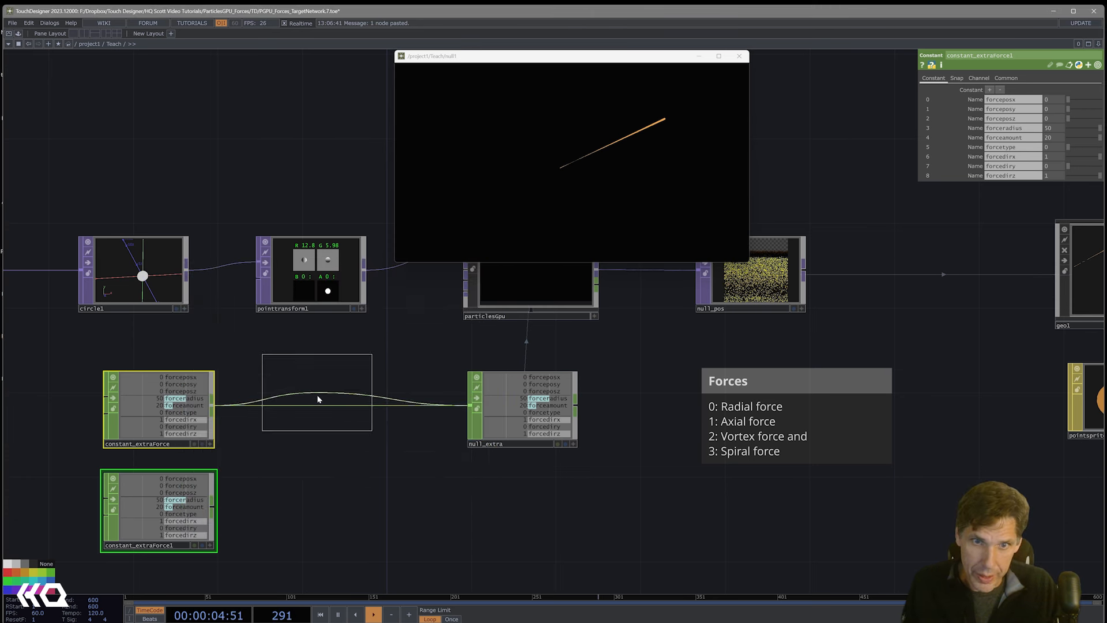
left_click(353, 411)
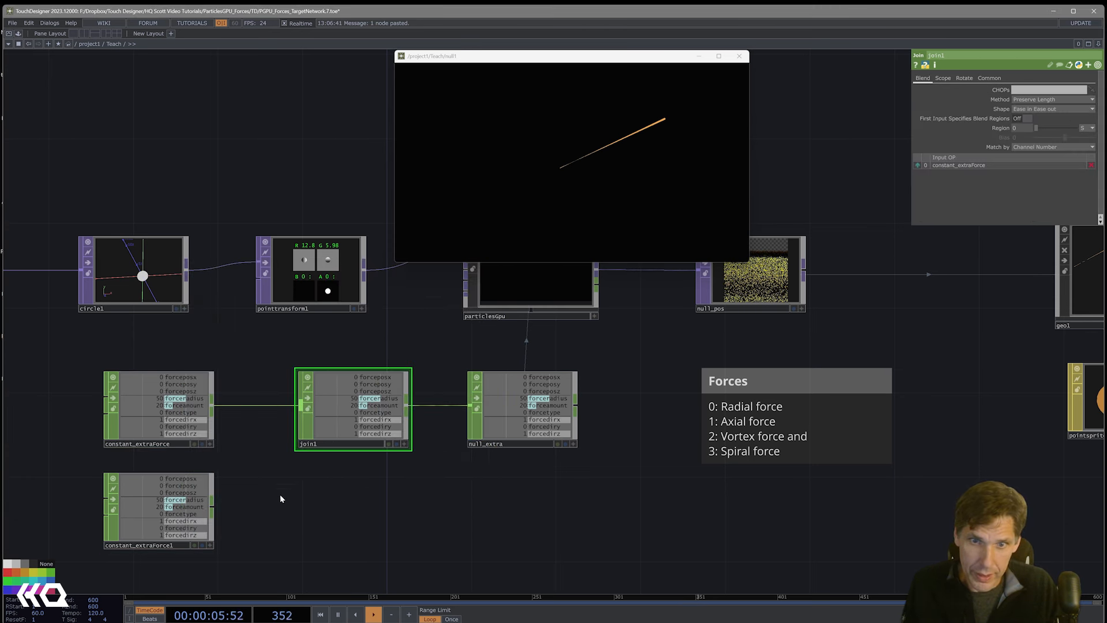
Set the forcetype channel of constant_extraForce1 to 2 for a vortex force
left_click(195, 507)
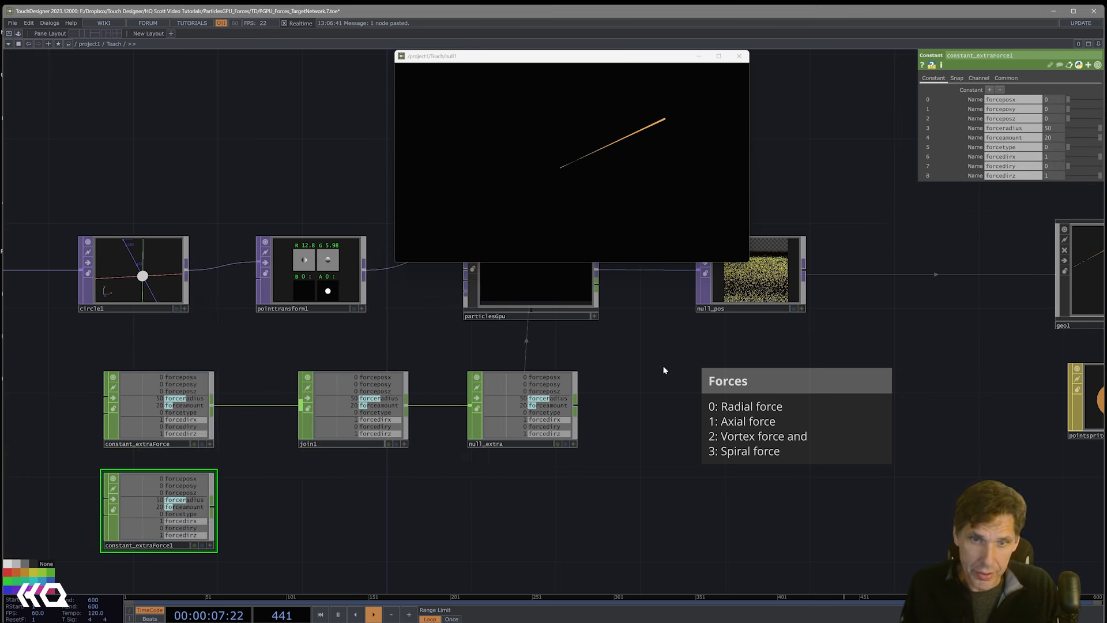
left_click(1057, 148)
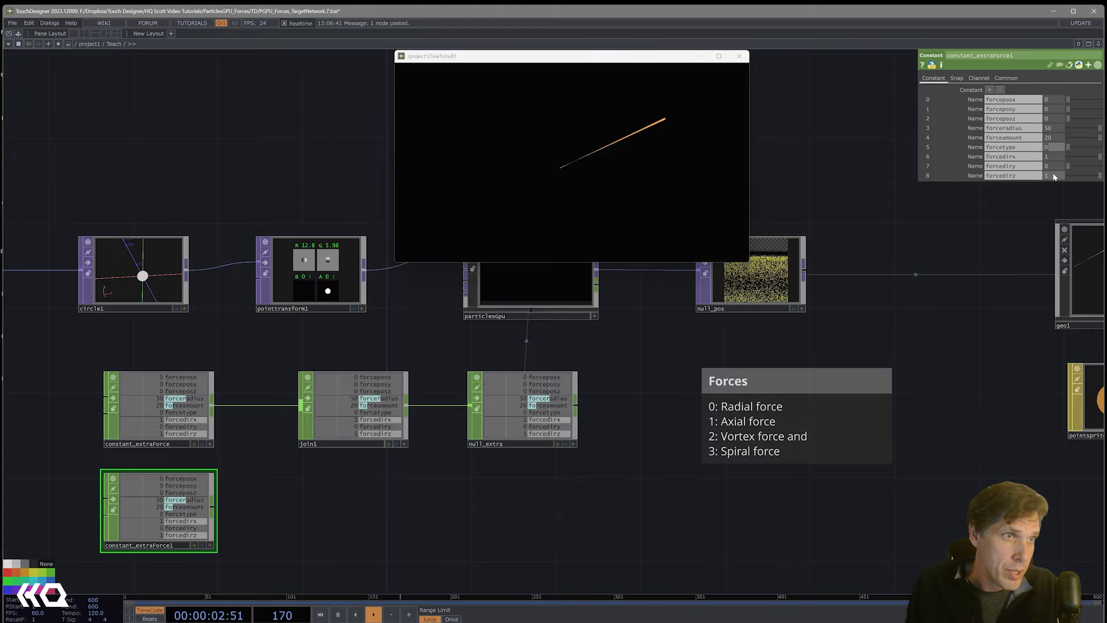
left_click(984, 361)
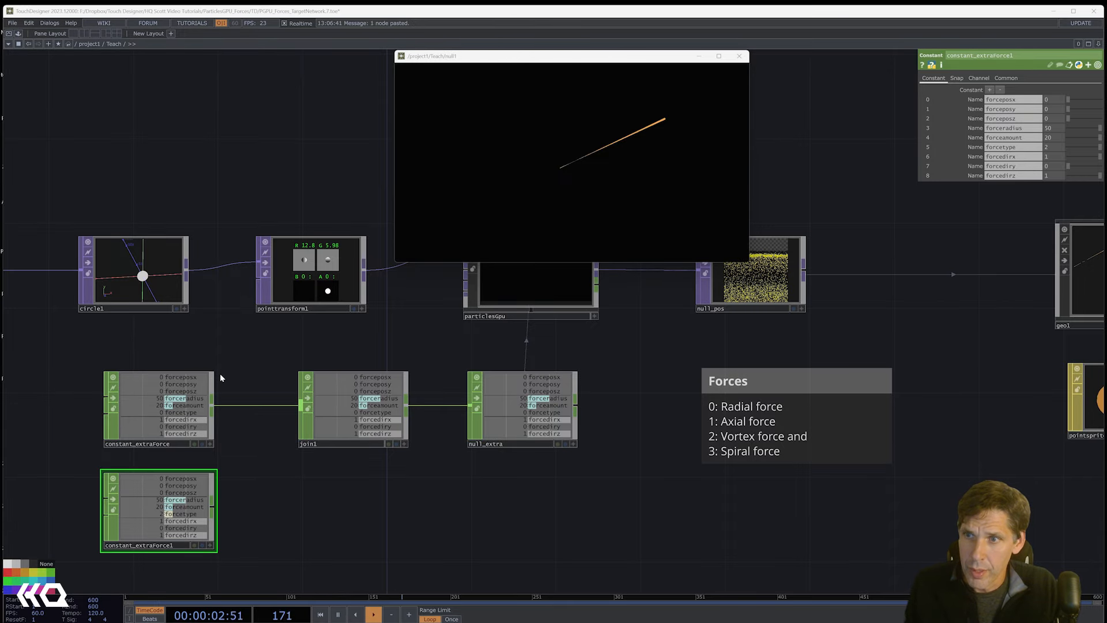
Set forceradius to 10 and forceamount to 5 on constant_extraForce1
left_click_drag(1053, 129, 1040, 130)
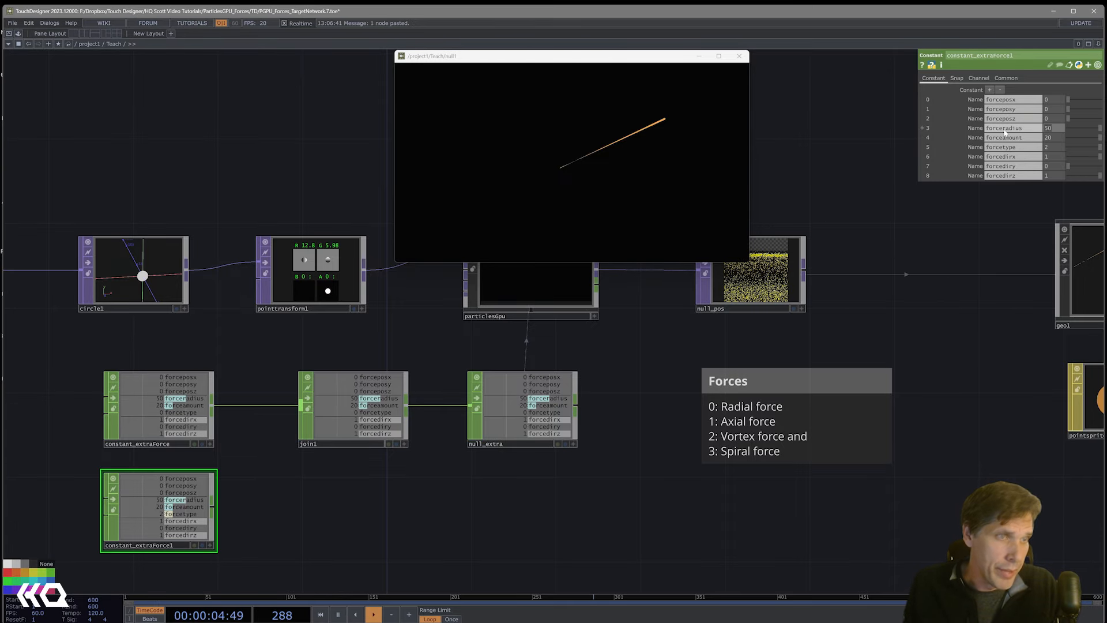
type("10")
key("Tab")
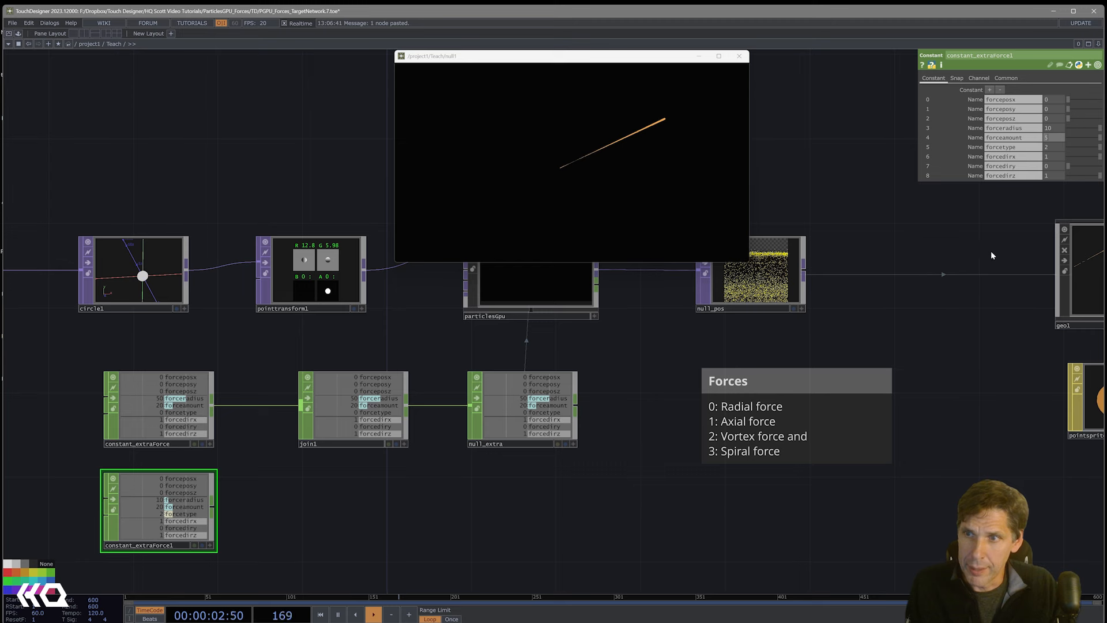
key("Return")
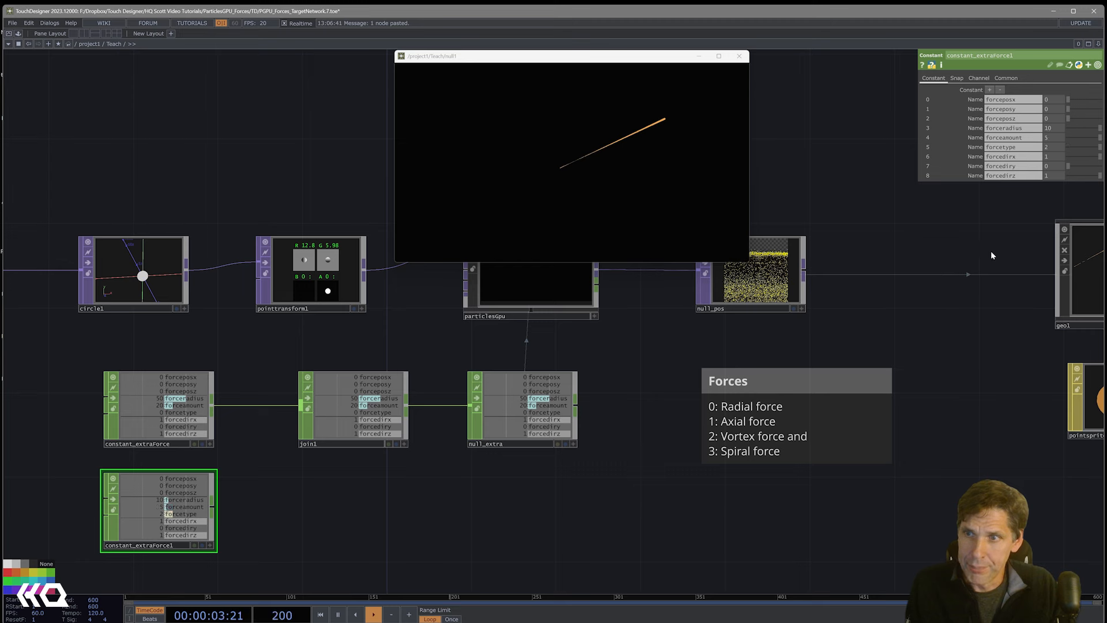
Set the force direction of constant_extraForce1 with forcedirx at 0 and forcedirz at 1
type("0")
left_click(1045, 174)
type("0")
key("Return")
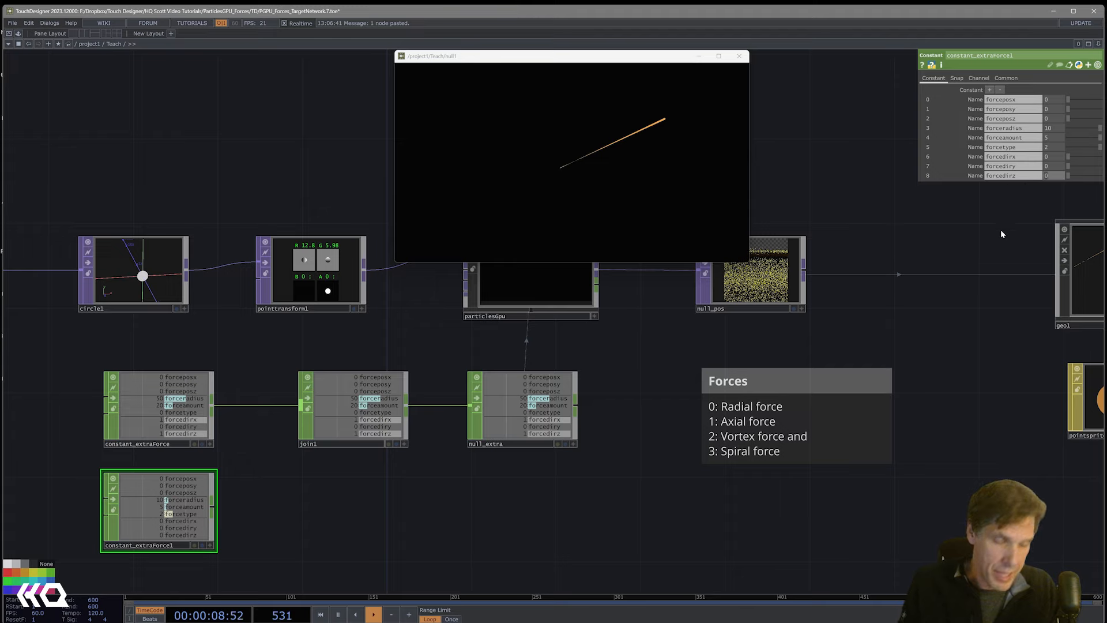
type("1")
key("Return")
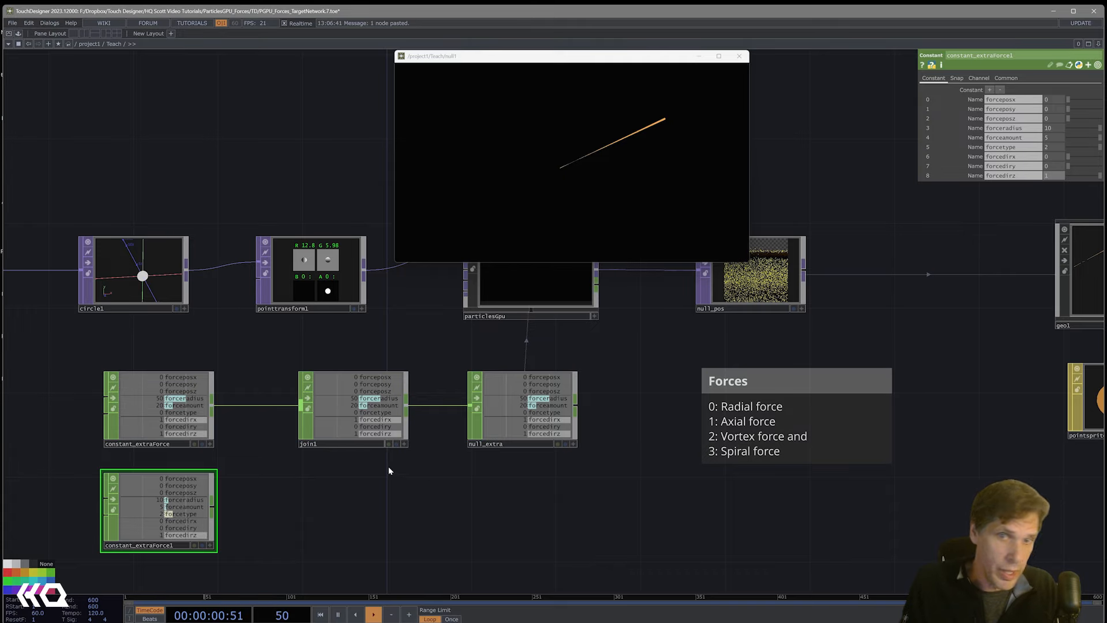
Wire constant_extraForce1 into join1 as its second input and enlarge the floating null1 viewer window
left_click_drag(214, 508, 300, 404)
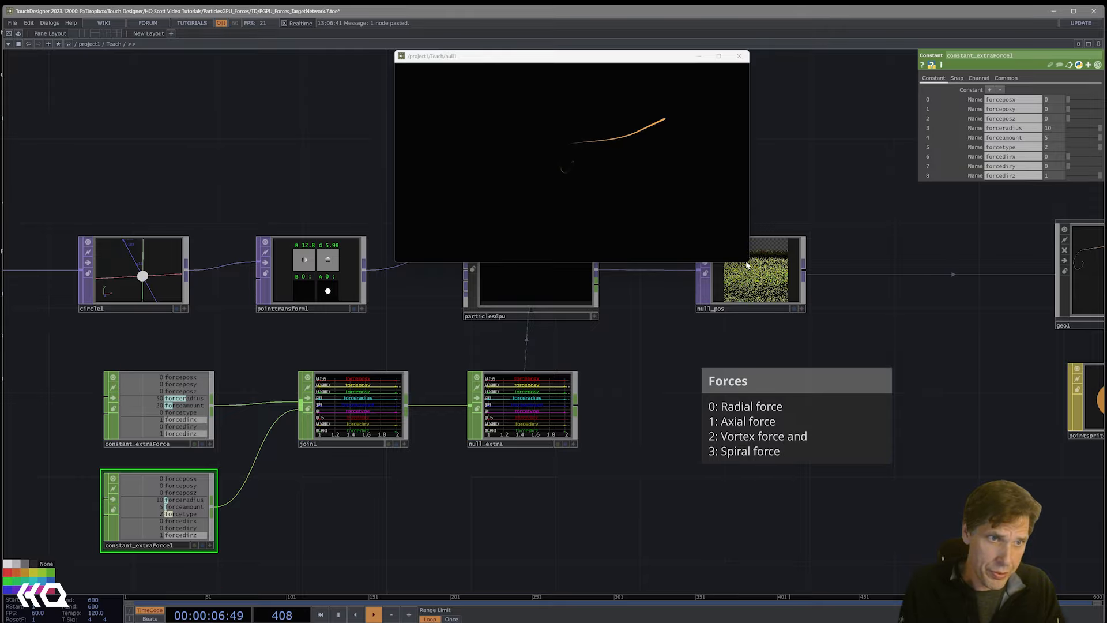
left_click_drag(747, 263, 803, 334)
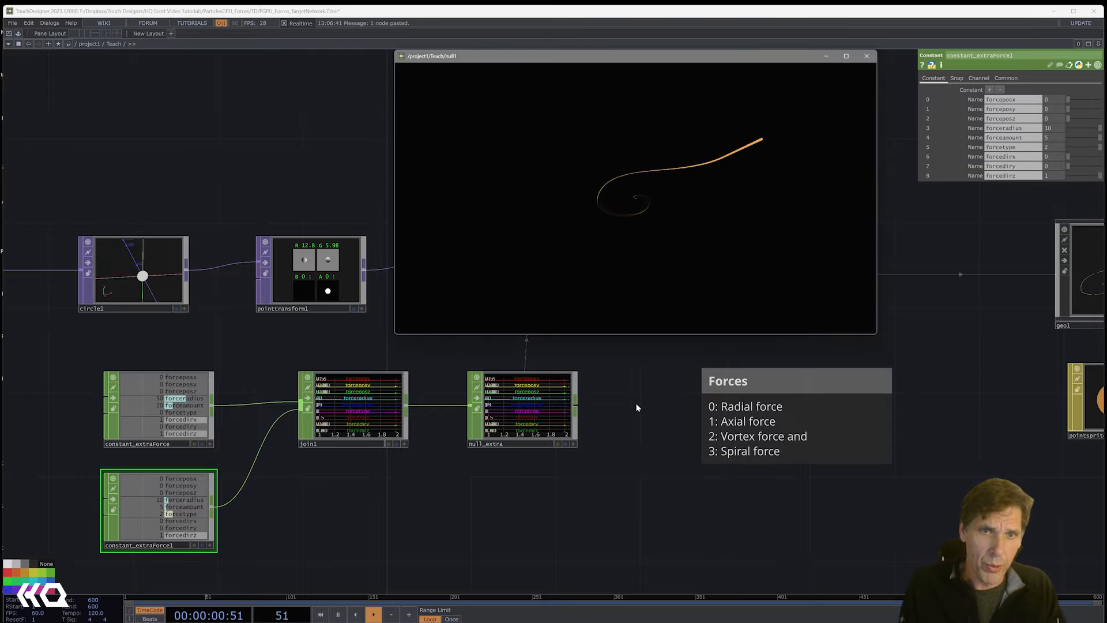
Turn the node viewers back on for all operators in the network and clear the selection
scroll(637, 407, "down", 3)
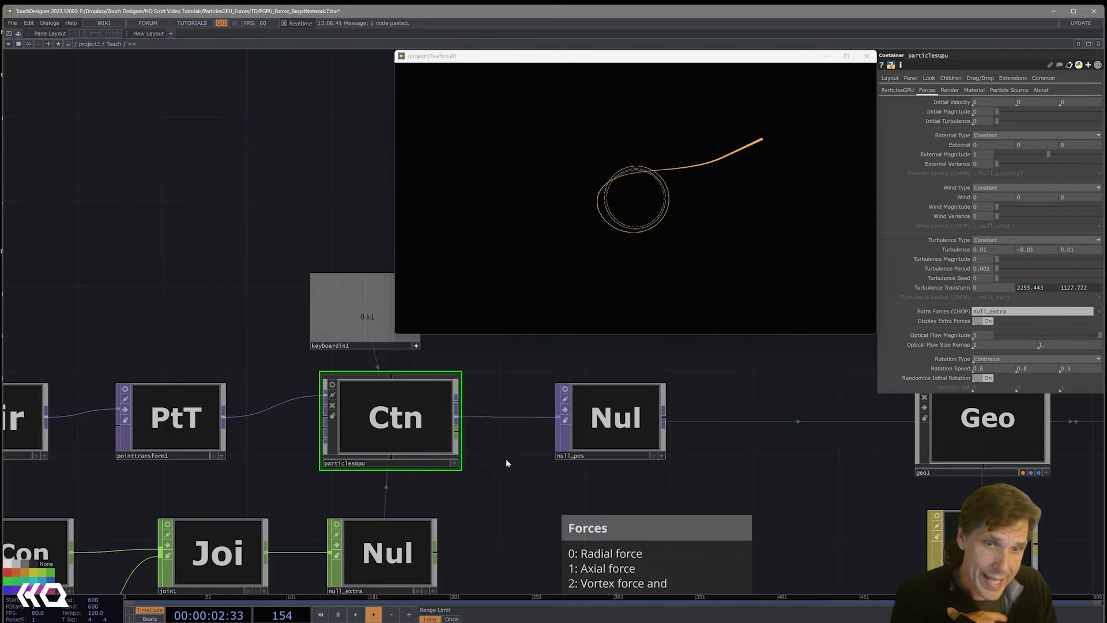
left_click_drag(507, 459, 607, 219)
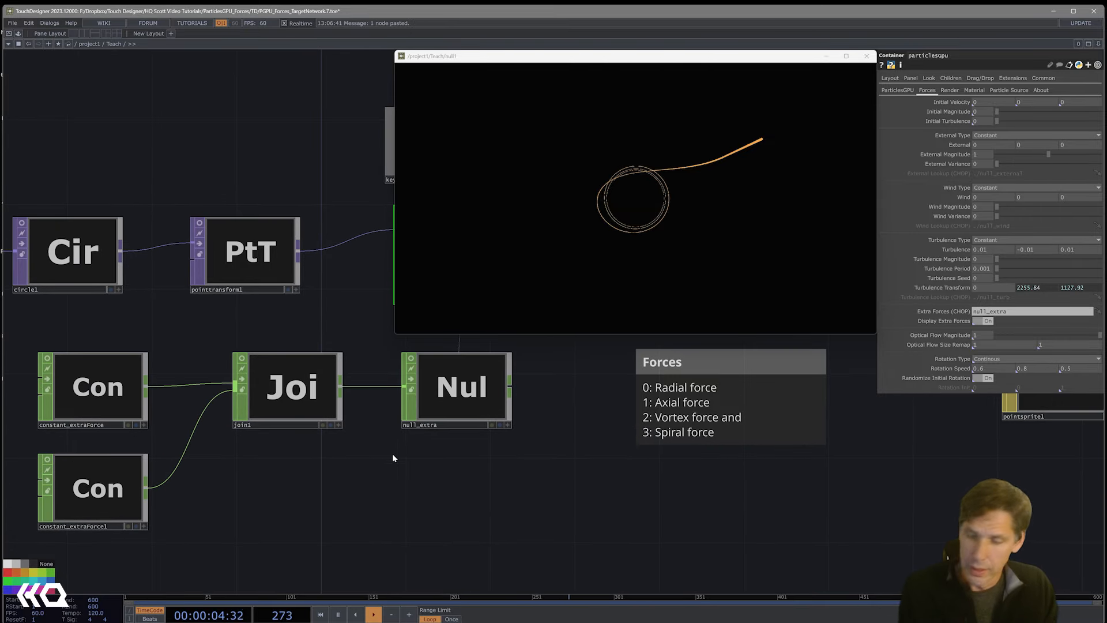
key("ctrl+a")
left_click(199, 224)
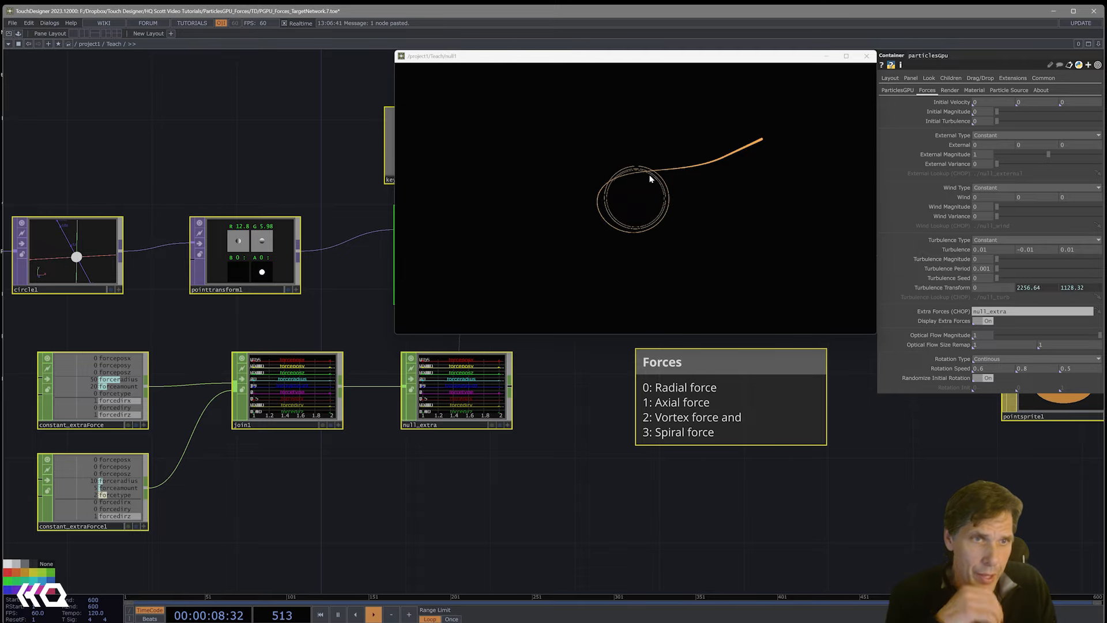
left_click(314, 522)
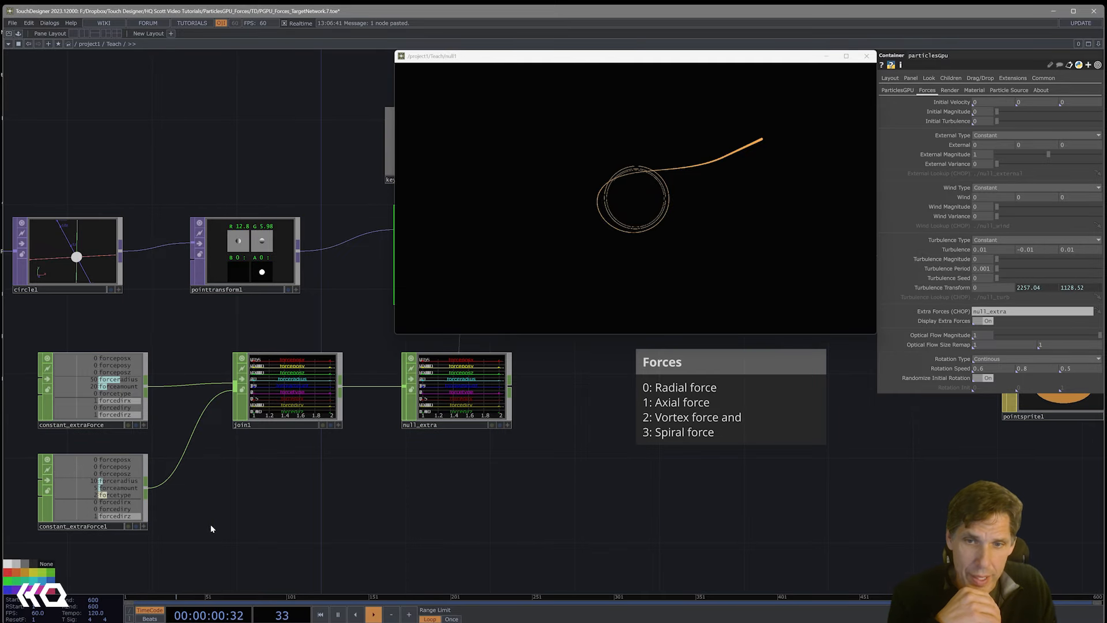
Set the forcedirz channel of constant_extraForce1 to 4
left_click(128, 523)
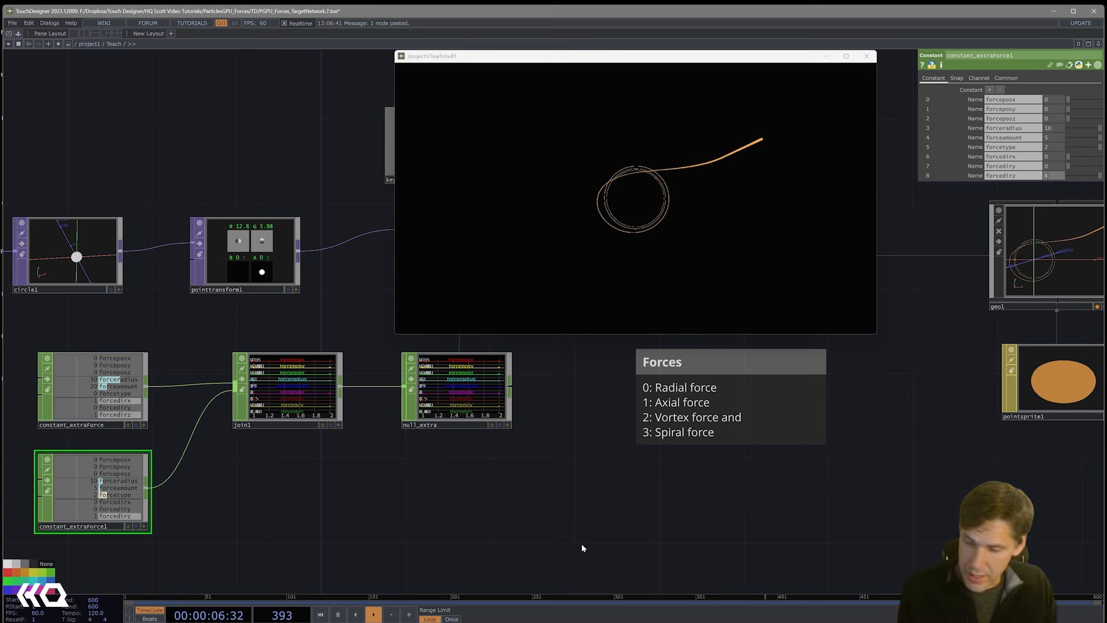
key("Return")
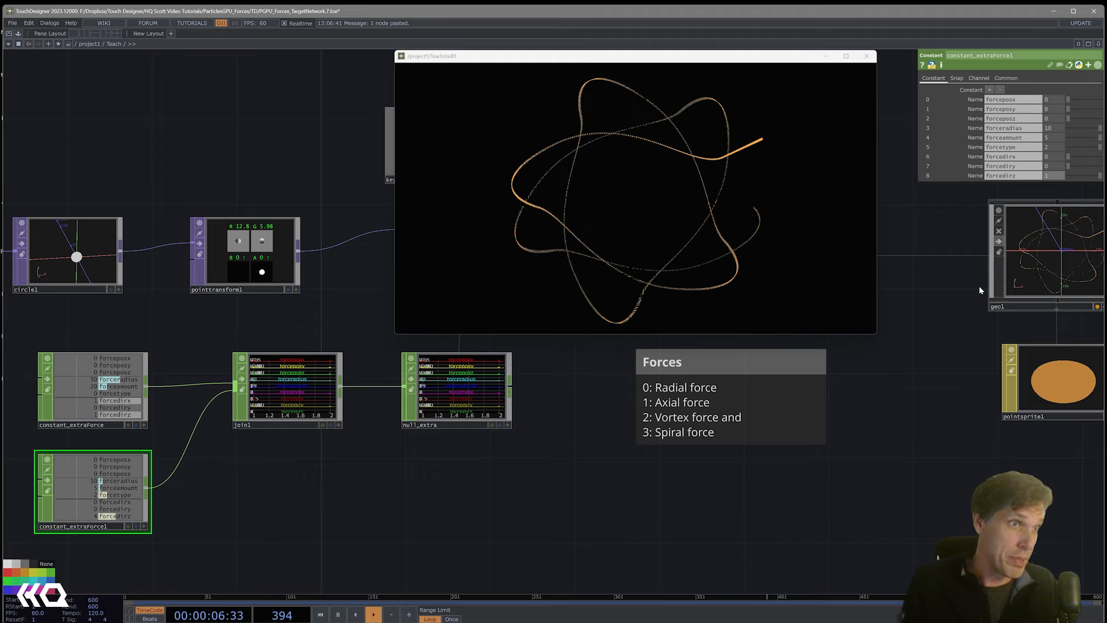
Set the forcedirz channel of constant_extraForce1 to 1
type("1")
key("Return")
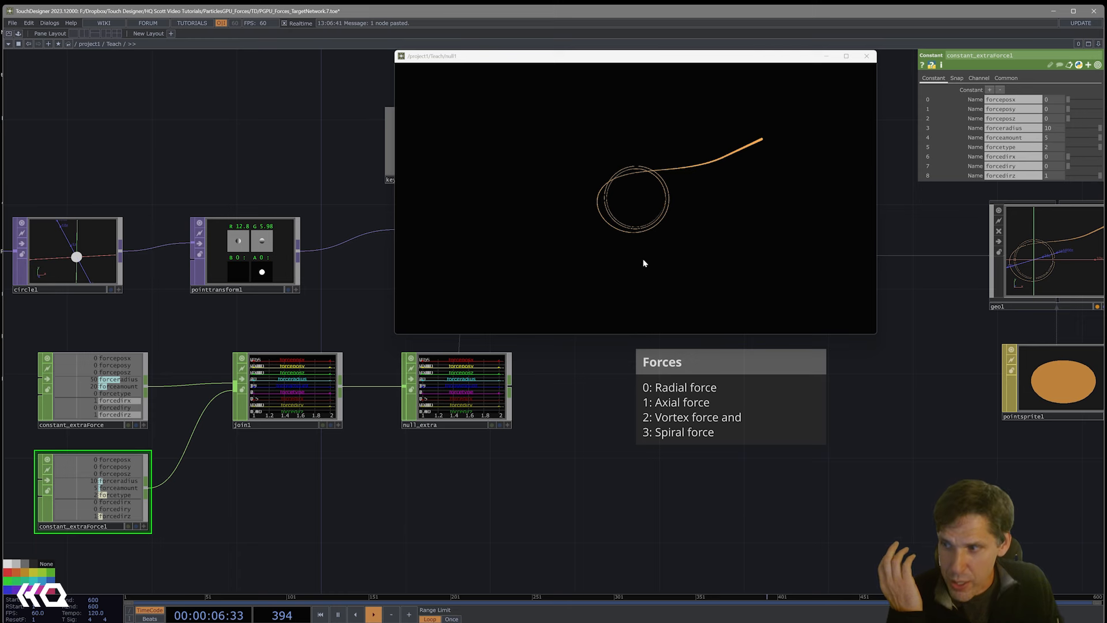
left_click_drag(598, 448, 663, 405)
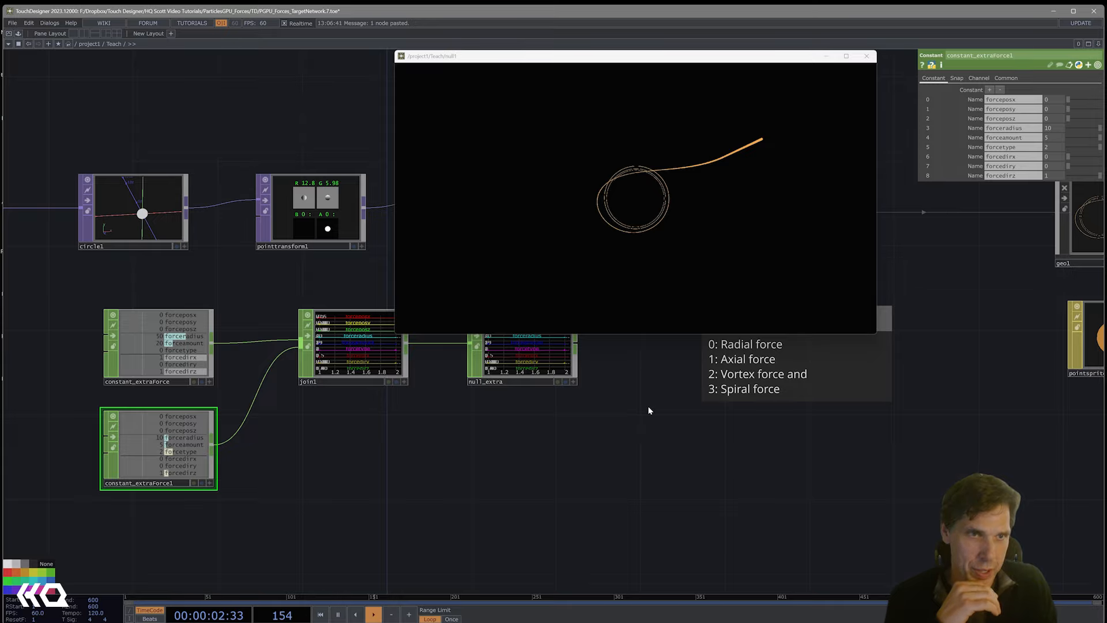
left_click_drag(426, 505, 658, 492)
key("Tab")
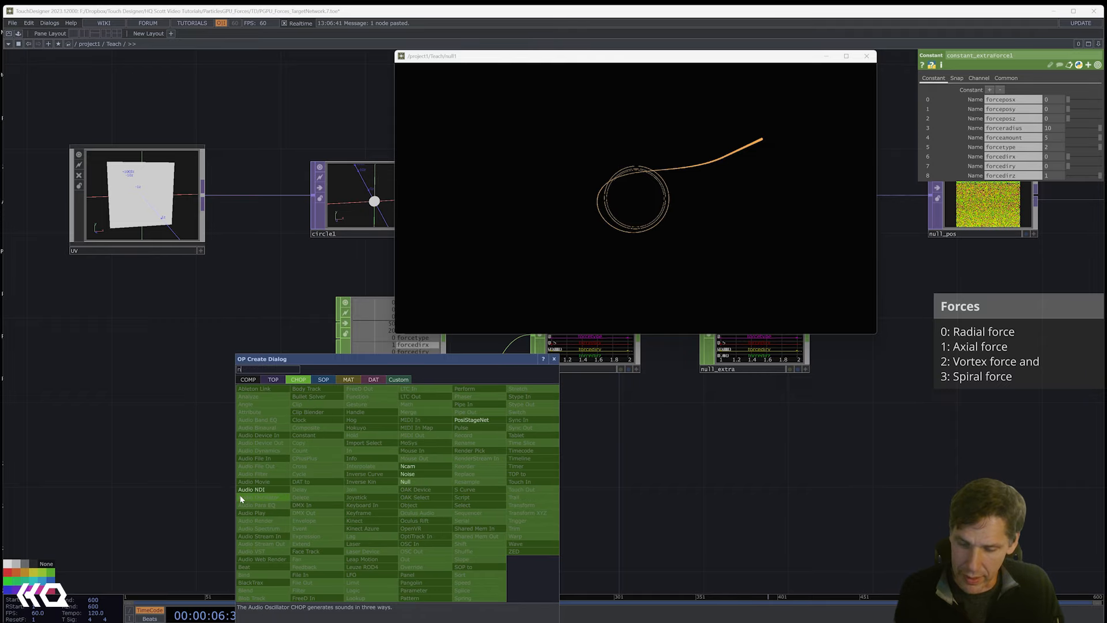
left_click(411, 474)
left_click(48, 422)
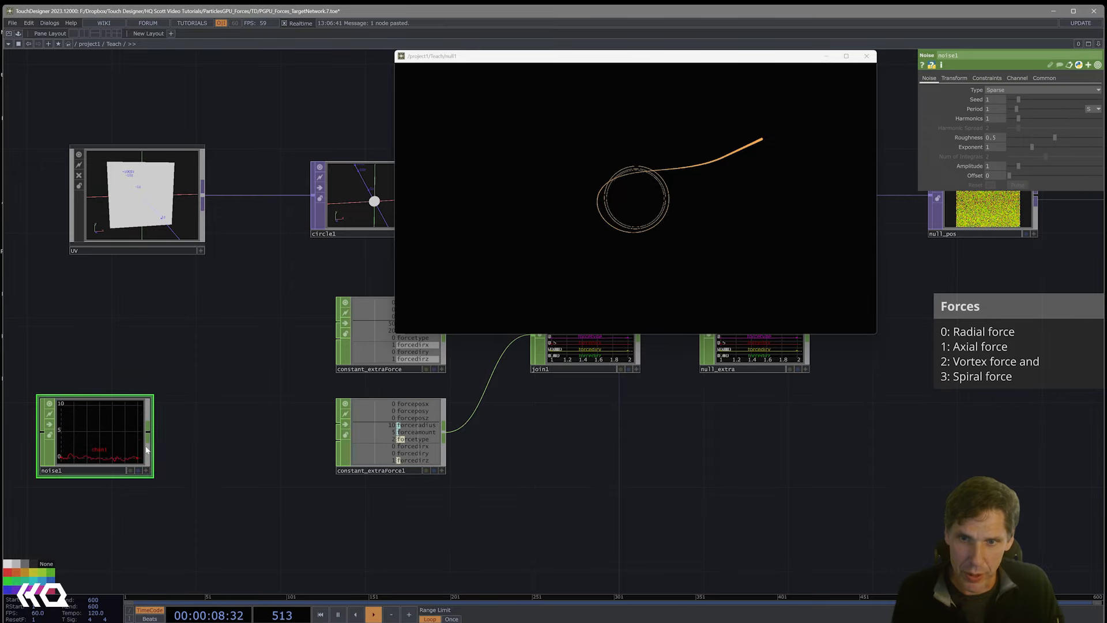
left_click_drag(257, 484, 348, 475)
left_click_drag(219, 442, 151, 441)
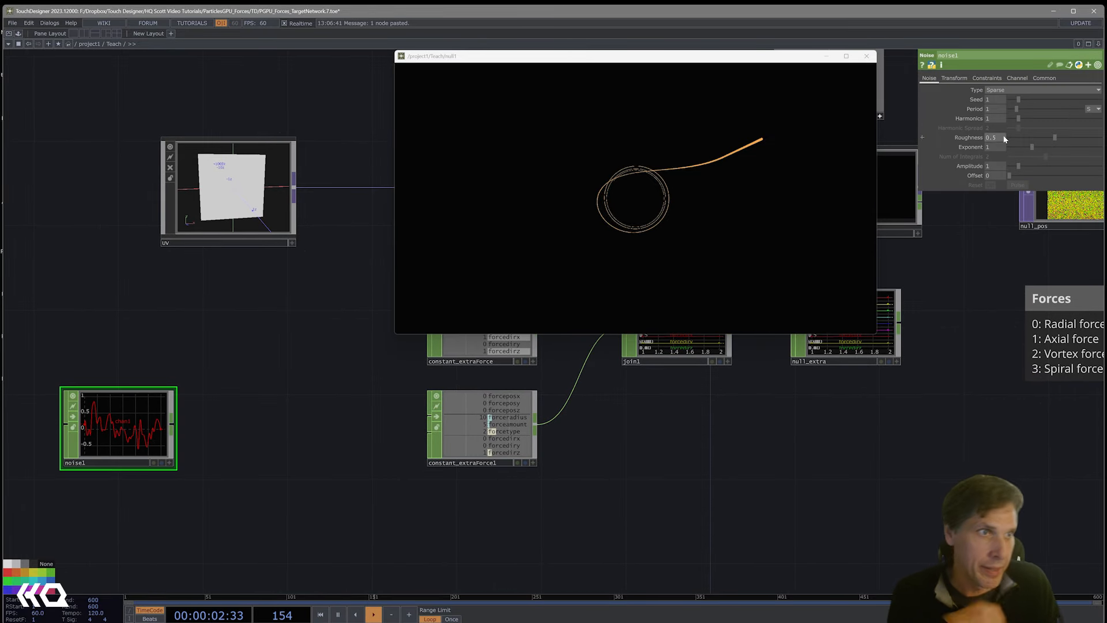
left_click(1043, 78)
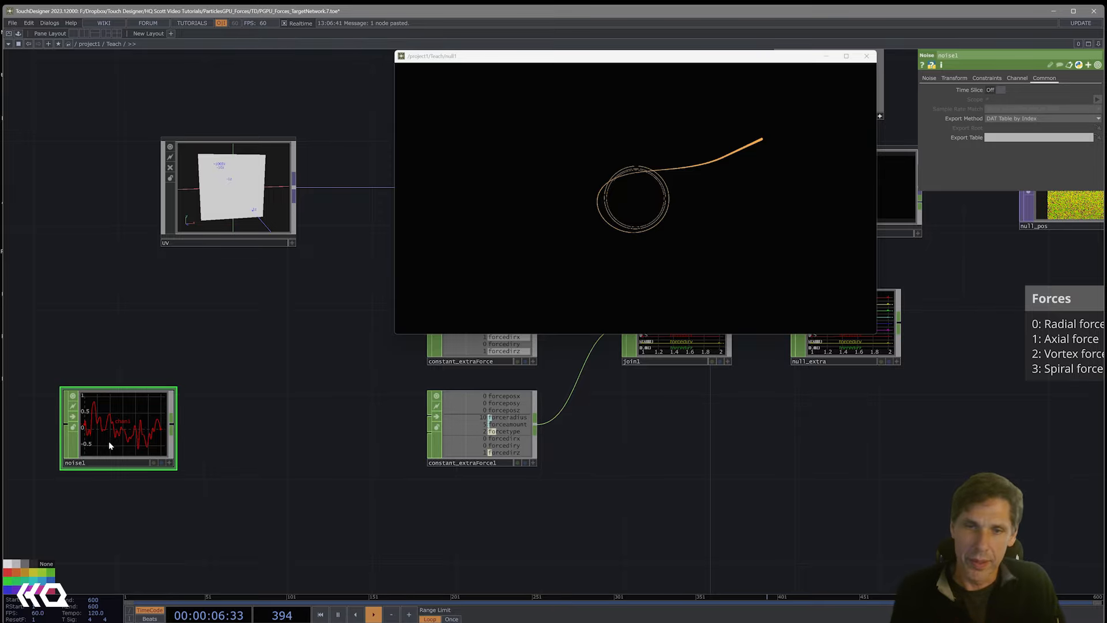
key("Delete")
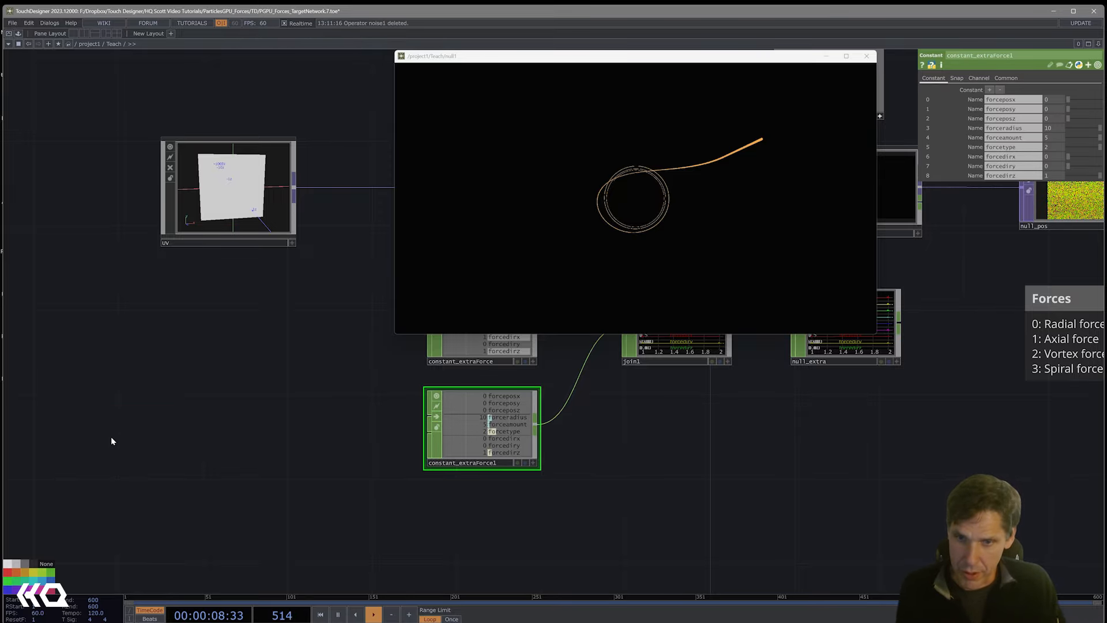
Add an LFO CHOP in the empty network area beside constant_extraForce1
key("Tab")
type("lf")
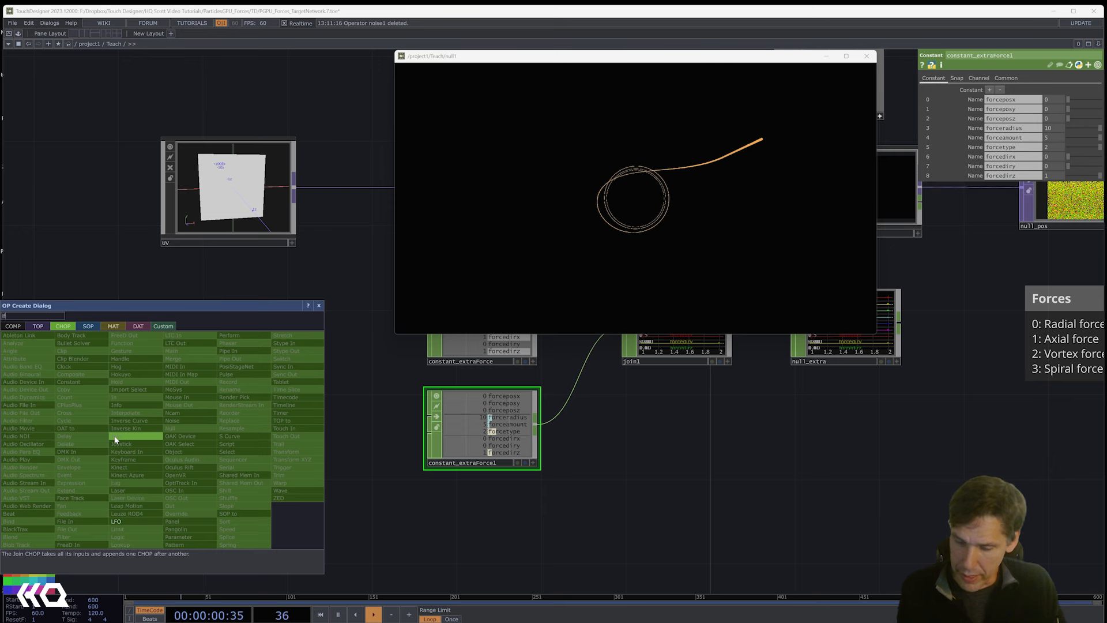
left_click(116, 520)
left_click(135, 430)
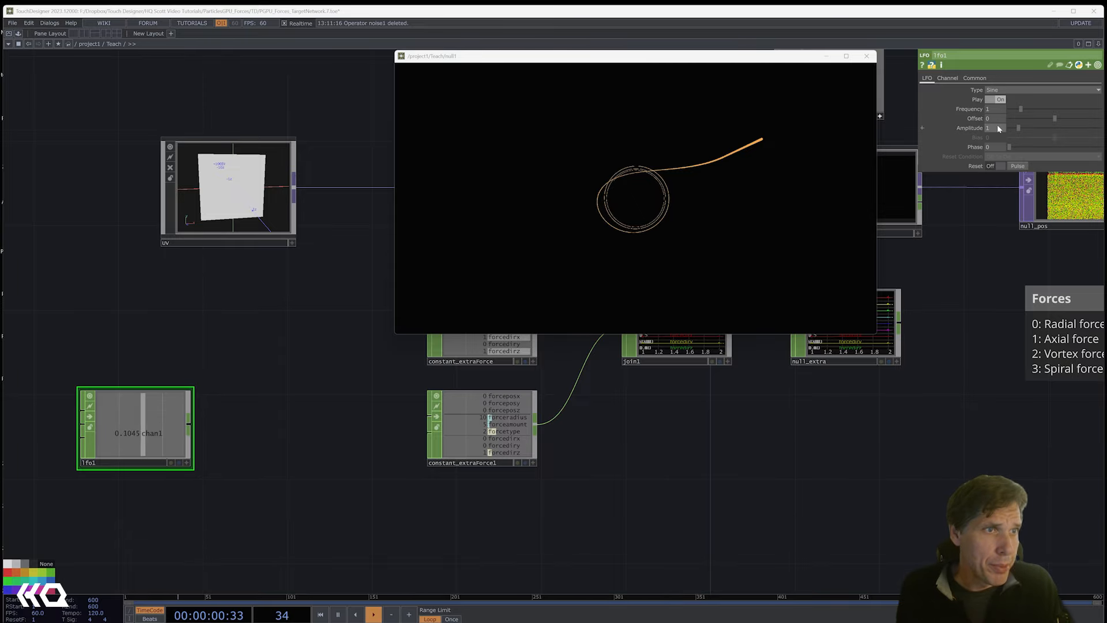
Set the amplitude of lfo1 to 3 and its offset to 6
left_click_drag(999, 127, 982, 135)
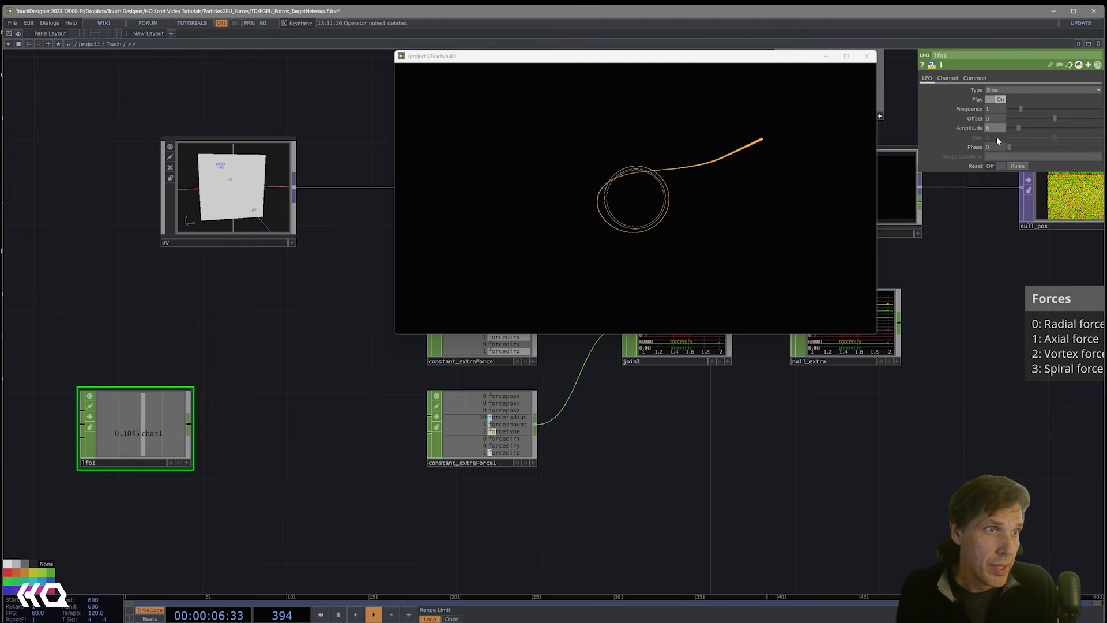
type("6")
key("Return")
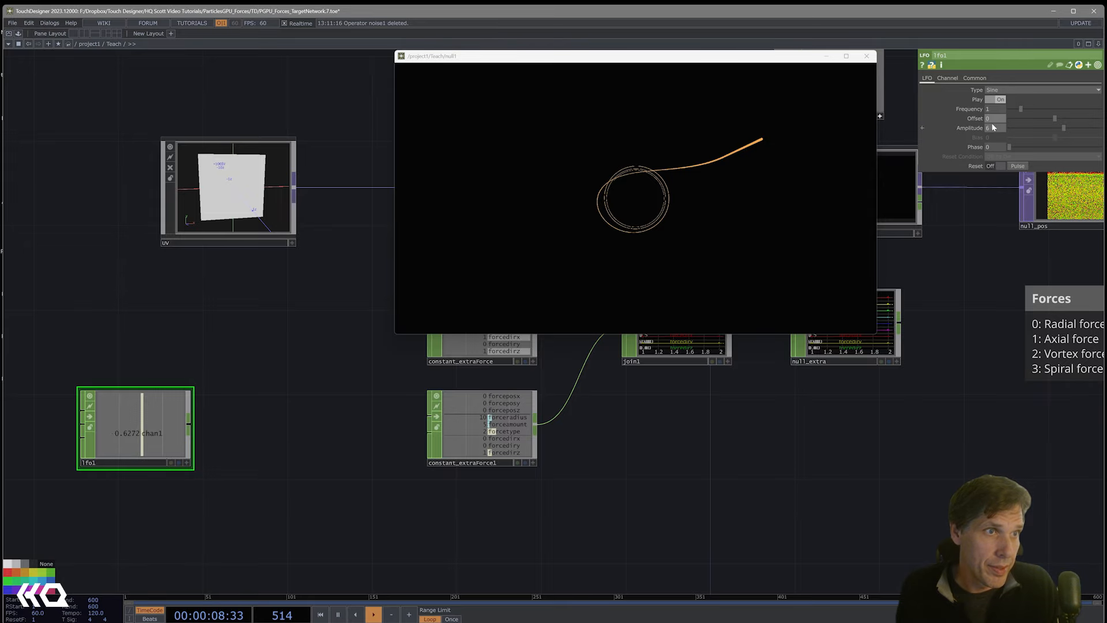
type("3")
left_click(992, 126)
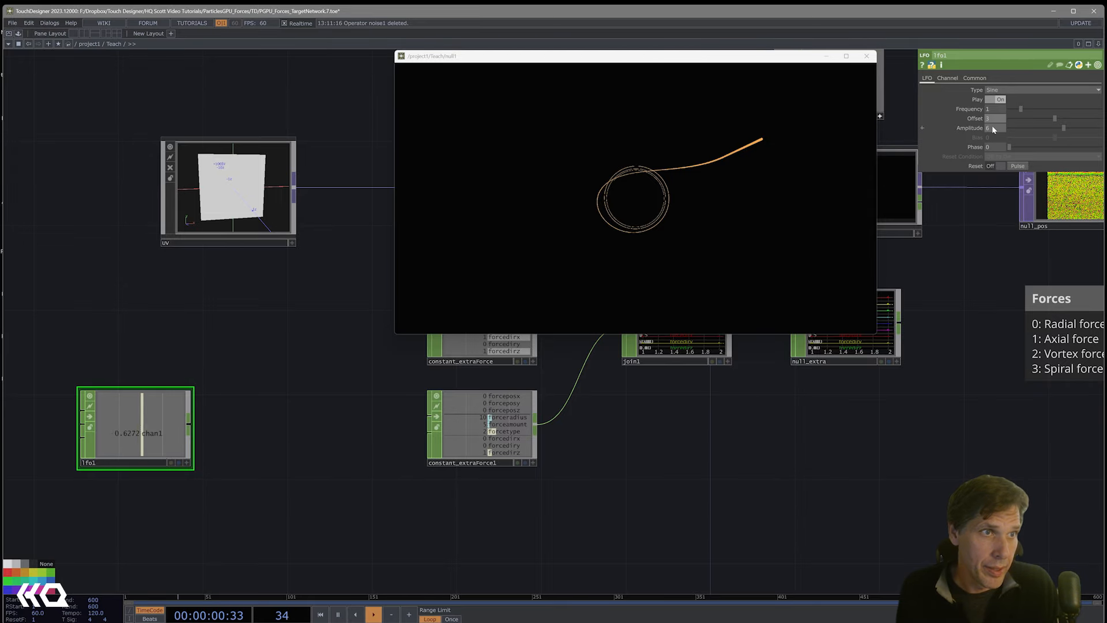
type("3")
key("Return")
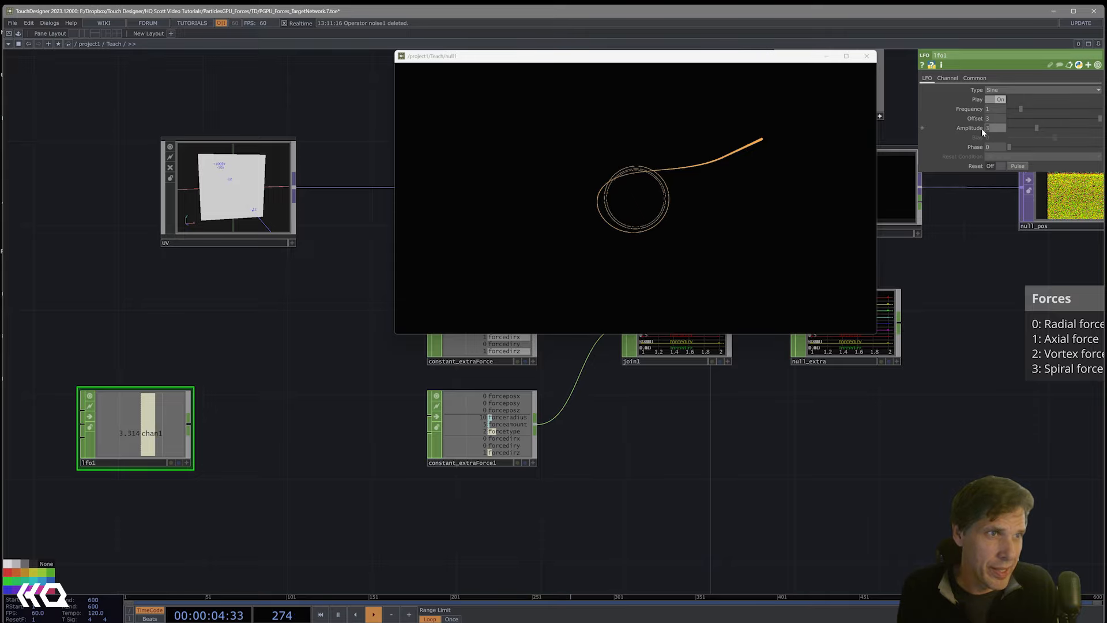
left_click(995, 118)
type("6")
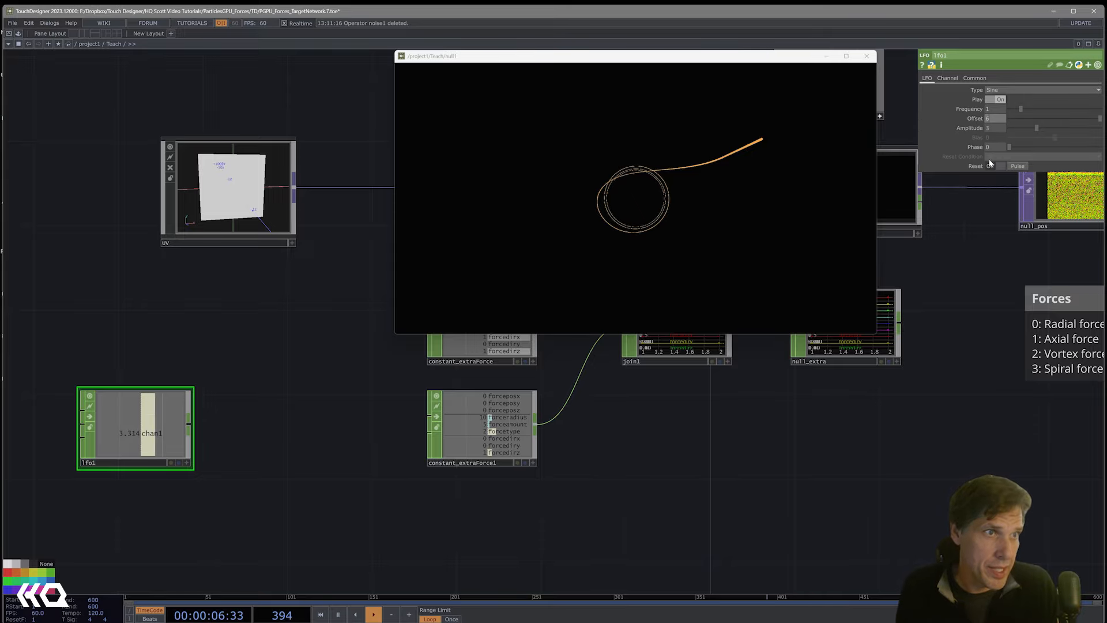
key("Return")
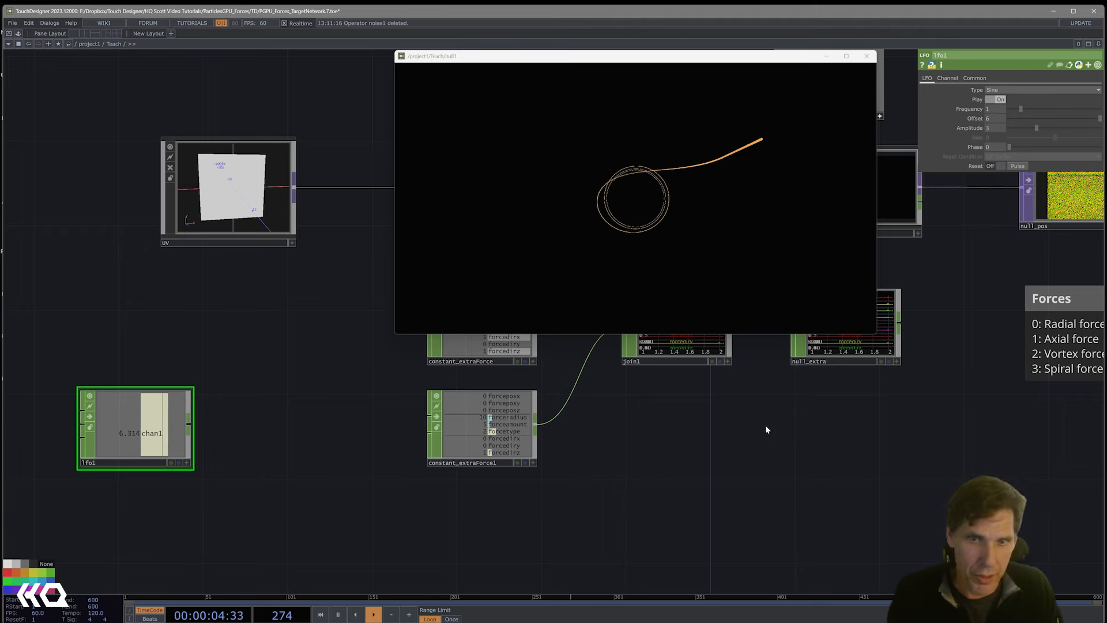
Append a Null CHOP to the output of lfo1 and place it before constant_extraForce1
left_click(178, 462)
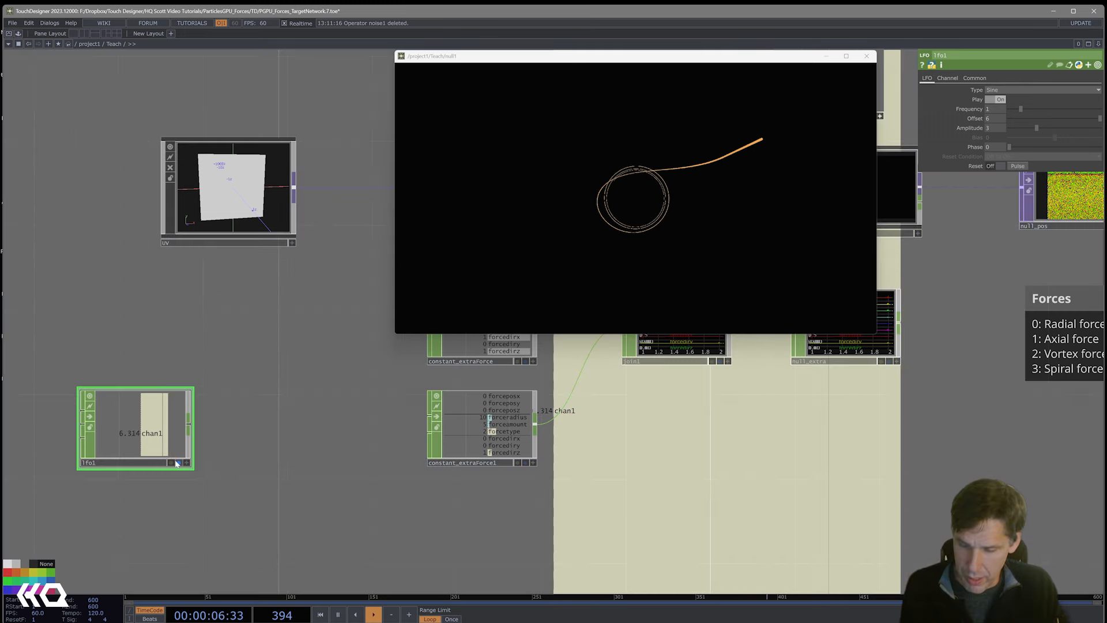
left_click(177, 463)
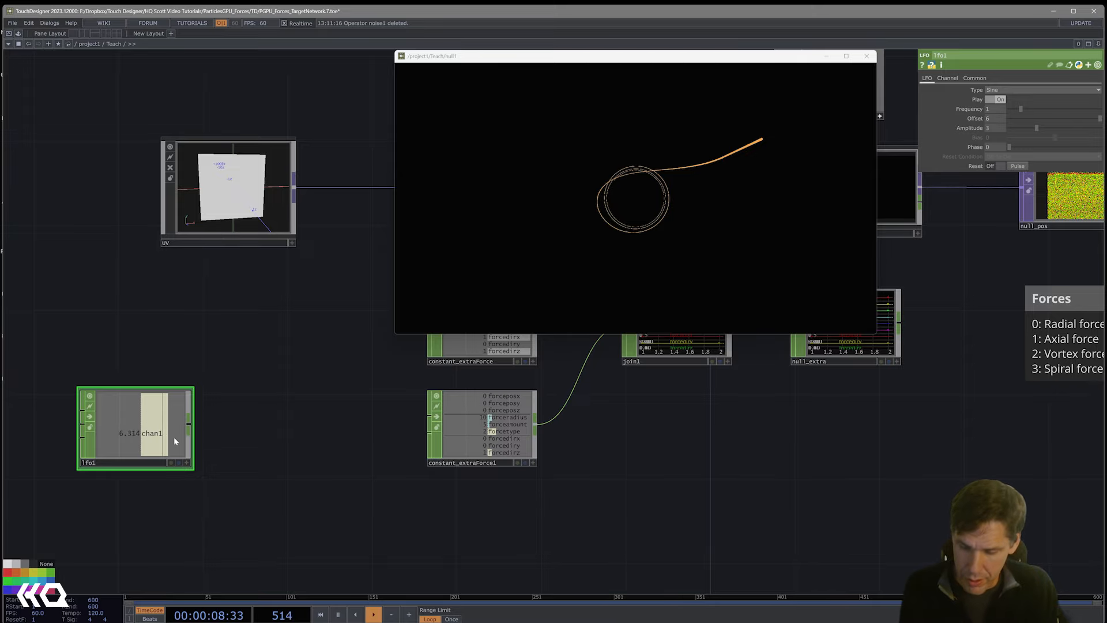
right_click(188, 433)
left_click(287, 430)
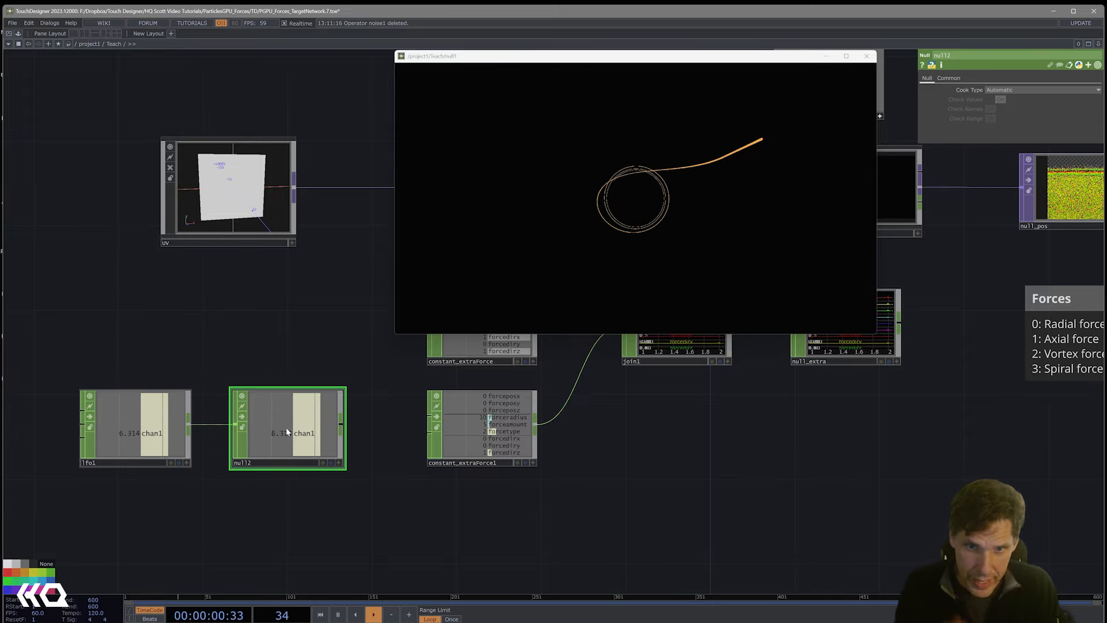
left_click(497, 441)
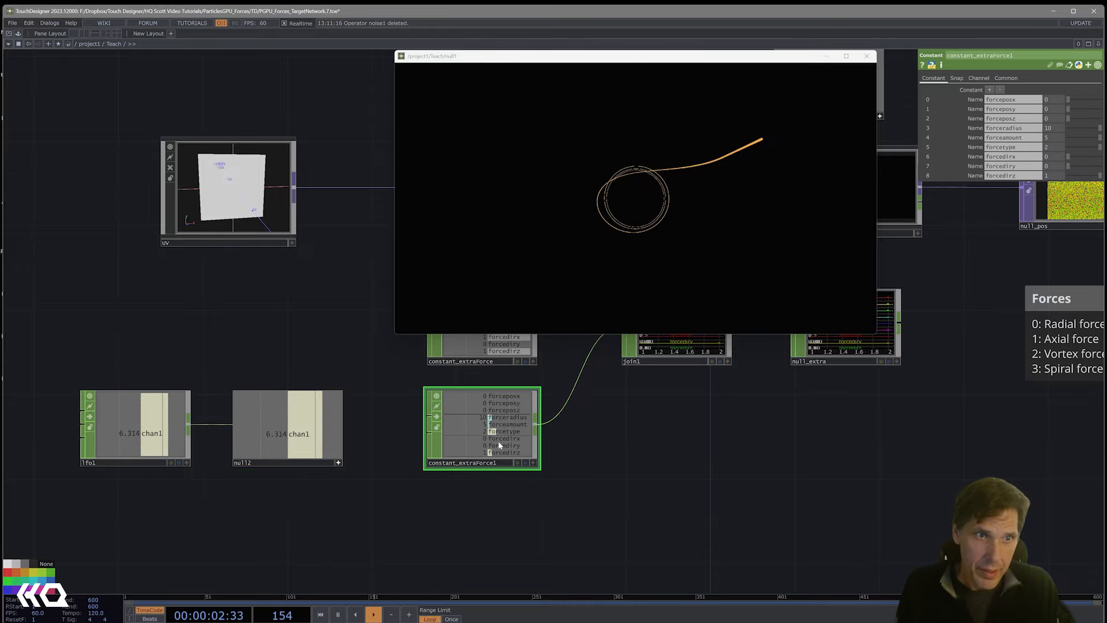
Slow lfo1 down by setting its frequency to 0.01
left_click(174, 439)
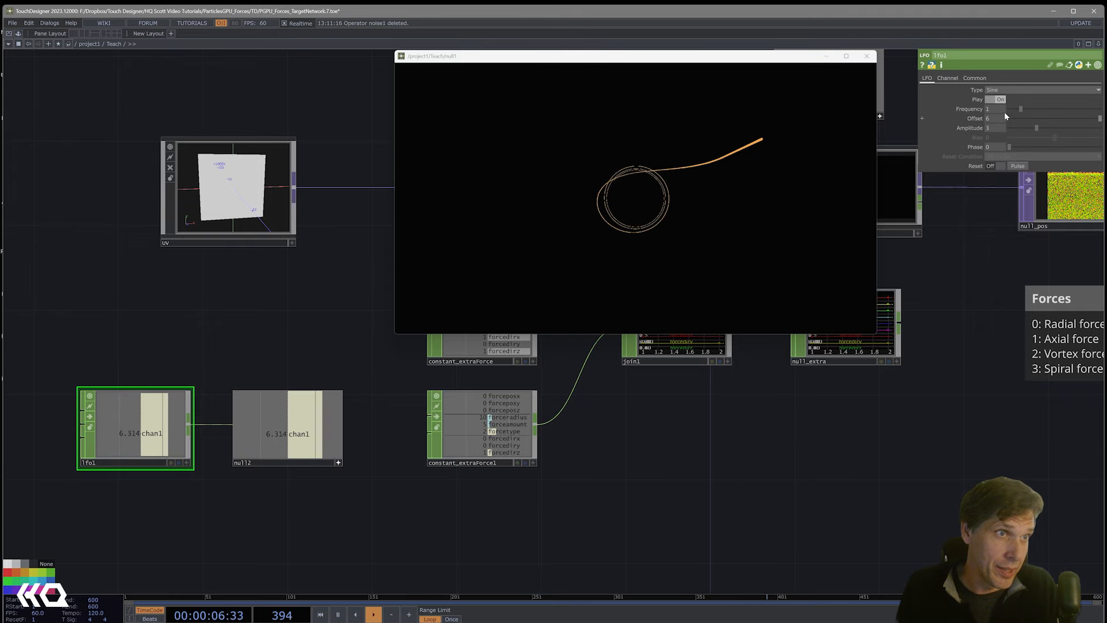
type(".01")
key("Return")
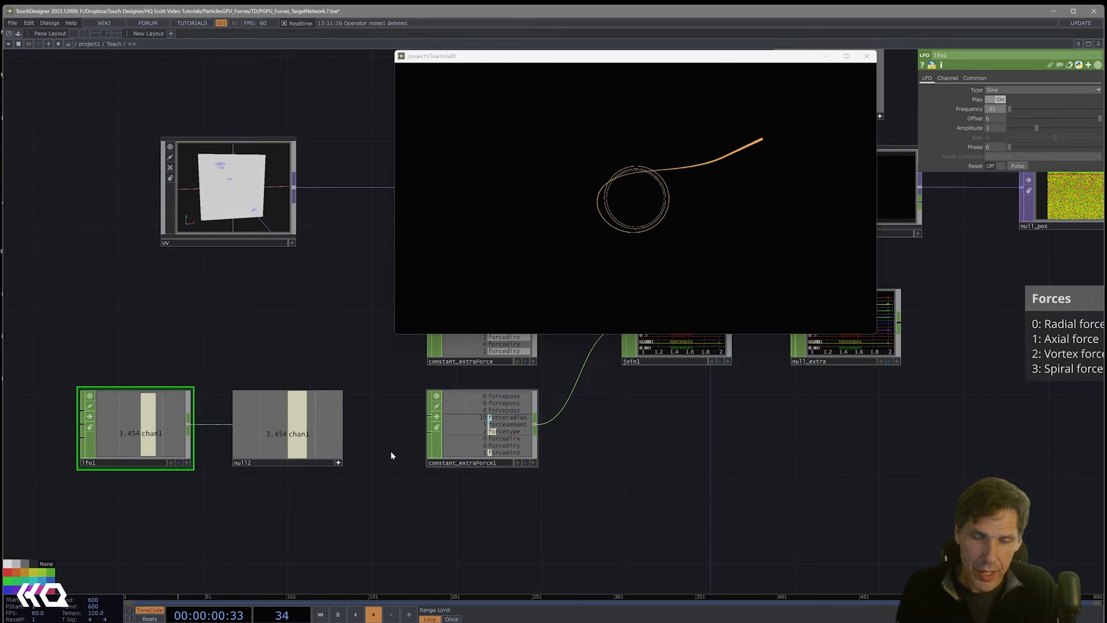
Export the chan1 channel of null2 to the forceradius value of constant_extraForce1 using Export CHOP
left_click(494, 433)
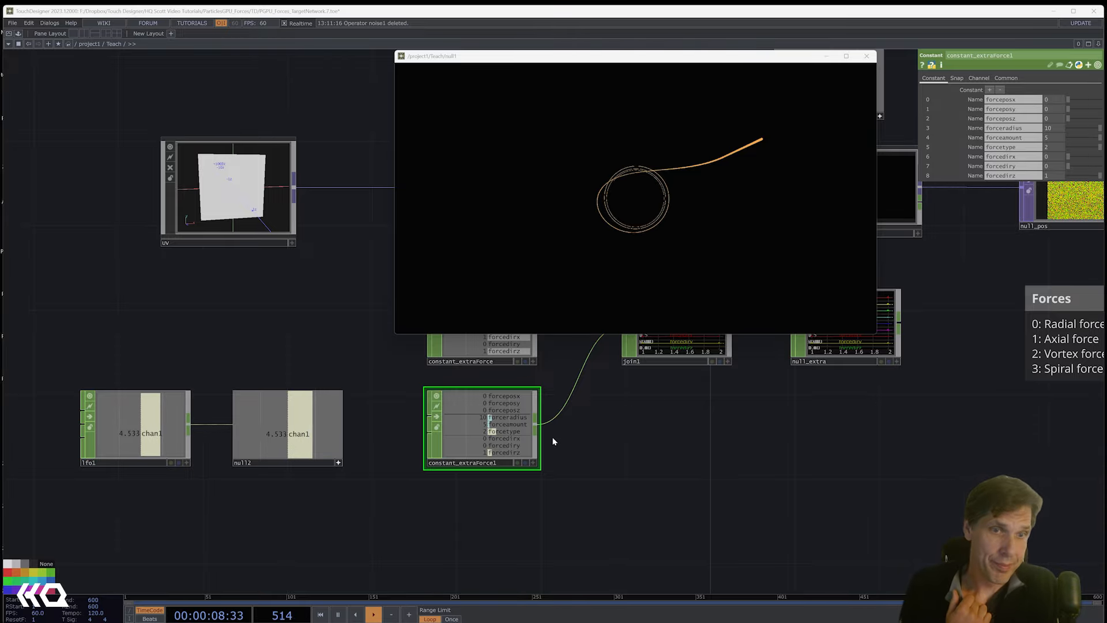
left_click_drag(300, 434, 1033, 119)
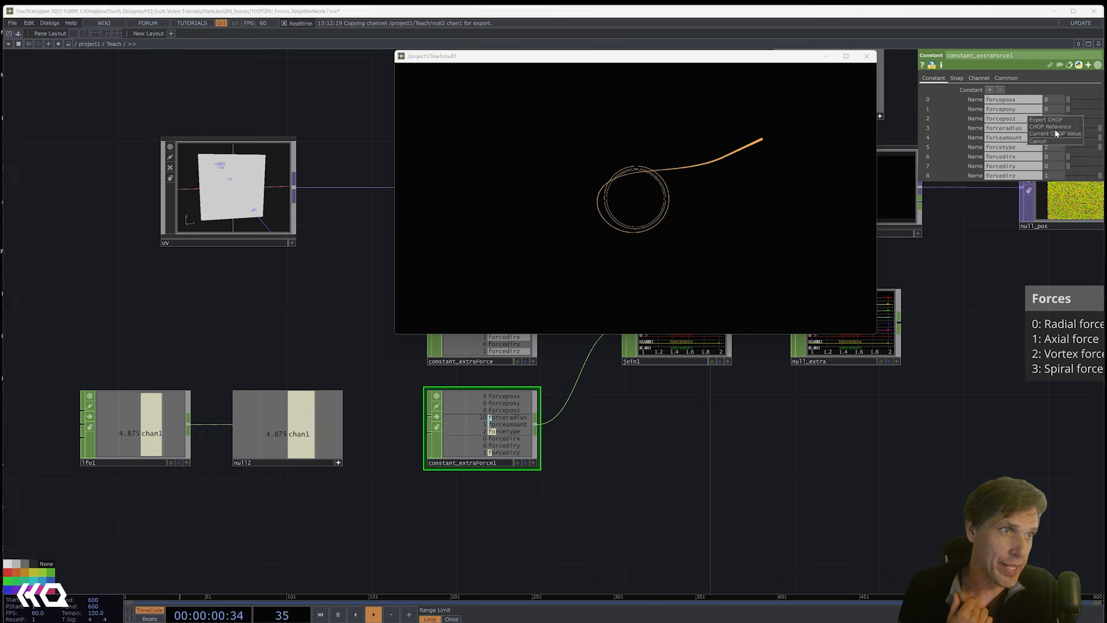
left_click(1046, 119)
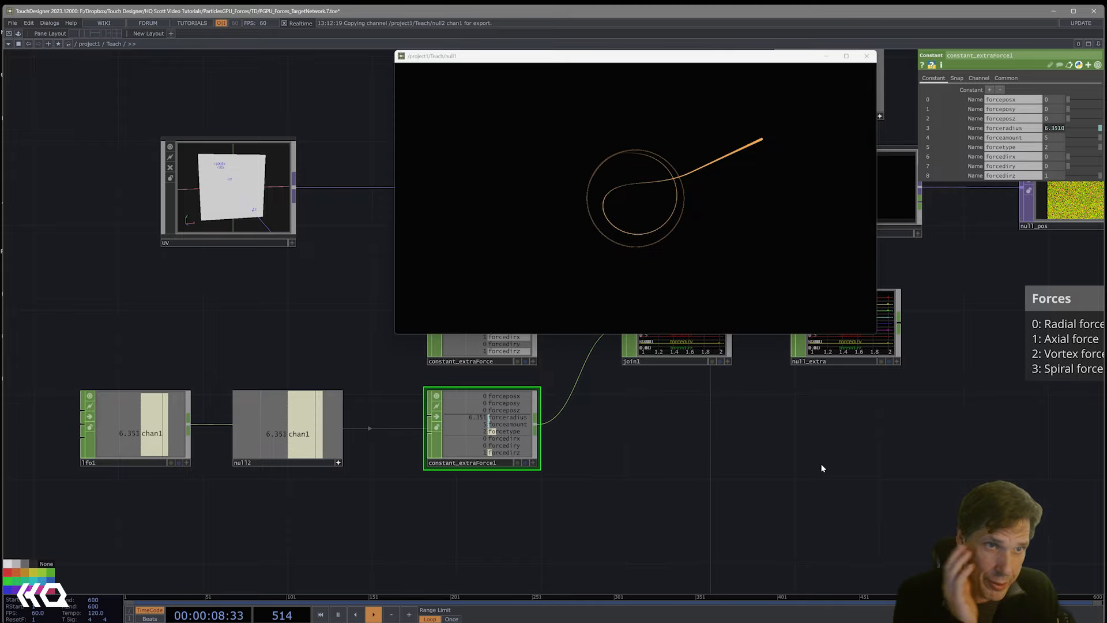
Set the frequency of lfo1 to 0.03
left_click(145, 435)
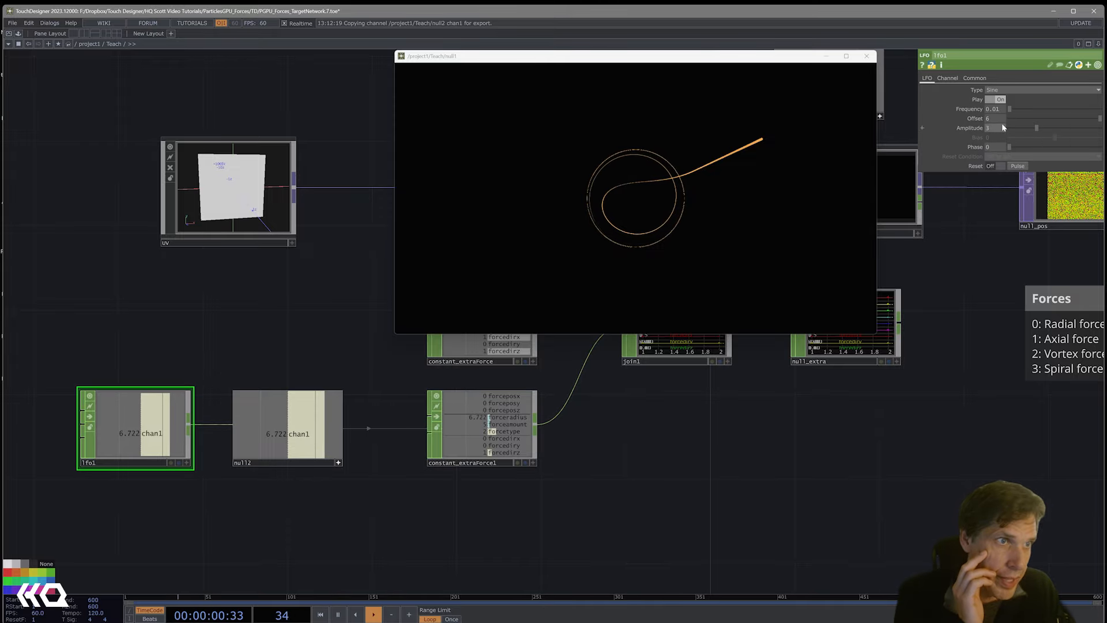
type("3")
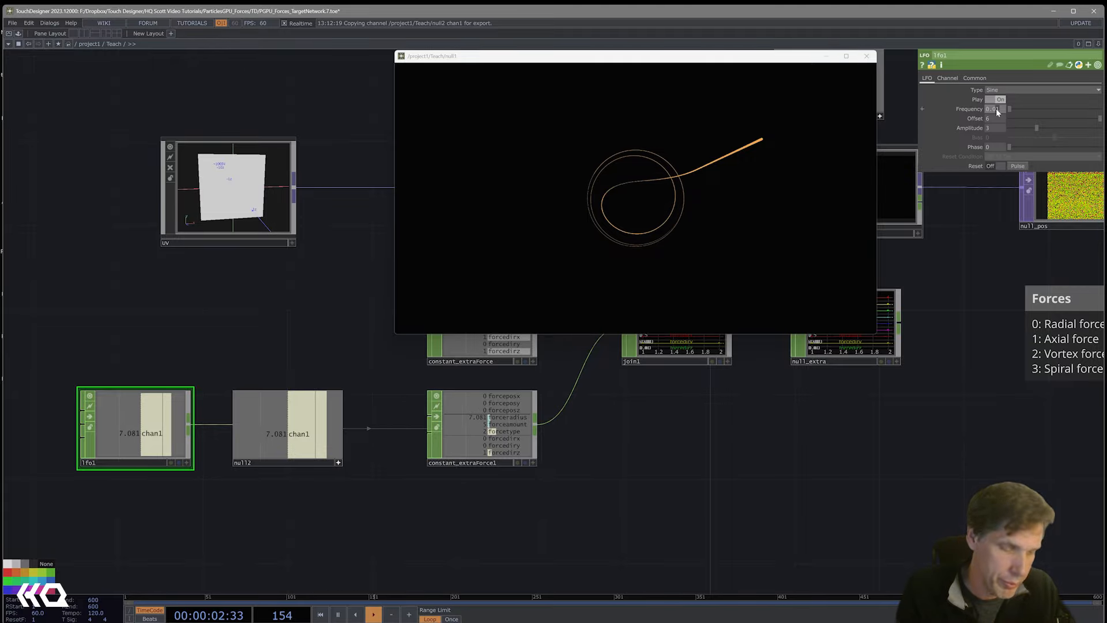
left_click_drag(789, 489, 790, 488)
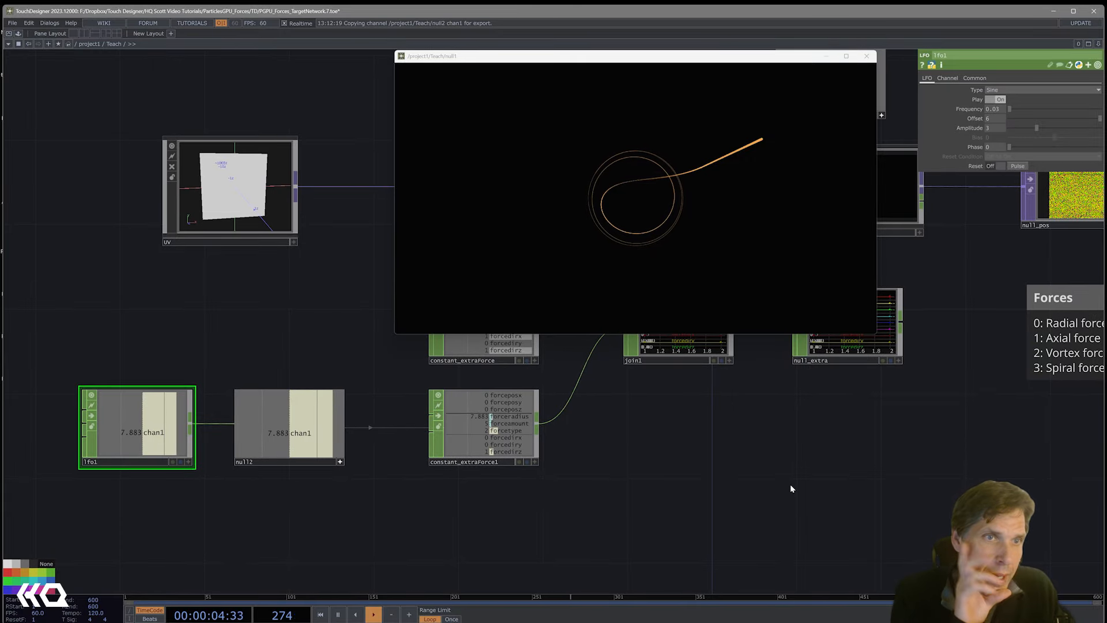
Move the floating null1 viewer window aside to uncover the camera, geometry and render part of the network
mouse_move(883, 438)
left_mouse_down()
mouse_move(741, 505)
mouse_move(763, 512)
left_mouse_up()
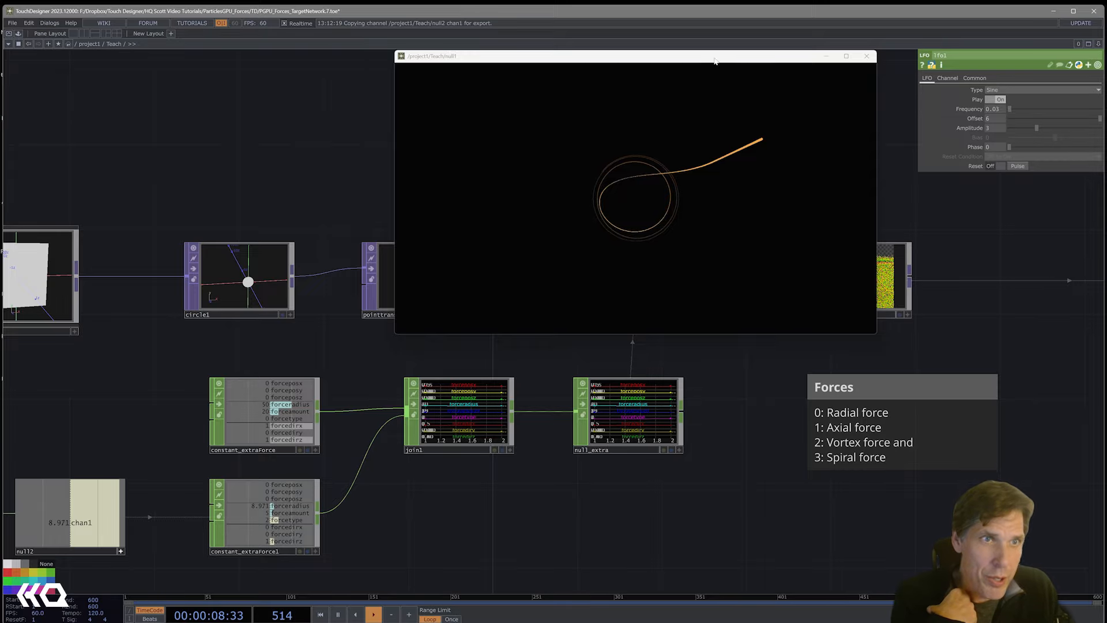
left_click_drag(724, 56, 376, 83)
left_click_drag(758, 412, 640, 481)
left_click_drag(977, 435, 785, 440)
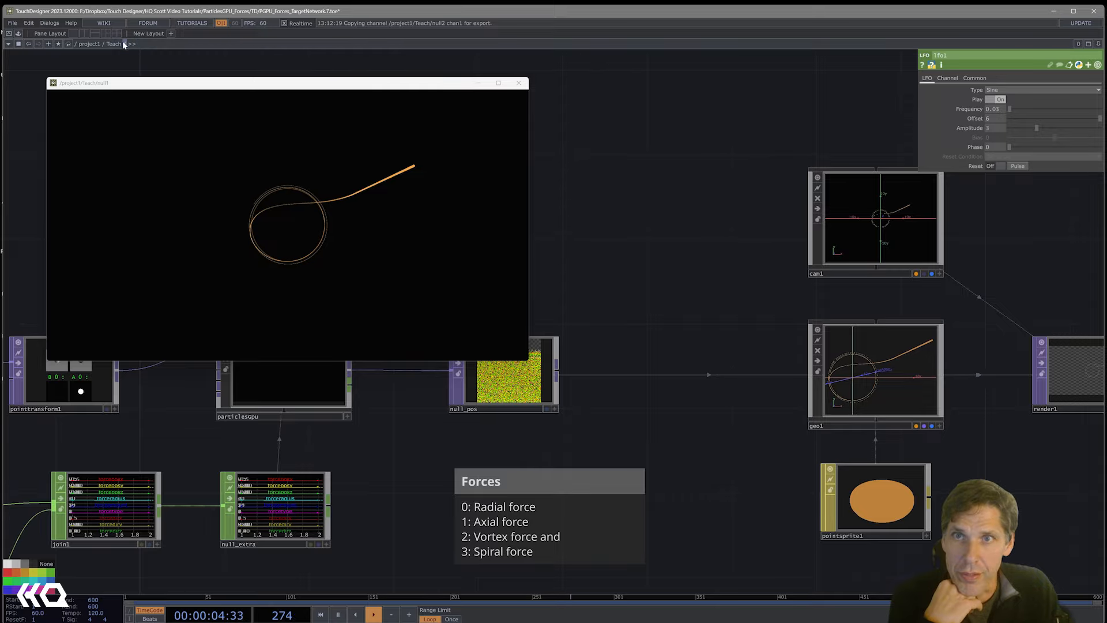
Split the workspace into two side-by-side panes, turn the second into a Geometry Viewer and make it narrower
left_click(86, 34)
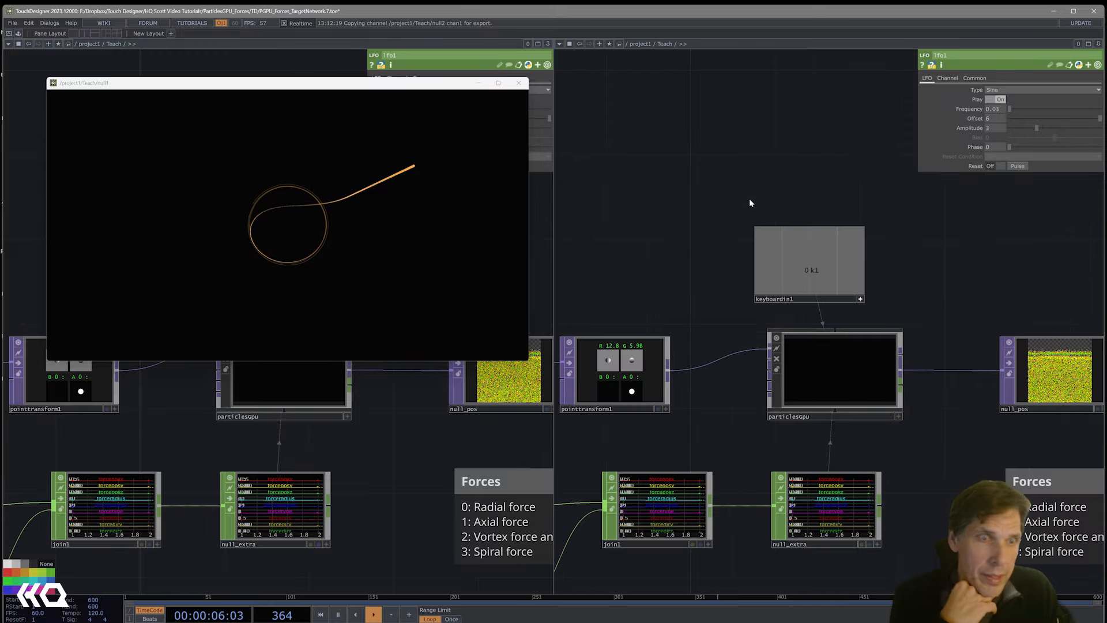
left_click(559, 44)
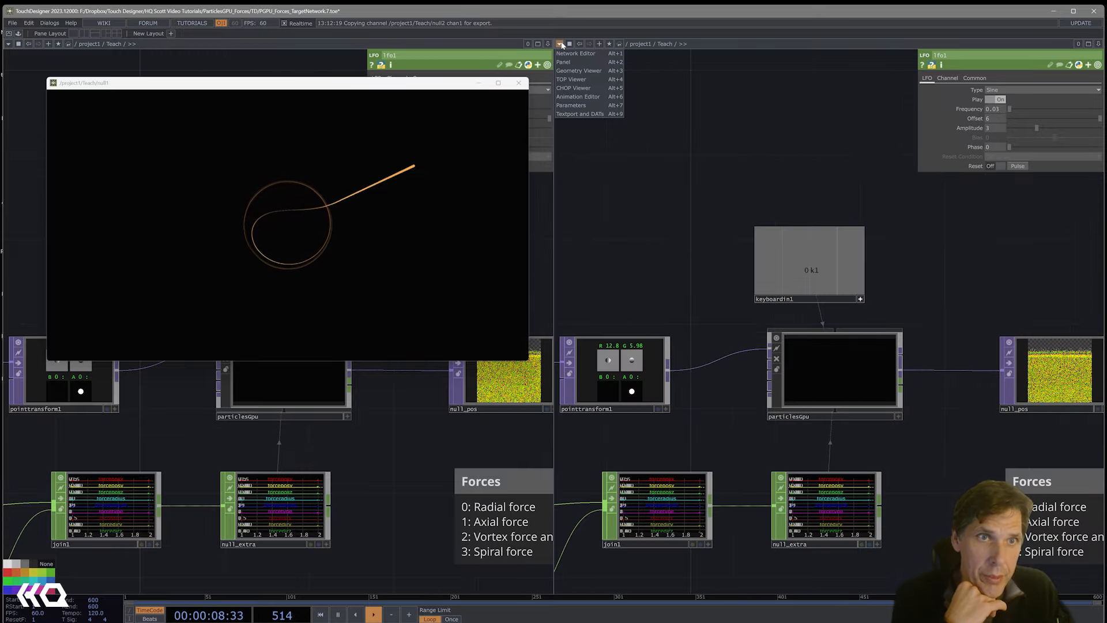
left_click(579, 72)
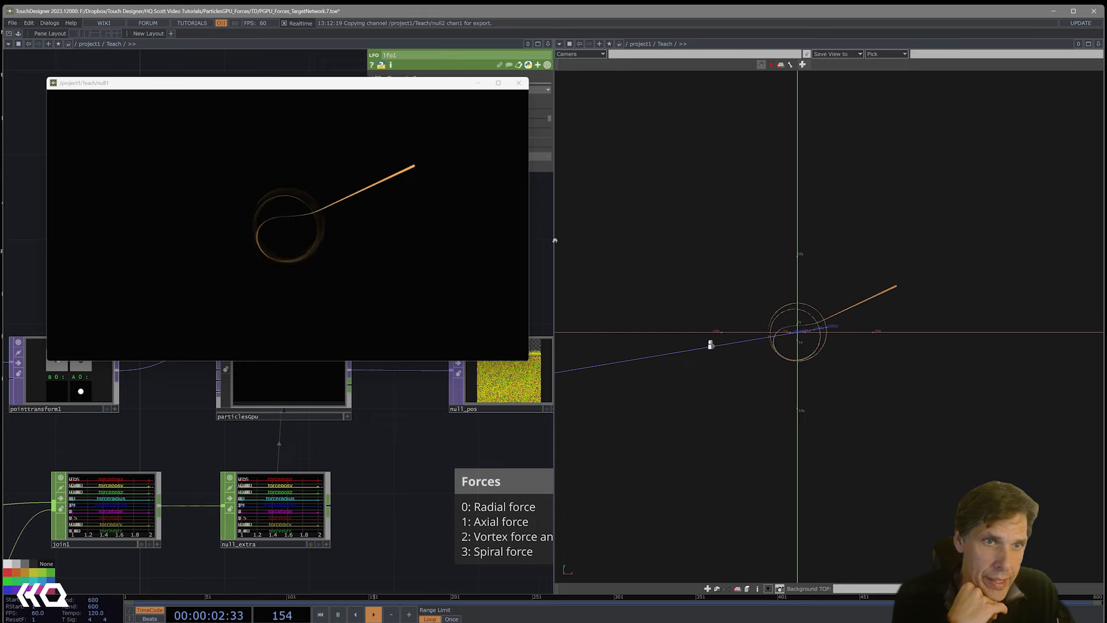
left_click_drag(555, 239, 571, 243)
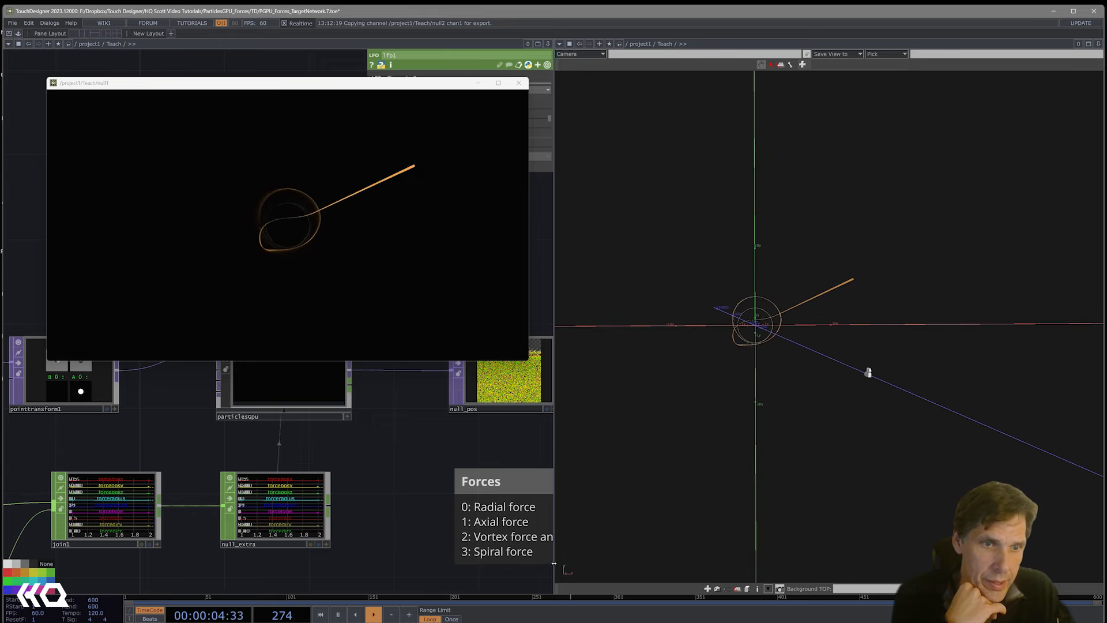
left_click_drag(552, 566, 713, 557)
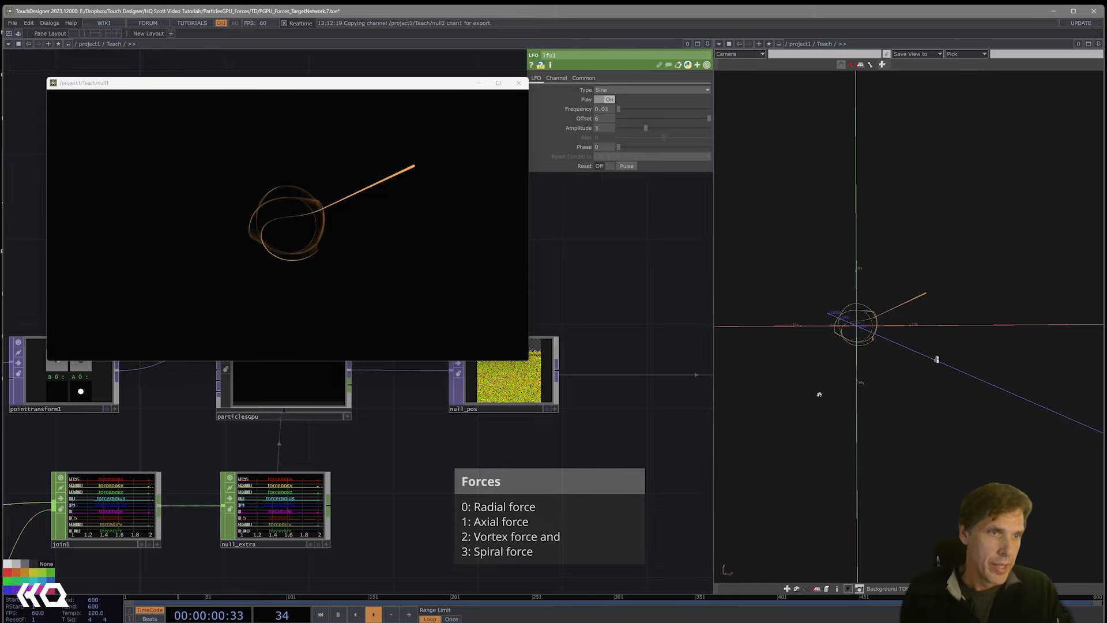
Examine the particle path around the origin from several angles in the Geometry Viewer
left_click_drag(820, 395, 861, 402)
right_click(793, 384)
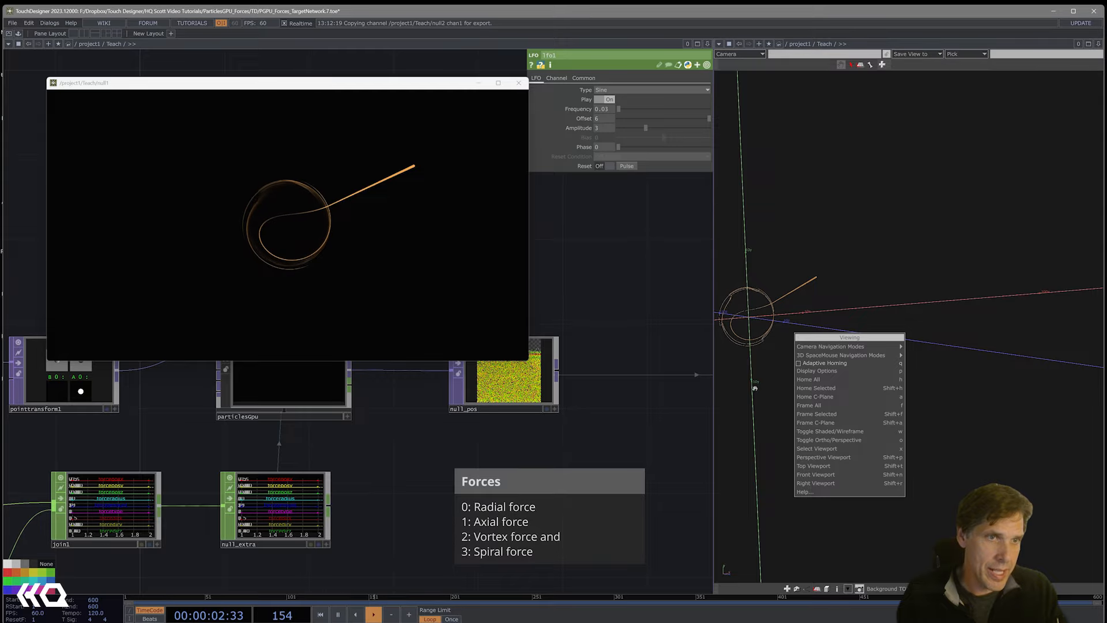
scroll(755, 388, "down", 2)
left_click(778, 398)
left_click_drag(779, 398, 792, 419)
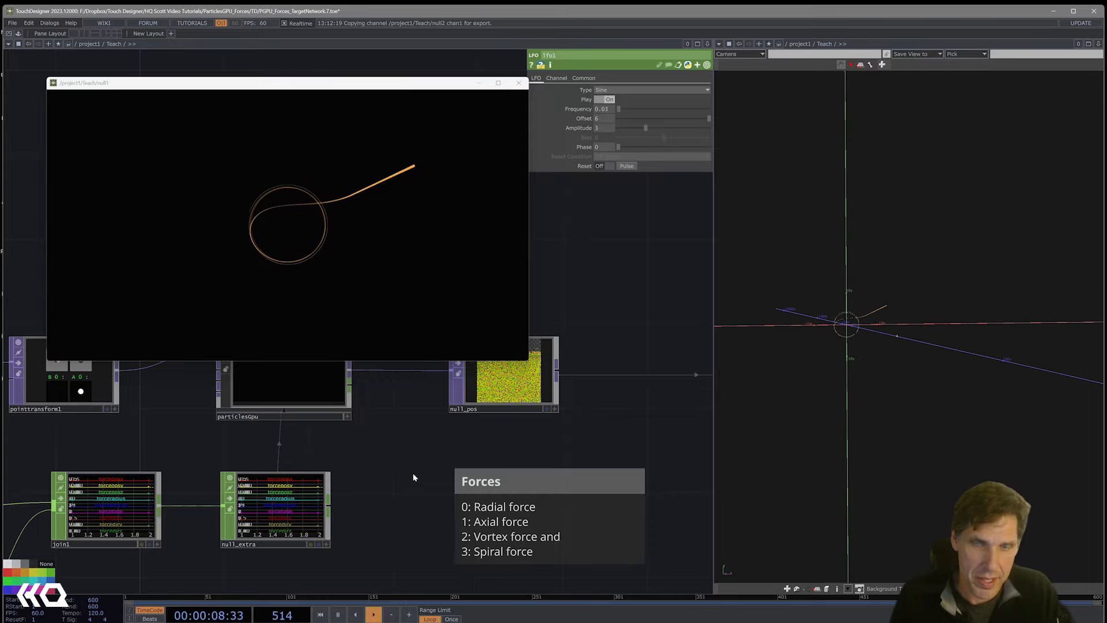
Set the frequency of lfo1 to 0.08 and inspect the particle motion in the 3D view
scroll(413, 477, "down", 3)
left_click_drag(257, 527, 499, 492)
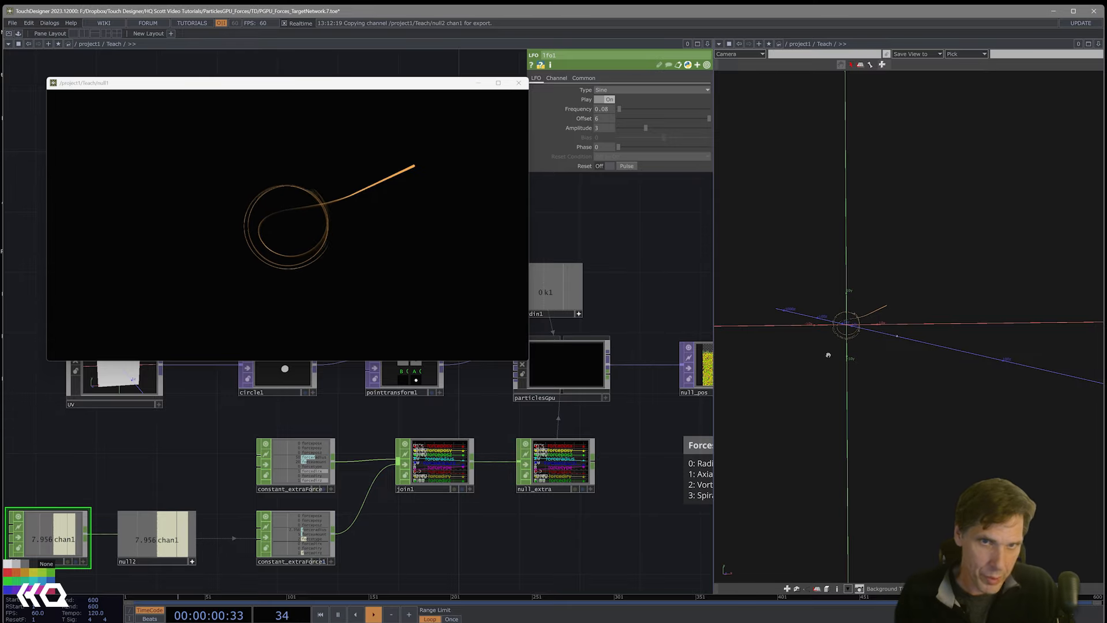
left_click_drag(828, 353, 819, 410)
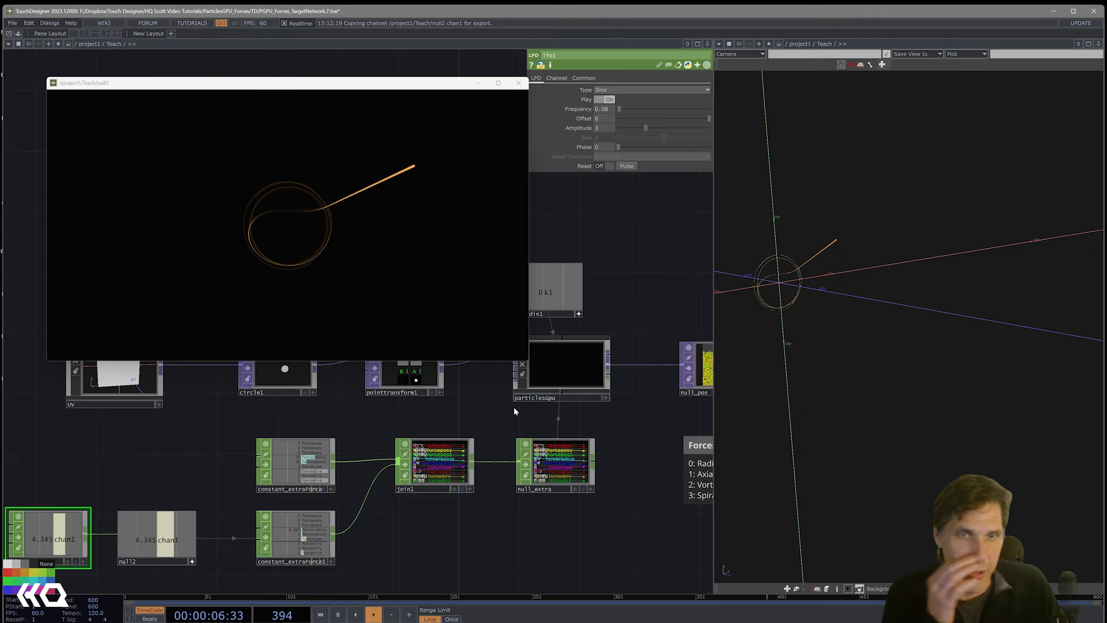
Point the vortex of constant_extraForce1 along Y by setting forcediry to 1 and forcedirz to 0, and inspect the particles in 3D
left_click_drag(185, 440, 271, 418)
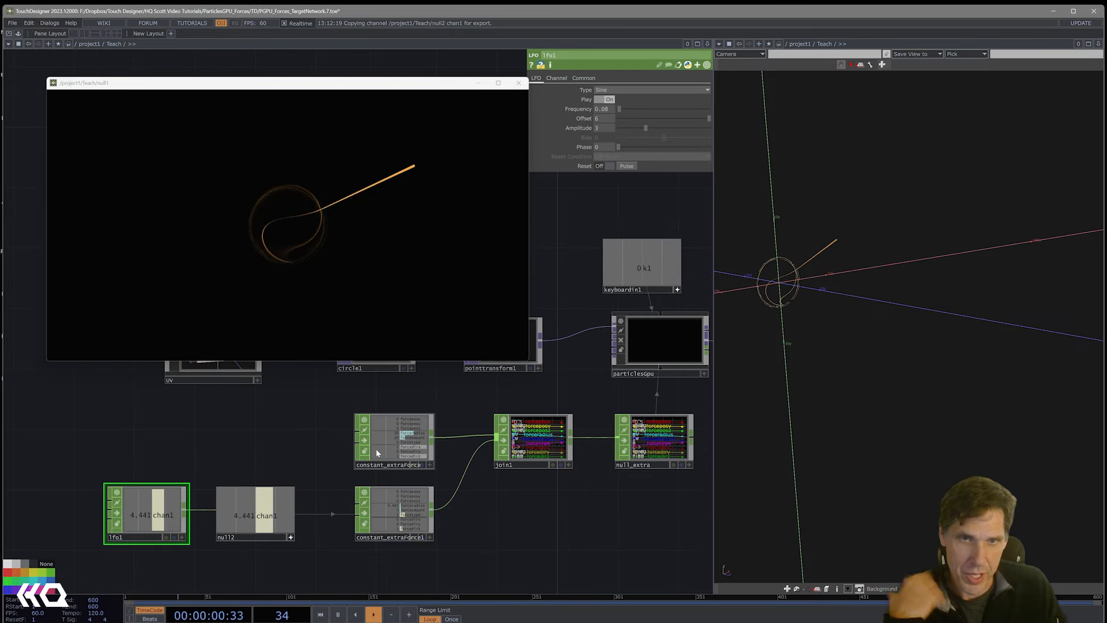
left_click(409, 517)
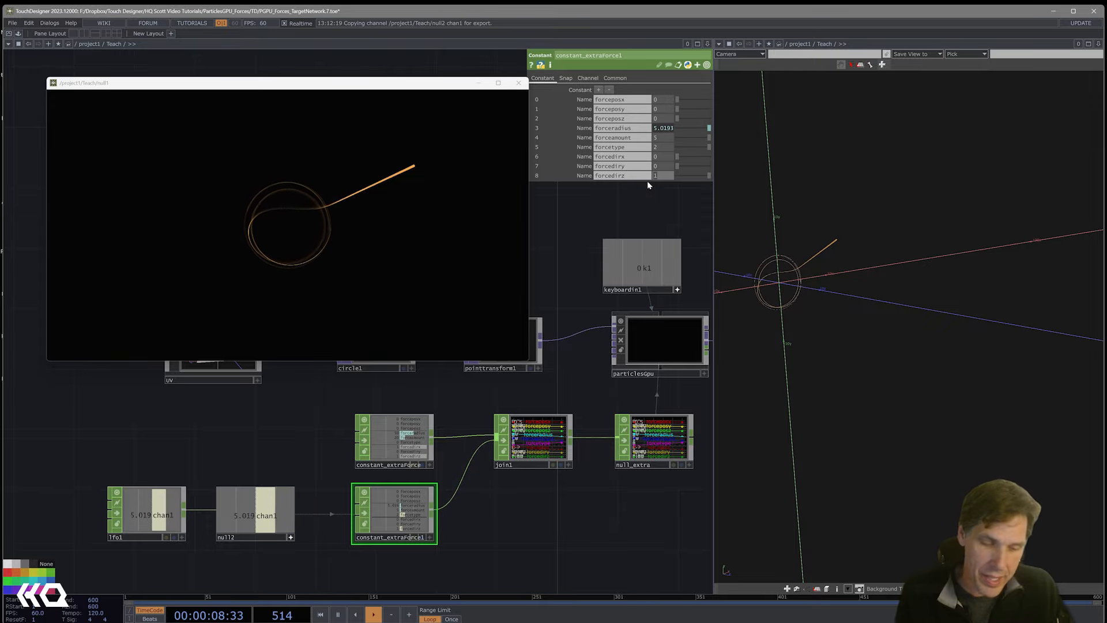
type("0")
key("Return")
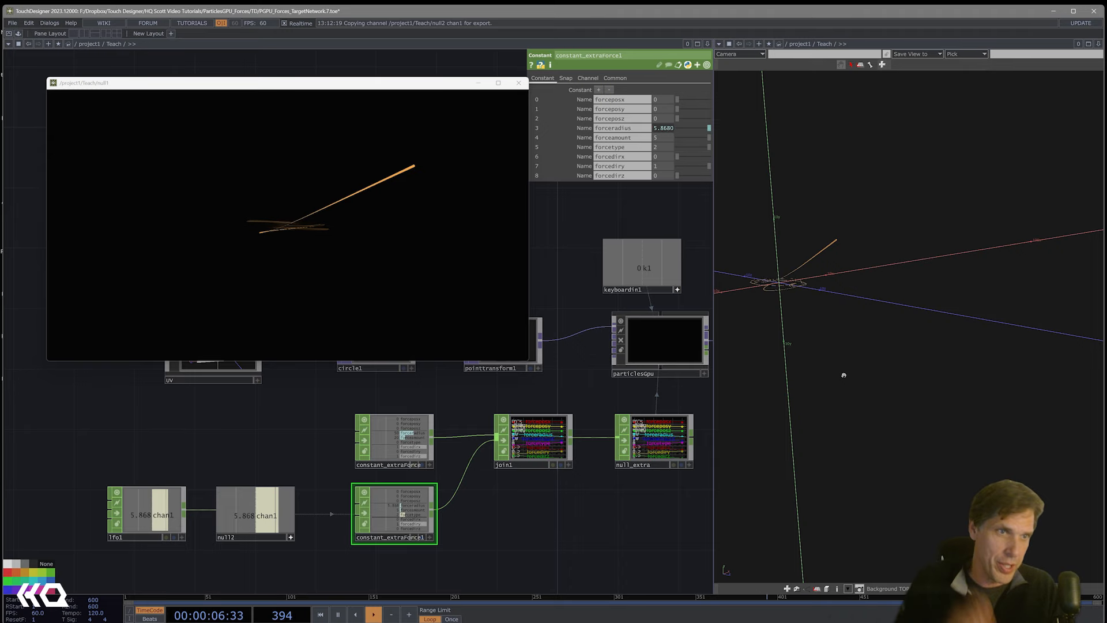
left_click_drag(803, 318, 863, 377)
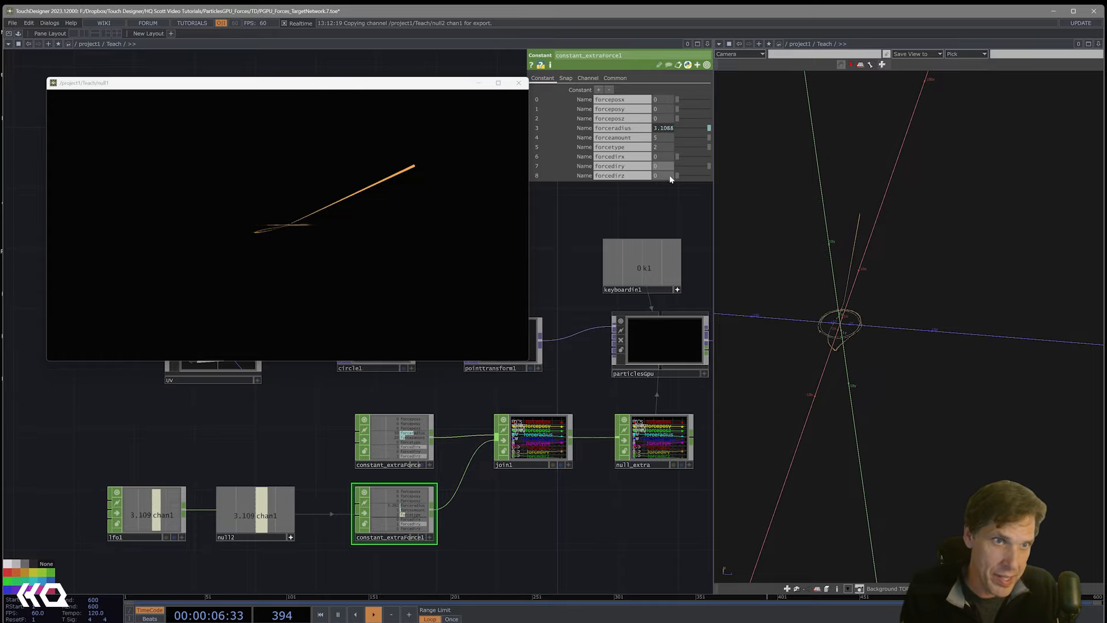
Return the vortex of constant_extraForce1 to the Z axis with forcedirz at 1 and forcediry at 0
left_click_drag(677, 176, 711, 176)
left_click_drag(970, 554, 892, 448)
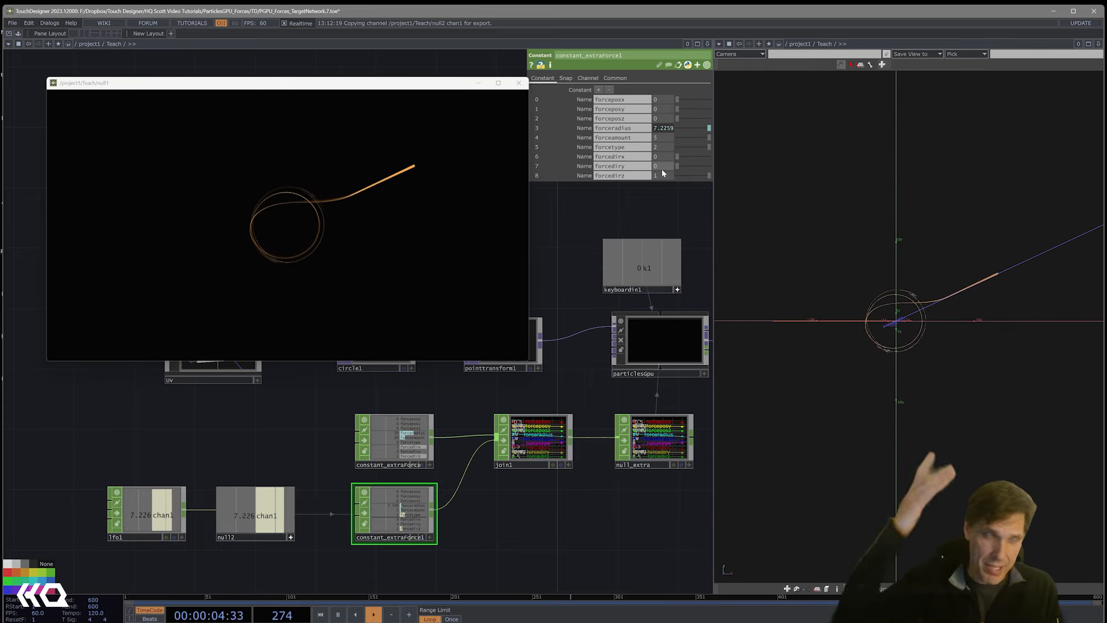
Rename the radial force operator constant_extraForce as constant_RadialBIG
left_click_drag(505, 519, 493, 483)
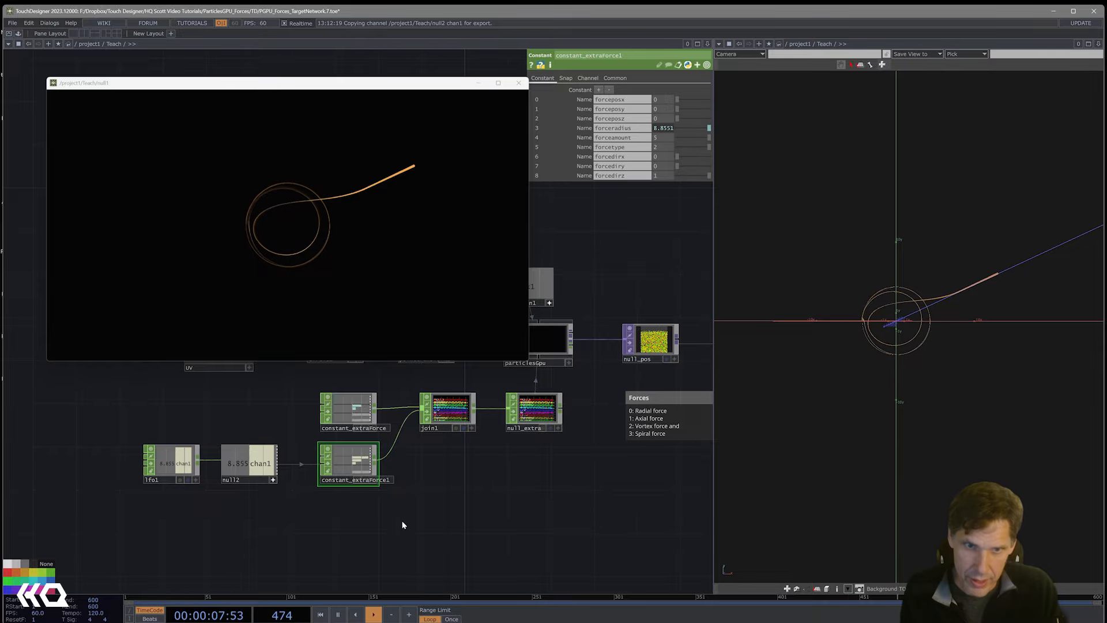
left_click(356, 404)
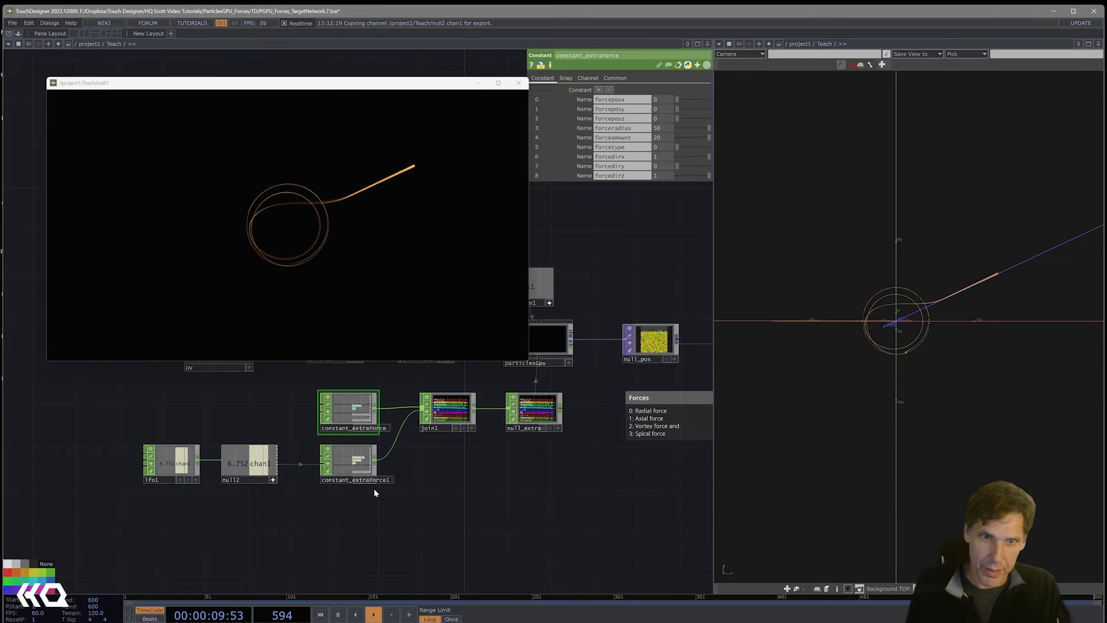
scroll(369, 435, "up", 3)
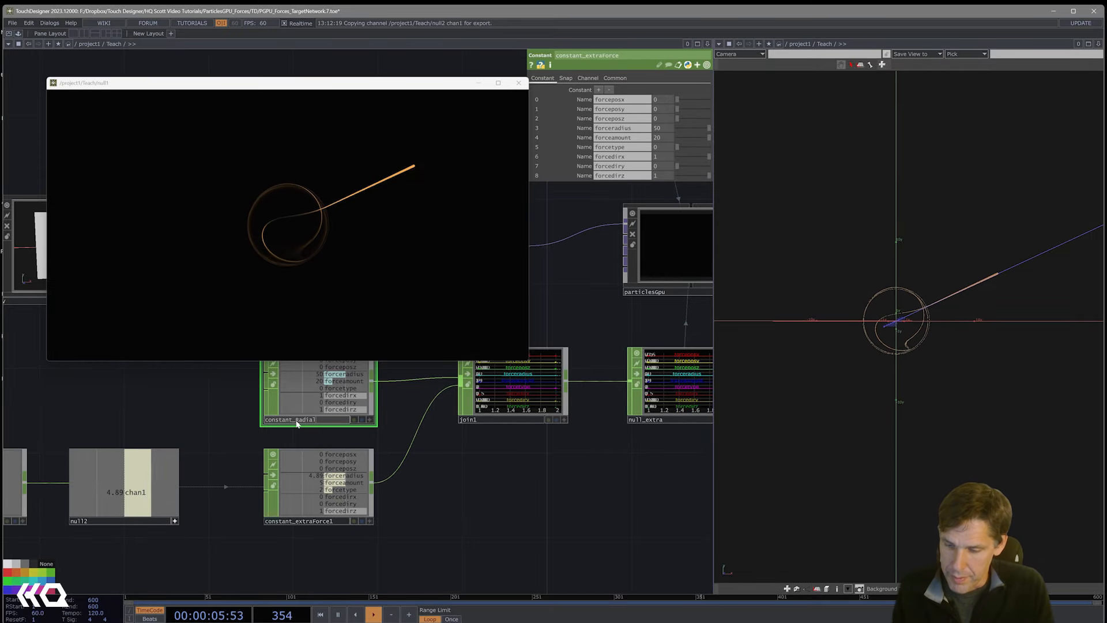
type("IG")
key("Return")
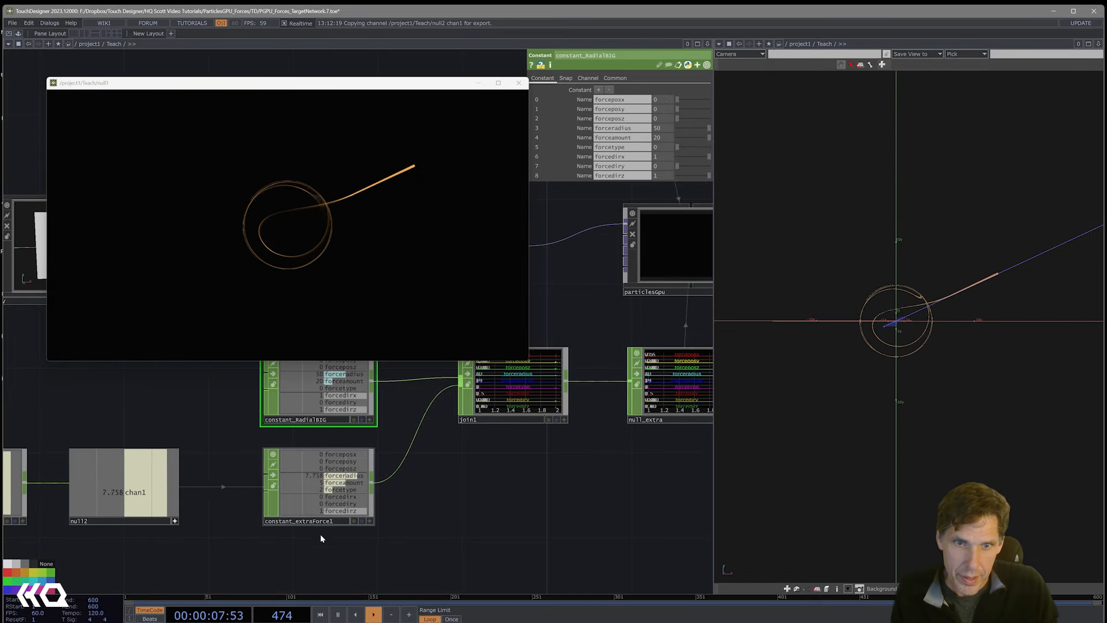
Rename the vortex force operator constant_extraForce1 as constant_VortexZ
left_click(346, 523)
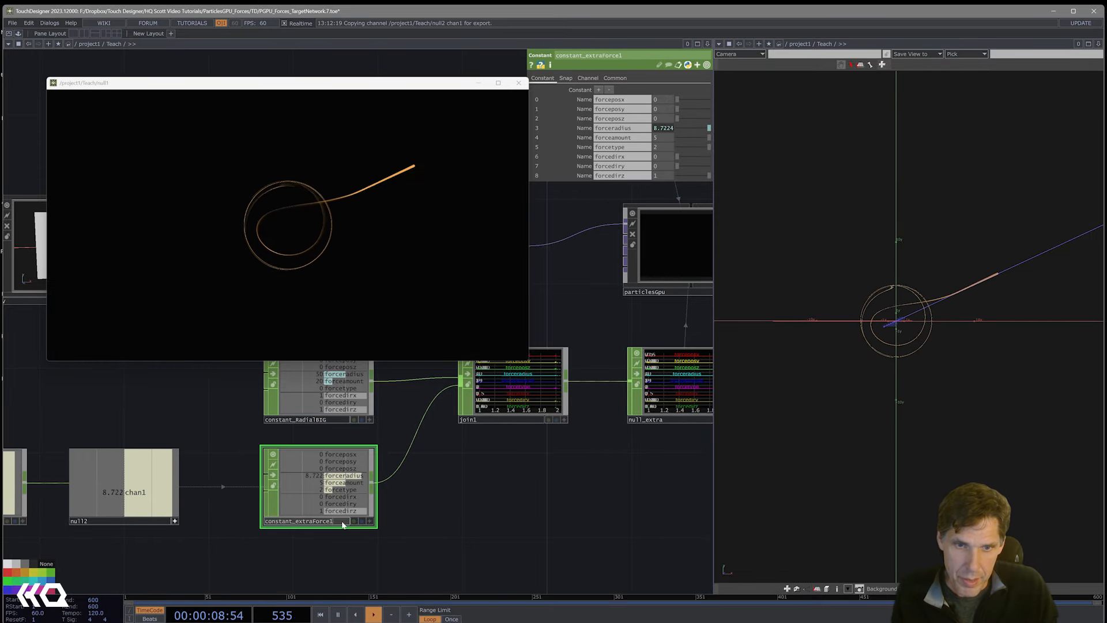
double_click(298, 522)
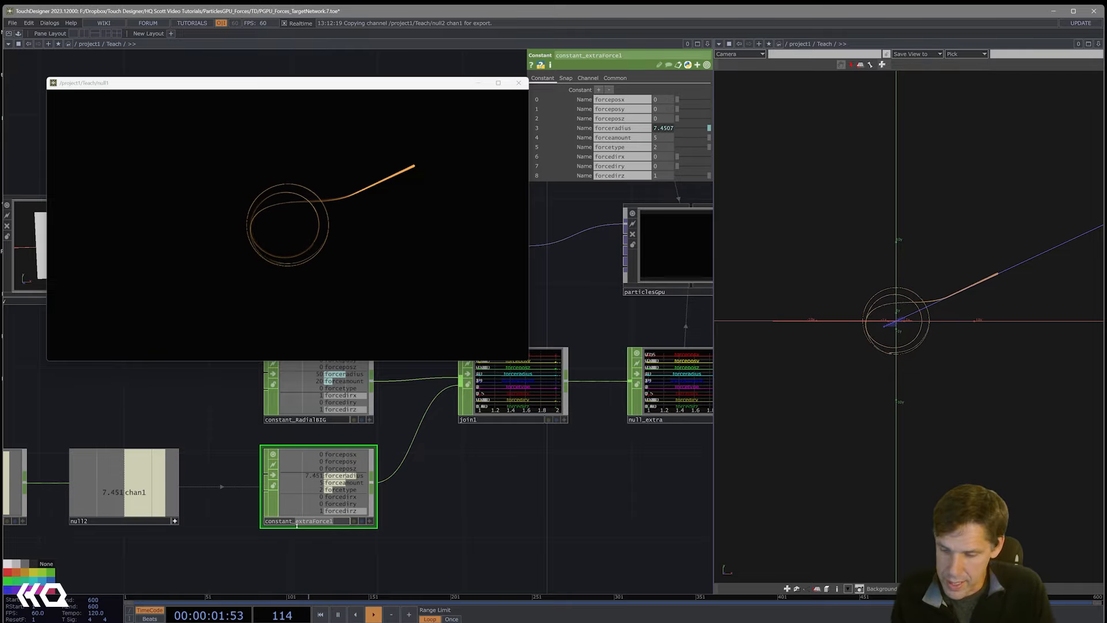
key("BackSpace")
type("y")
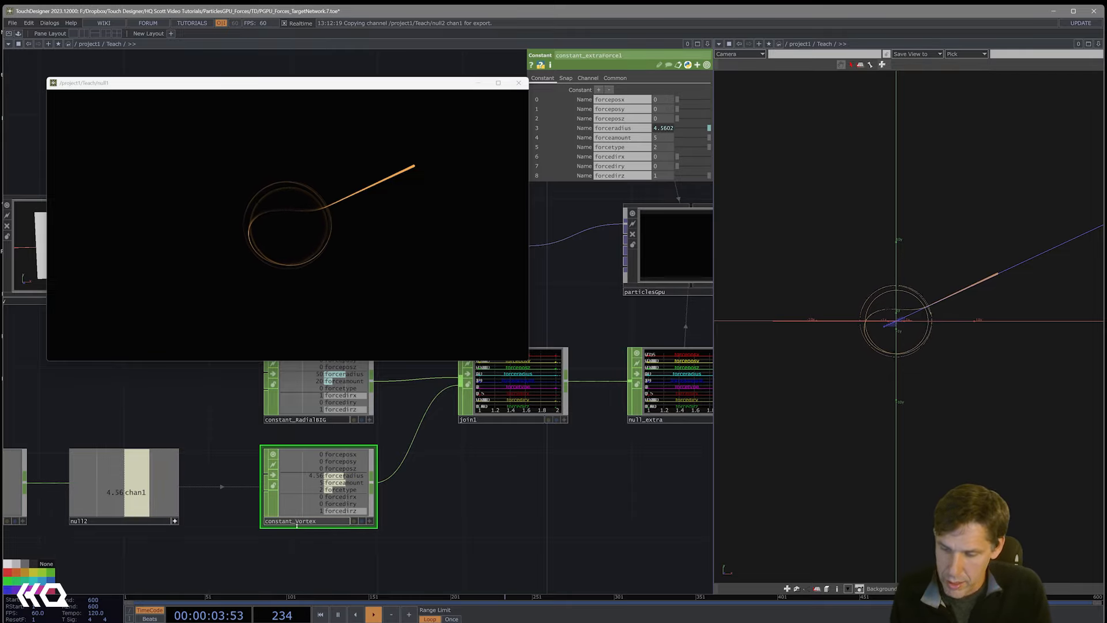
key("Return")
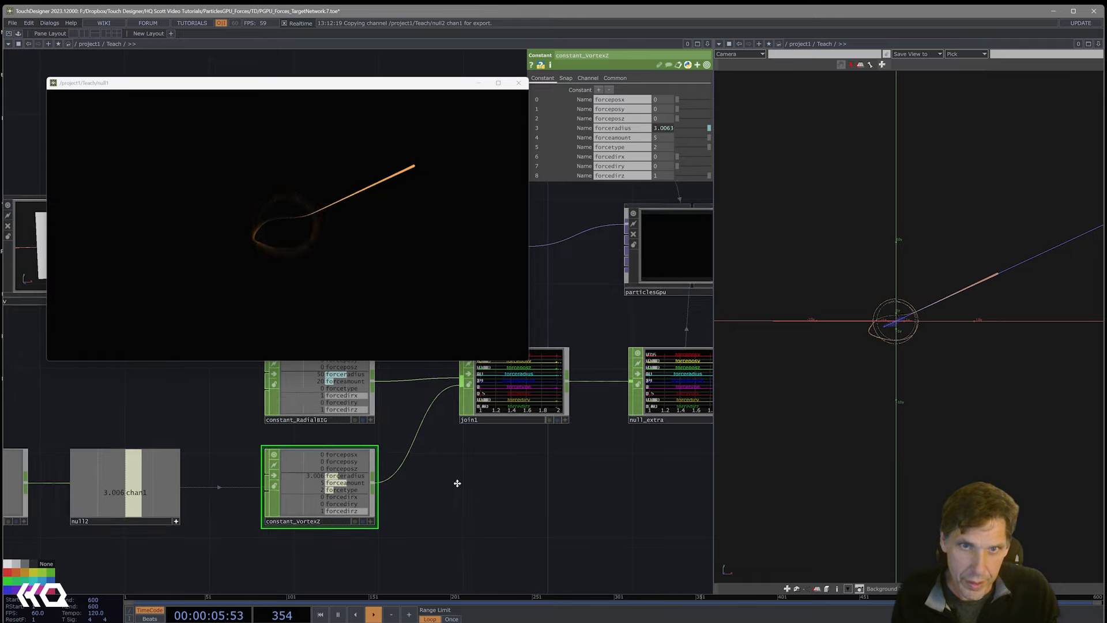
Duplicate constant_RadialBIG and place the copy below constant_VortexZ in the network
left_click_drag(452, 511, 453, 459)
scroll(490, 461, "down", 3)
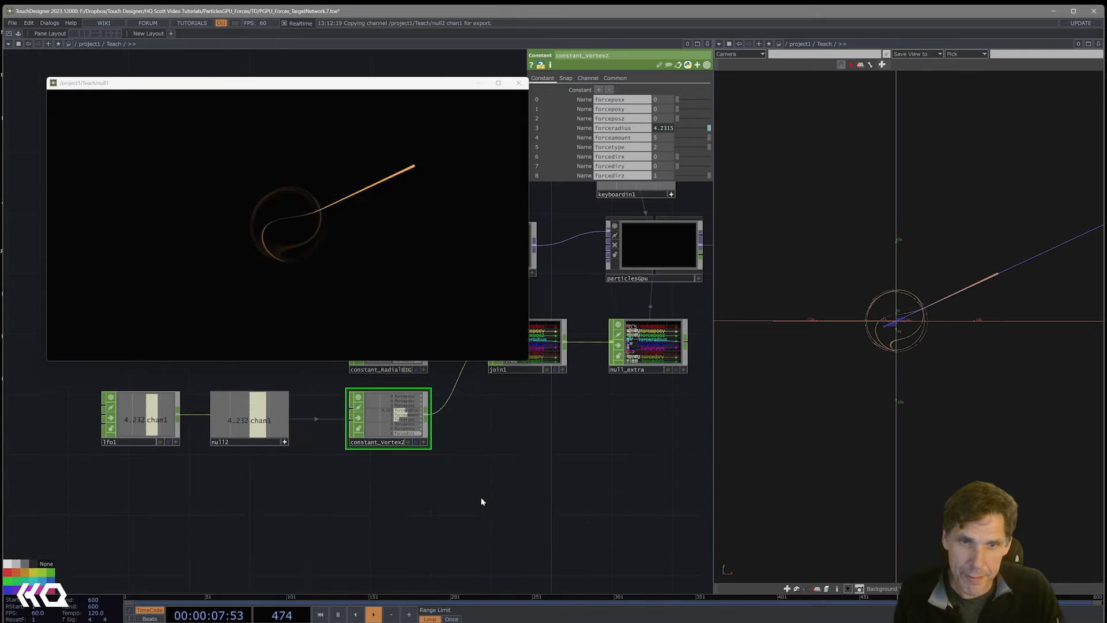
left_click_drag(490, 408, 490, 440)
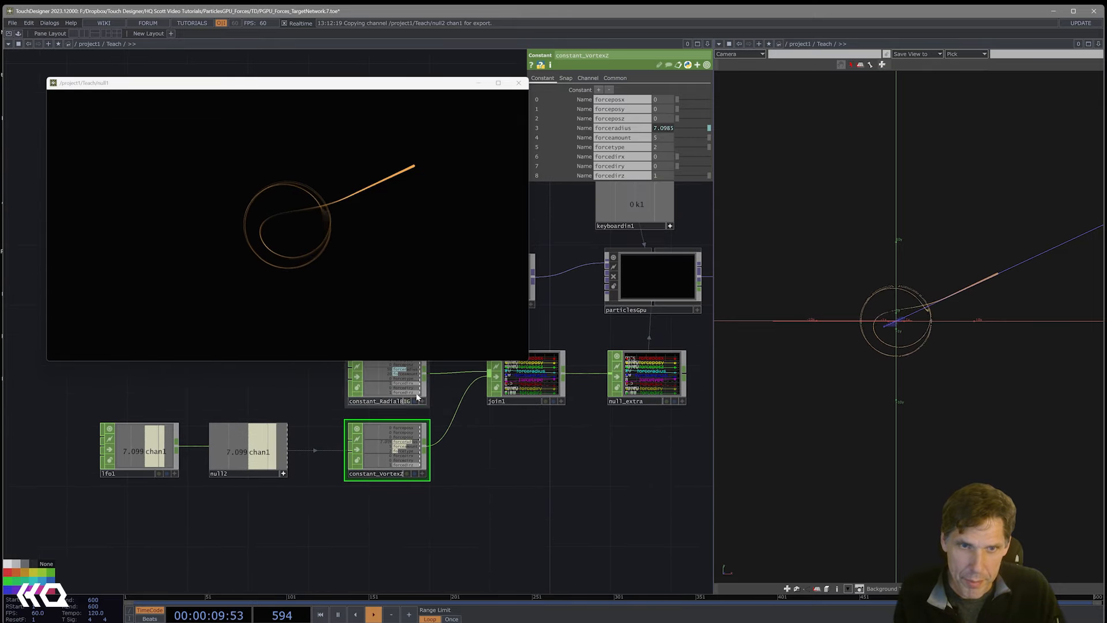
left_click(416, 392)
key("ctrl+c")
key("ctrl+v")
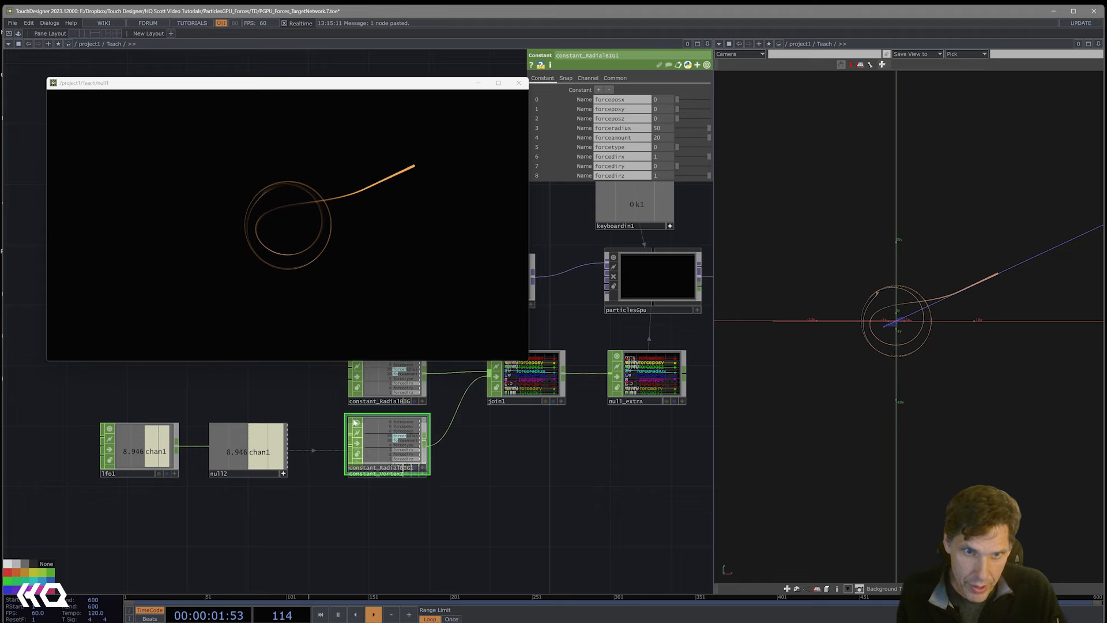
left_click_drag(400, 453, 405, 536)
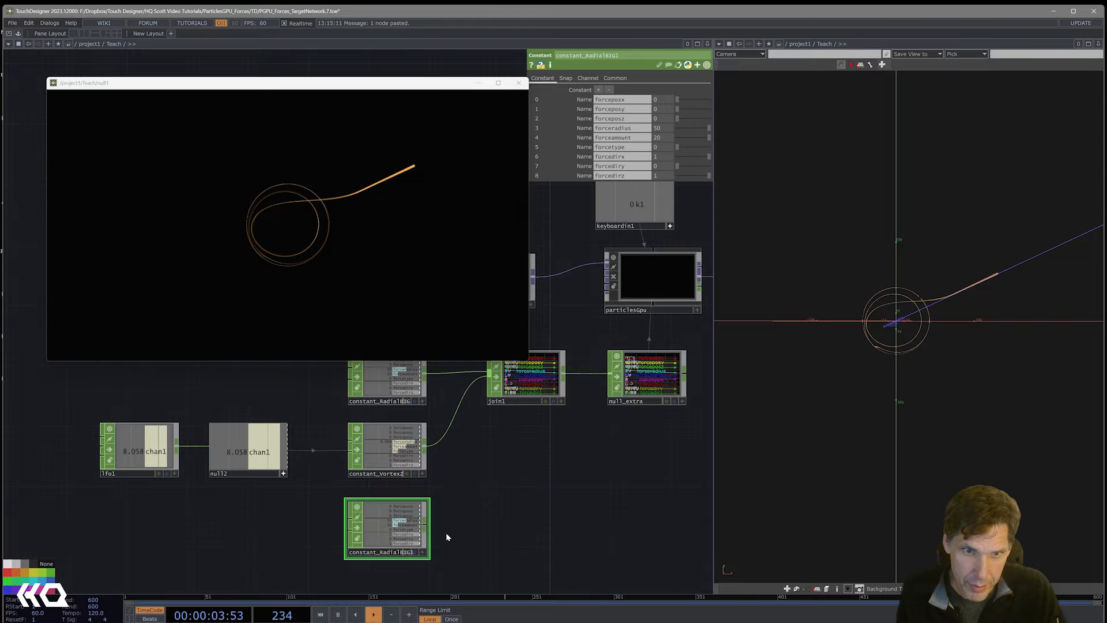
Rename the copied Constant operator as constant_vortexX
scroll(446, 532, "up", 3)
left_click(326, 575)
left_click_drag(323, 575, 275, 579)
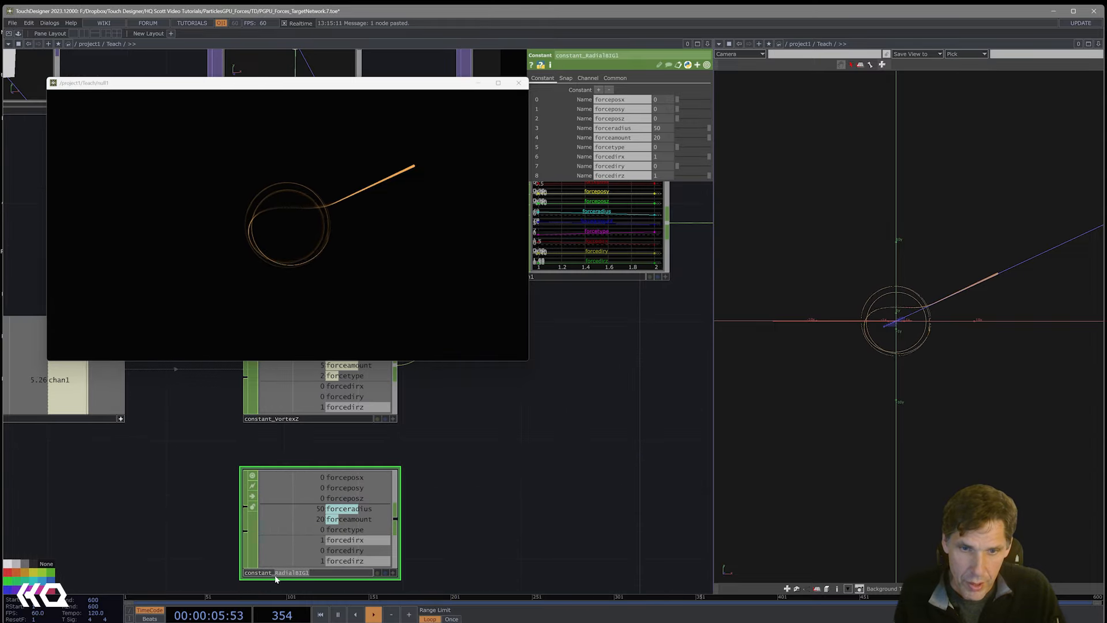
key("BackSpace")
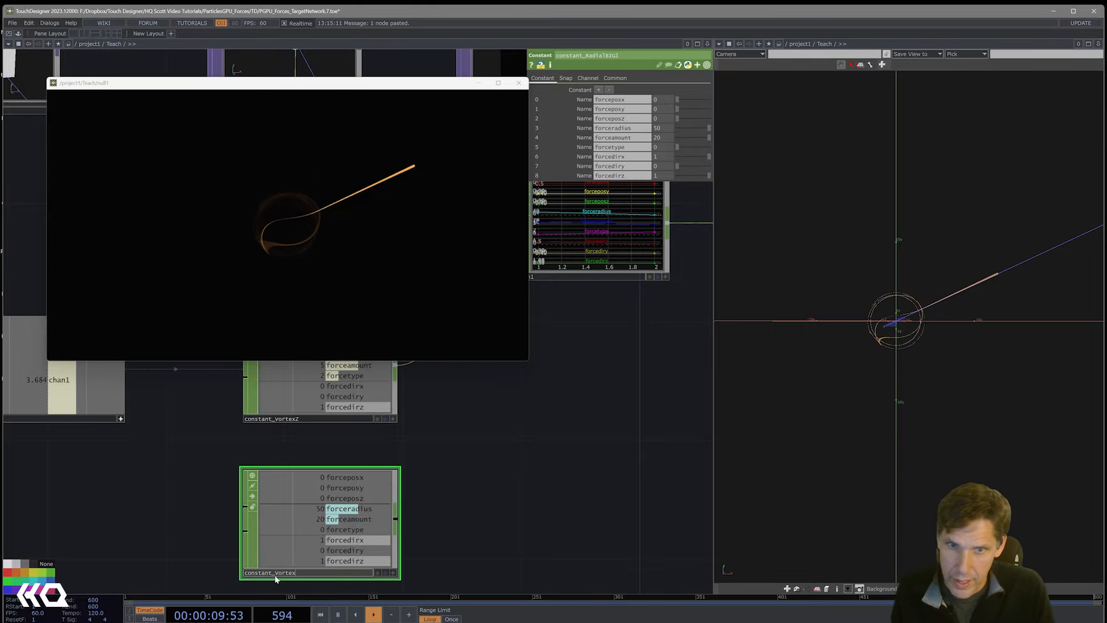
type("vortexX")
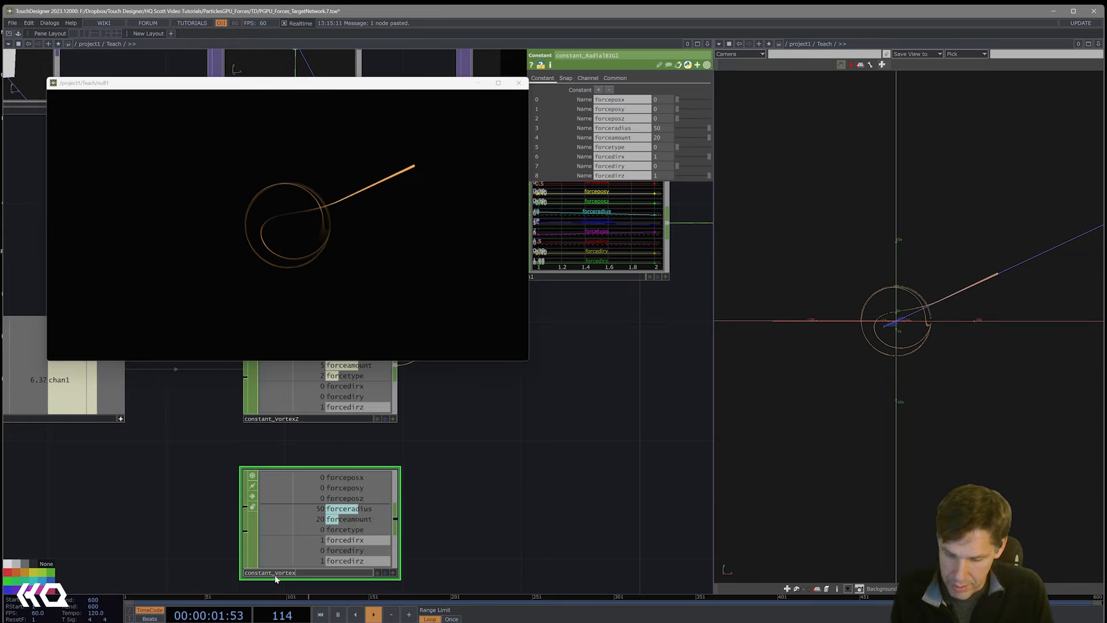
key("Return")
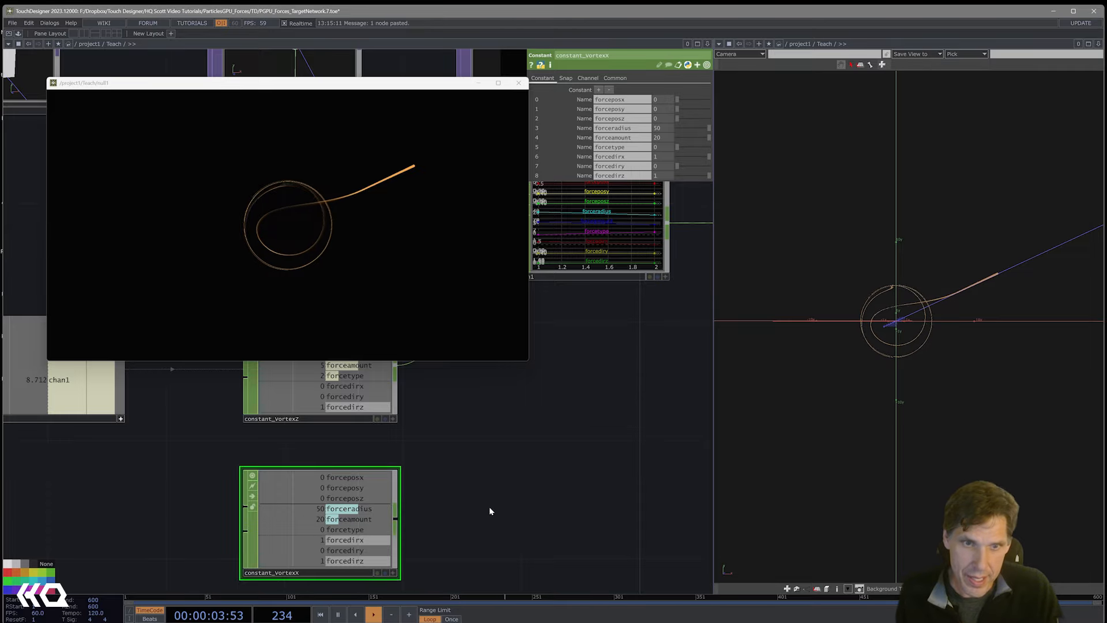
Connect the output of constant_vortexX to join1 as its third input and view the particles from another angle
scroll(490, 511, "down", 5)
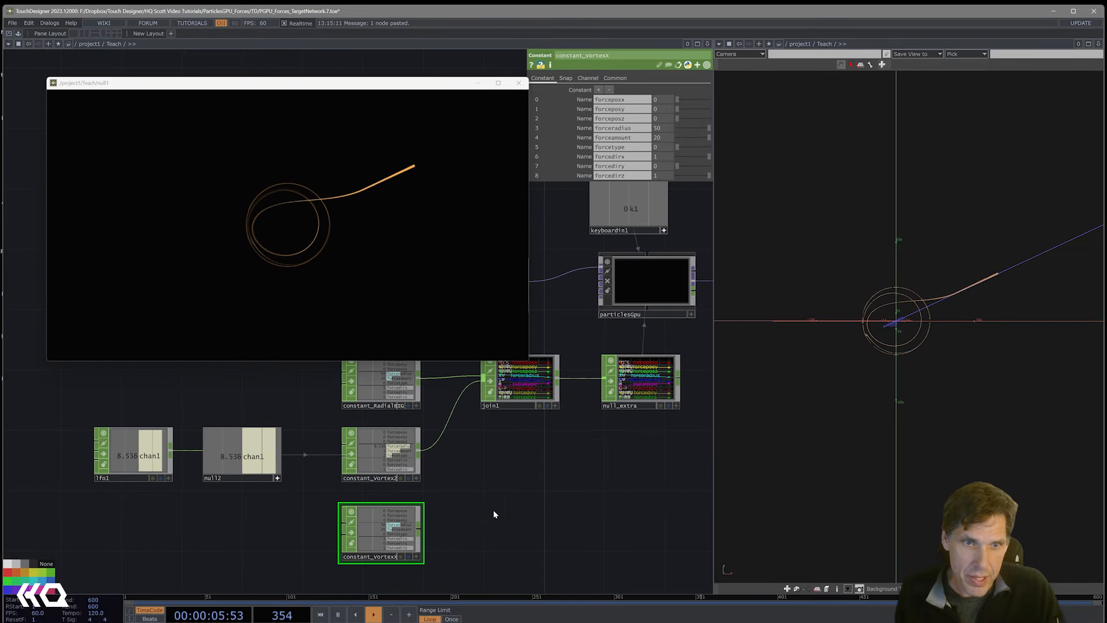
mouse_move(419, 532)
left_mouse_down()
mouse_move(485, 440)
mouse_move(484, 383)
left_mouse_up()
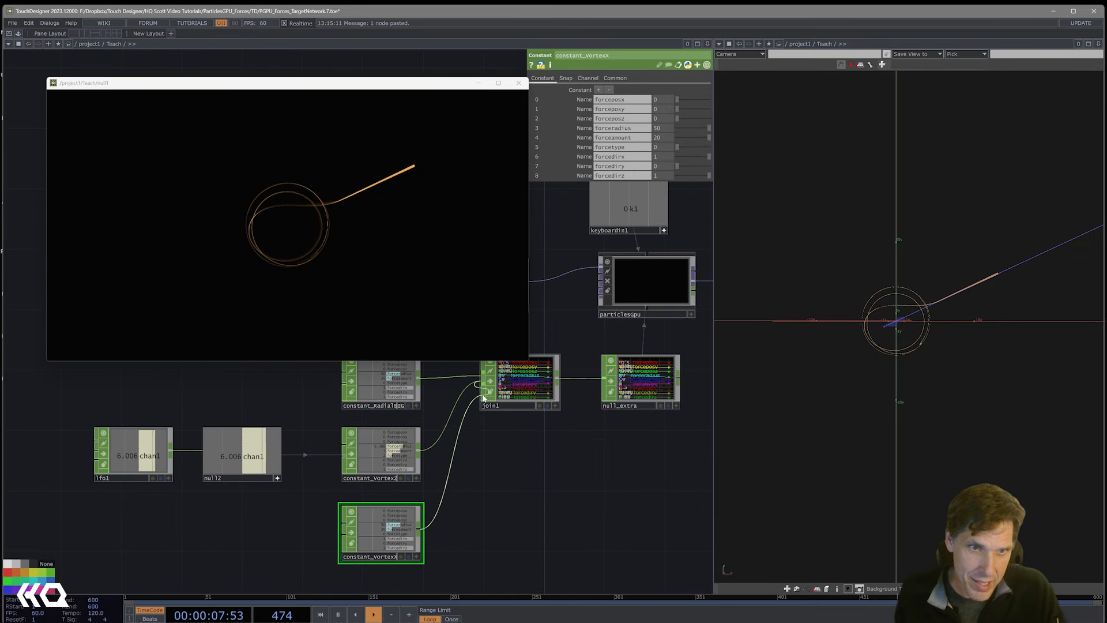
left_click_drag(1067, 497, 890, 391)
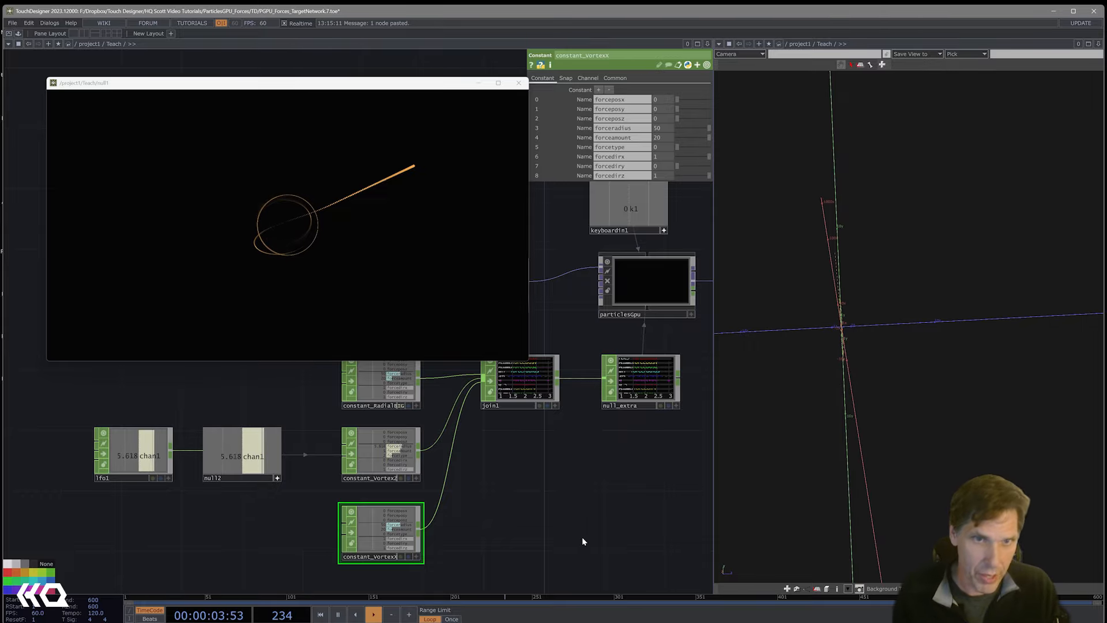
Configure constant_vortexX as a vortex force with forceradius 10, forceamount 1 and forcetype 2
left_click_drag(590, 535, 534, 504)
left_click_drag(750, 462, 860, 447)
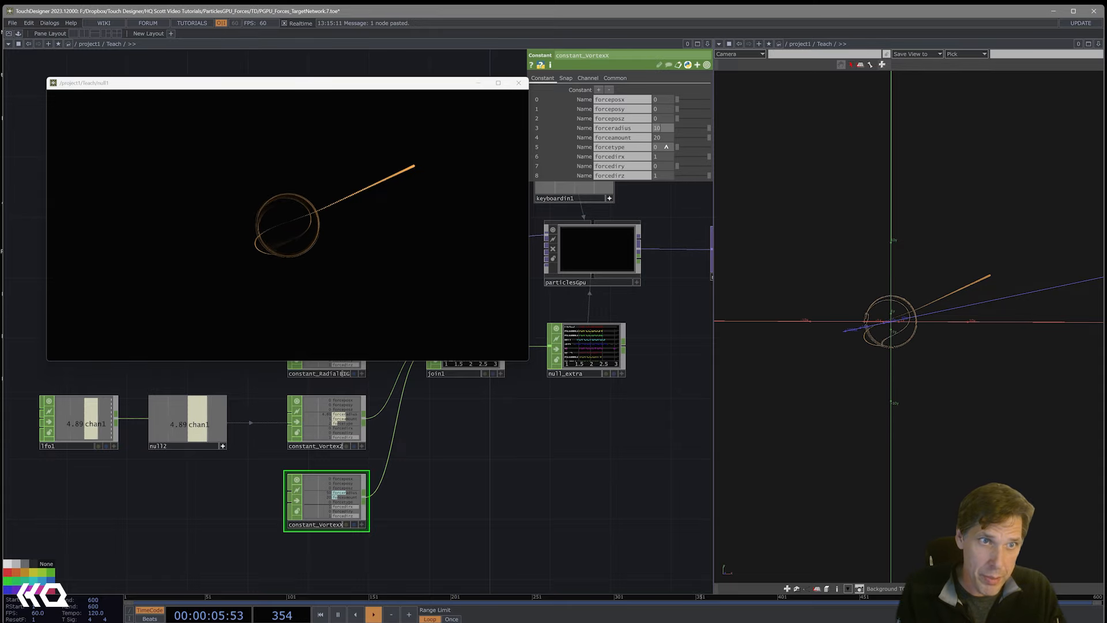
type("1")
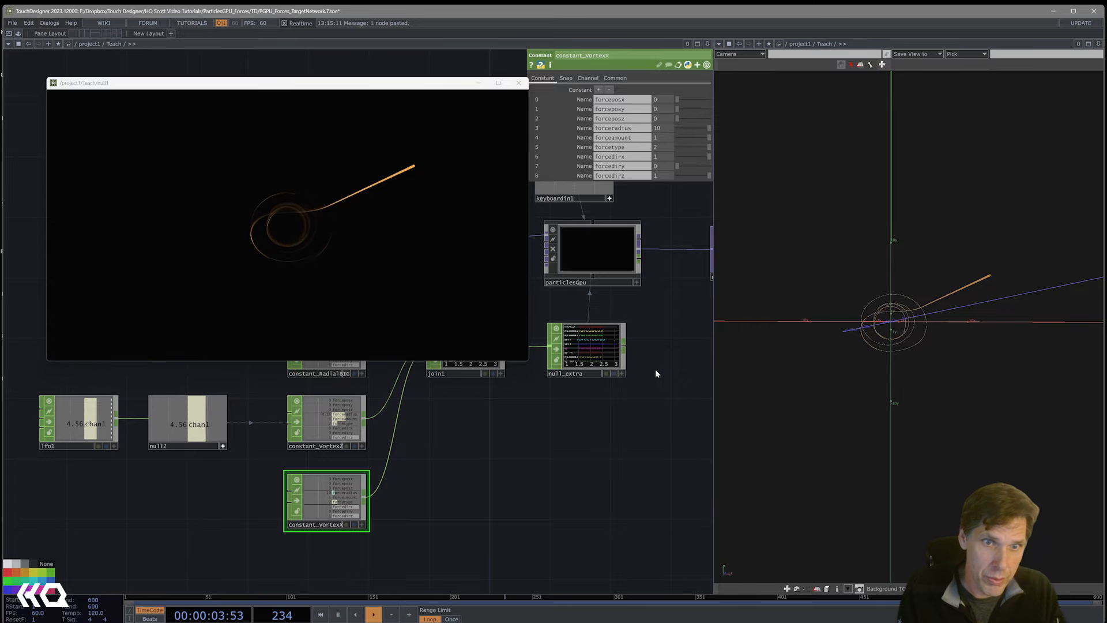
left_click_drag(655, 369, 353, 452)
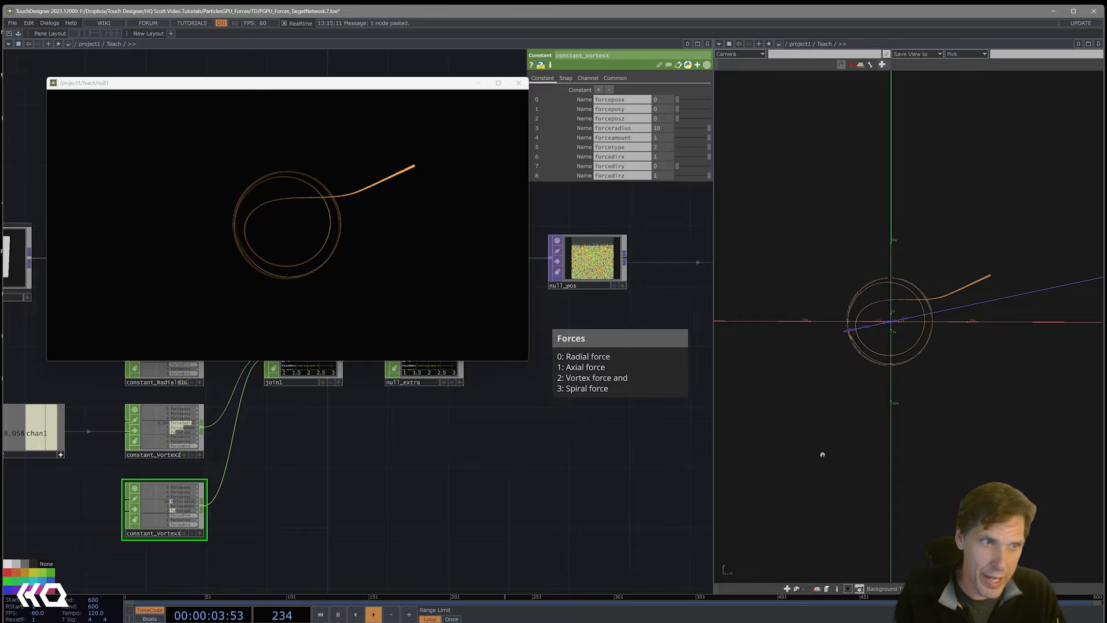
Align constant_vortexX with the X axis using forcedirx 1 and forcedirz 0, and inspect the particles from the side
left_click_drag(821, 455, 893, 427)
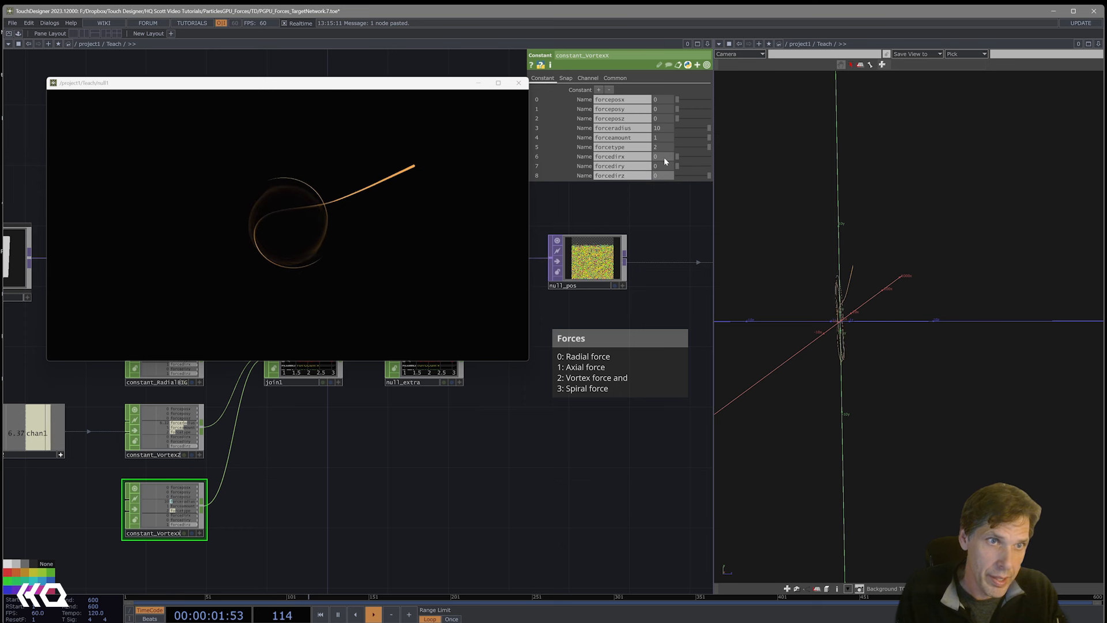
type("1")
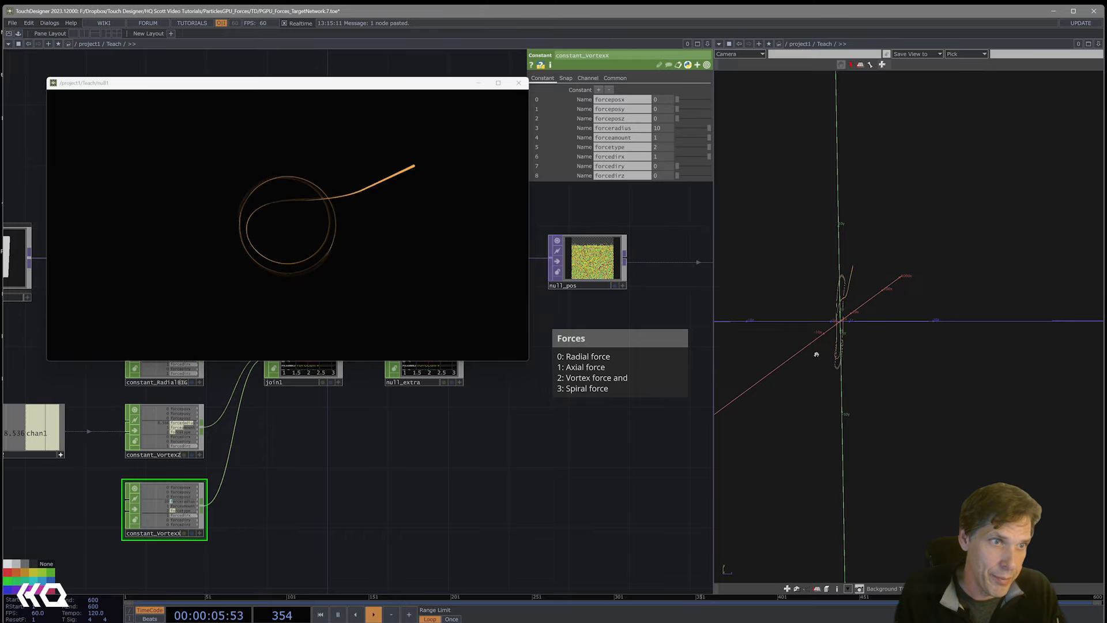
left_click_drag(816, 354, 829, 357)
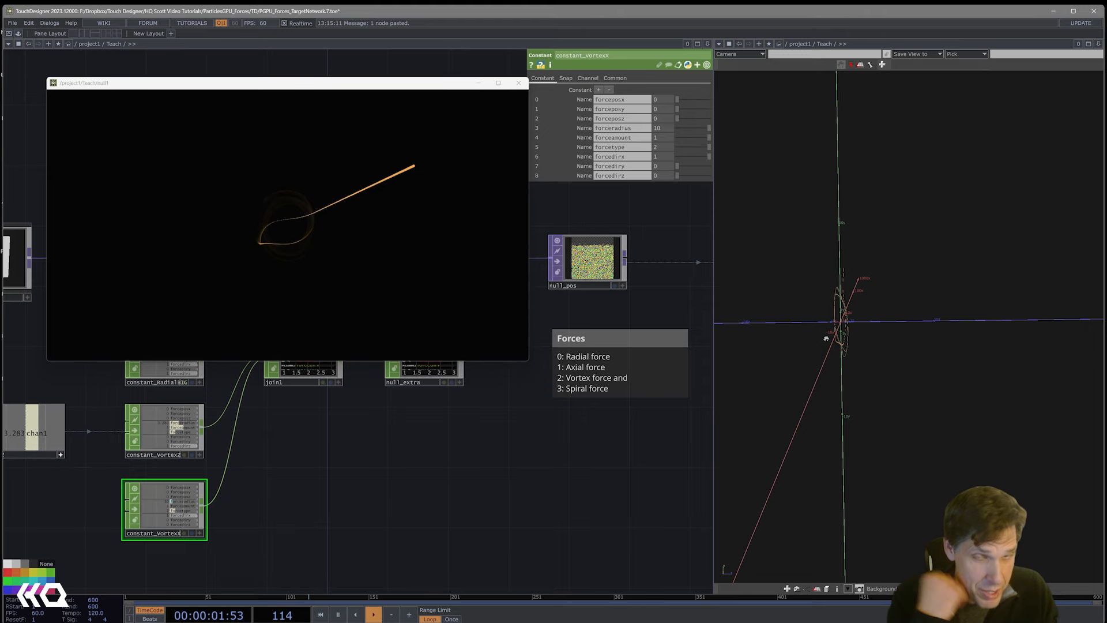
left_click_drag(858, 369, 865, 369)
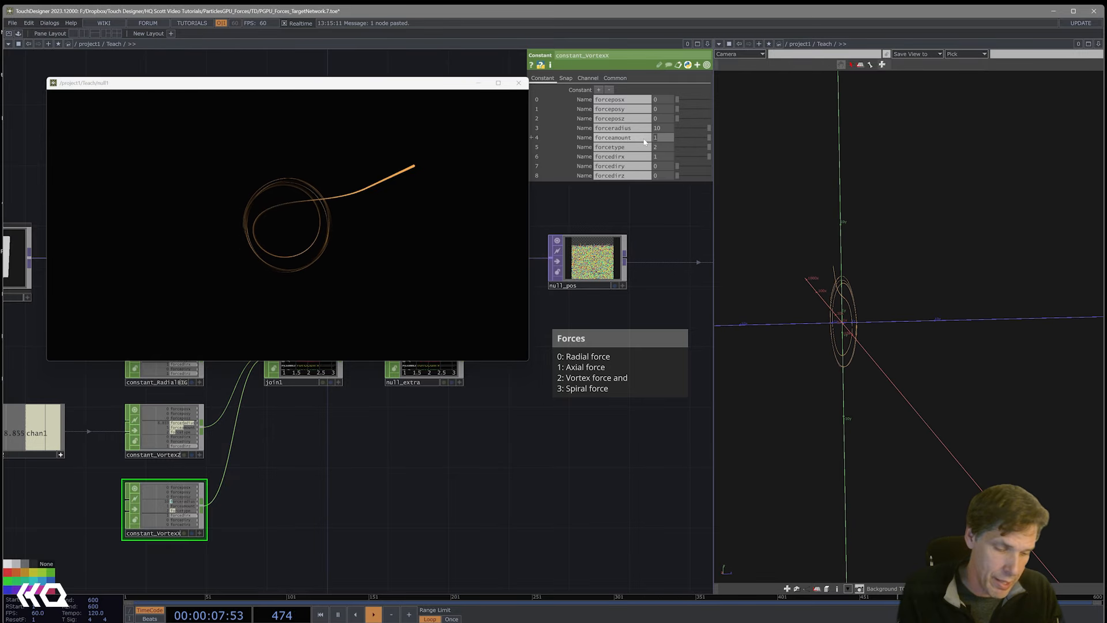
Try forceamount 10 on constant_vortexX, return it to 1, and inspect the particles from another angle
type("0")
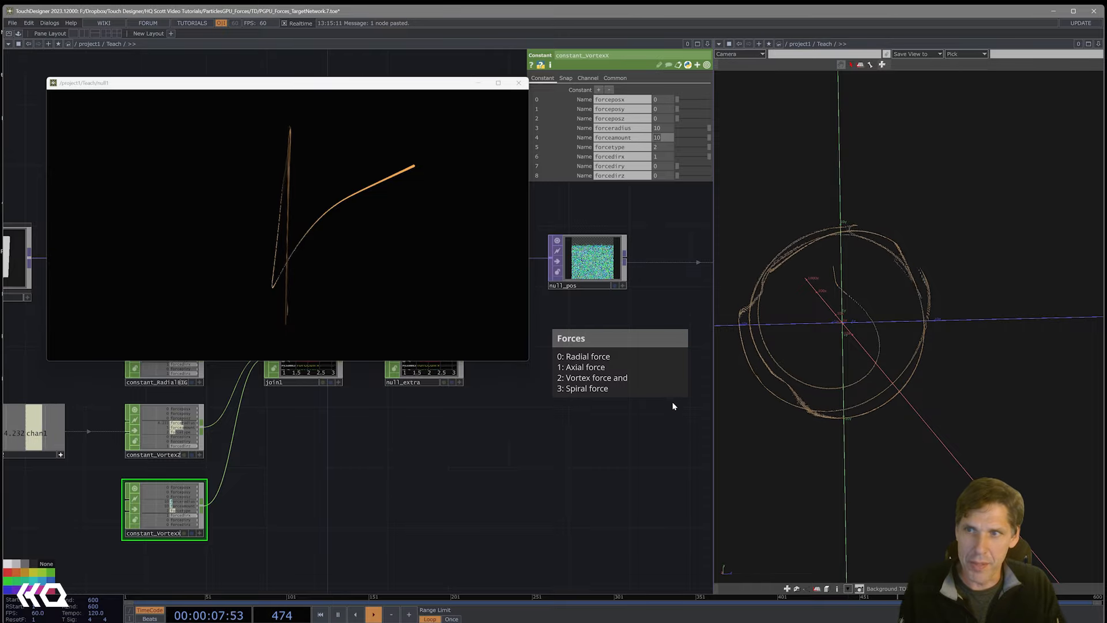
key("BackSpace")
key("Return")
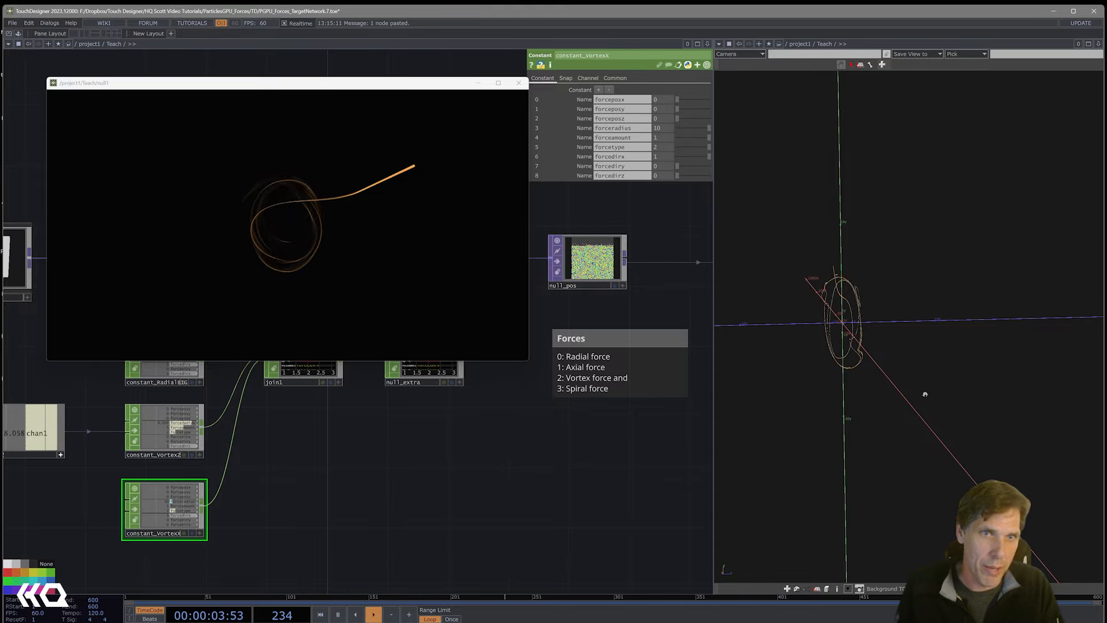
left_click_drag(959, 421, 850, 352)
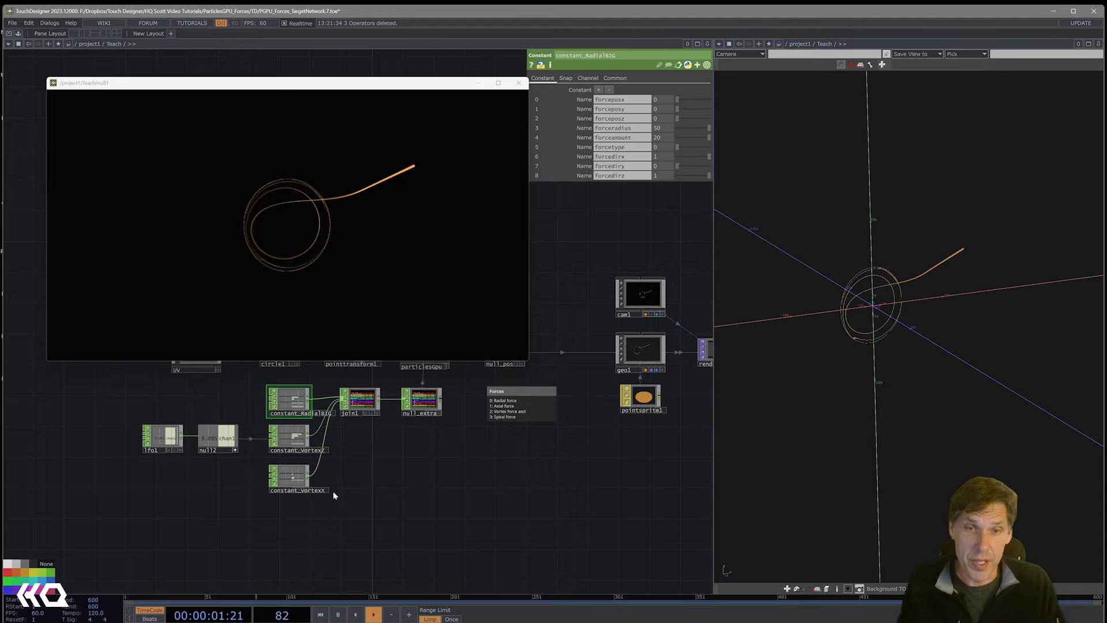
Duplicate the constant_RadialBIG operator and place the copy below constant_vortexX
key("ctrl+c")
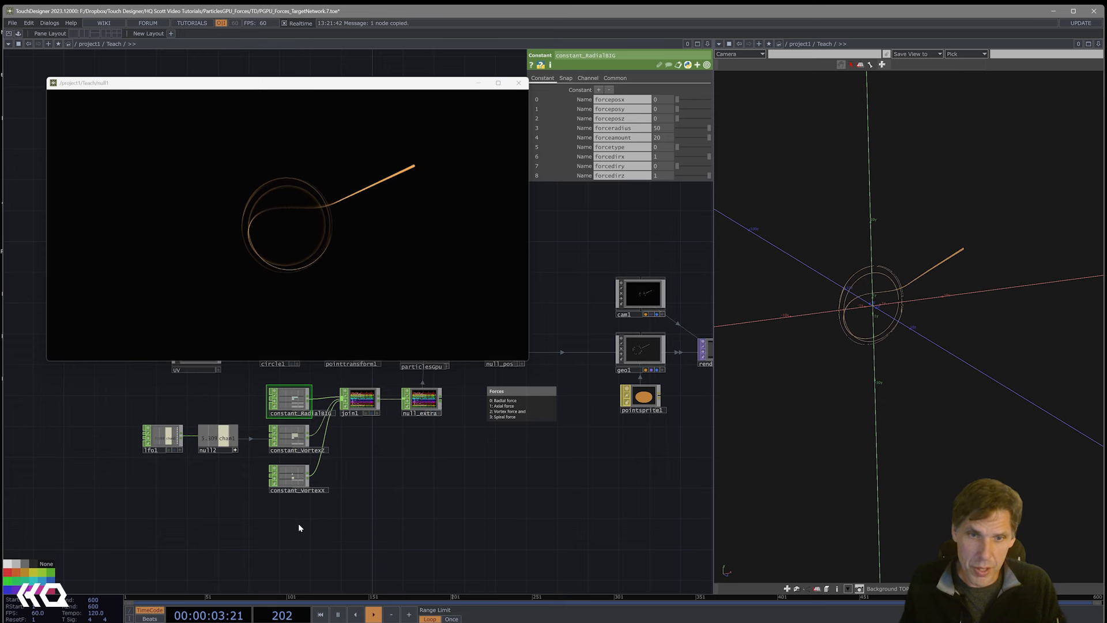
key("ctrl+v")
left_click(296, 527)
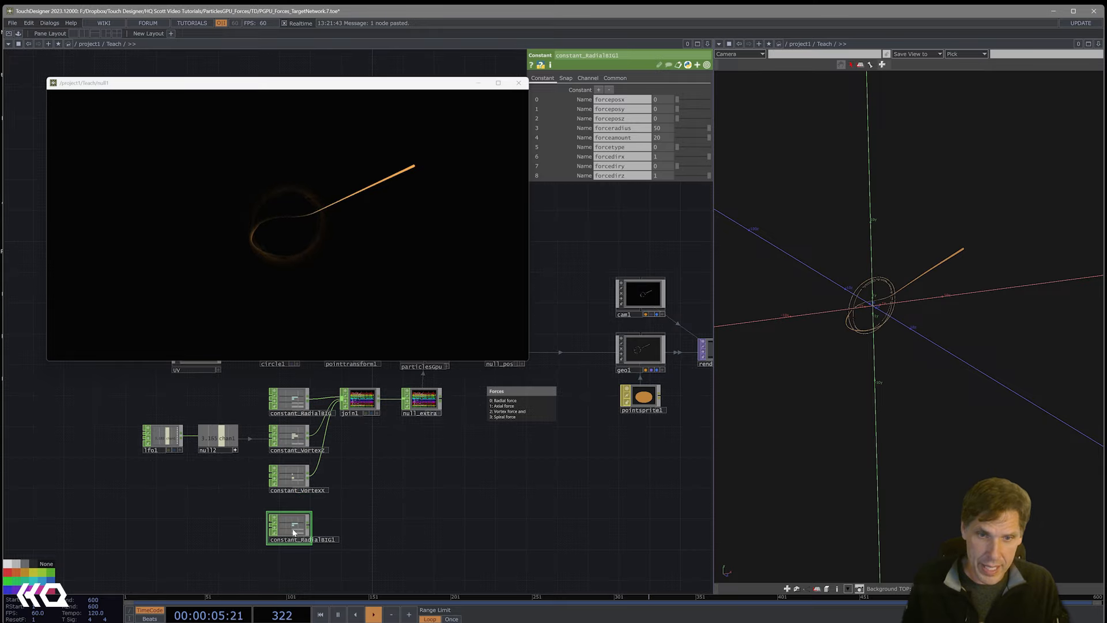
scroll(295, 529, "up", 2)
scroll(295, 529, "up", 1)
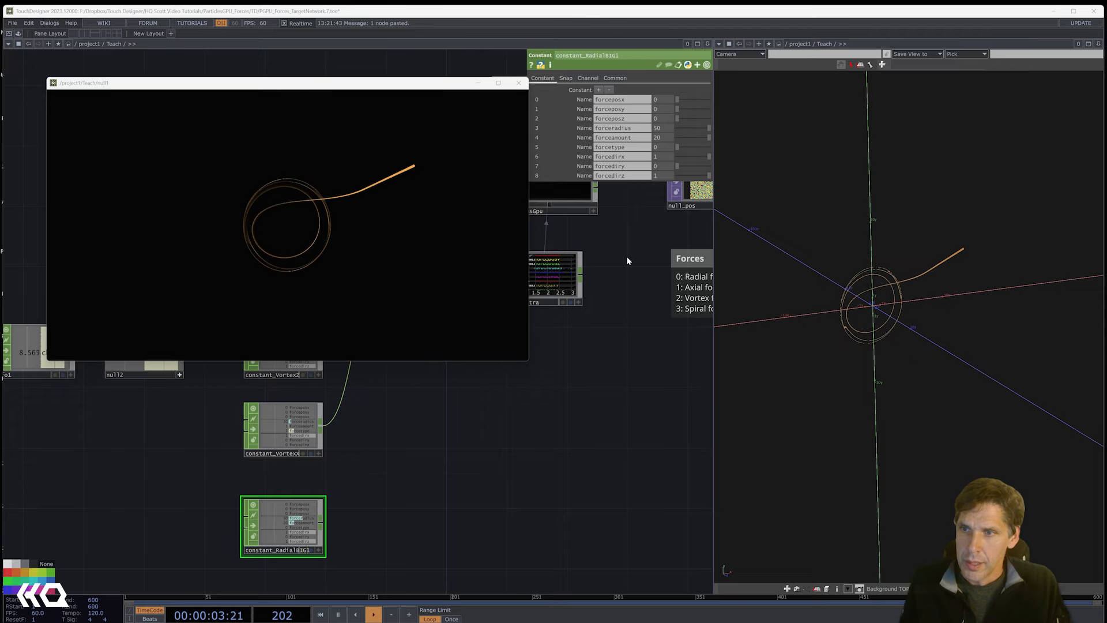
Configure the copied constant as a Z-axis vortex force with forceradius 3, forceamount 22, forcetype 2 and forcedirx 0
left_click(660, 130)
type("3")
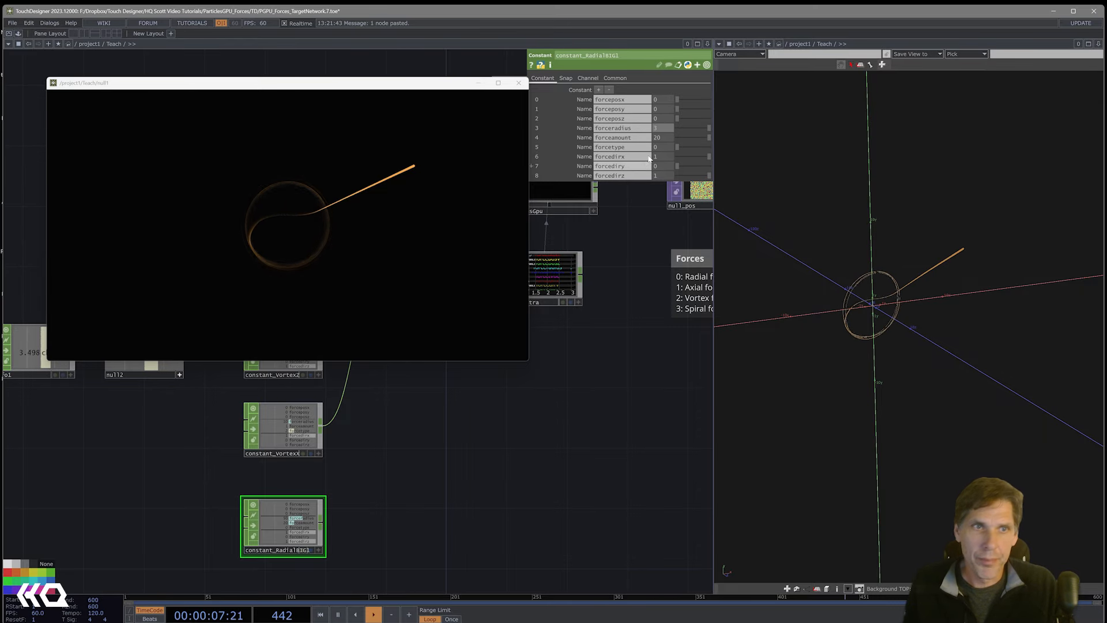
left_click(663, 138)
type("22")
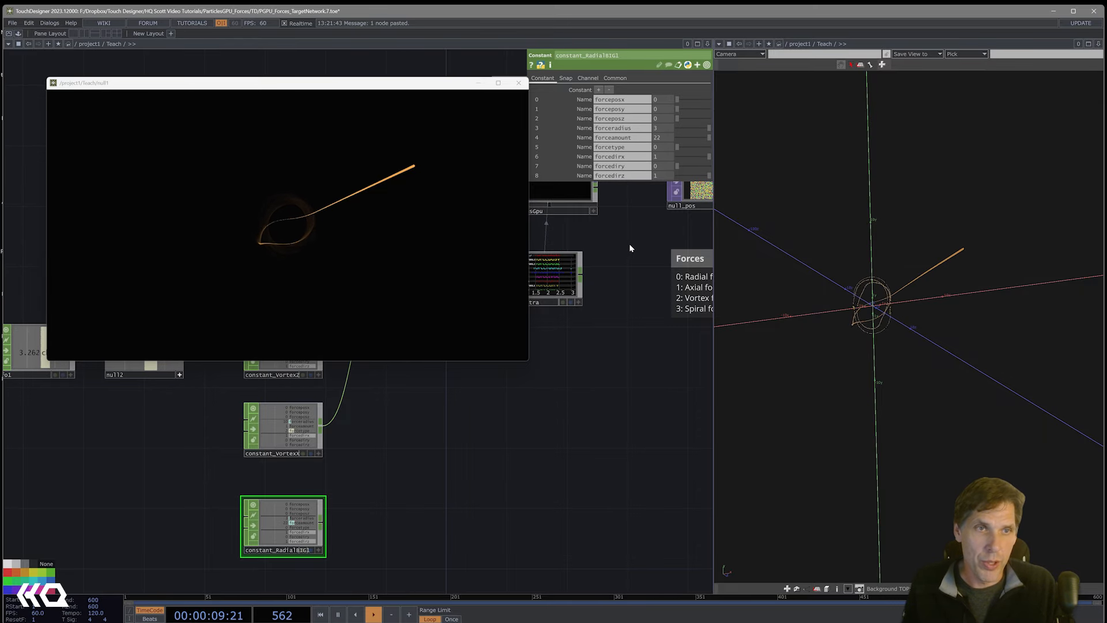
left_click(660, 147)
type("2")
left_click_drag(657, 346, 596, 359)
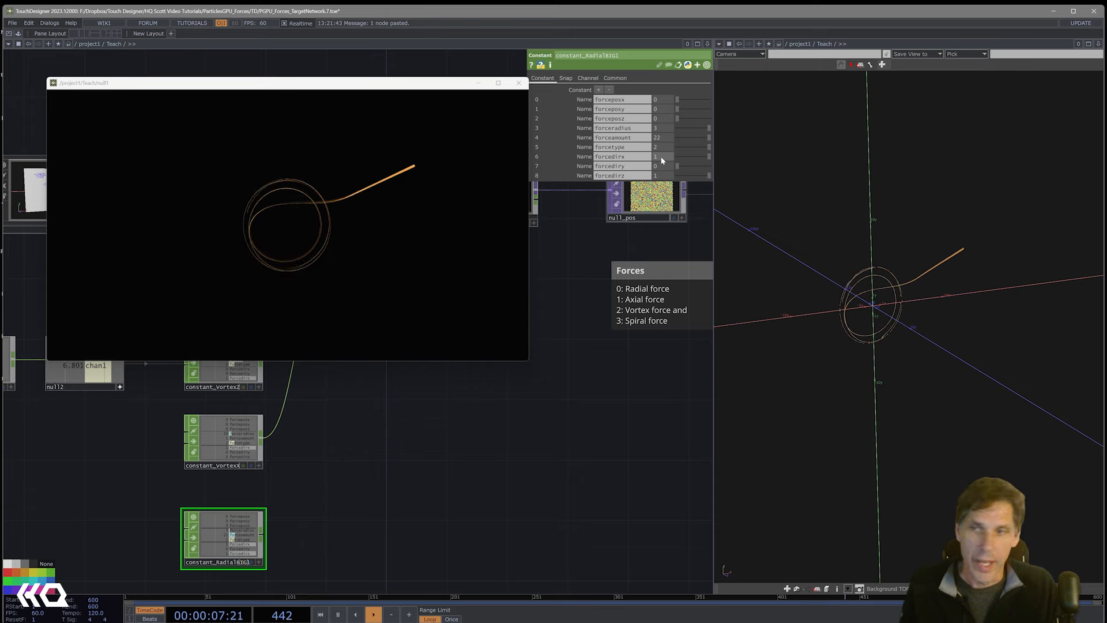
left_click_drag(661, 157, 649, 157)
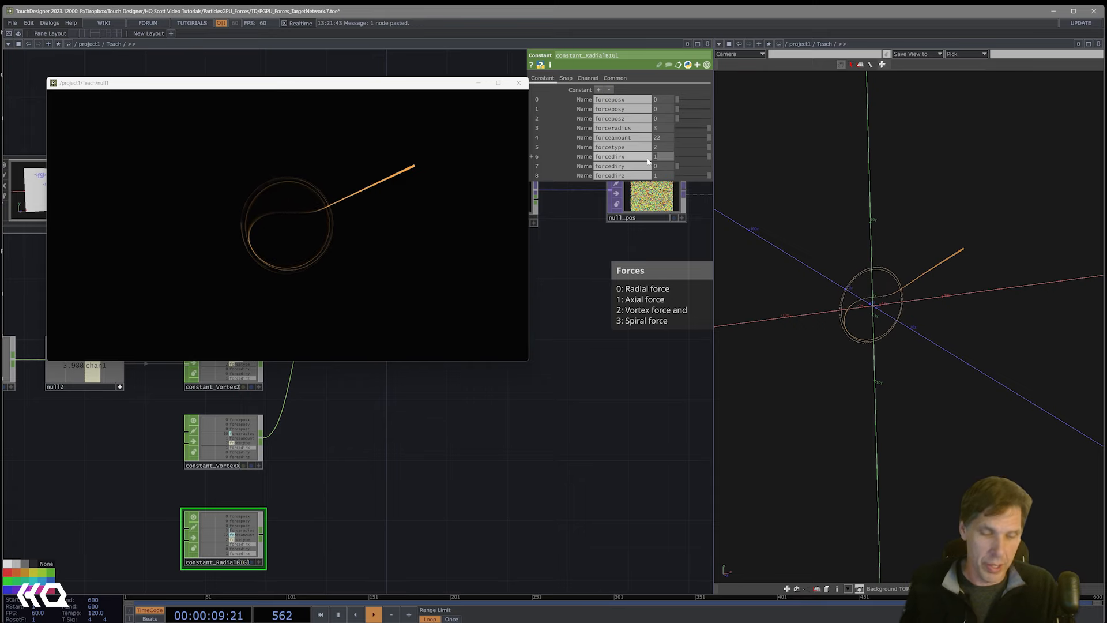
type("0")
key("Return")
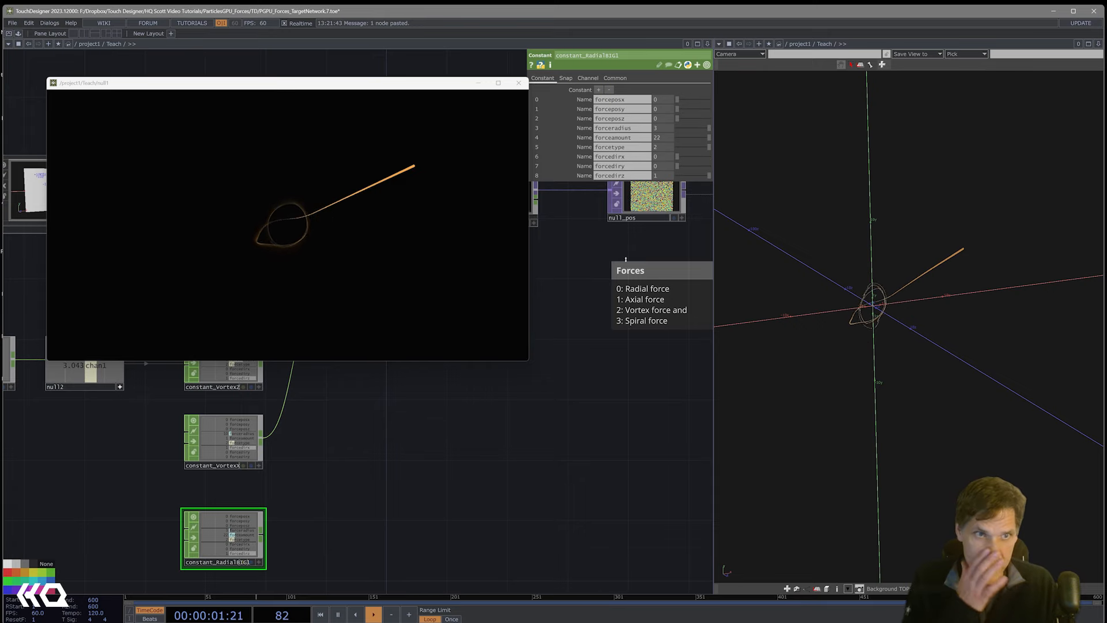
Connect the copied constant's output to join1 as its fourth input and inspect the particles from a different angle
scroll(467, 476, "down", 2)
scroll(415, 549, "down", 3)
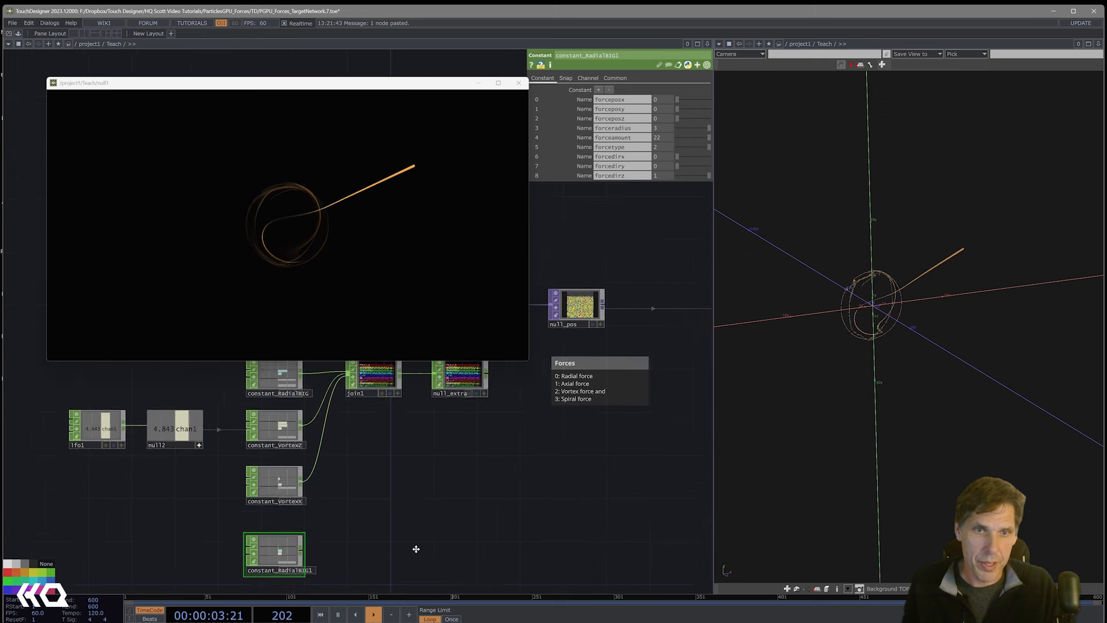
scroll(290, 579, "down", 1)
left_click_drag(276, 584, 319, 411)
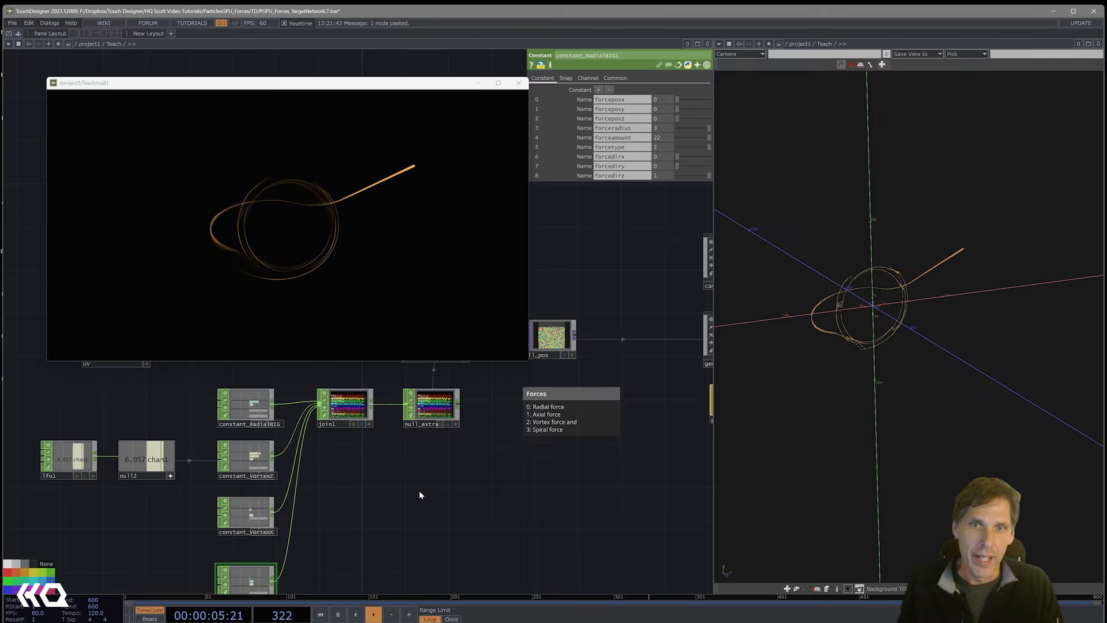
left_click_drag(431, 517, 440, 457)
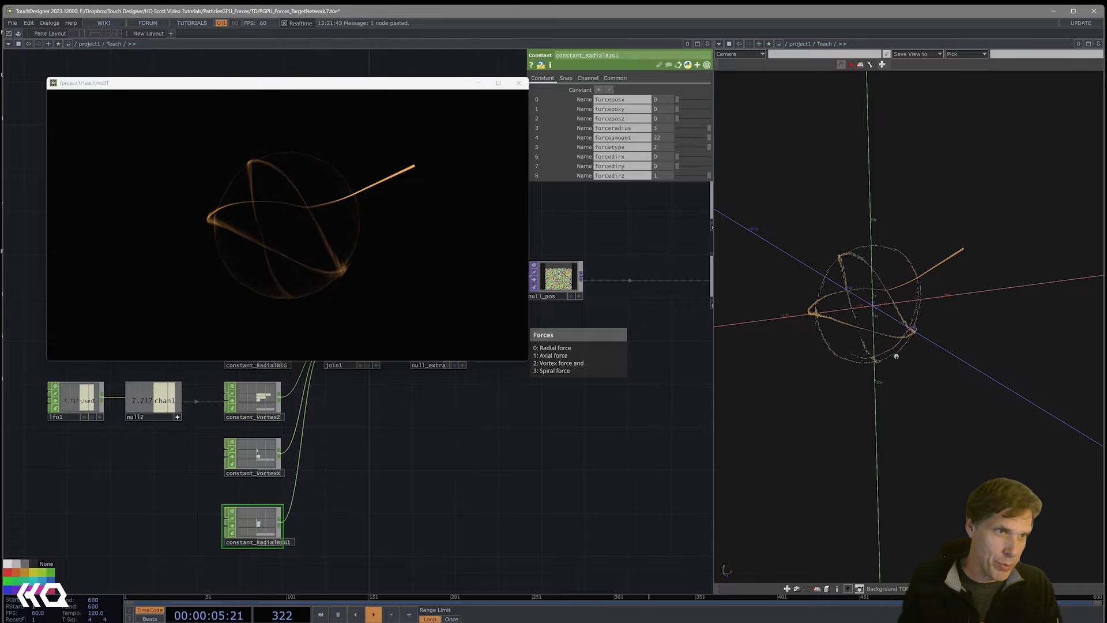
left_click_drag(896, 356, 843, 395)
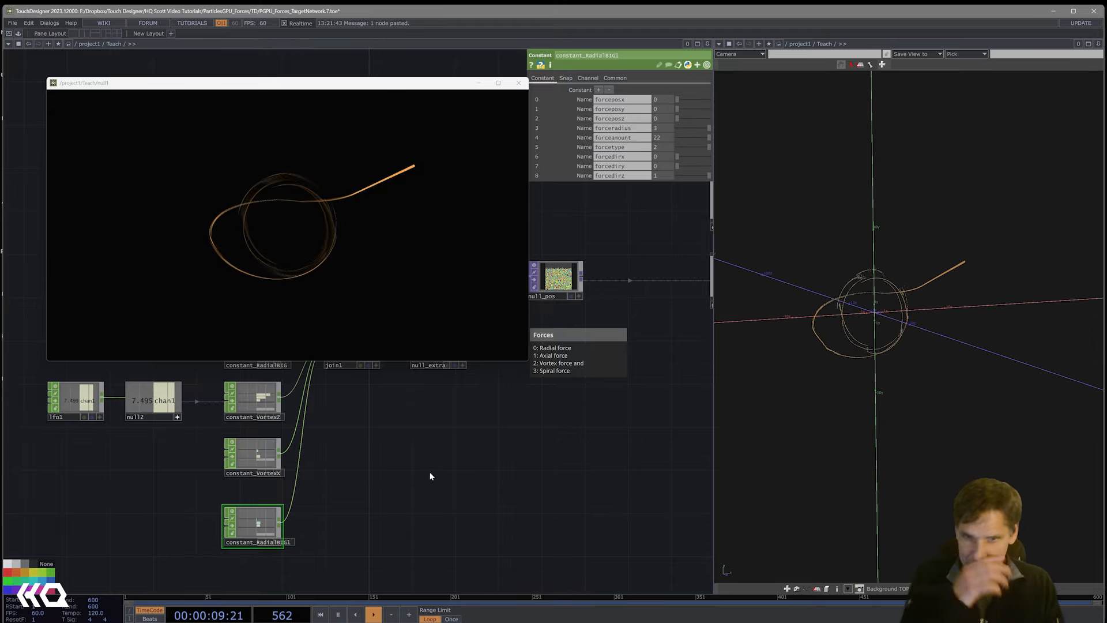
Add a Noise CHOP beside constant_RadialBIG1, below the LFO chain
scroll(430, 476, "down", 3)
scroll(428, 469, "up", 5)
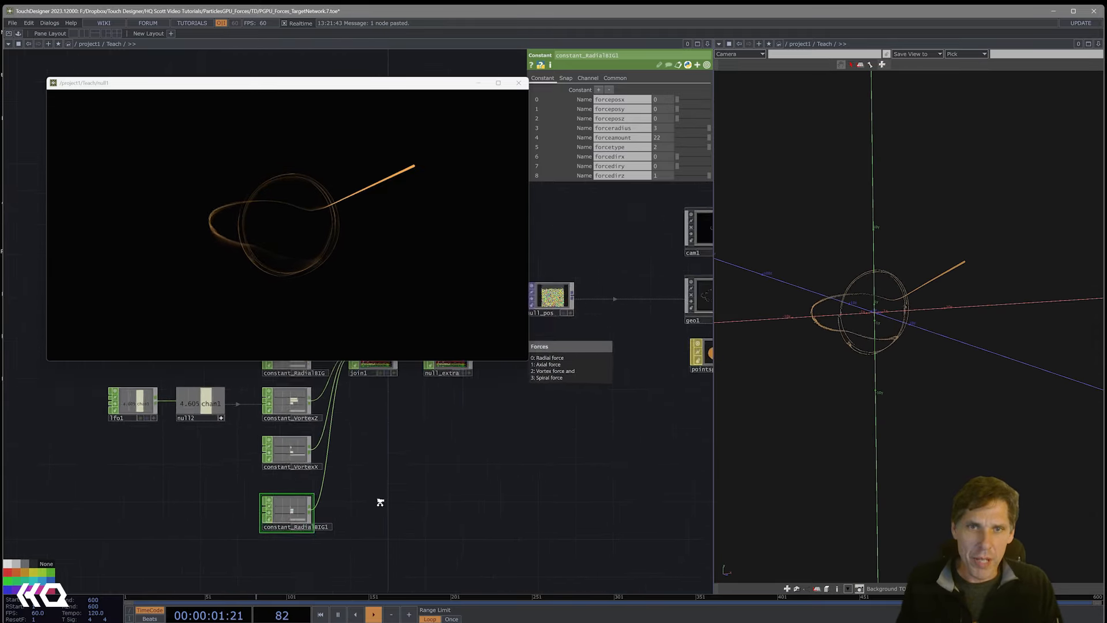
left_click_drag(365, 515, 440, 482)
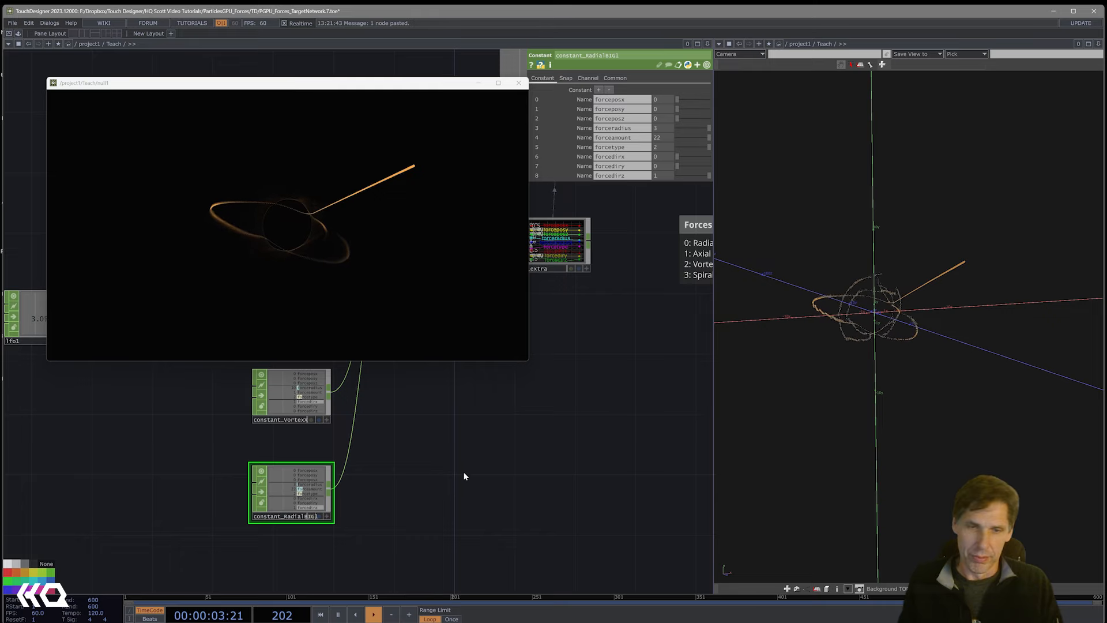
scroll(464, 476, "down", 2)
key("Tab")
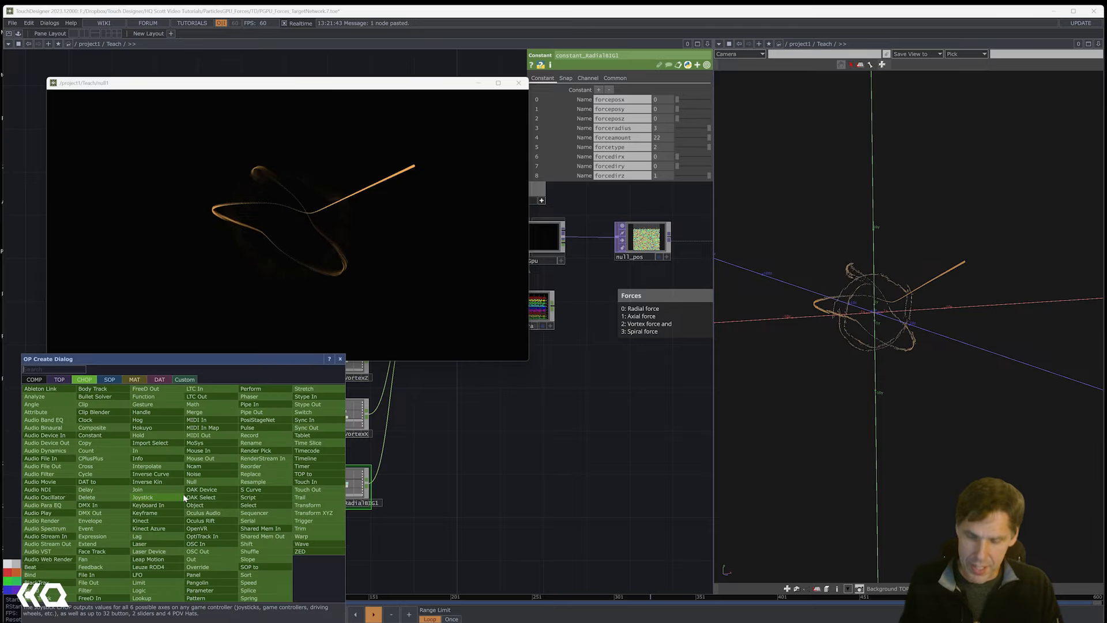
left_click(193, 482)
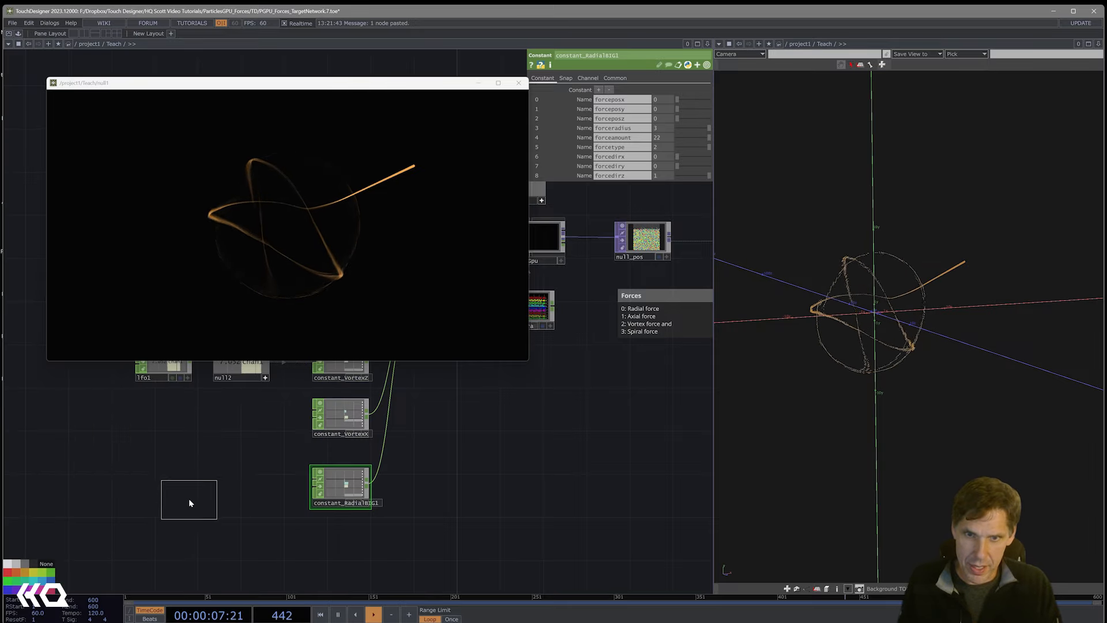
left_click(189, 503)
left_click_drag(209, 505, 172, 493)
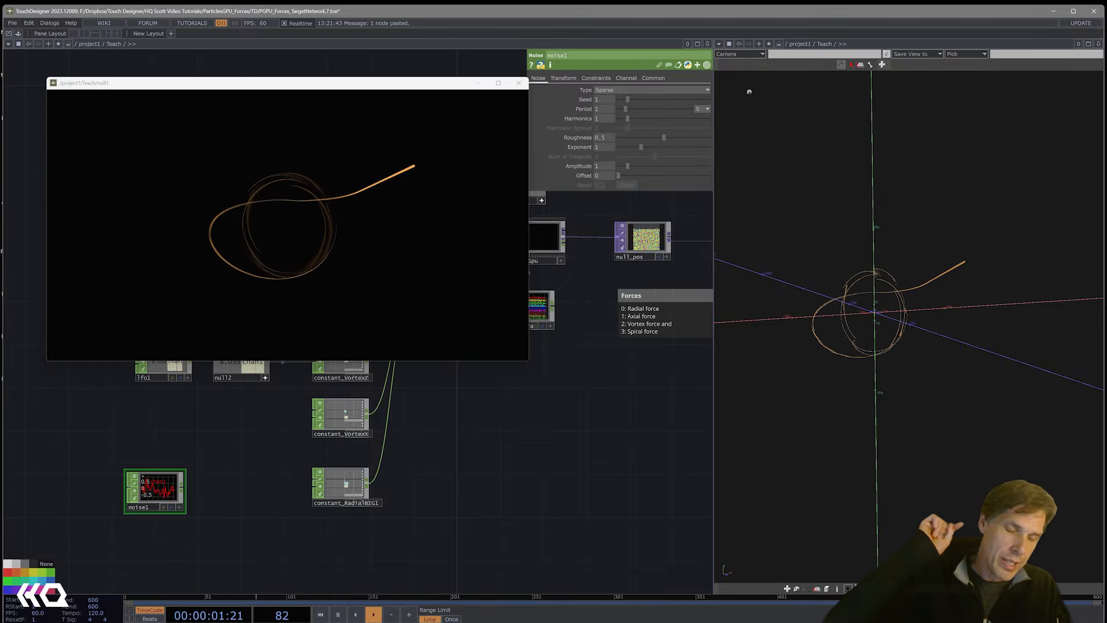
Turn on Time Slice for noise1 and look over its noise and channel parameters
left_click(653, 78)
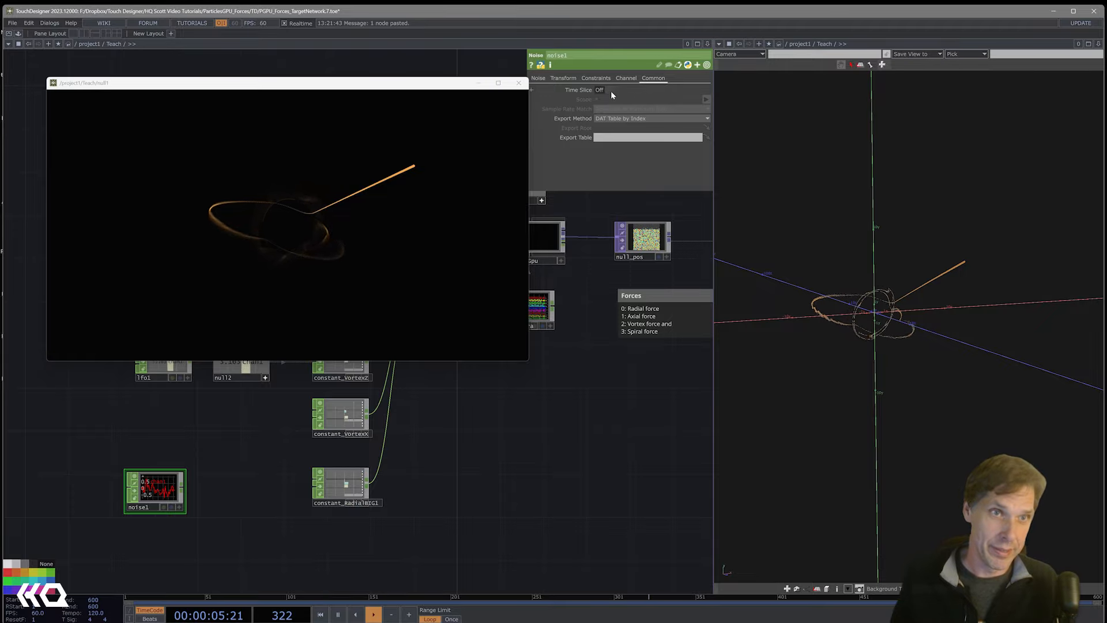
left_click(538, 78)
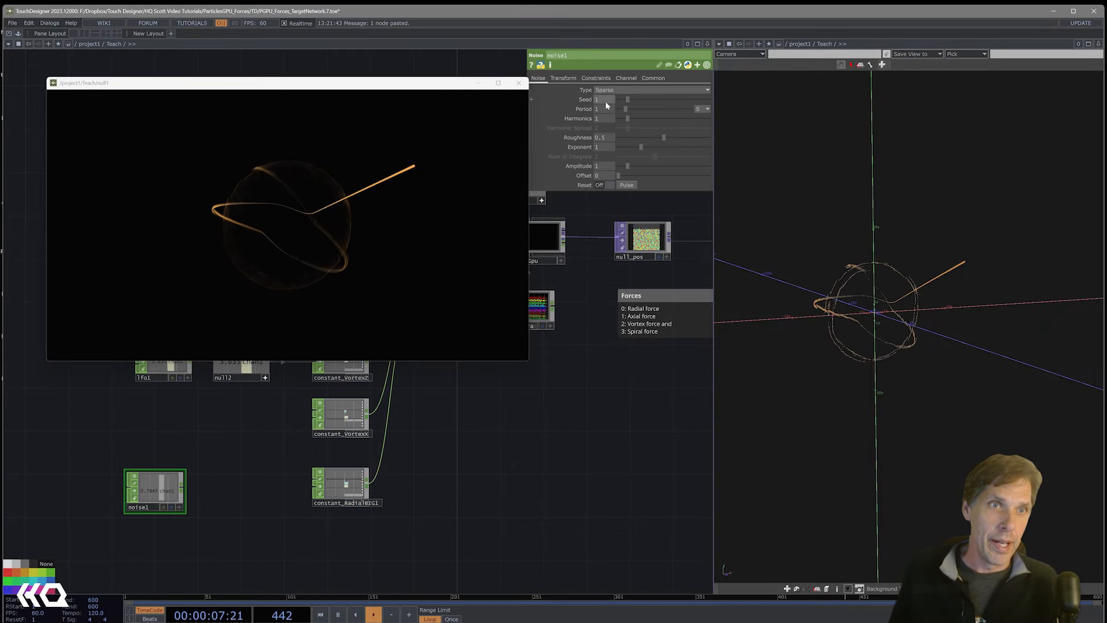
left_click(627, 79)
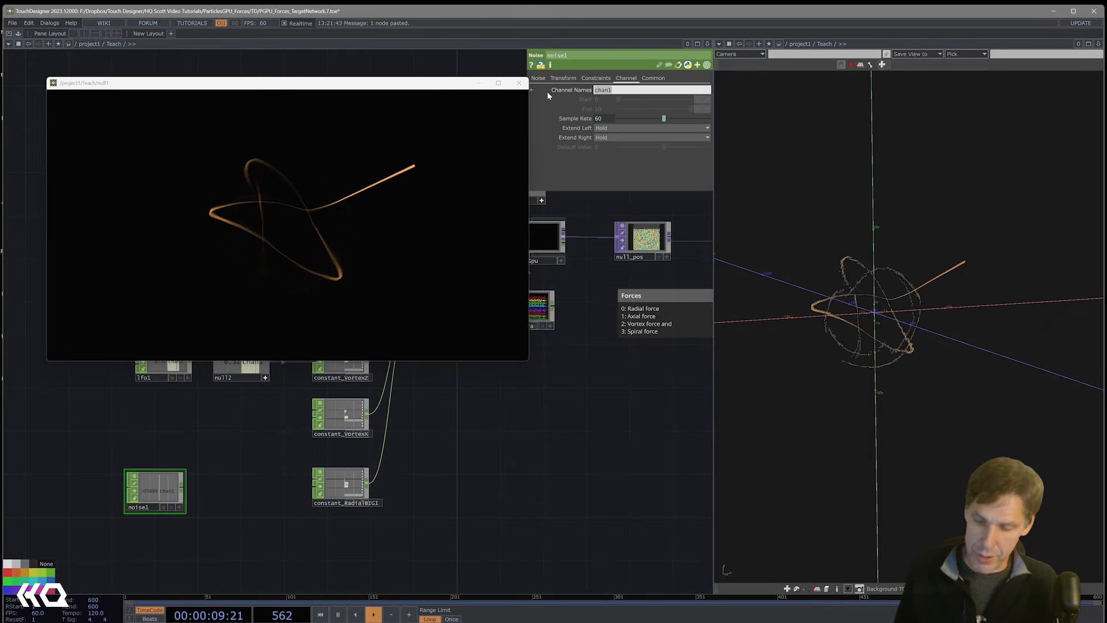
left_click(655, 78)
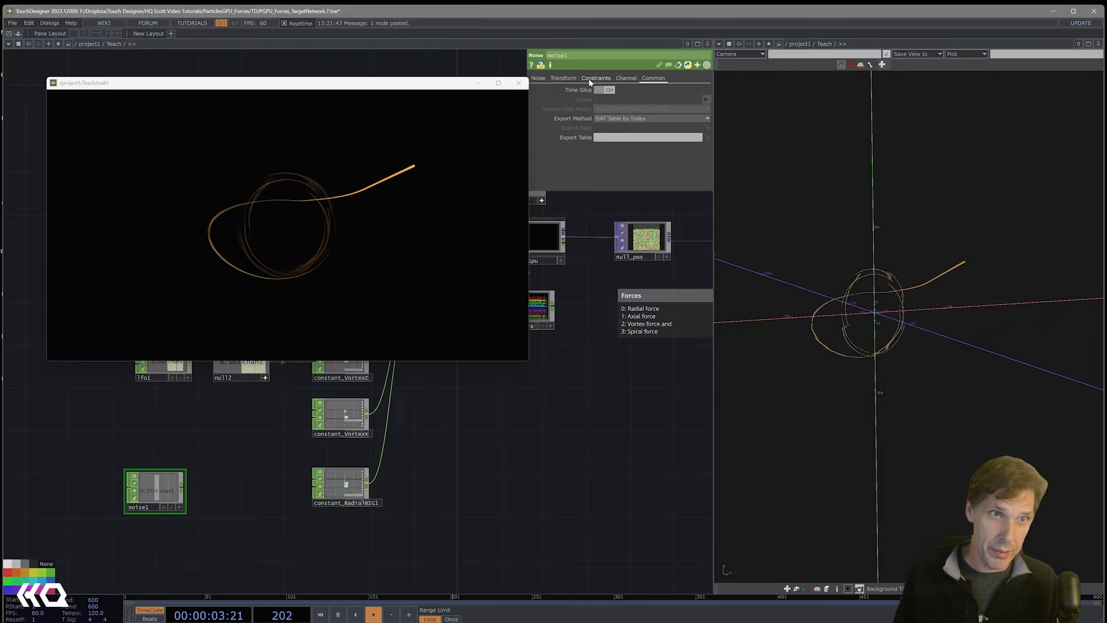
Set the channel names of noise1 to tx ty tz
left_click(626, 77)
left_click(597, 91)
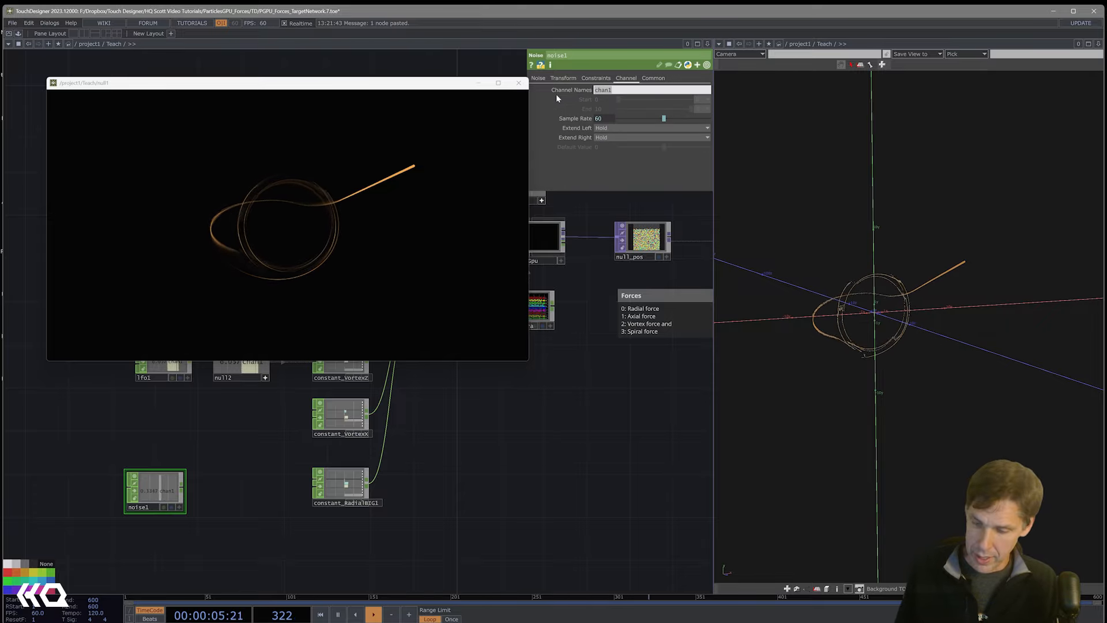
type("tx ty")
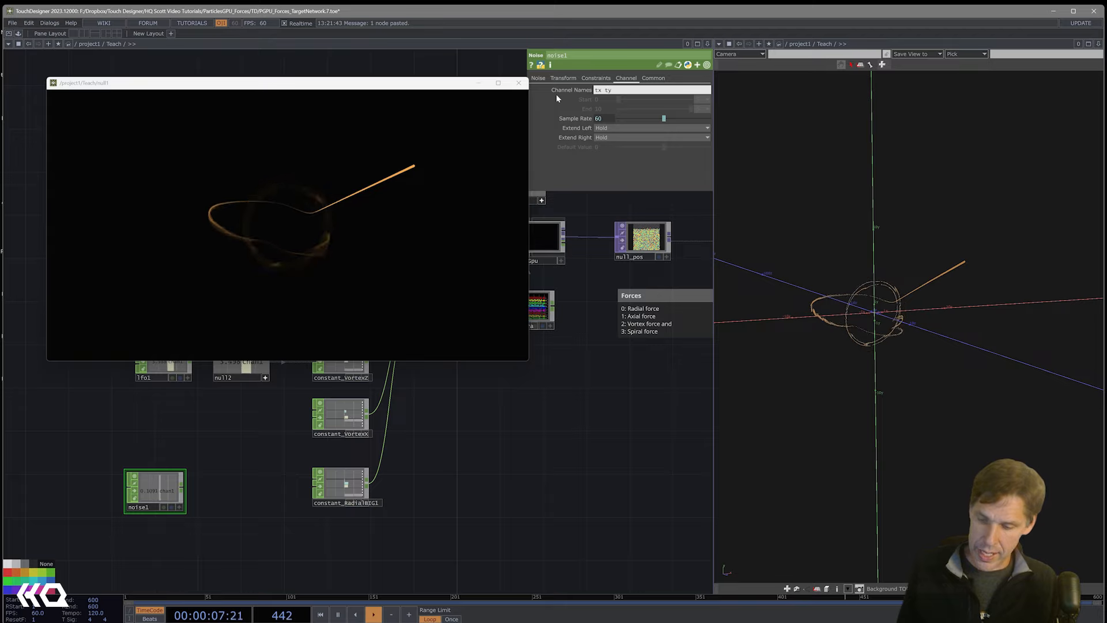
type(" tz")
key("Return")
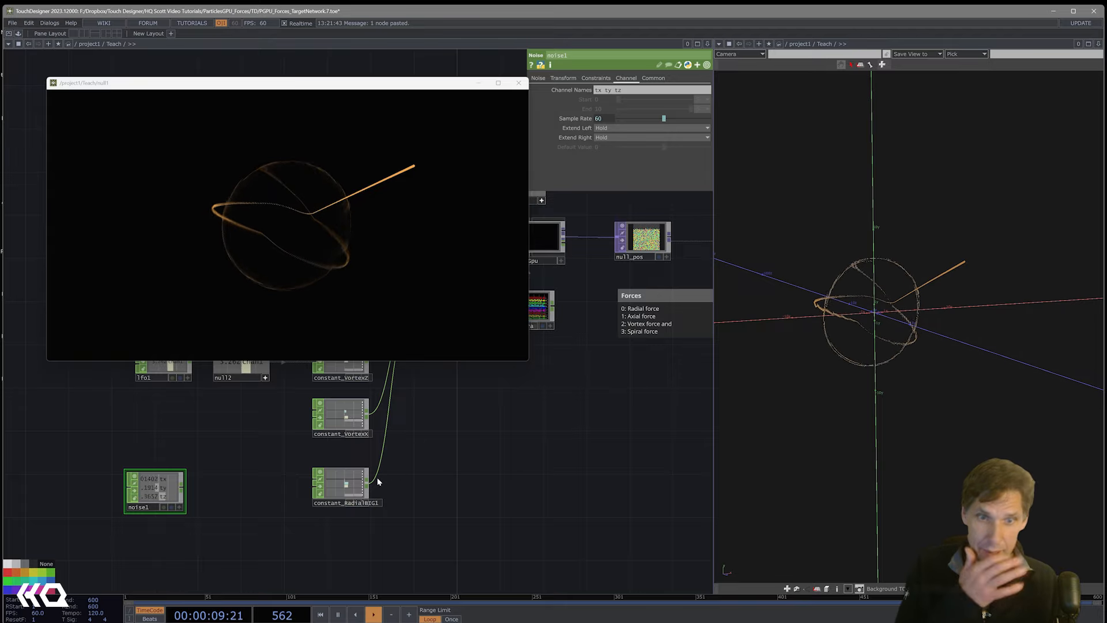
Append a Null CHOP to the output of noise1 and make its viewer active
right_click(182, 489)
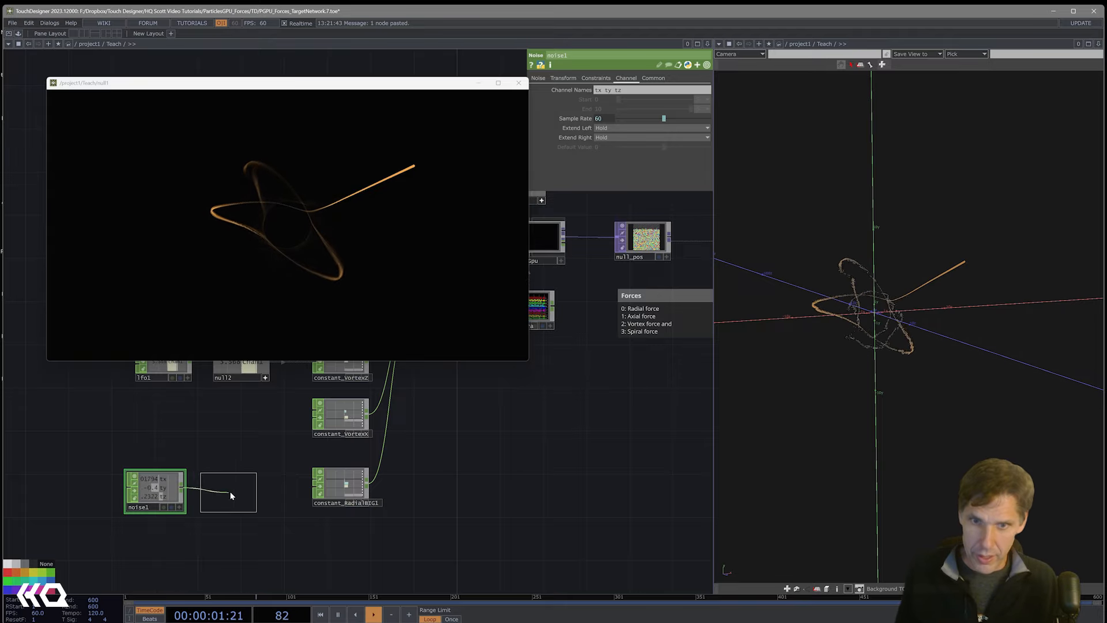
left_click(227, 495)
left_click(328, 484)
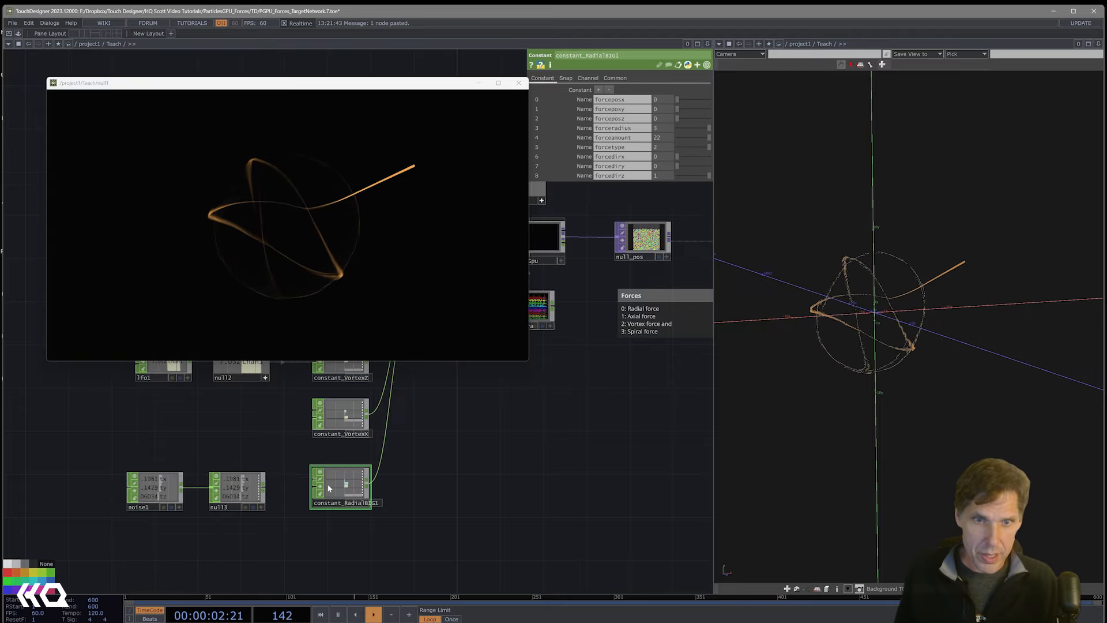
left_click(261, 507)
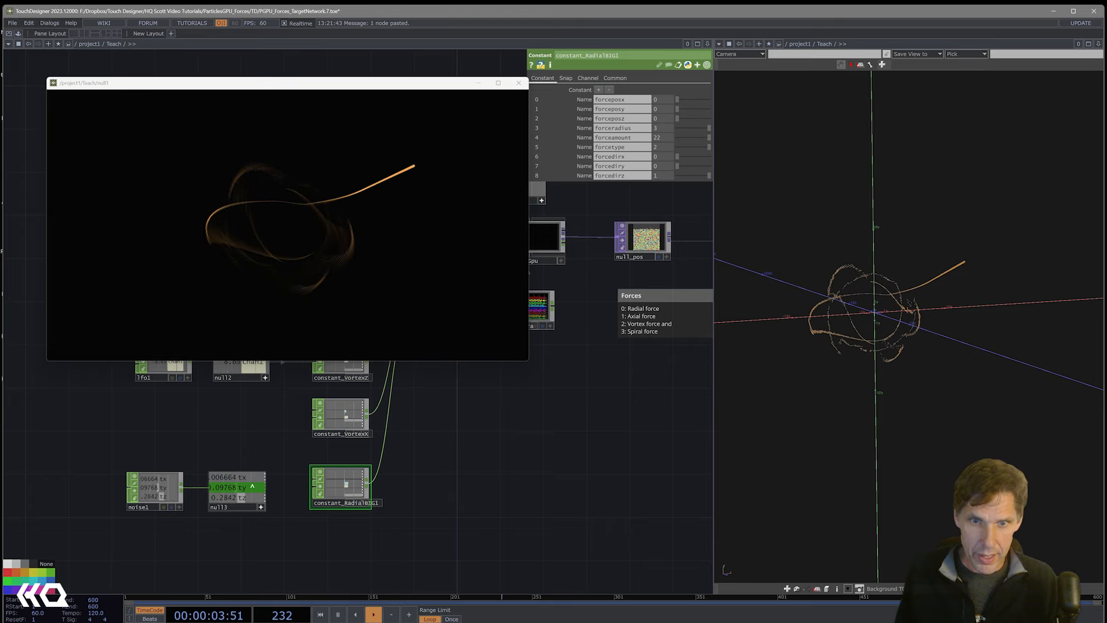
Set the period of noise1 to 30 to slow down the noise
left_click(172, 490)
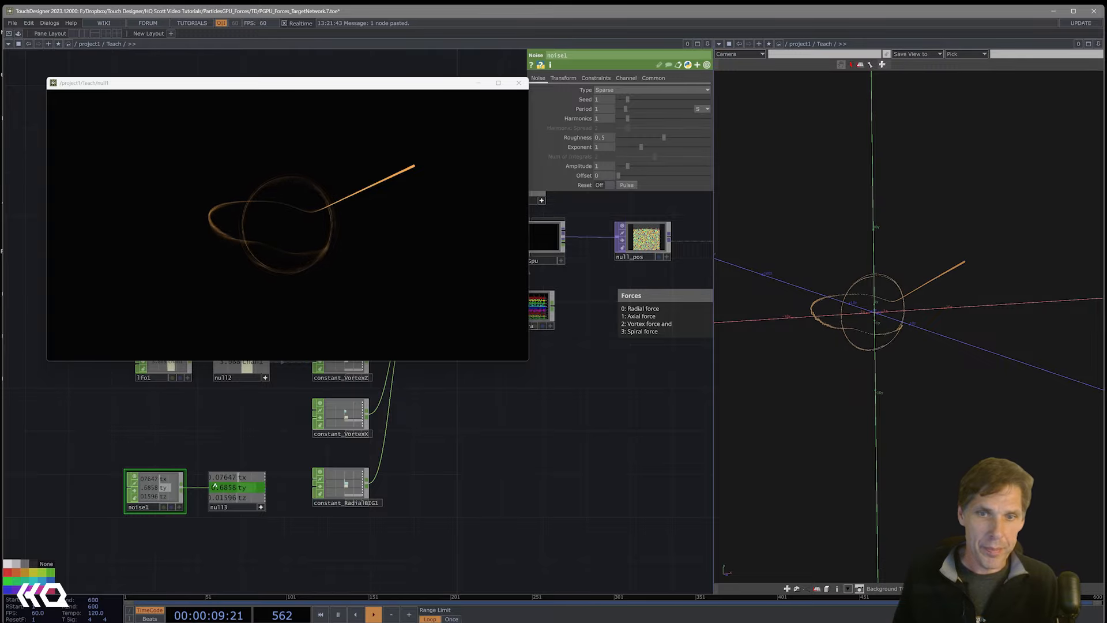
scroll(168, 447, "up", 5)
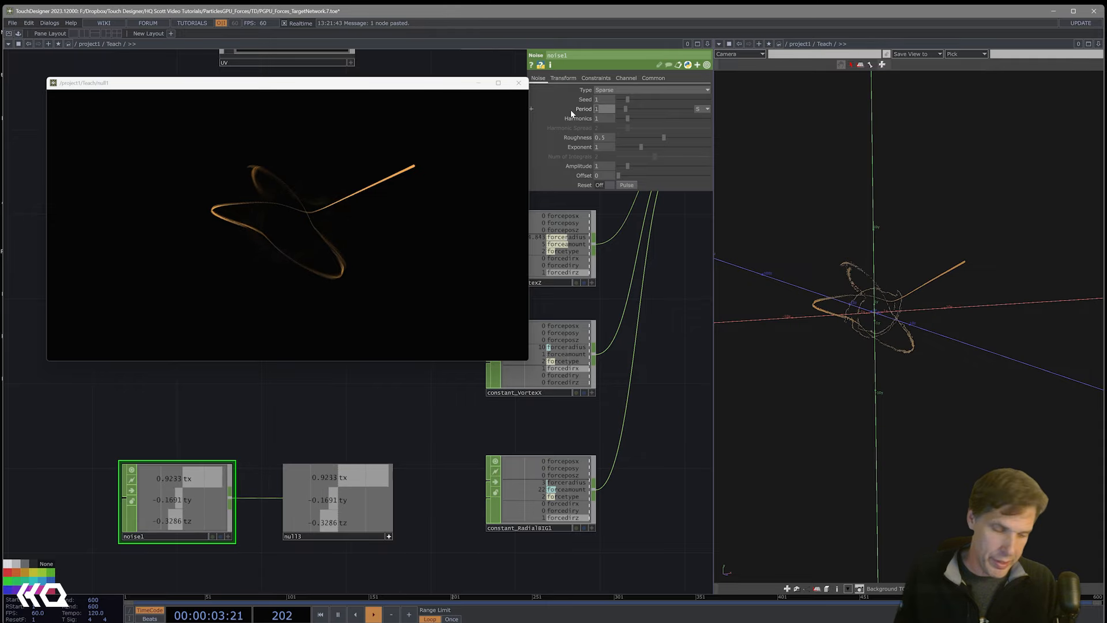
type("30")
left_click(394, 426)
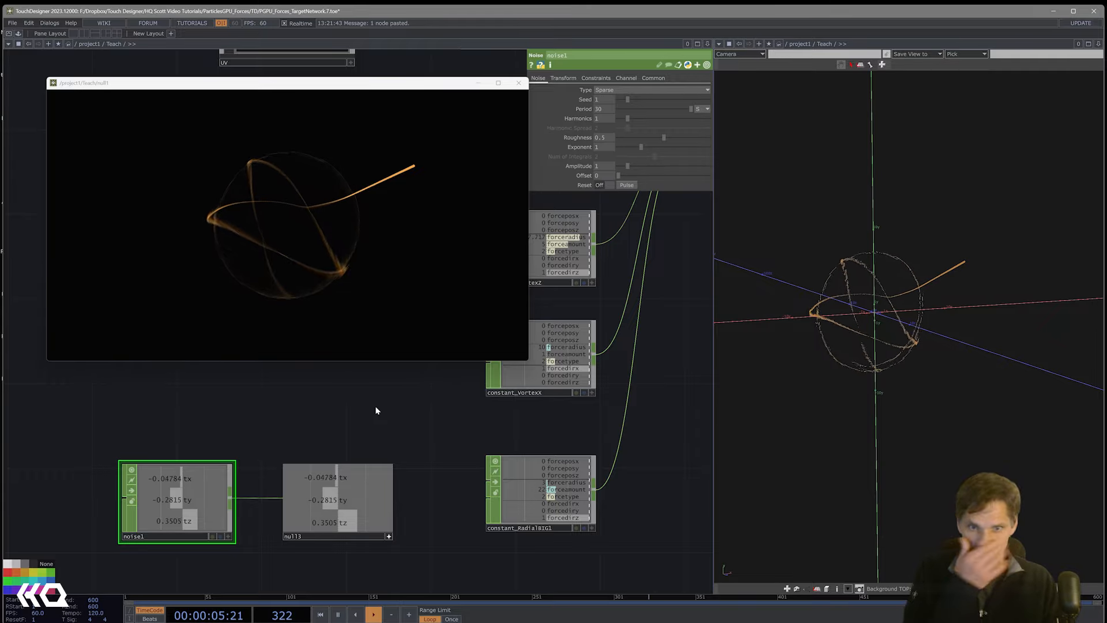
Link the forceposx, forceposy and forceposz values of constant_RadialBIG1 to the tx, ty and tz channels of null3 as CHOP references
scroll(395, 412, "down", 5)
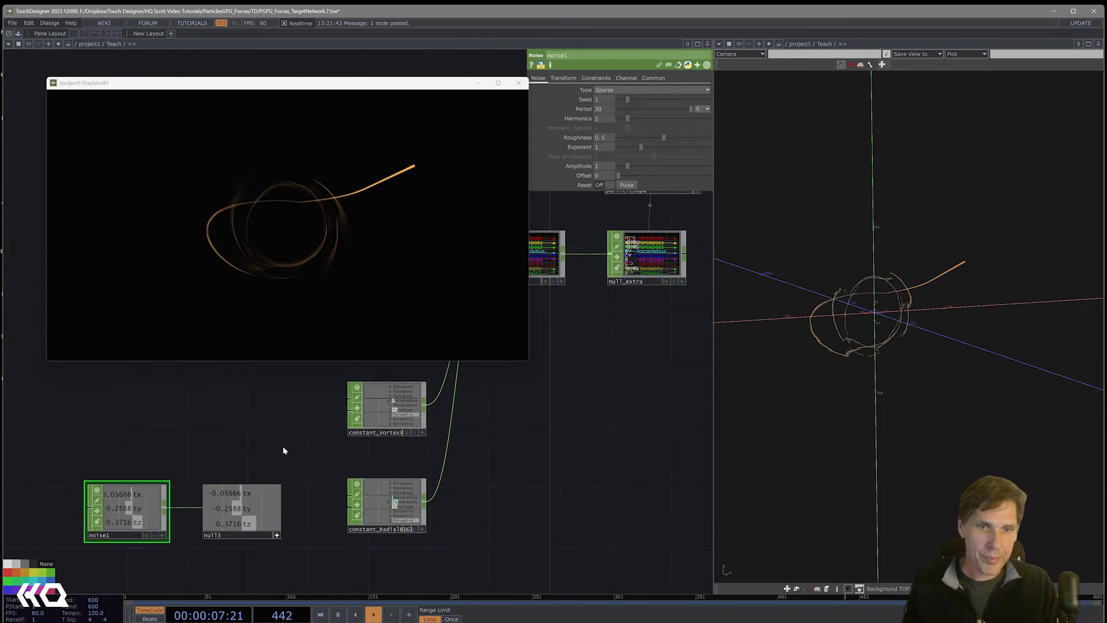
left_click(406, 514)
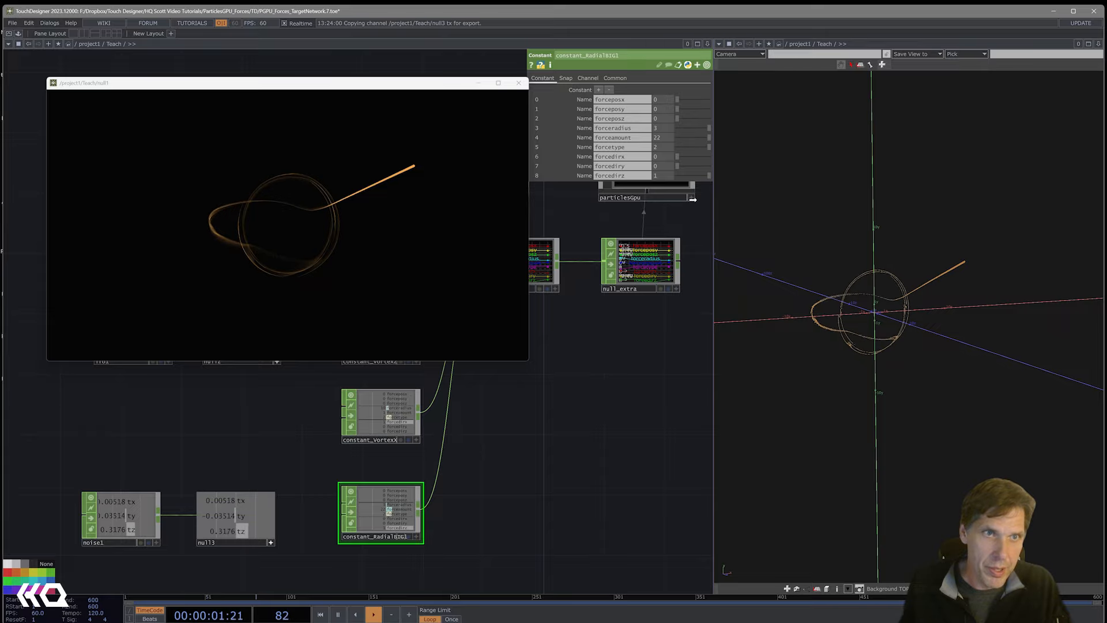
left_click_drag(661, 104, 662, 103)
left_click(665, 96)
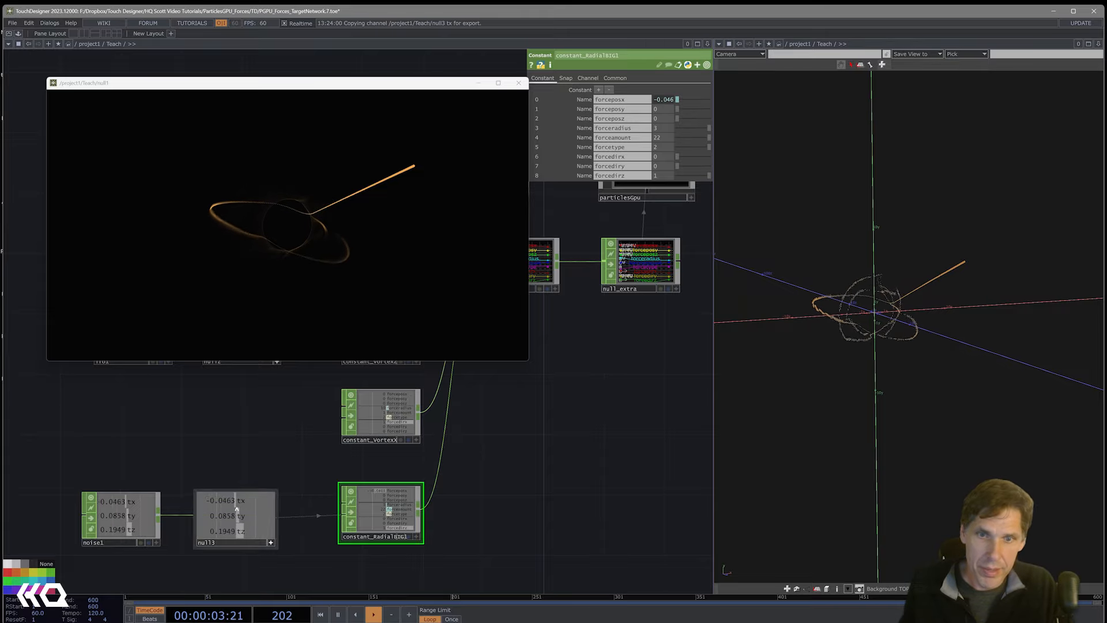
left_click_drag(240, 516, 661, 109)
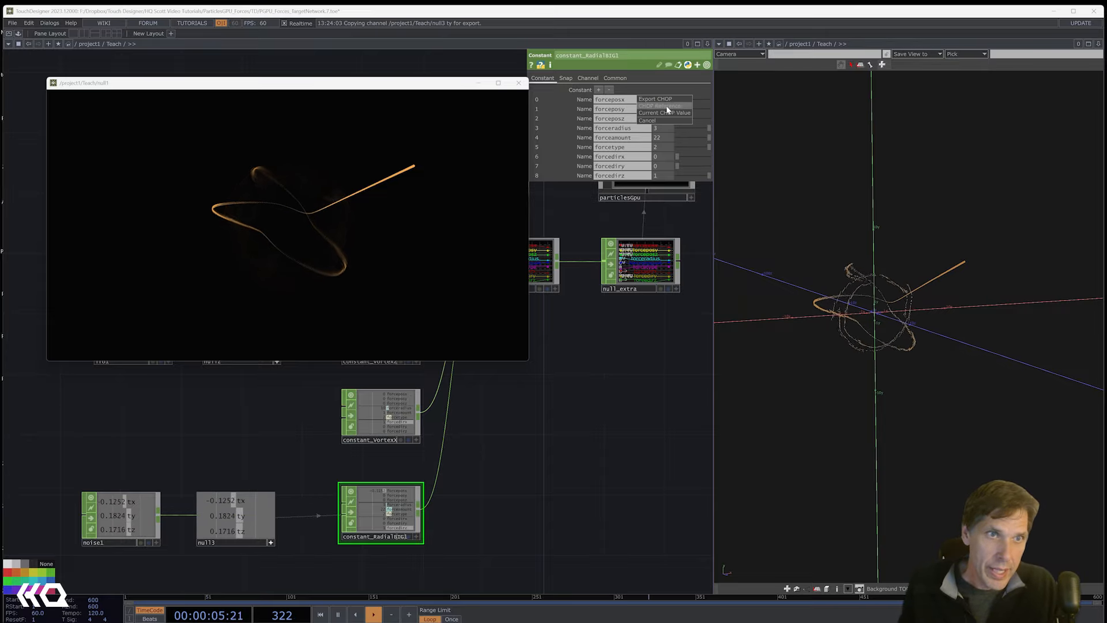
left_click(666, 106)
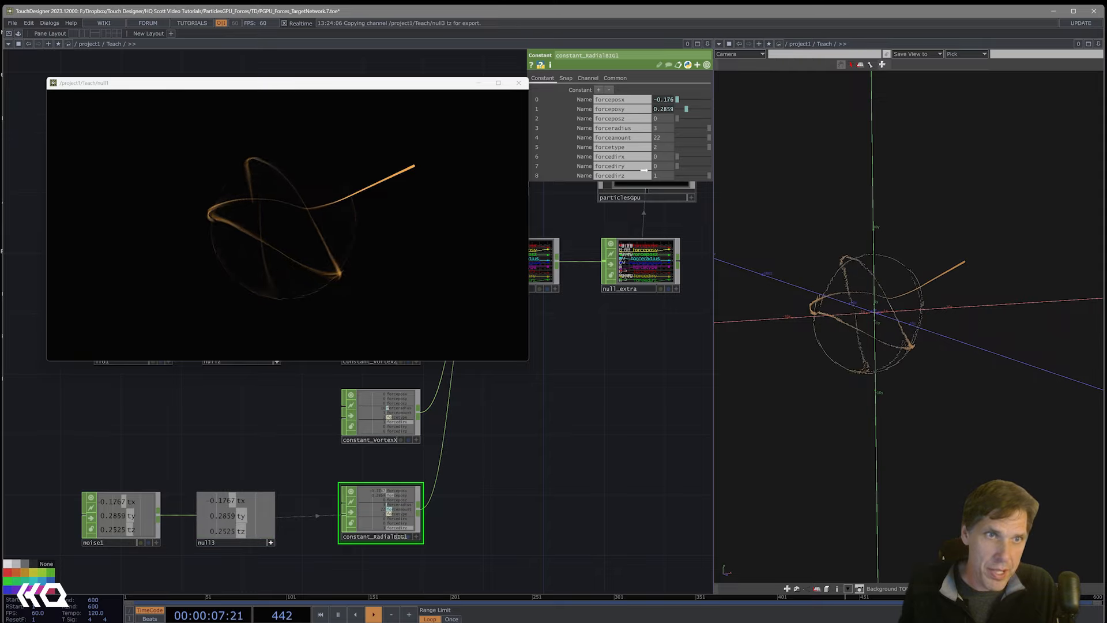
left_click_drag(660, 118, 661, 118)
left_click(669, 112)
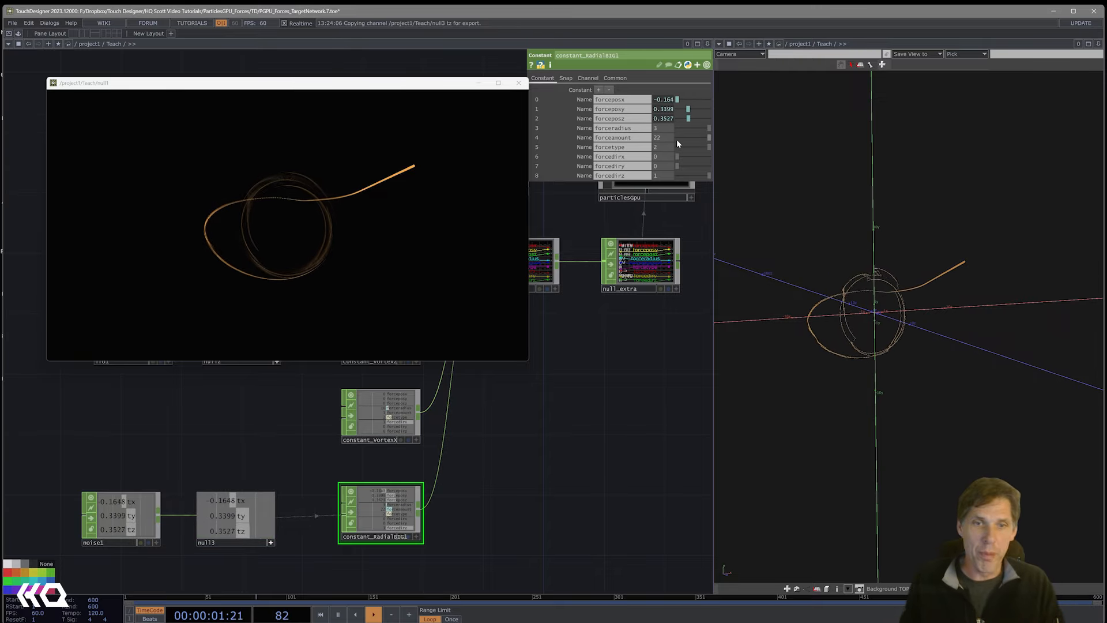
Add a Geometry COMP to the network and place it below pointsprite1
scroll(496, 470, "down", 5)
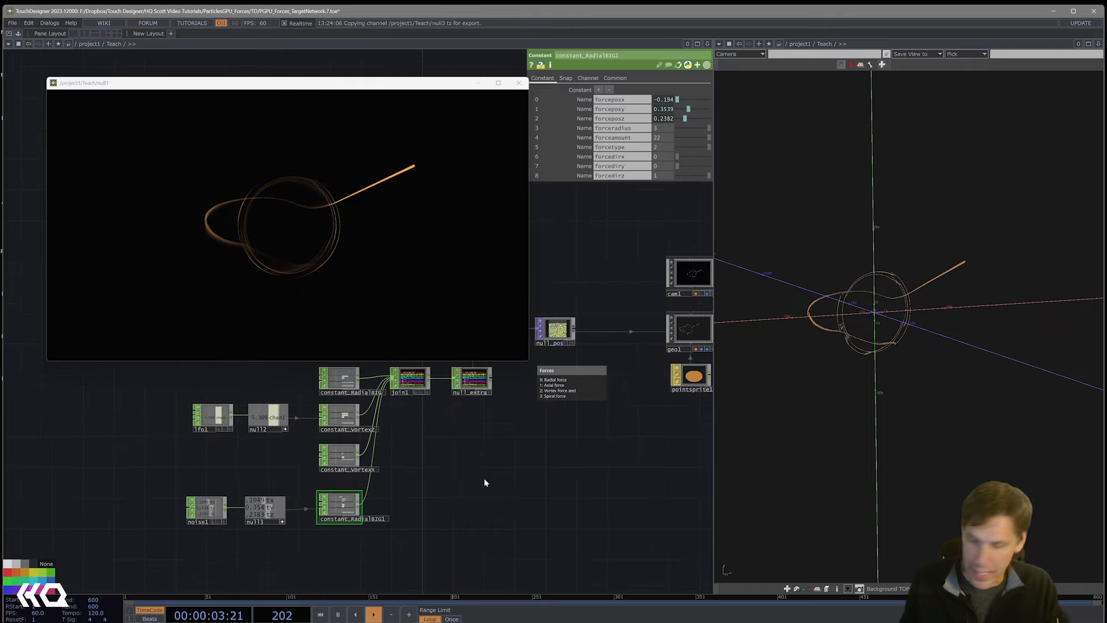
key("Tab")
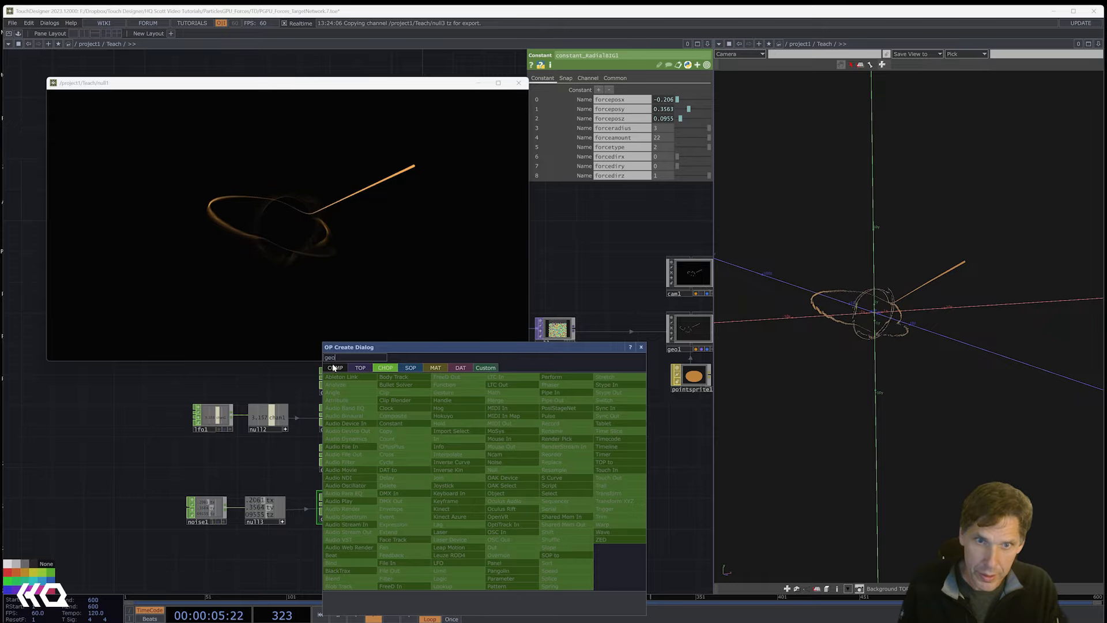
left_click(335, 367)
type("geo")
left_click(338, 439)
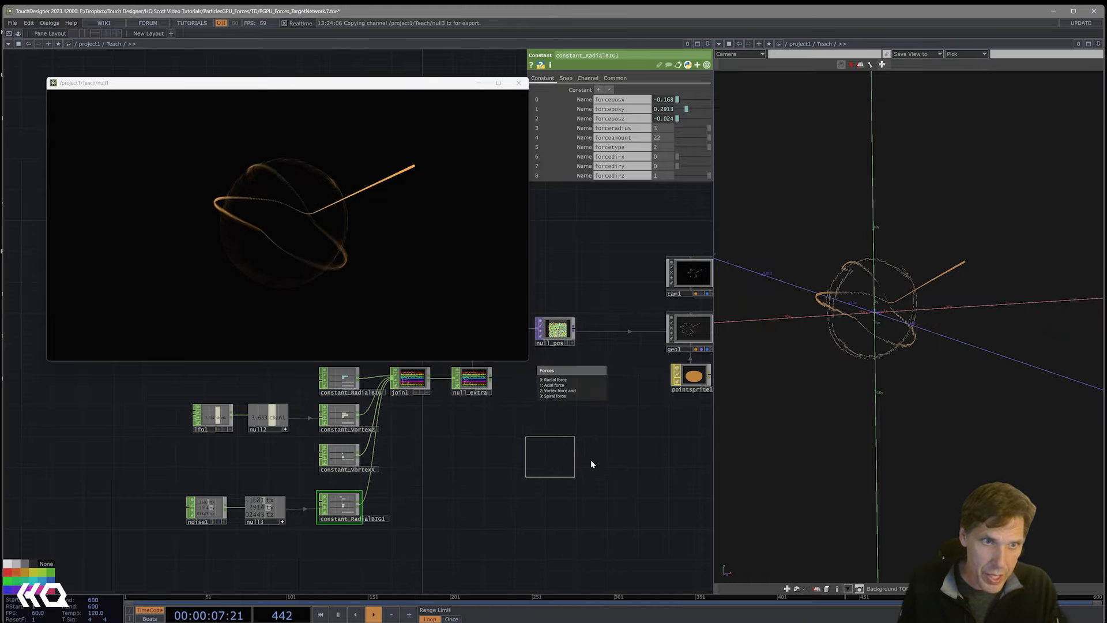
left_click(684, 450)
left_click_drag(658, 492, 481, 536)
left_click_drag(510, 498, 531, 495)
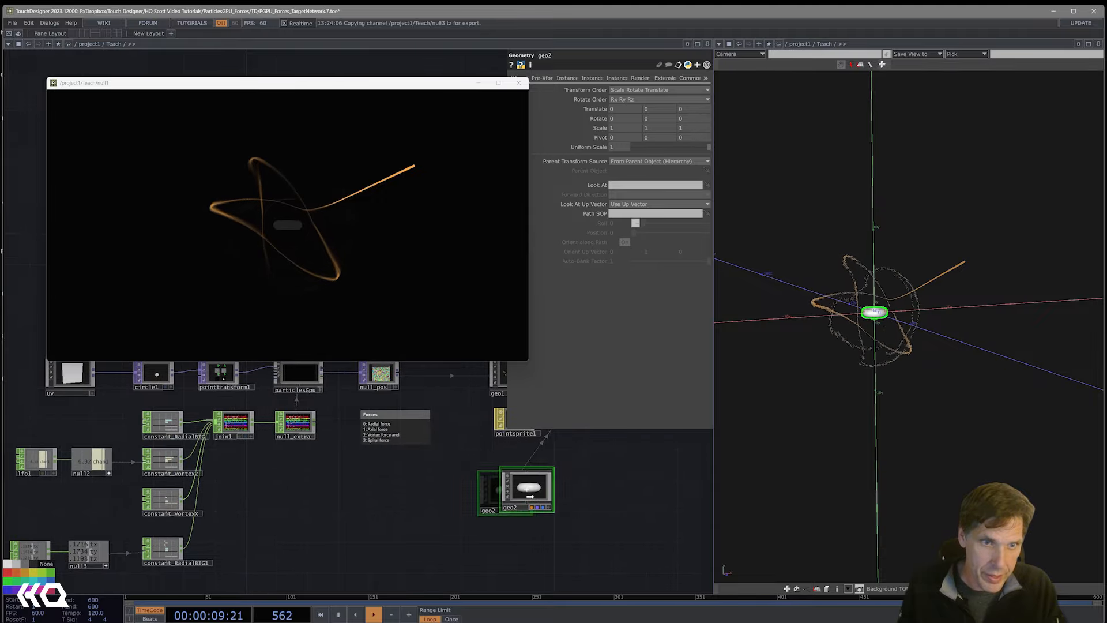
Inside geo2, set the orientation of torus1 to Z Axis and return to the parent network
key("i")
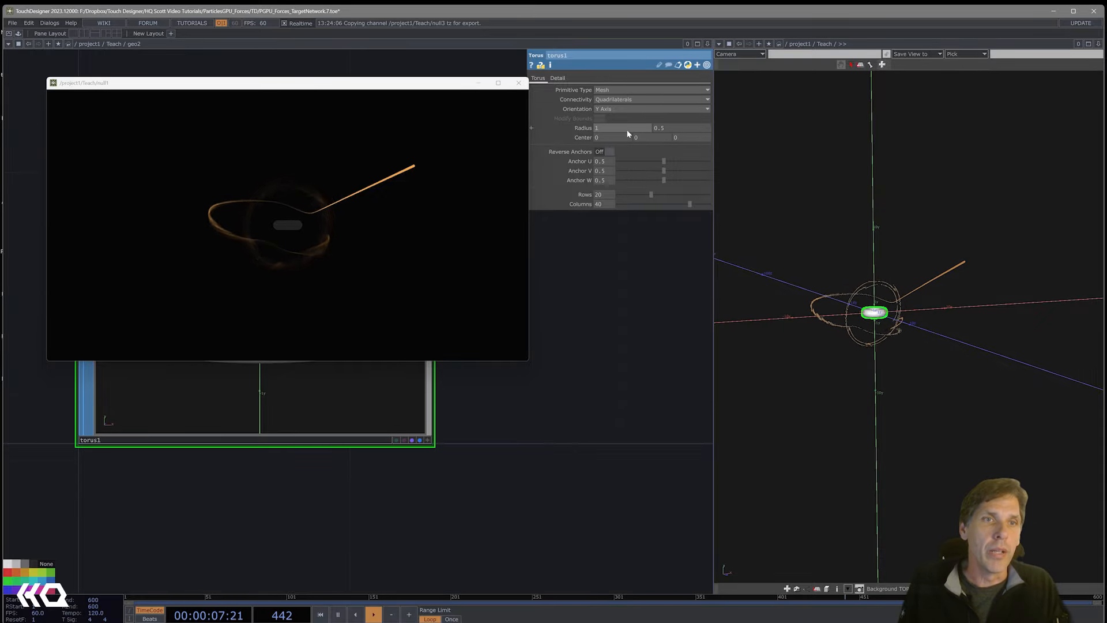
left_click(624, 109)
left_click(604, 135)
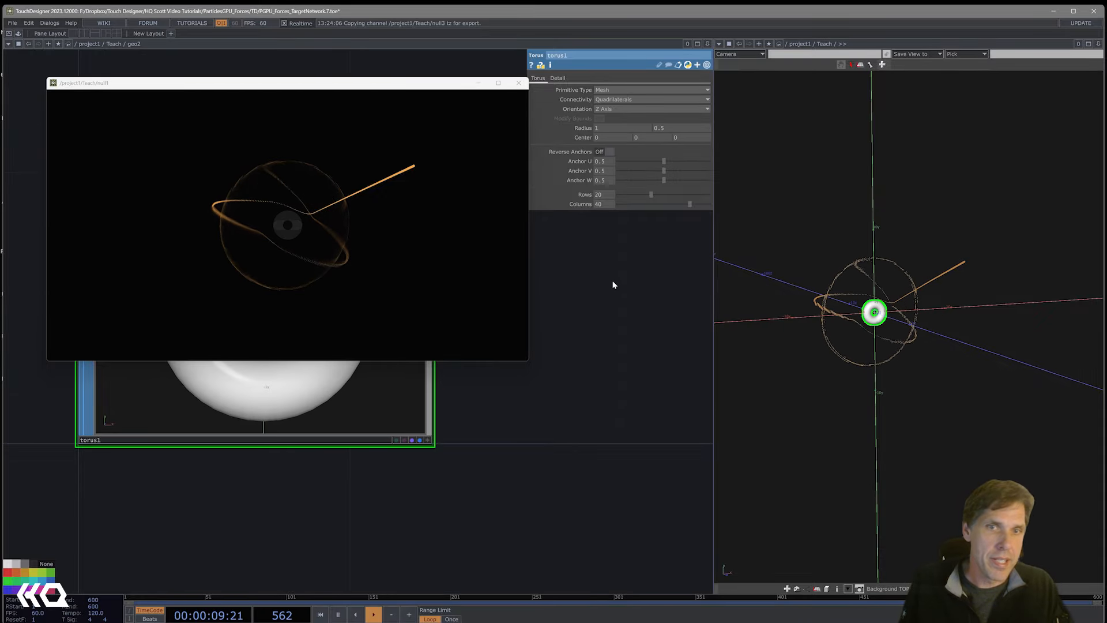
scroll(617, 402, "down", 1)
scroll(617, 402, "down", 5)
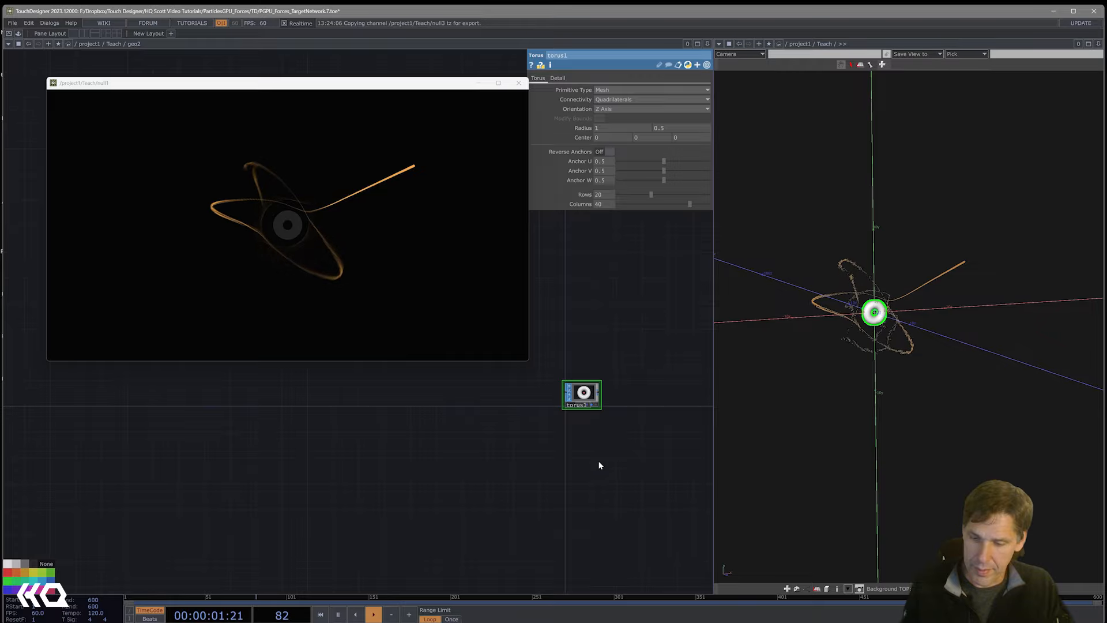
scroll(600, 465, "down", 2)
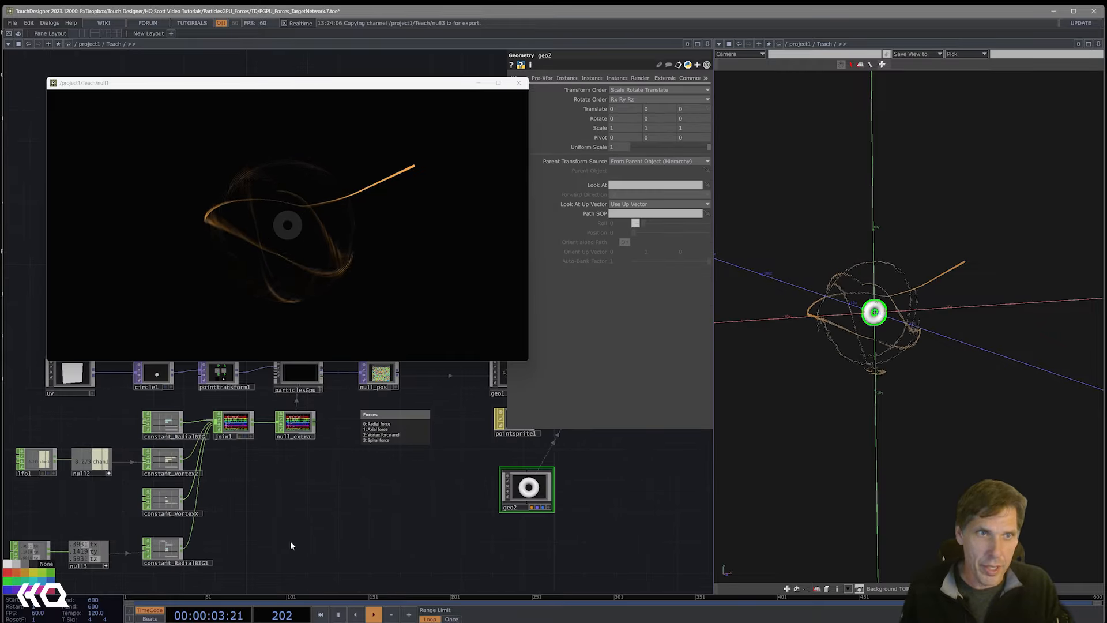
Link the three Translate values of geo2 to the tx, ty and tz channels of null3 as CHOP references
left_click_drag(619, 112, 622, 111)
left_click(625, 112)
left_click_drag(93, 552, 692, 109)
left_click(658, 108)
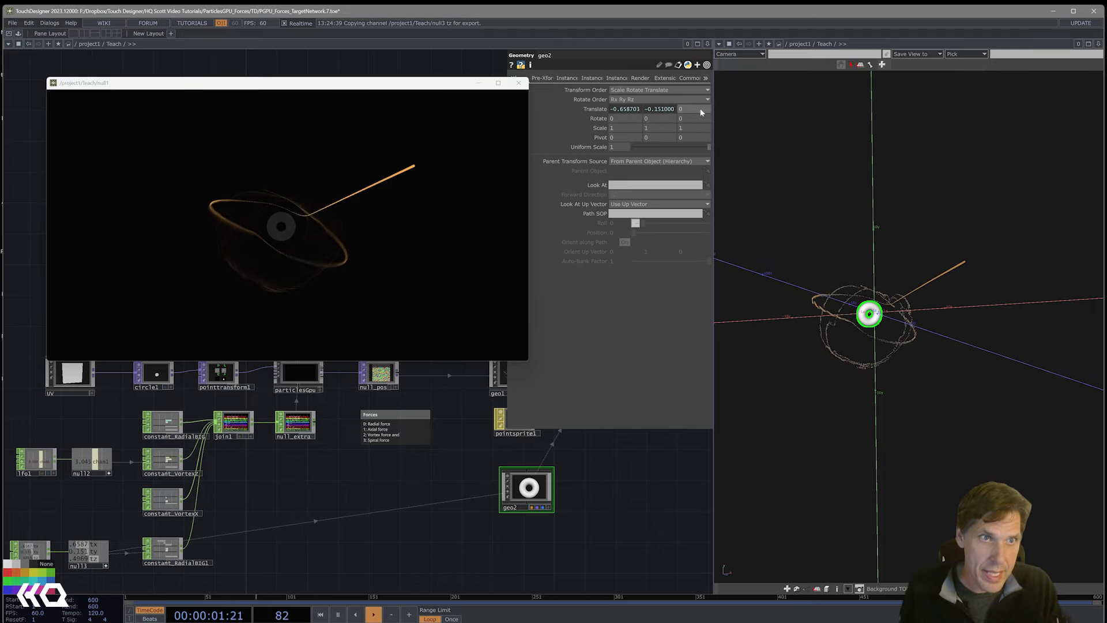
left_click(692, 111)
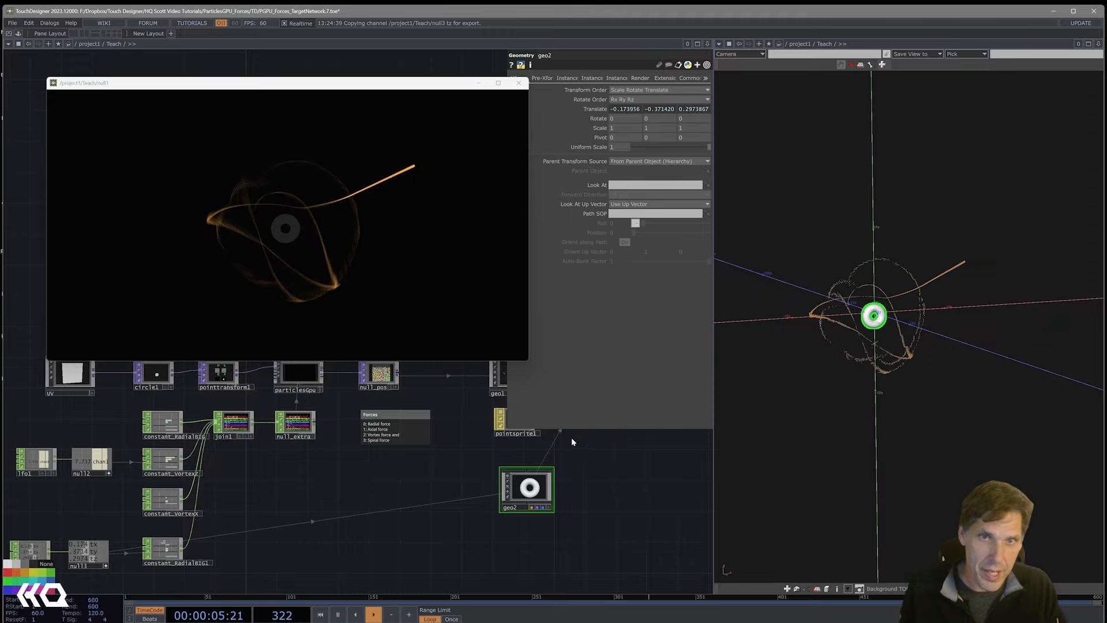
Set the amplitude of noise1 to 6 and check the torus's motion against the particles from several angles
scroll(531, 489, "up", 10)
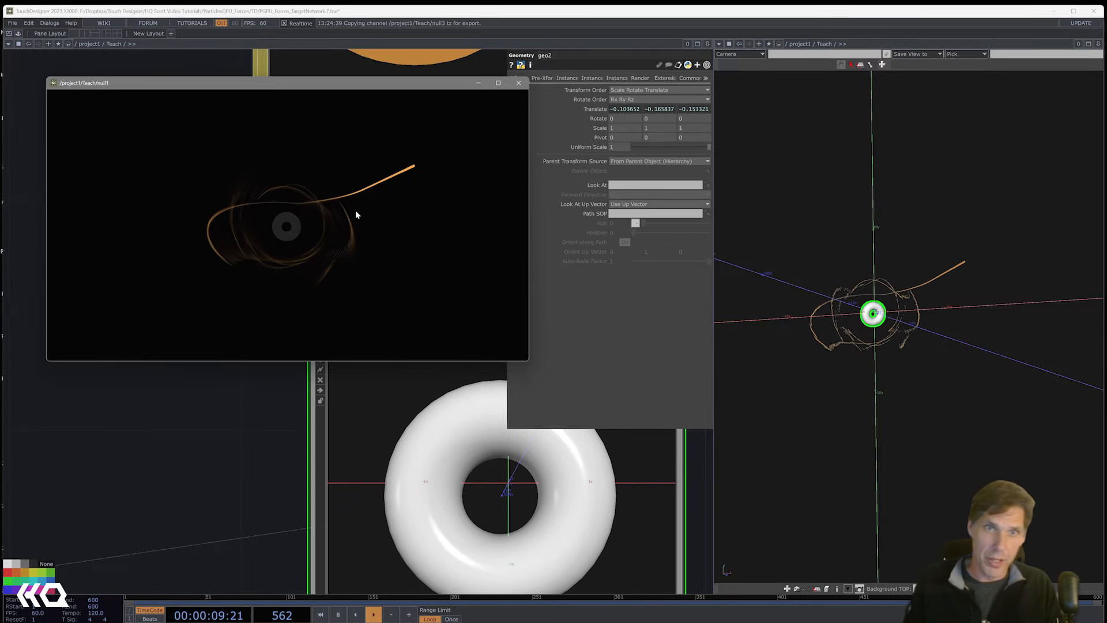
scroll(432, 447, "down", 10)
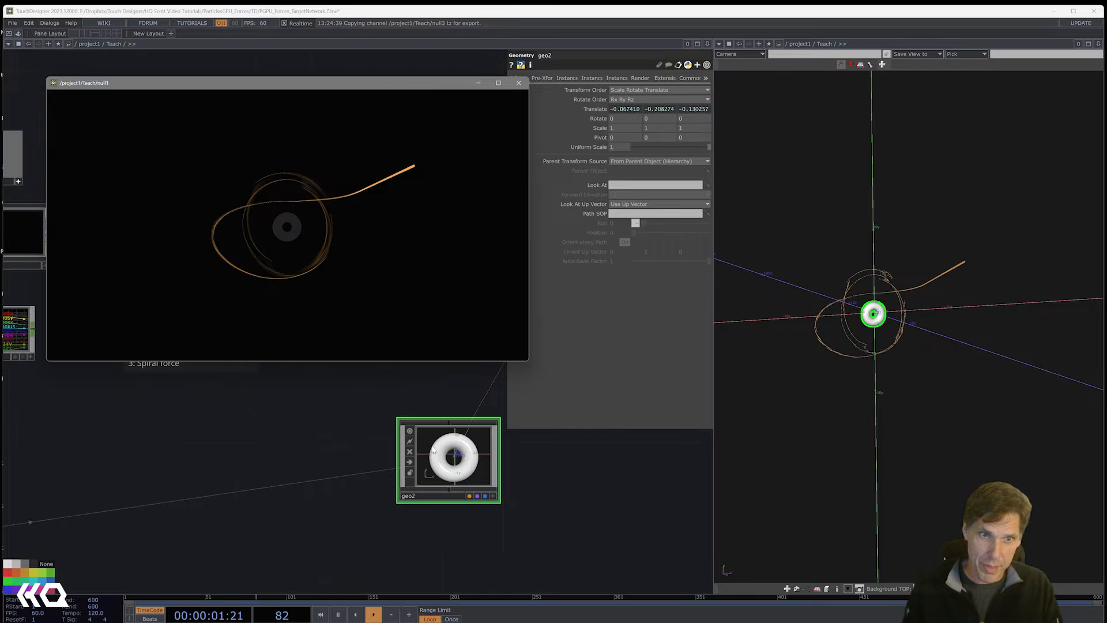
left_click_drag(324, 517, 465, 484)
scroll(237, 482, "up", 4)
scroll(237, 482, "up", 2)
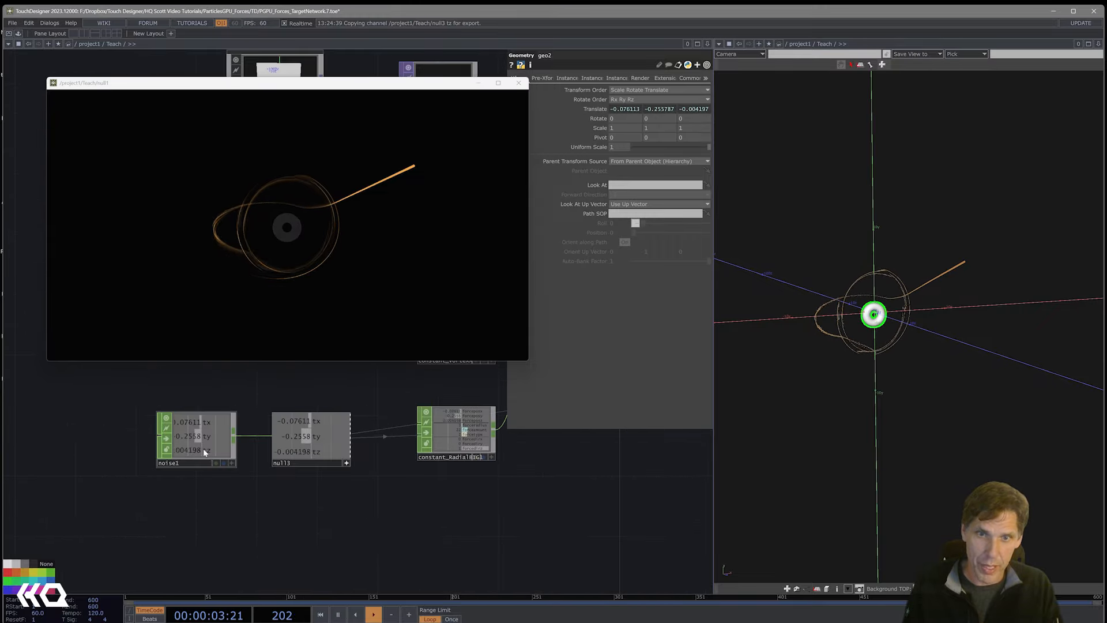
left_click(203, 448)
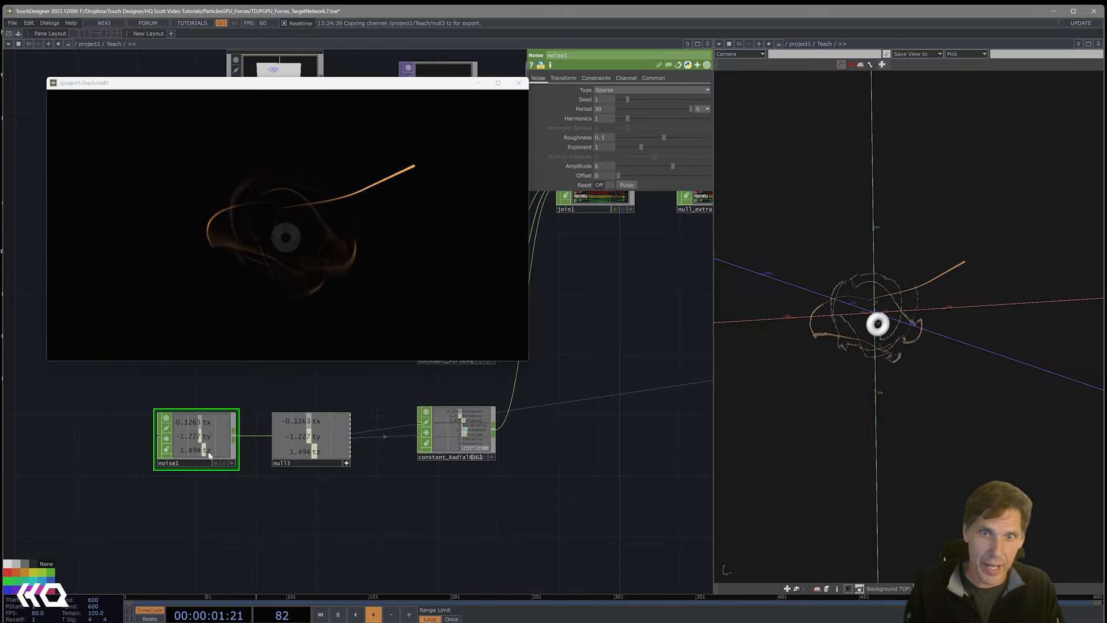
scroll(202, 451, "up", 3)
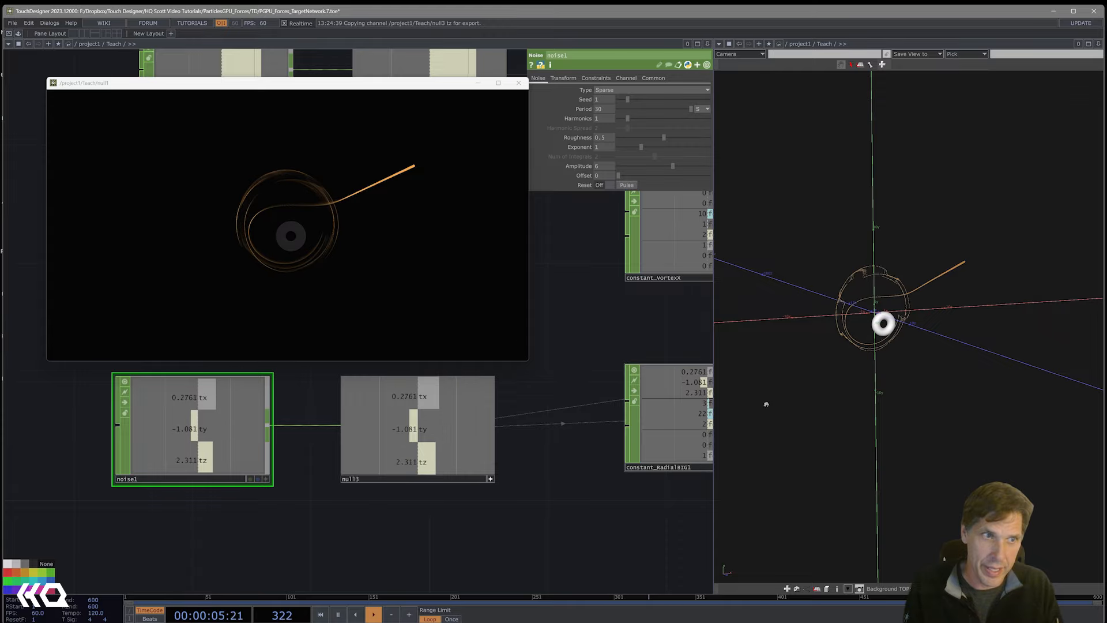
left_click_drag(847, 431, 916, 435)
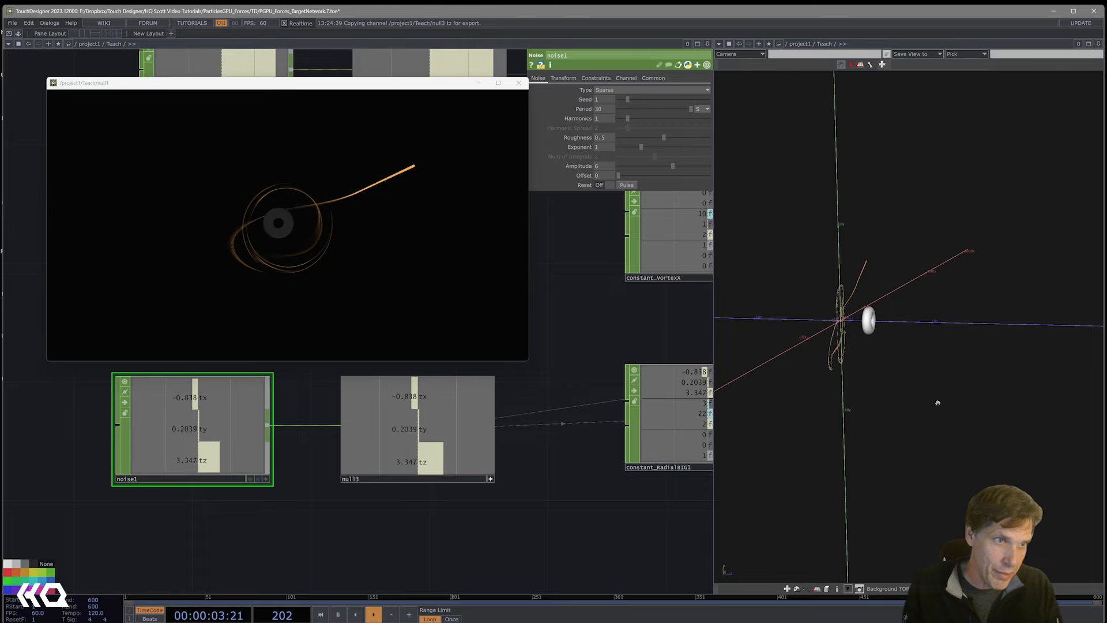
left_click_drag(933, 402, 860, 415)
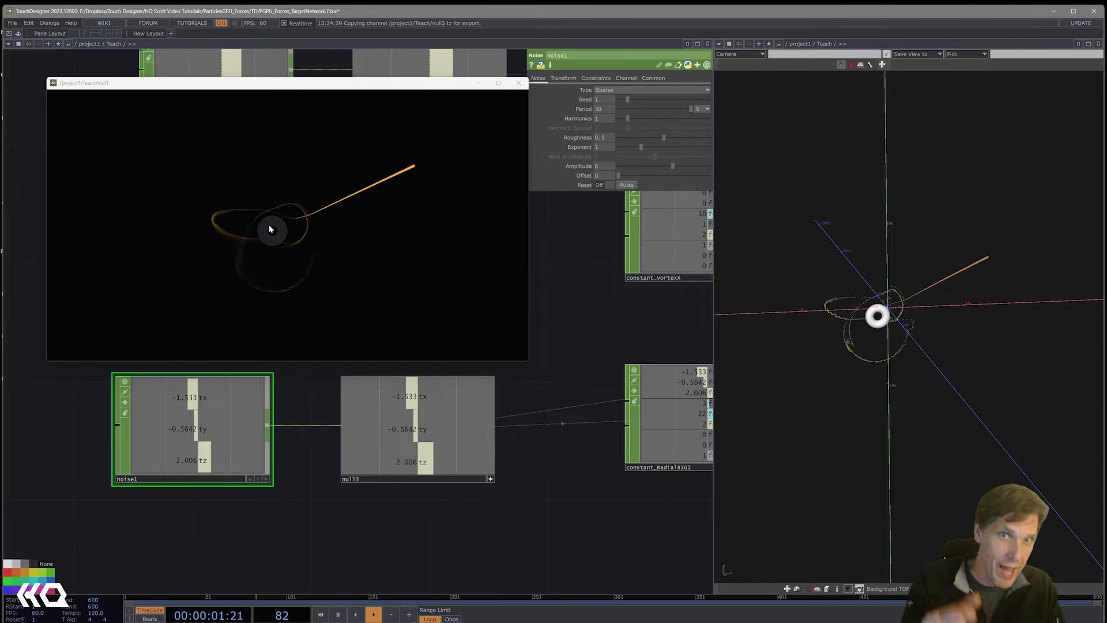
Set the Entry_Opacity of Basic_Feedback to 0.128
left_click_drag(521, 521, 300, 517)
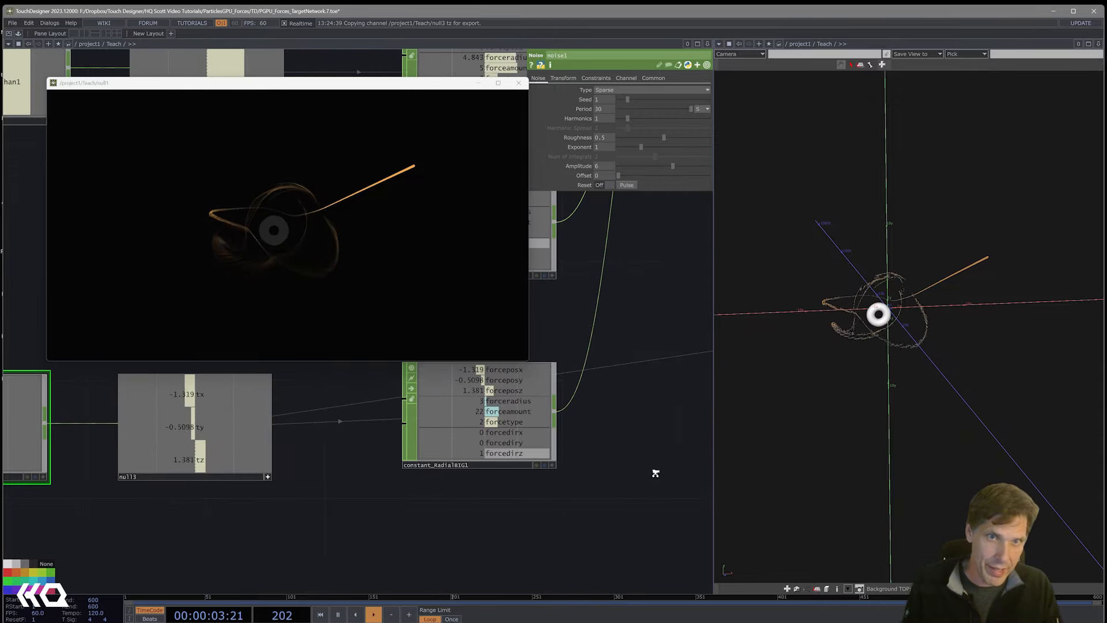
scroll(654, 473, "down", 3)
left_click_drag(543, 504, 383, 542)
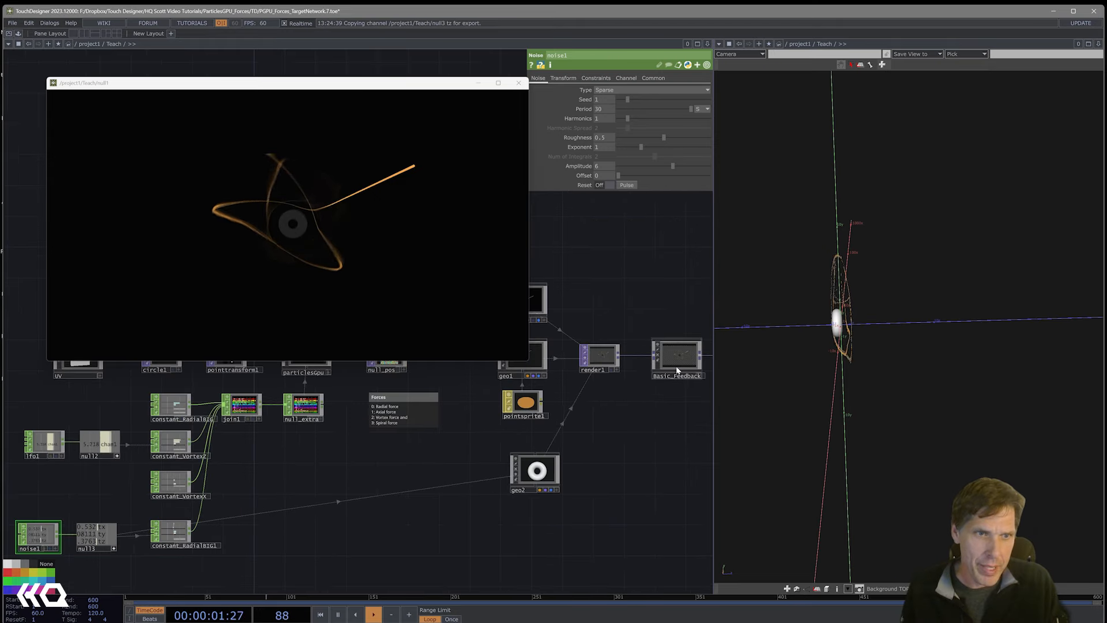
left_click(678, 369)
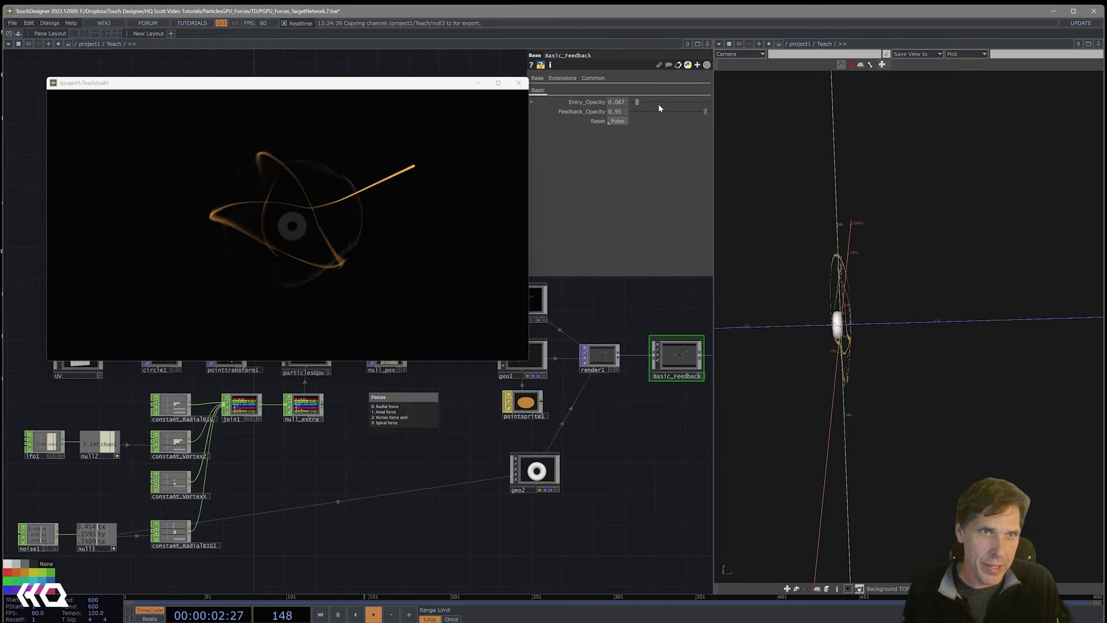
left_click_drag(641, 103, 644, 104)
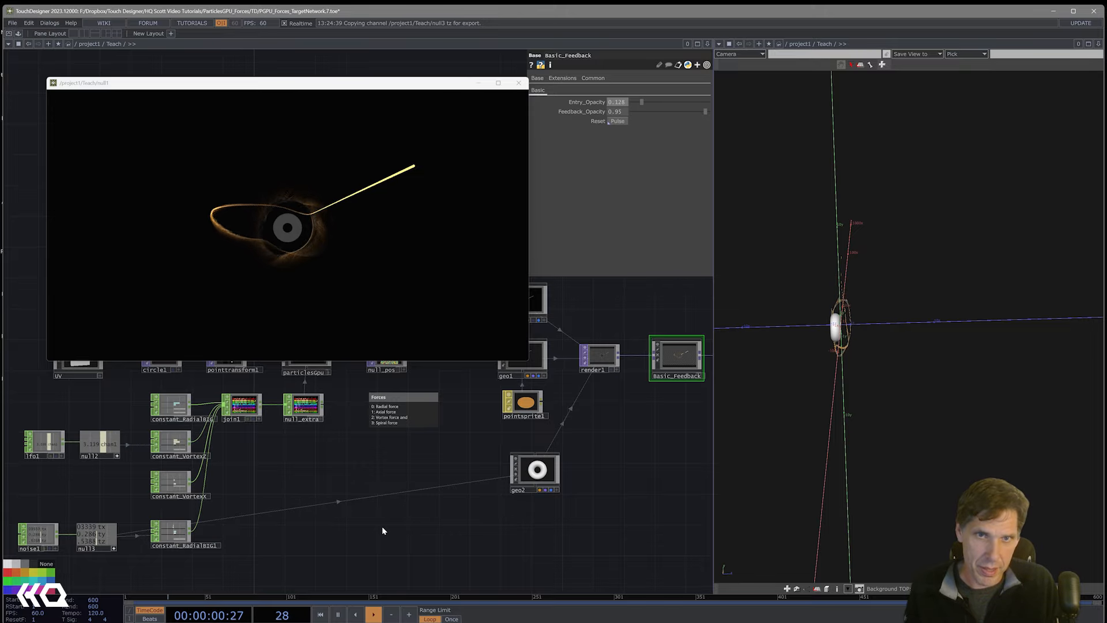
Duplicate constant_RadialBIG1 directly beneath the original, compare the two nodes' parameters and leave the copy selected
left_click_drag(383, 529, 454, 463)
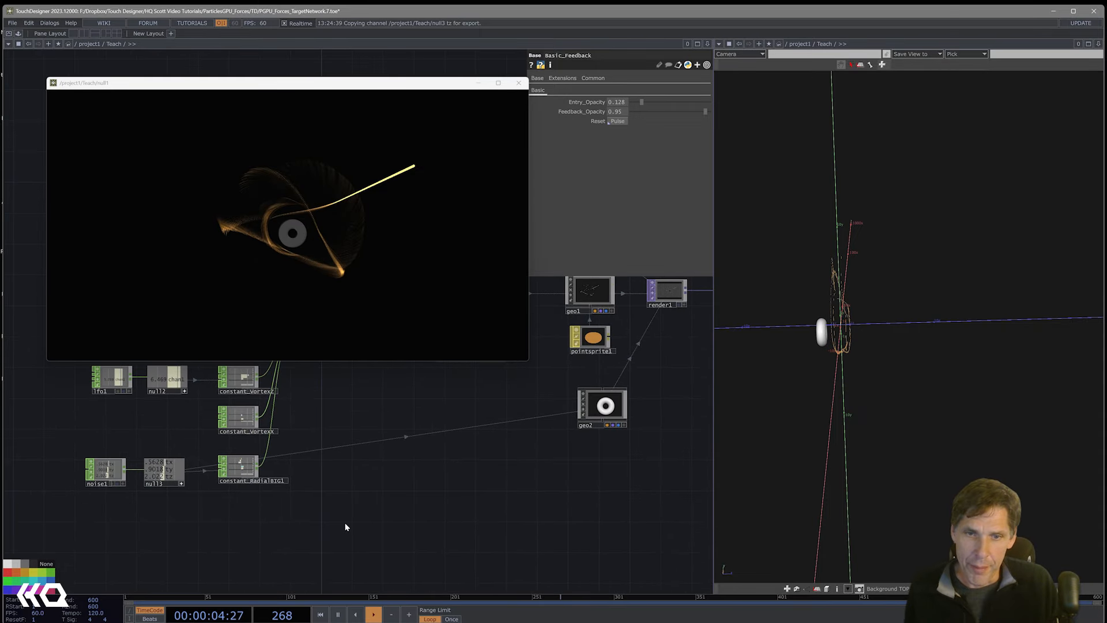
left_click(250, 473)
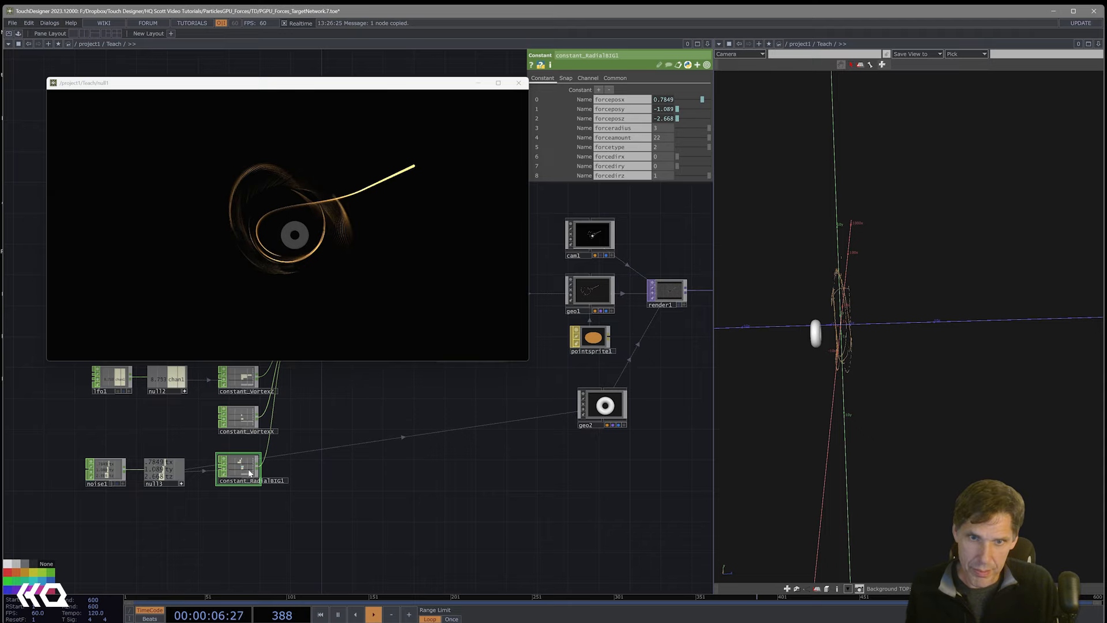
key("ctrl+v")
scroll(289, 505, "up", 3)
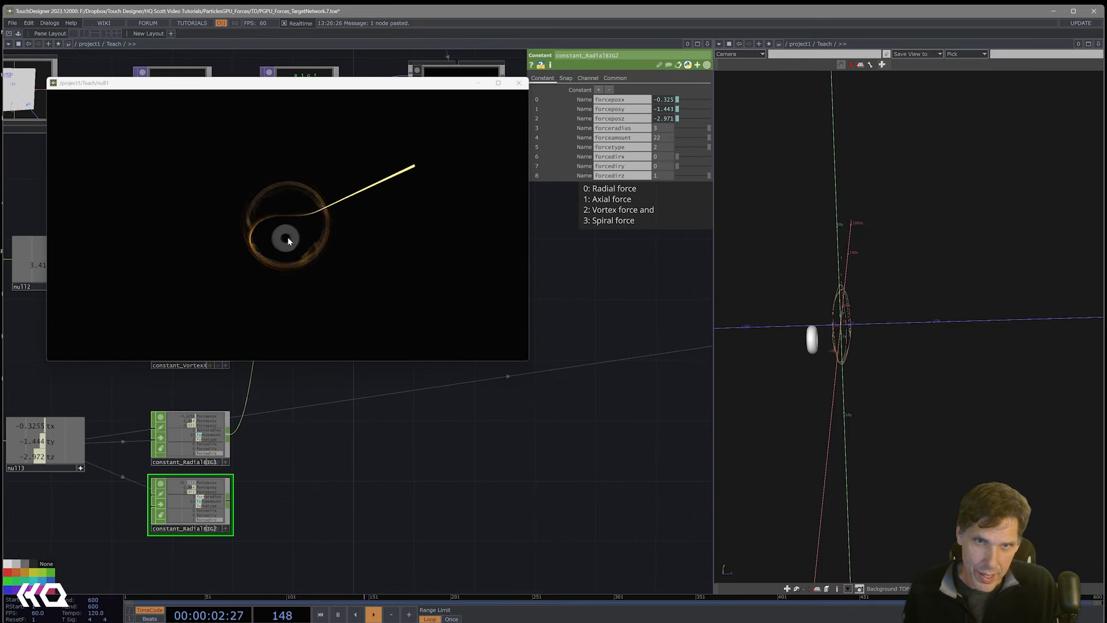
left_click(202, 444)
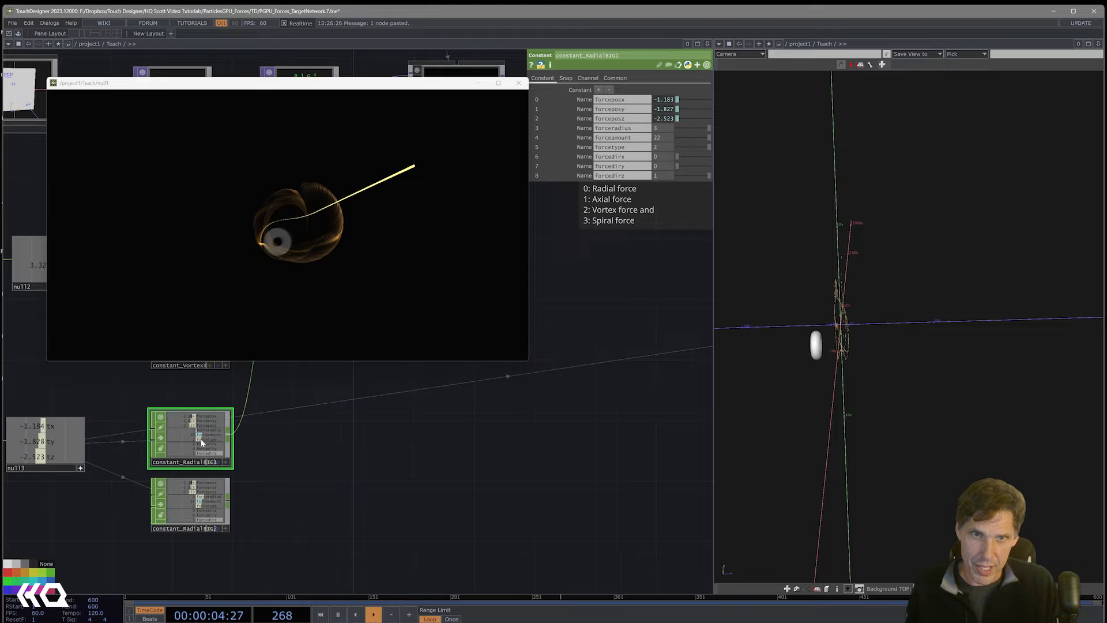
left_click(216, 499)
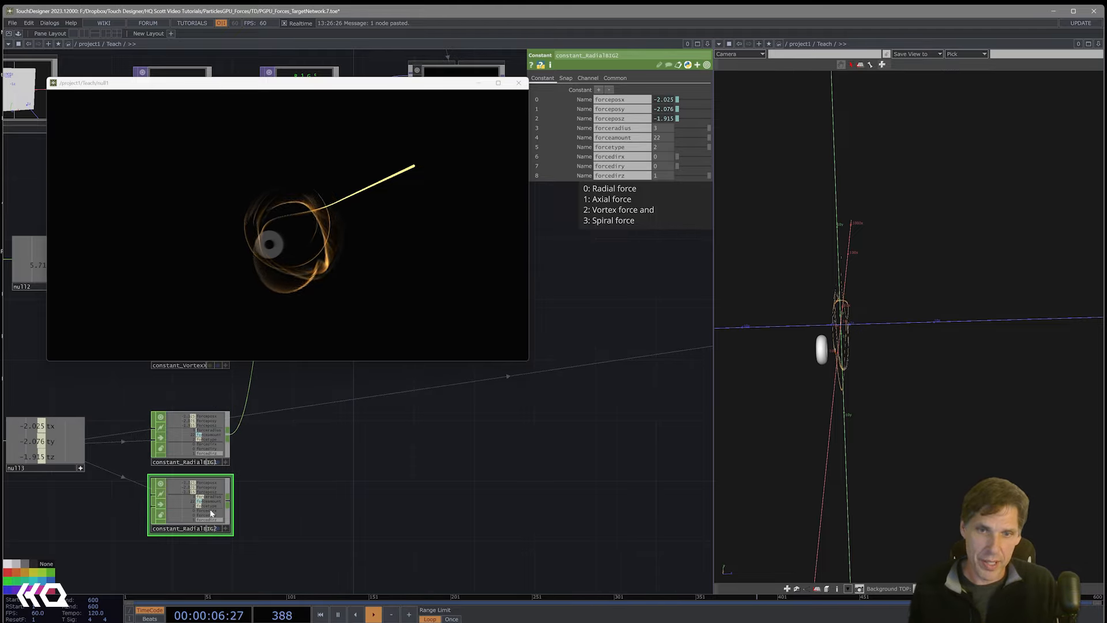
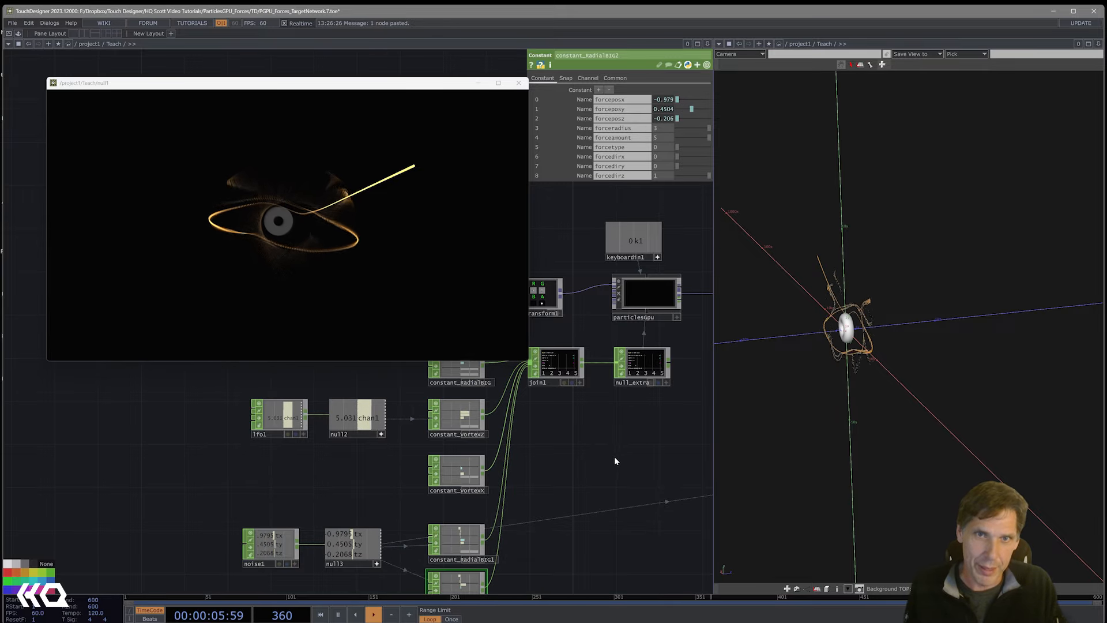
Set the X and Y Translate of pointtransform1 to 0 so the particles emit from the origin
left_click_drag(606, 462, 579, 503)
scroll(579, 499, "down", 2)
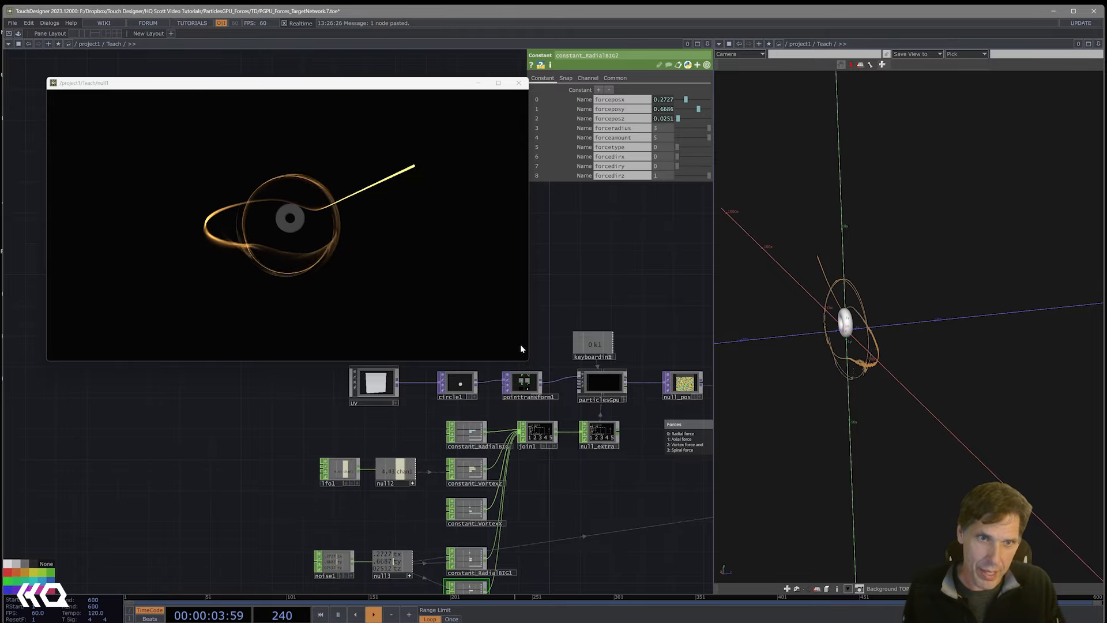
left_click(522, 384)
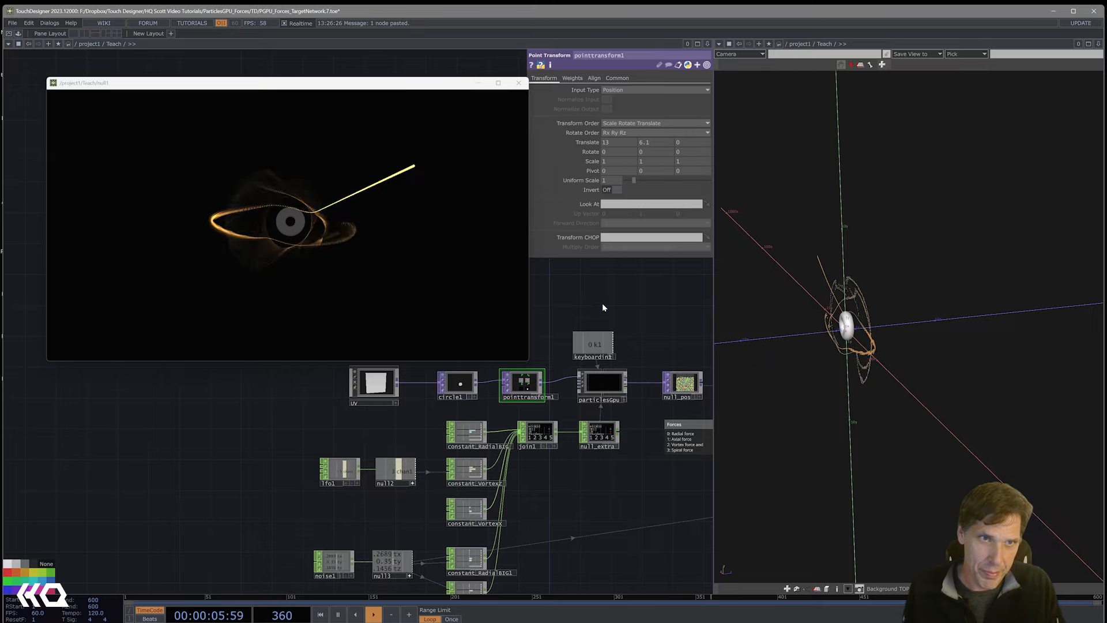
scroll(522, 412, "up", 5)
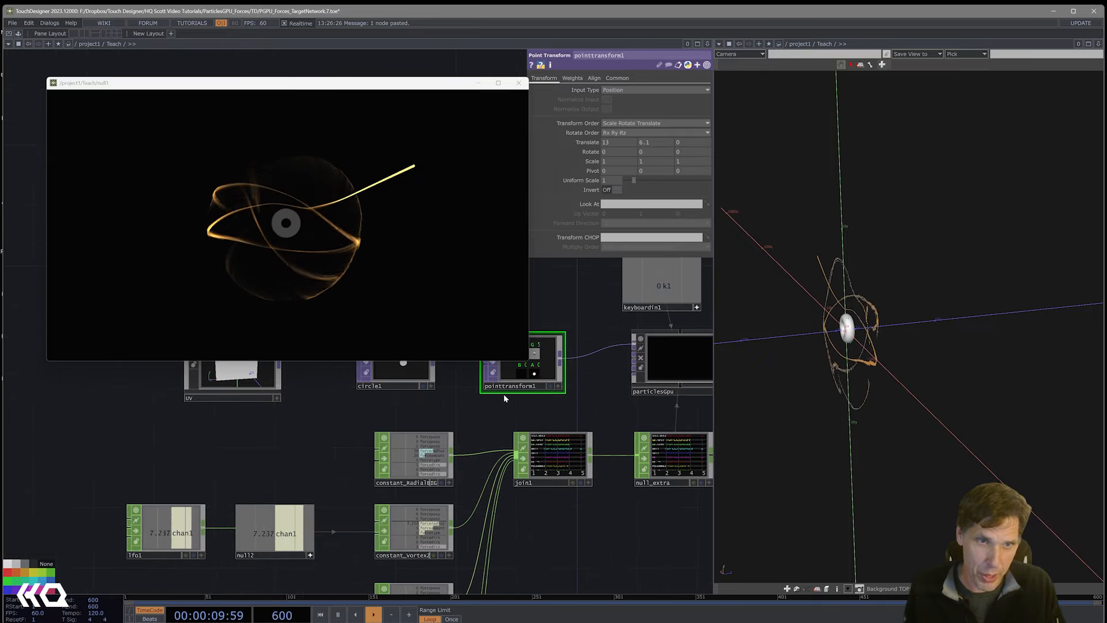
left_click_drag(497, 398, 549, 428)
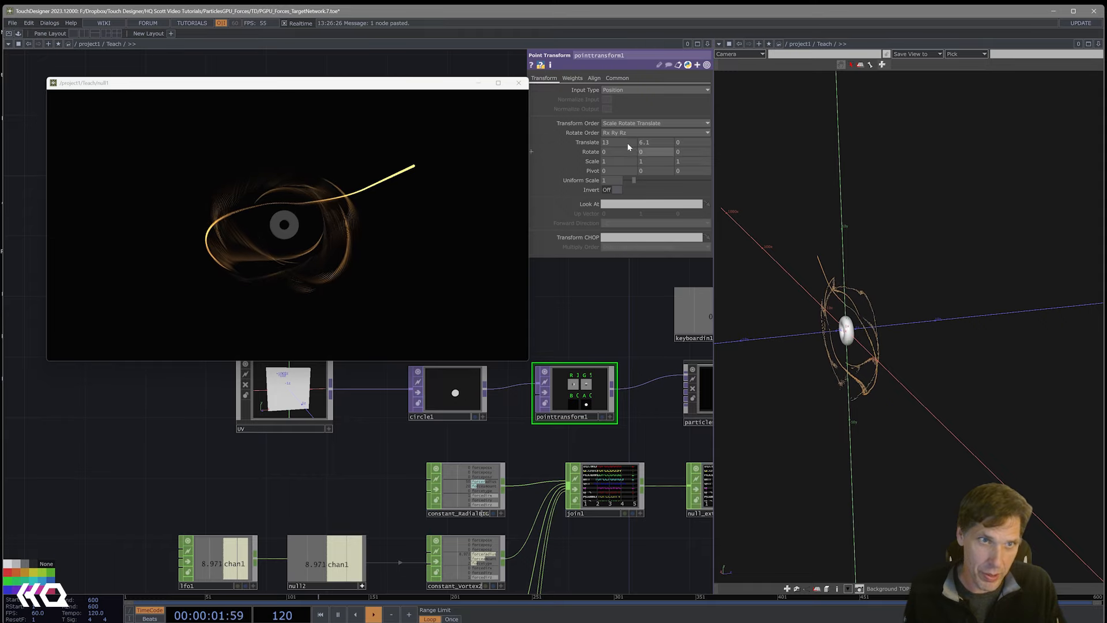
left_click_drag(623, 143, 574, 143)
type("0")
left_click_drag(656, 143, 628, 144)
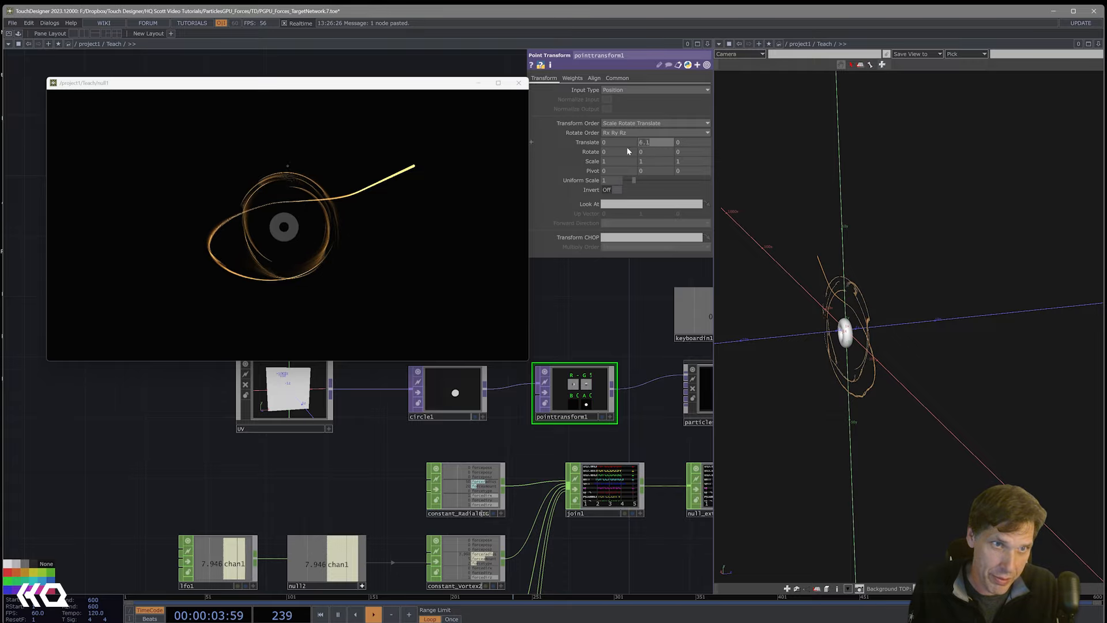
type("0")
key("Return")
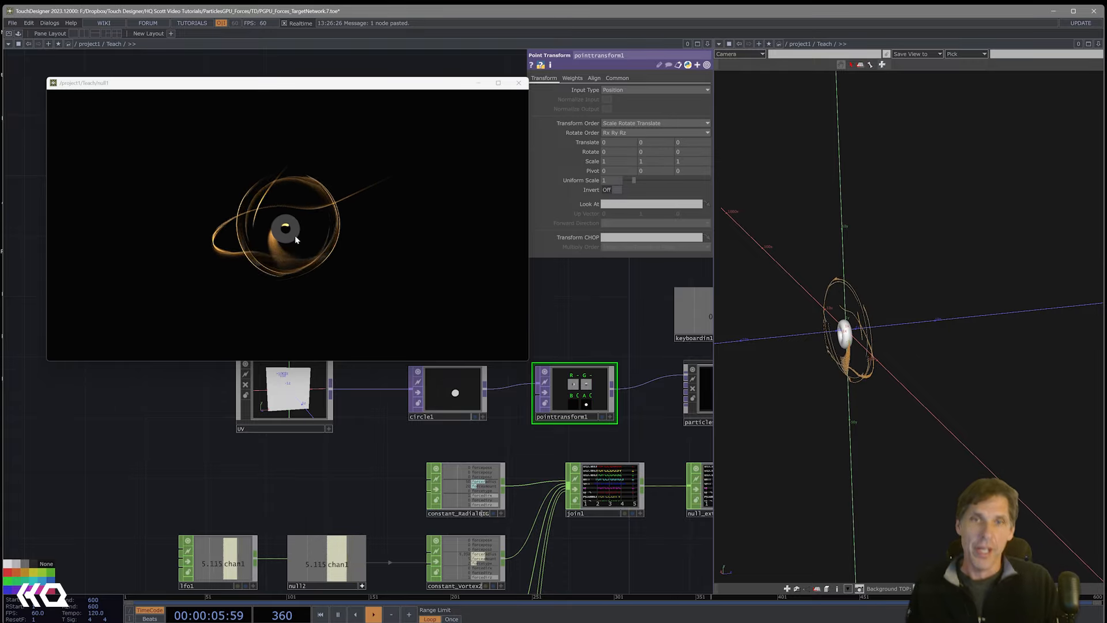
Restrict the geometry rendered by render1 to geo1
left_click_drag(449, 457, 213, 465)
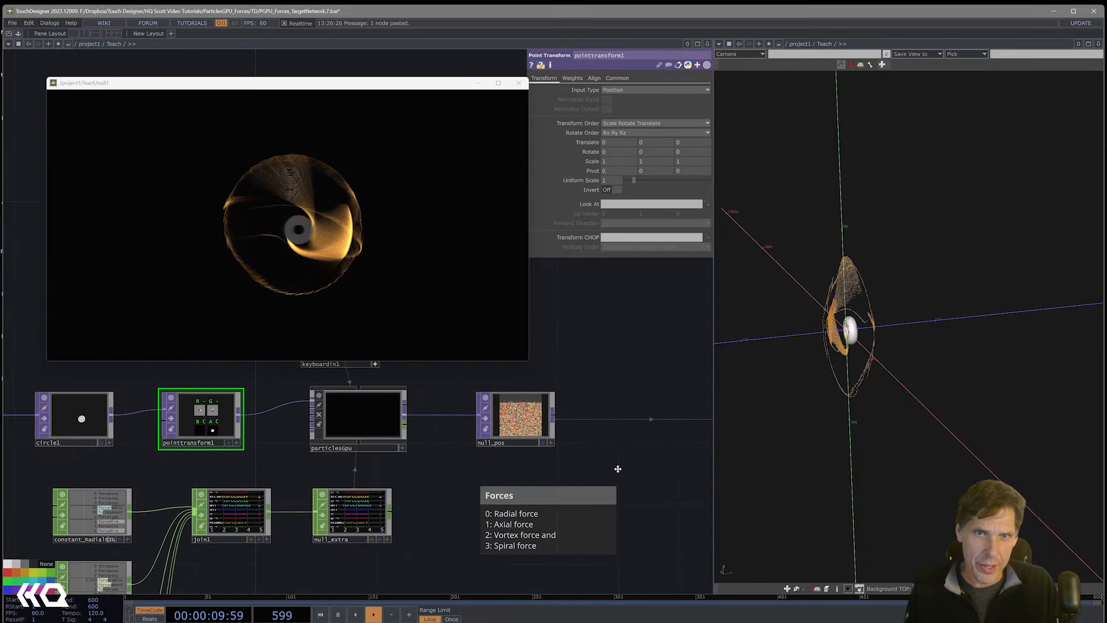
left_click_drag(664, 472, 456, 477)
left_click(687, 426)
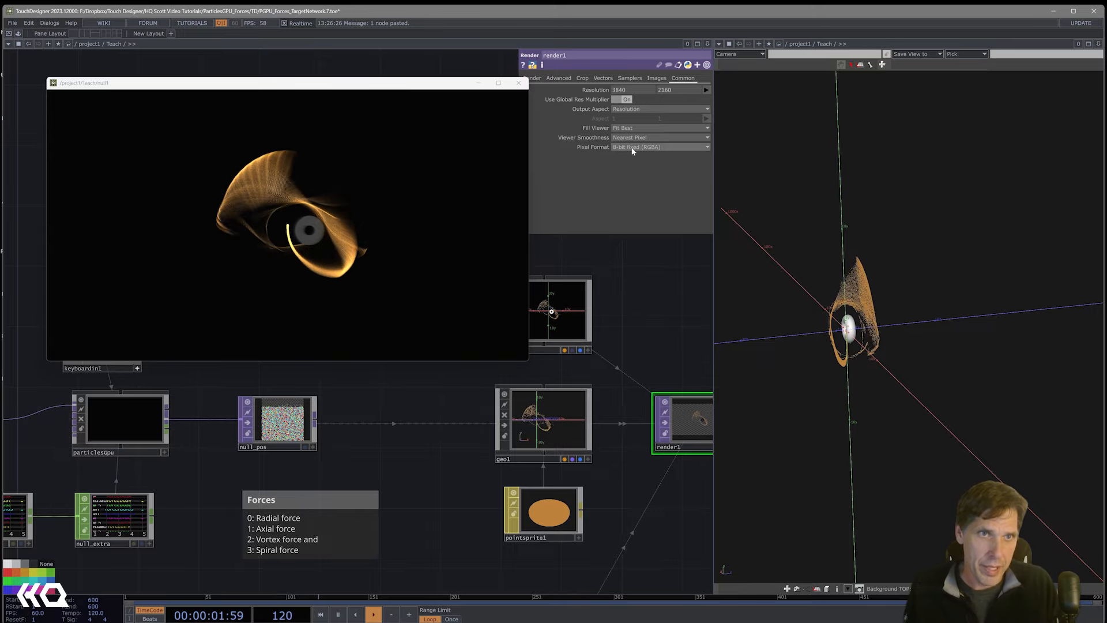
left_click(536, 79)
left_click(630, 109)
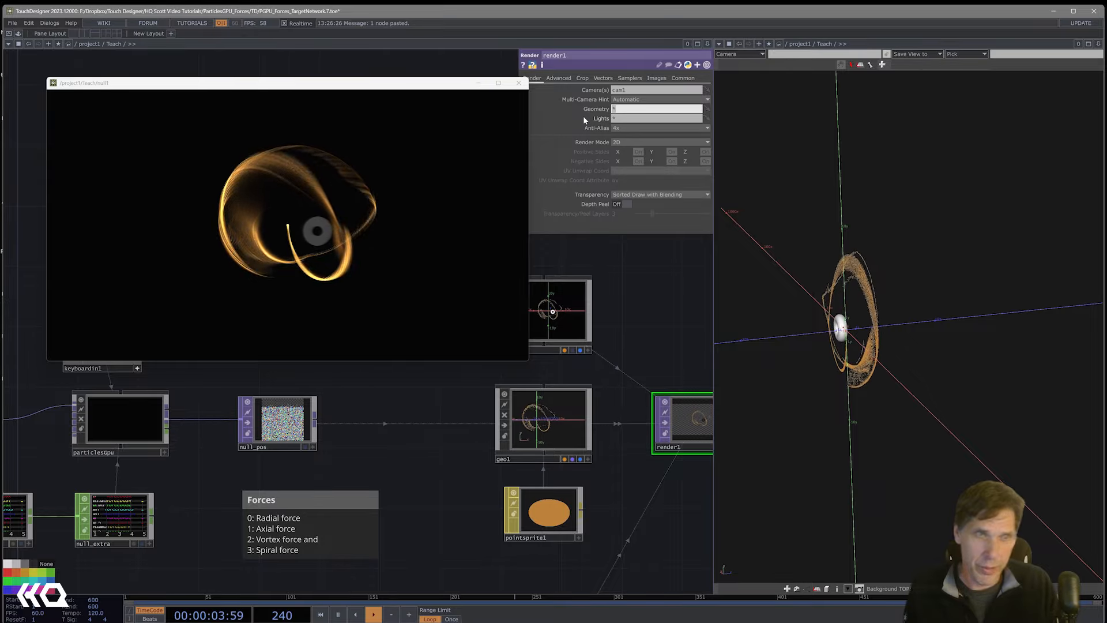
type("geo1")
key("Return")
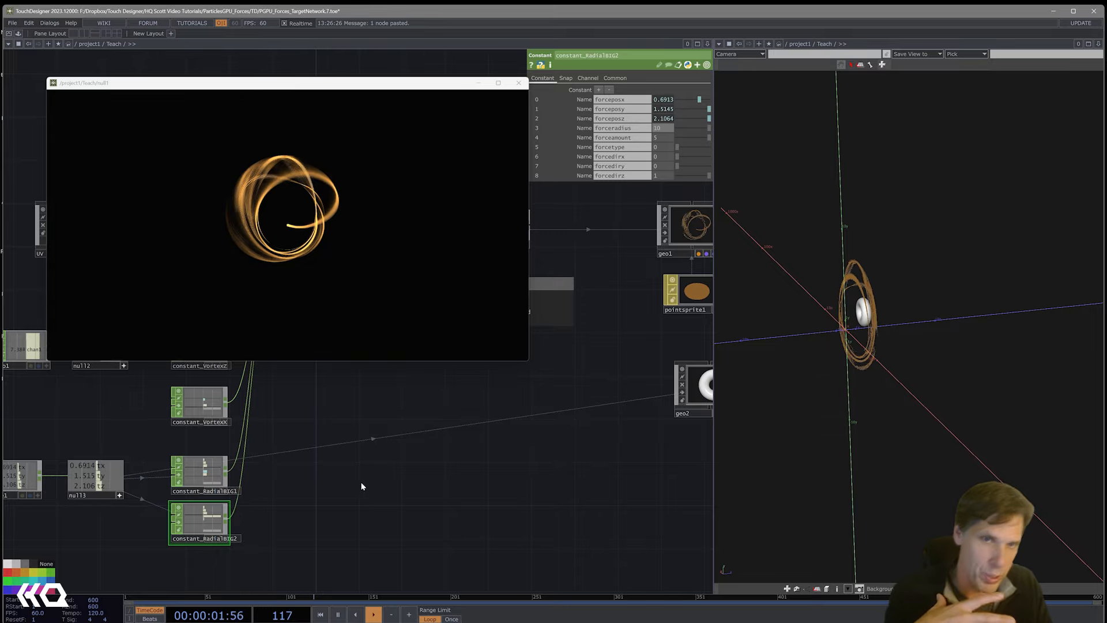
Examine the parameters of constant_RadialBIG1 and the overall layout of the particle network
scroll(393, 501, "down", 5)
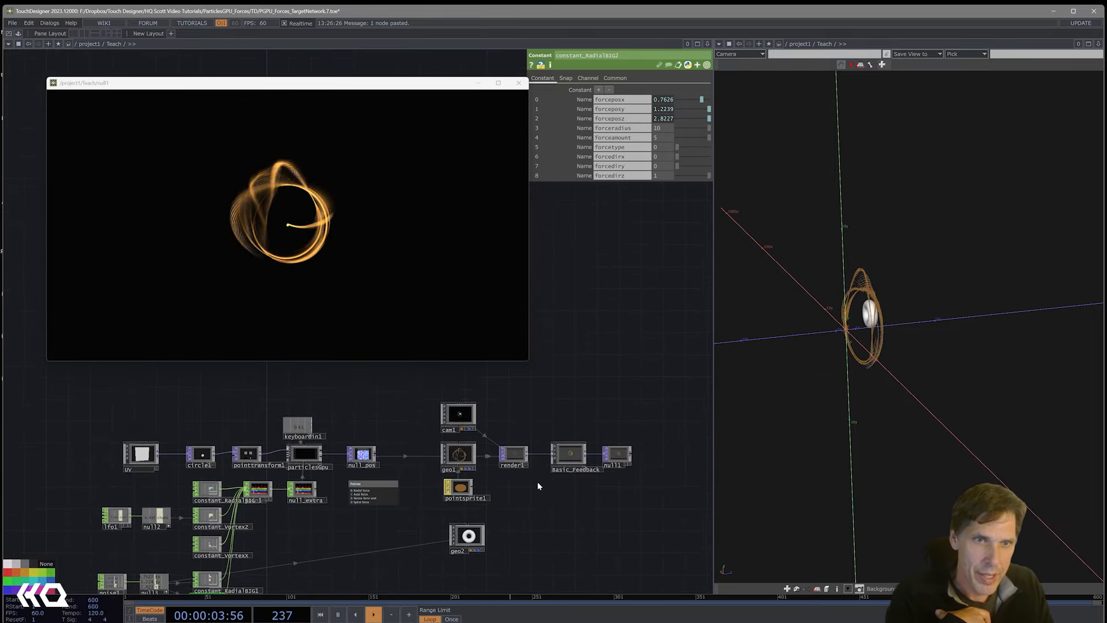
left_click(471, 437)
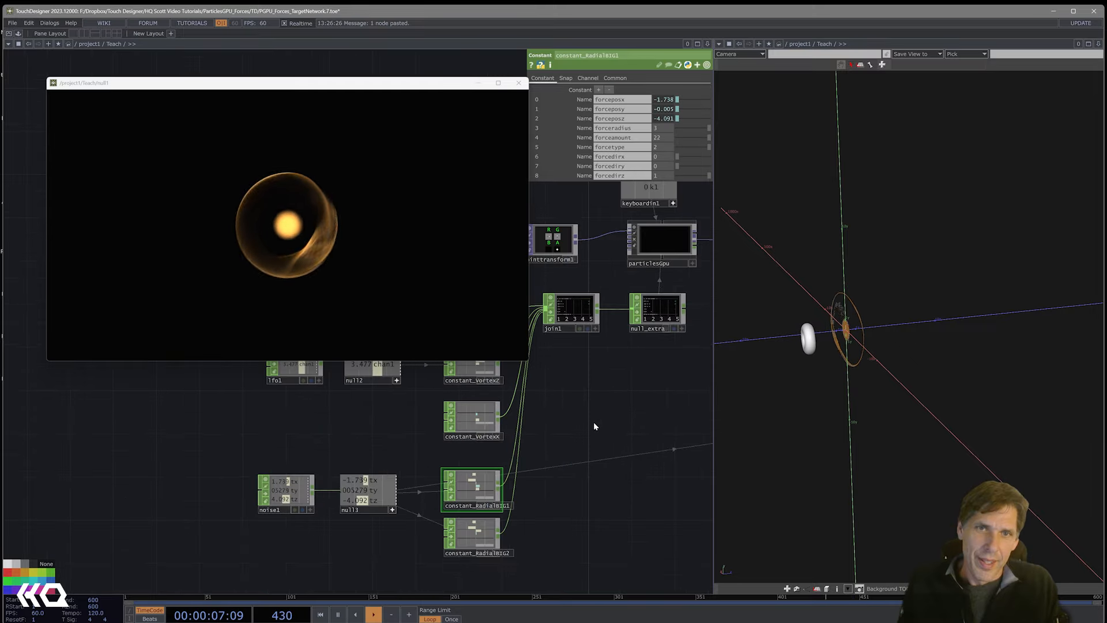
scroll(600, 420, "down", 3)
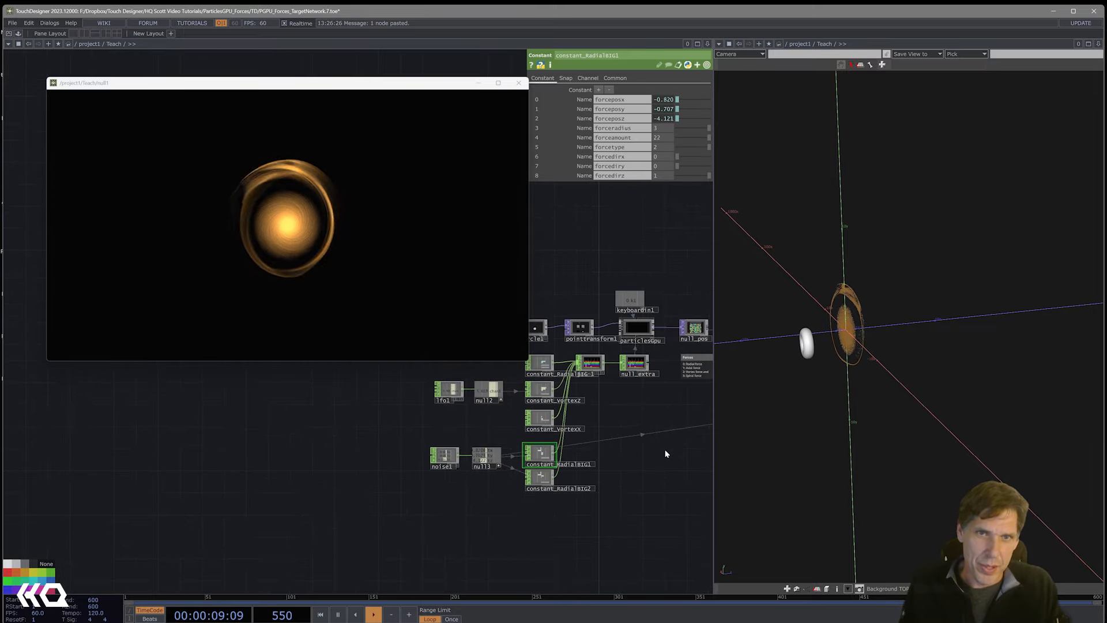
left_click_drag(665, 453, 453, 533)
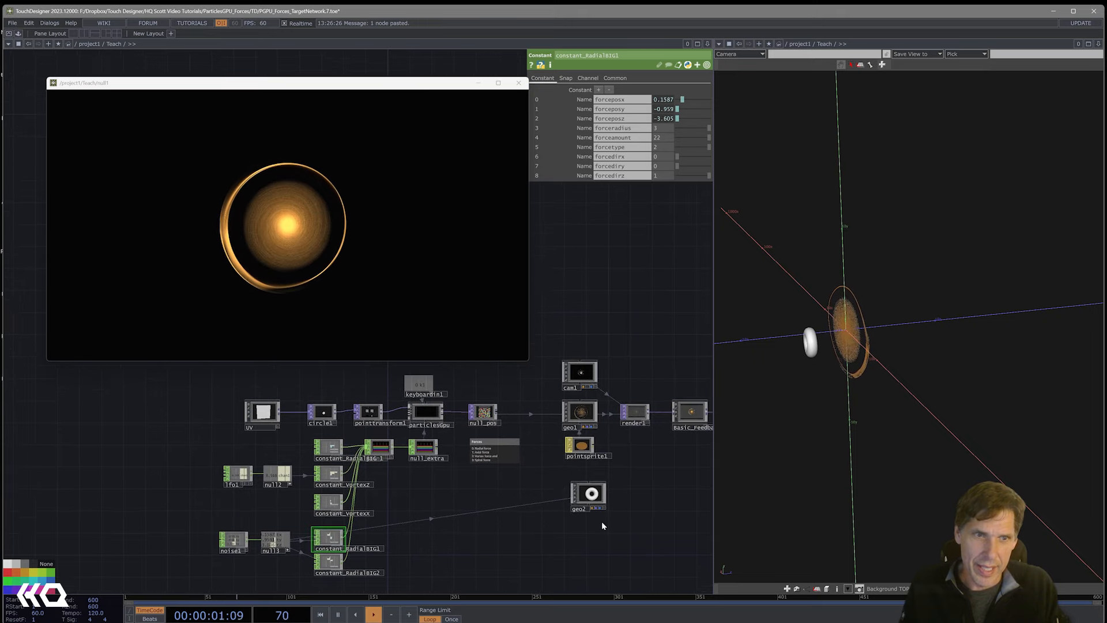
scroll(623, 448, "up", 2)
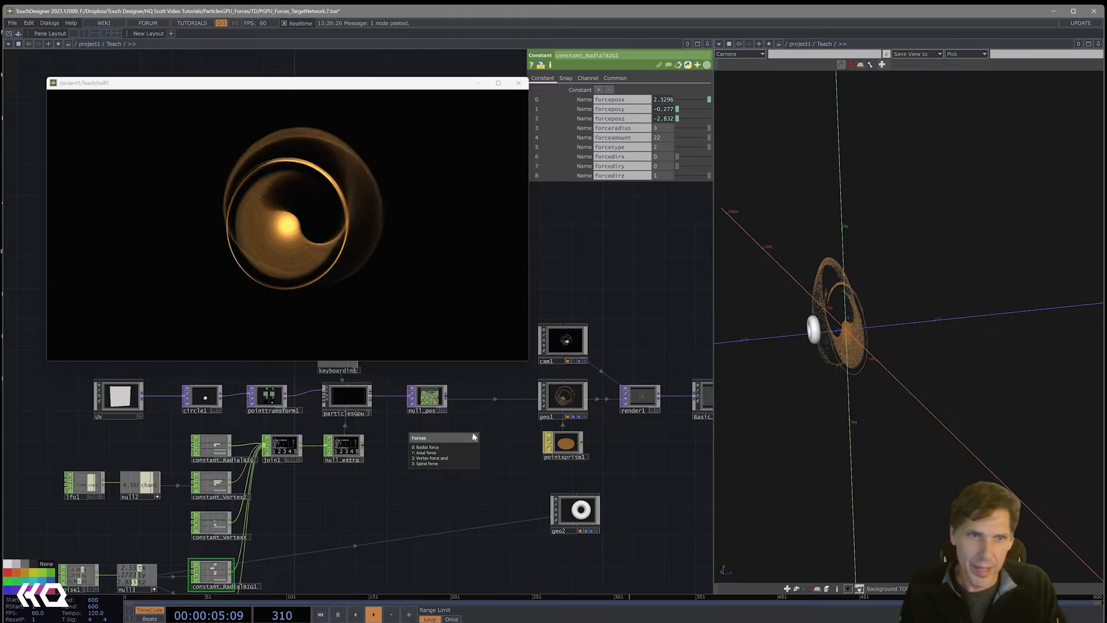
Add a Noise CHOP beside pointsprite1 and turn on its Time Slice option
left_click_drag(476, 448, 383, 504)
key("Tab")
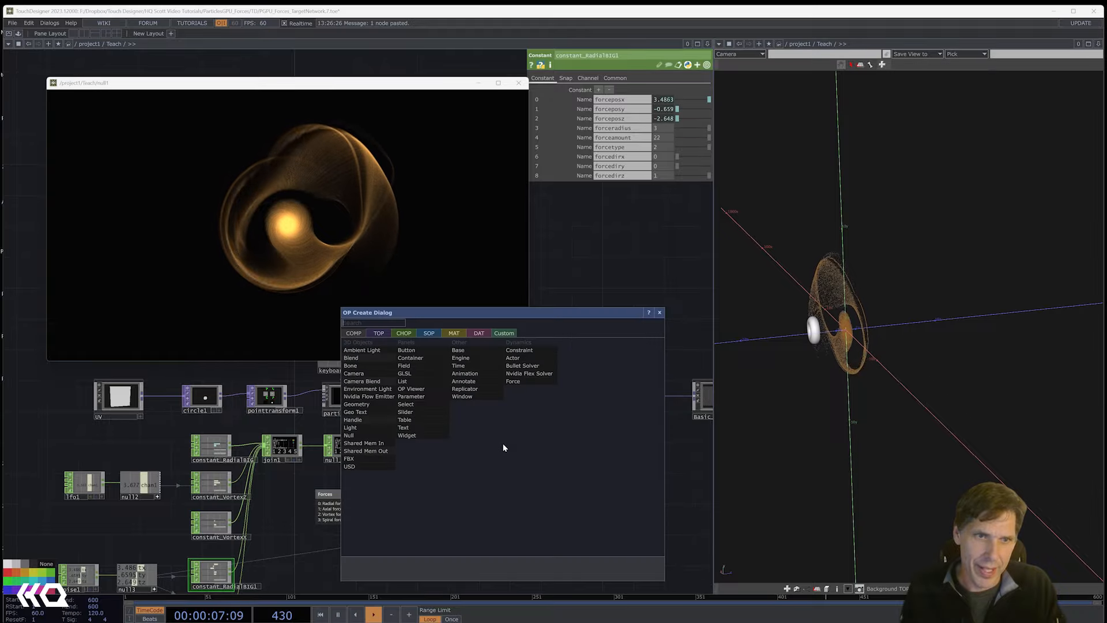
type("noi")
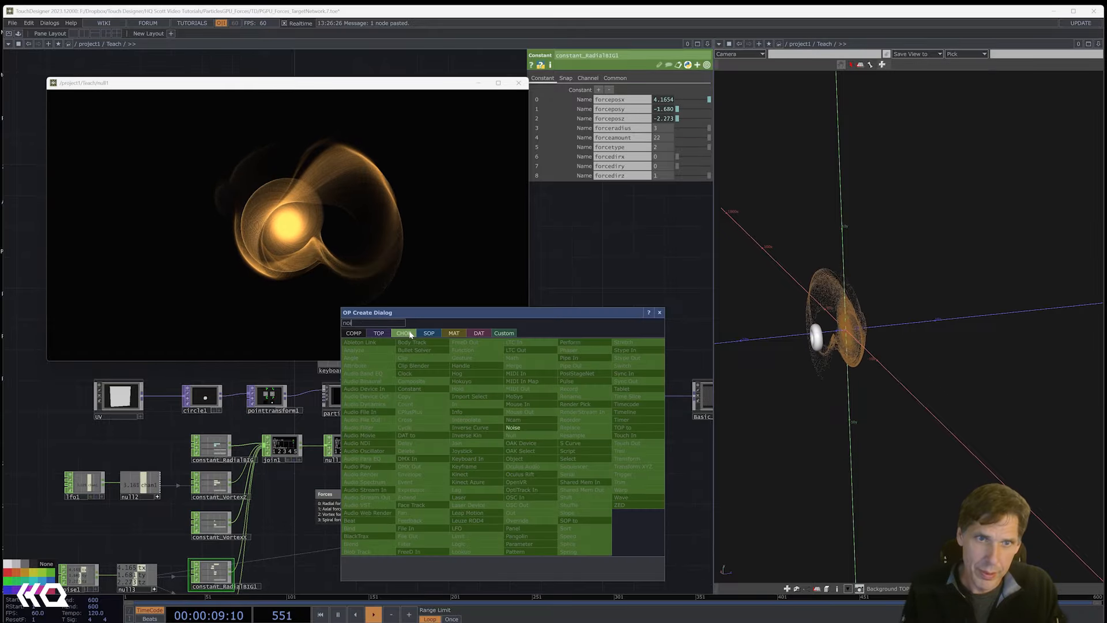
left_click(515, 426)
left_click(480, 432)
scroll(485, 441, "up", 3)
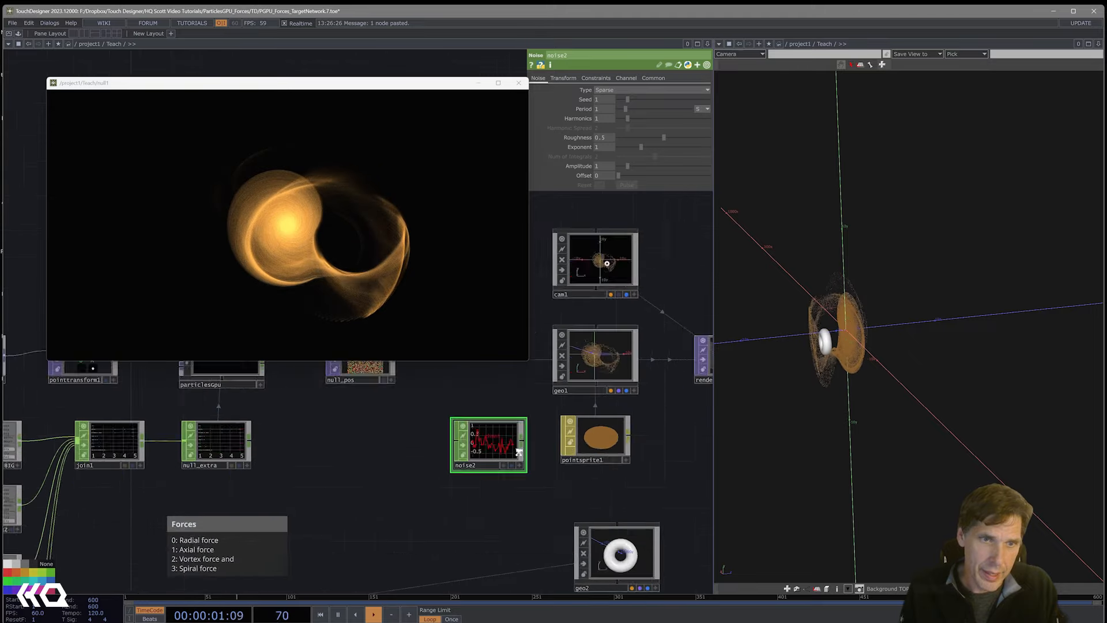
left_click(653, 78)
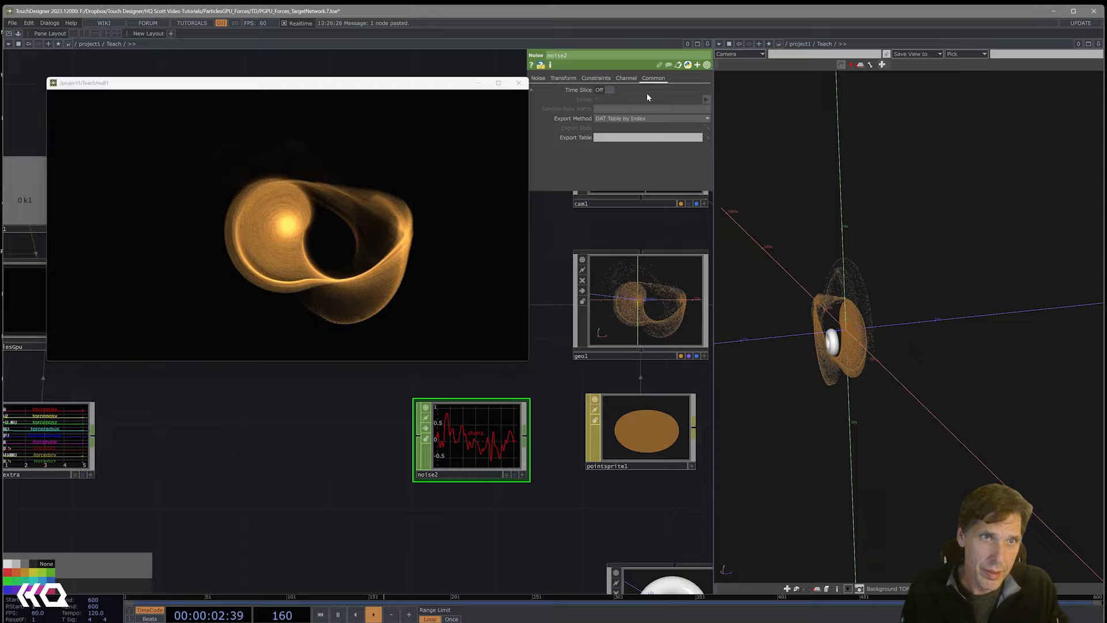
left_click(606, 90)
Name the channels of noise2 r g b
left_click(596, 79)
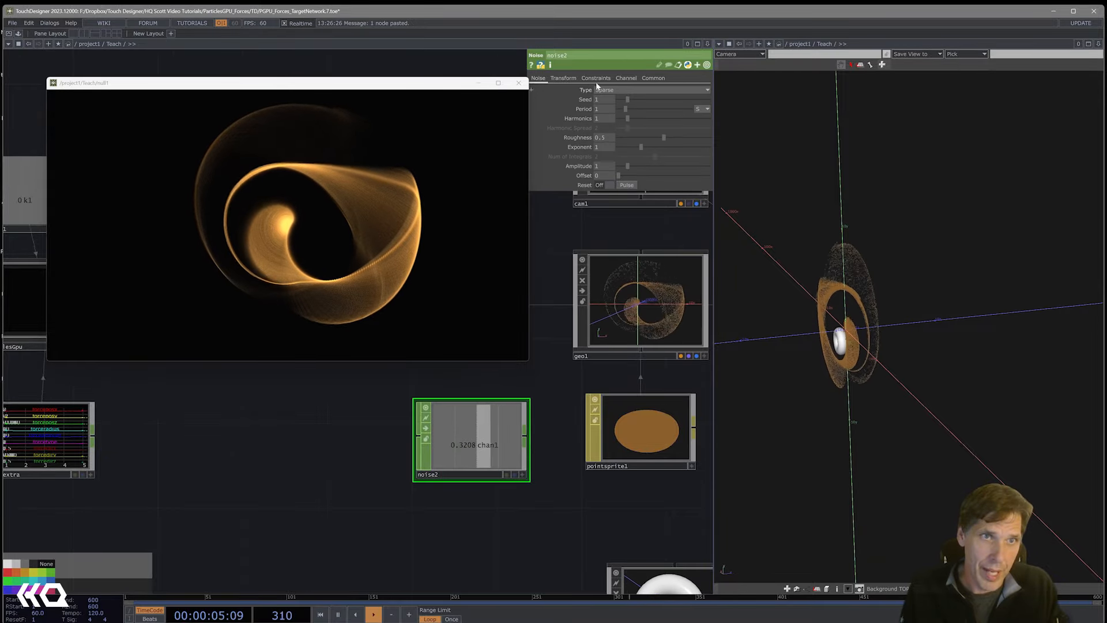
left_click(627, 79)
left_click(628, 90)
type("r")
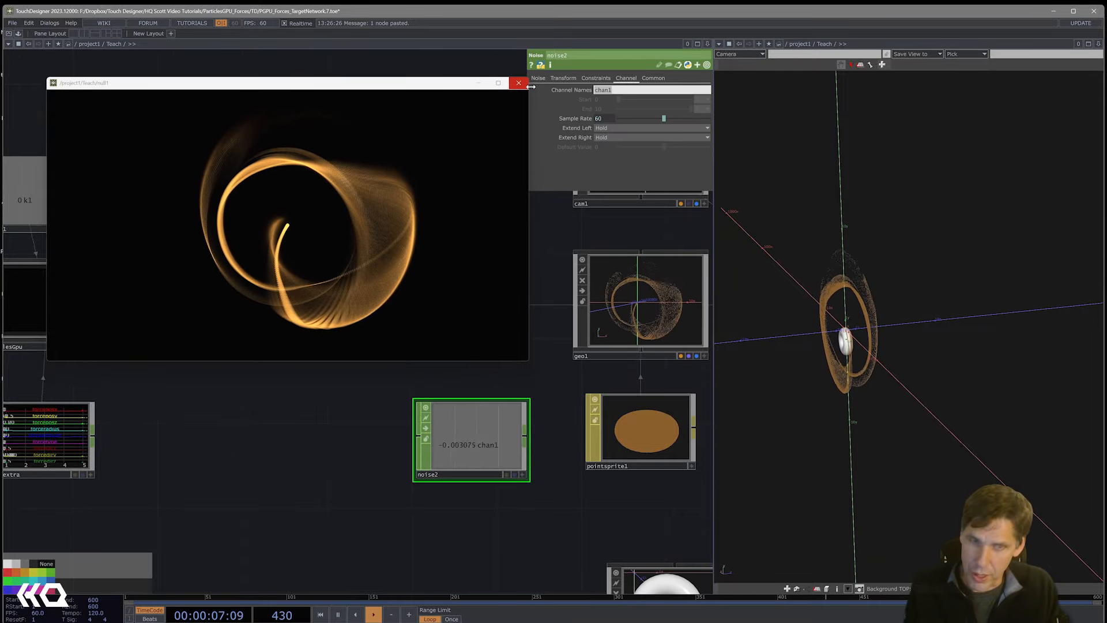
type(" g b")
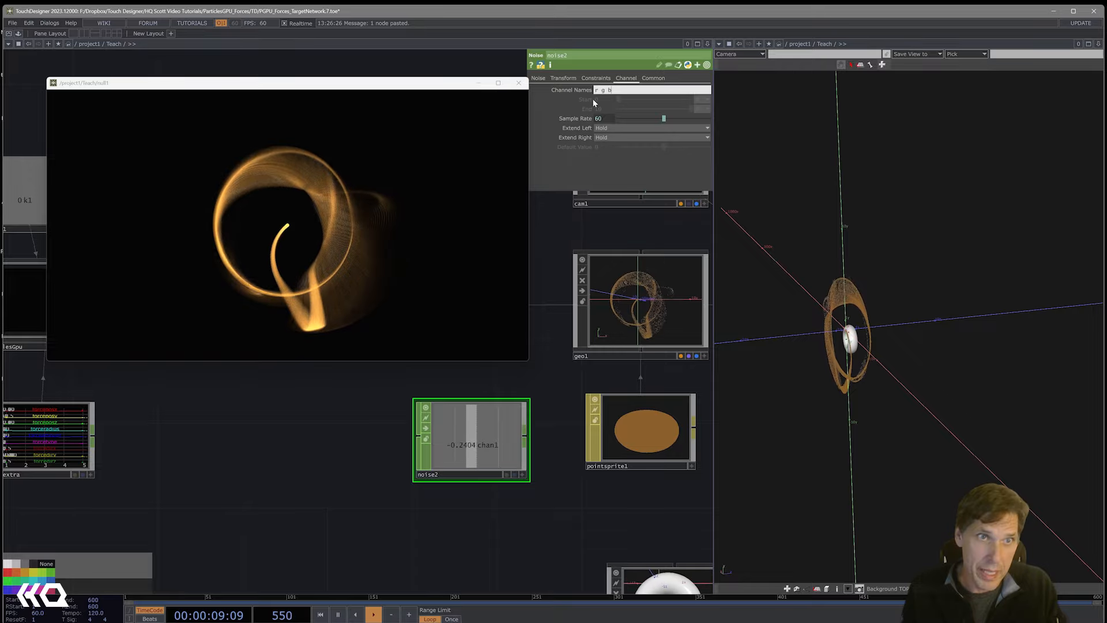
Link the three Color values of pointsprite1 to the r, g and b channels of noise2 as CHOP references
left_click(652, 433)
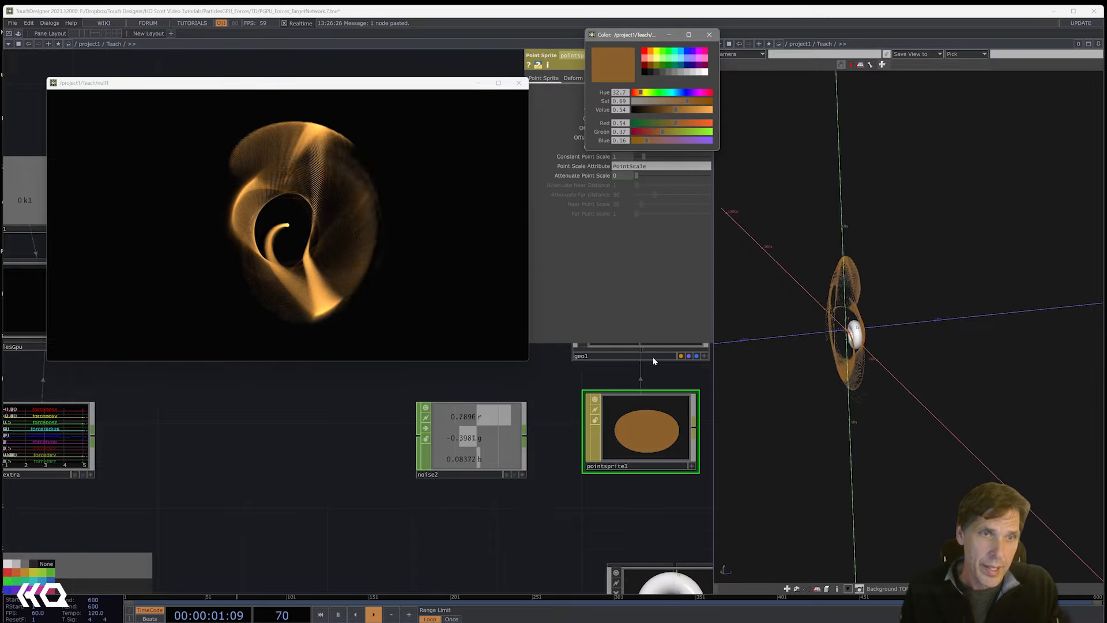
left_click(708, 36)
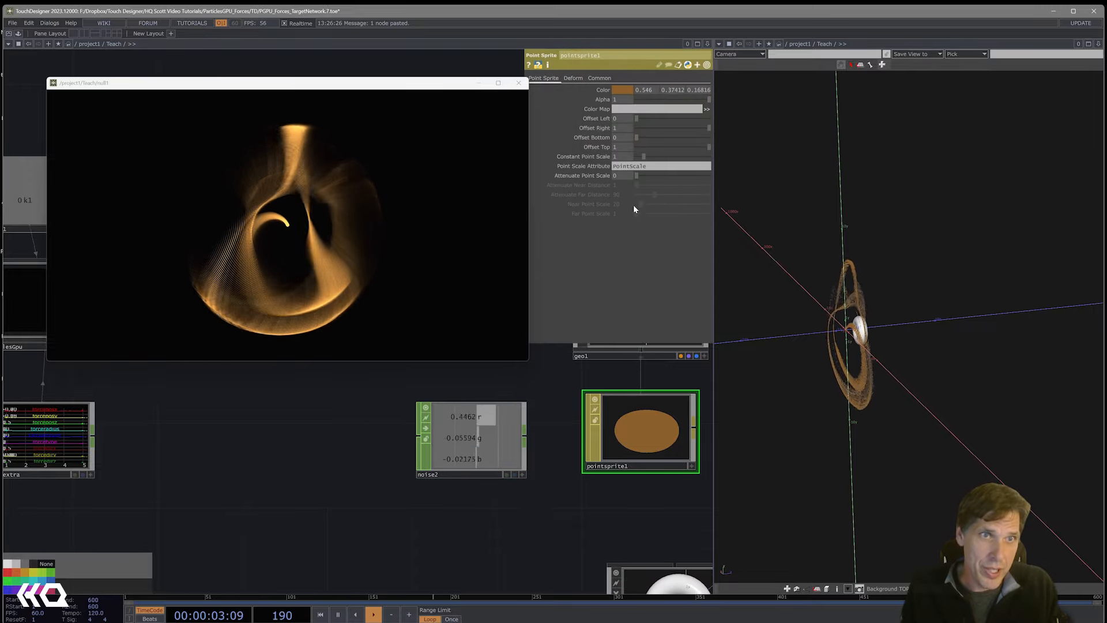
left_click(603, 90)
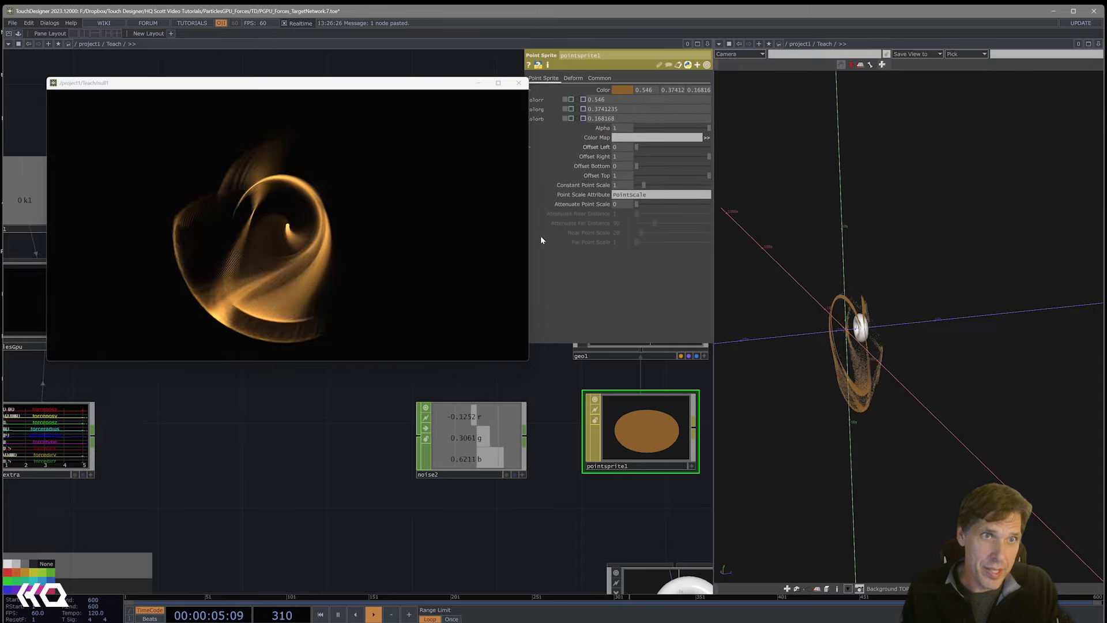
left_click_drag(462, 415, 613, 101)
left_click_drag(486, 439, 612, 110)
left_click(613, 113)
left_click_drag(499, 462, 615, 118)
left_click(615, 115)
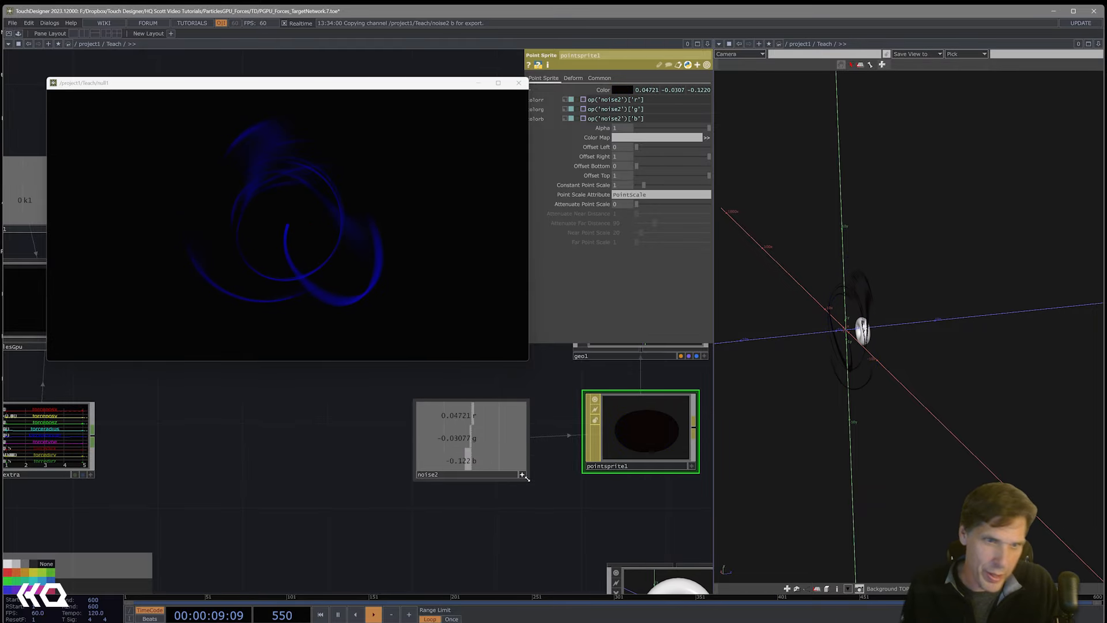
Set the amplitude of noise2 to 0.5
left_click(522, 452)
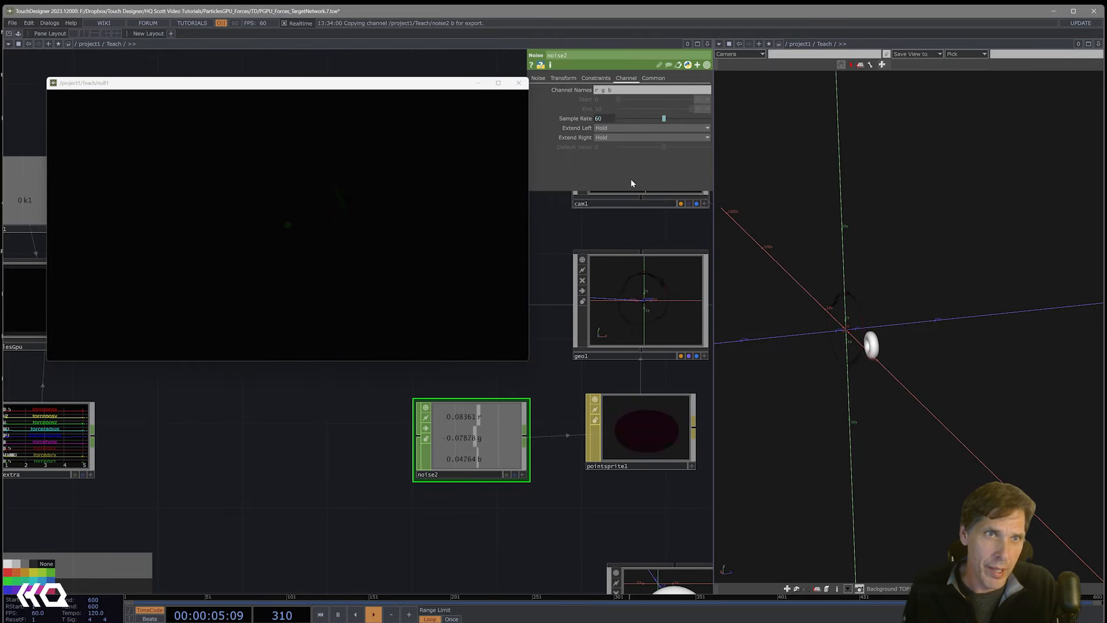
left_click(539, 78)
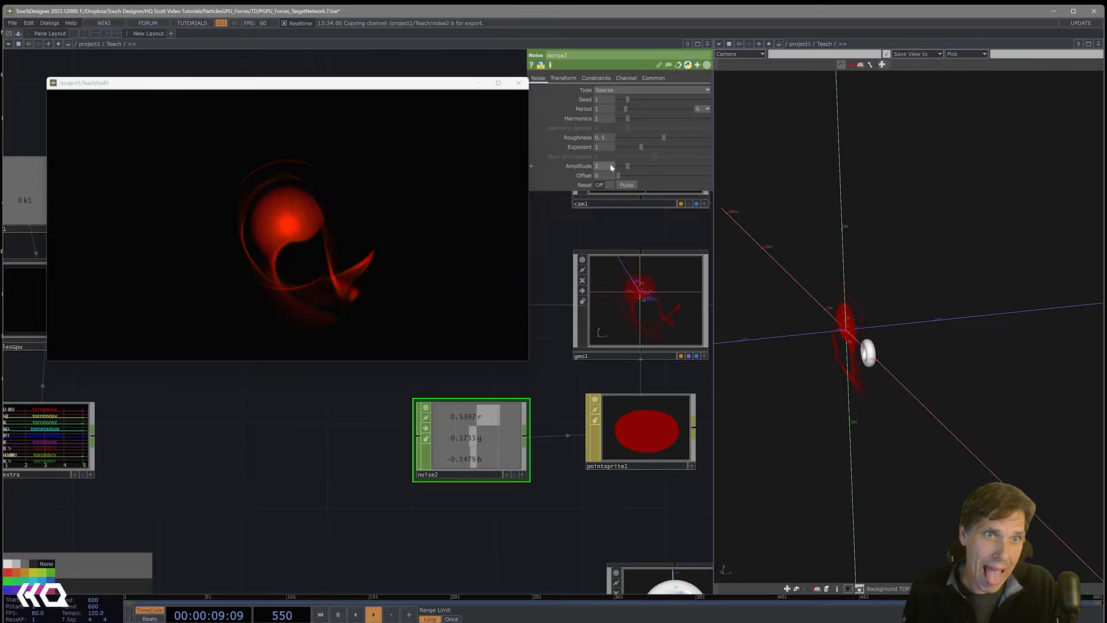
type(".5")
key("Return")
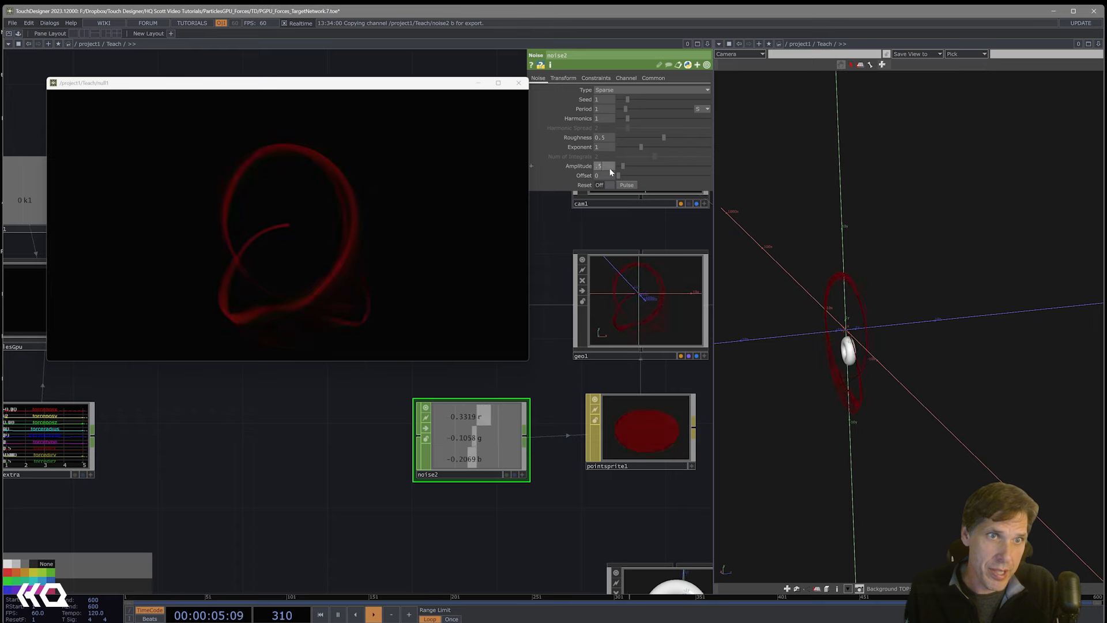
middle_click_drag(610, 167, 610, 171)
Set the period of noise2 to 30 and its offset to 0.5
left_click(565, 79)
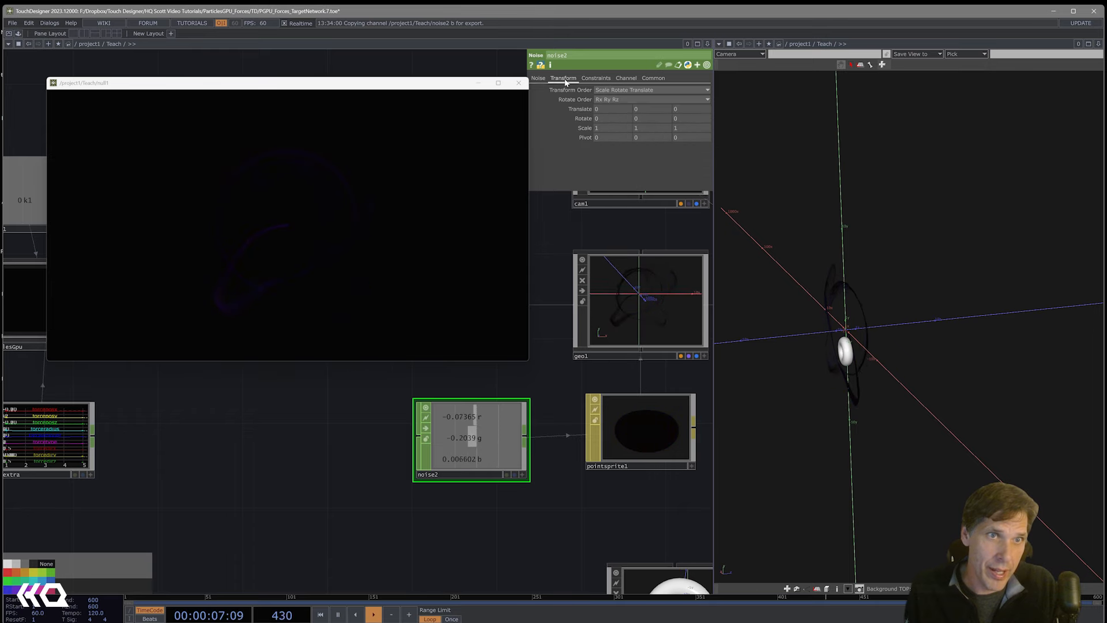
left_click(540, 79)
left_click_drag(600, 109, 570, 109)
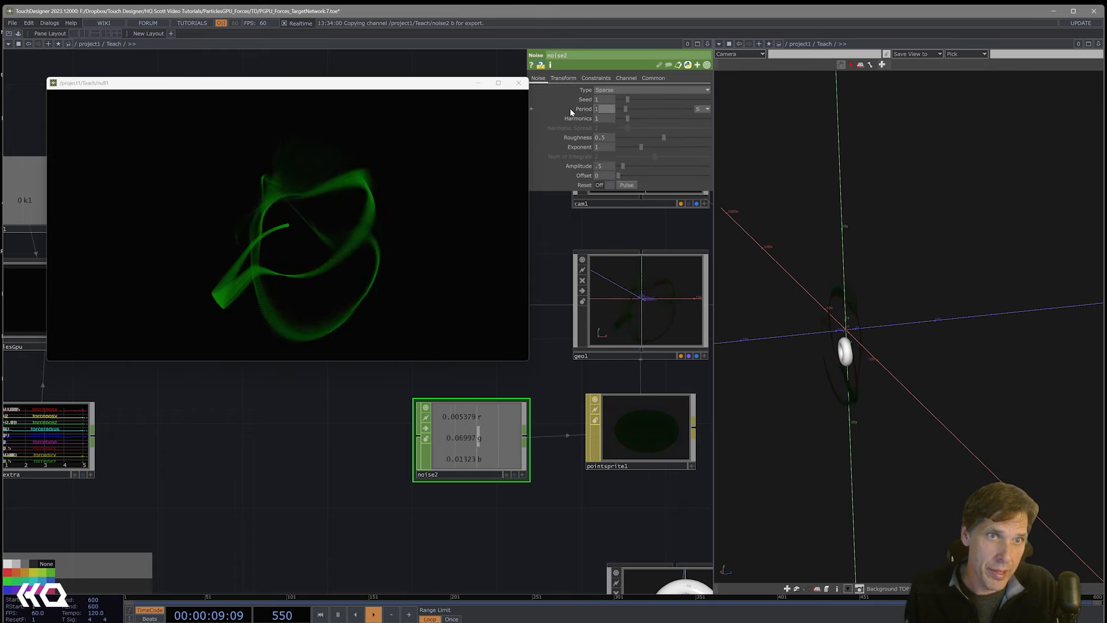
type("30")
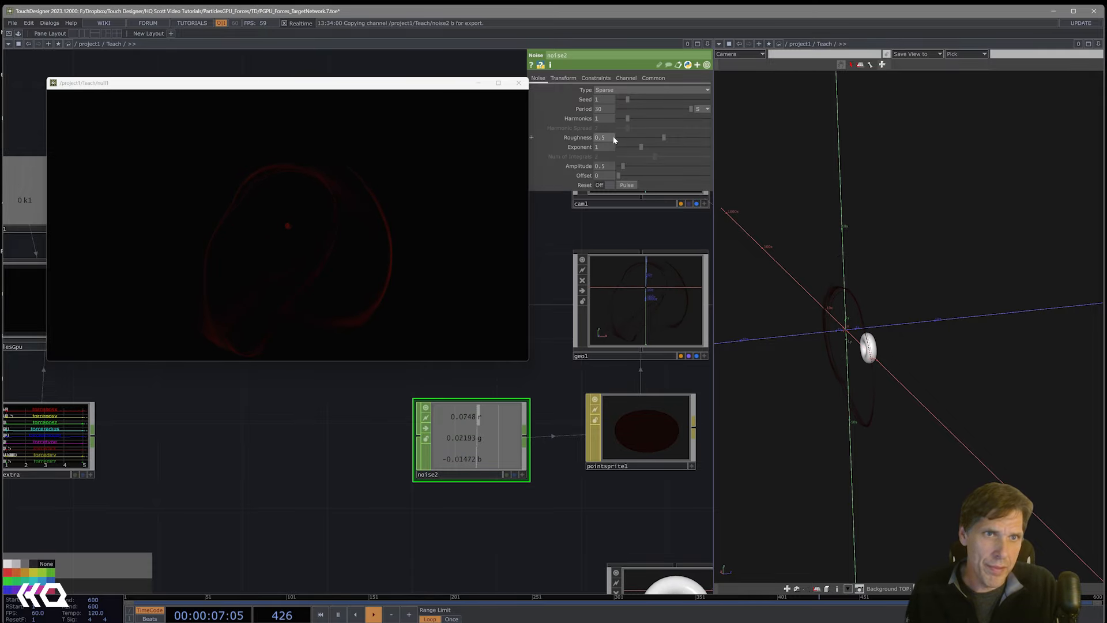
type(".5")
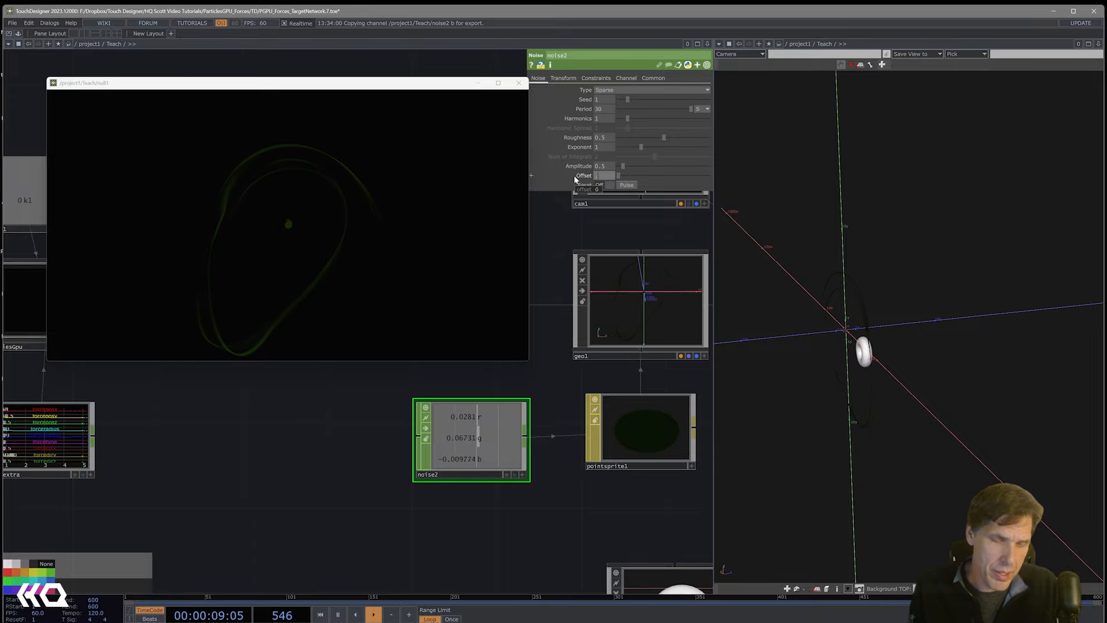
key("Return")
Lower the Entry_Opacity of Basic_Feedback to 0.078
left_click_drag(259, 459, 180, 459)
scroll(179, 458, "down", 5)
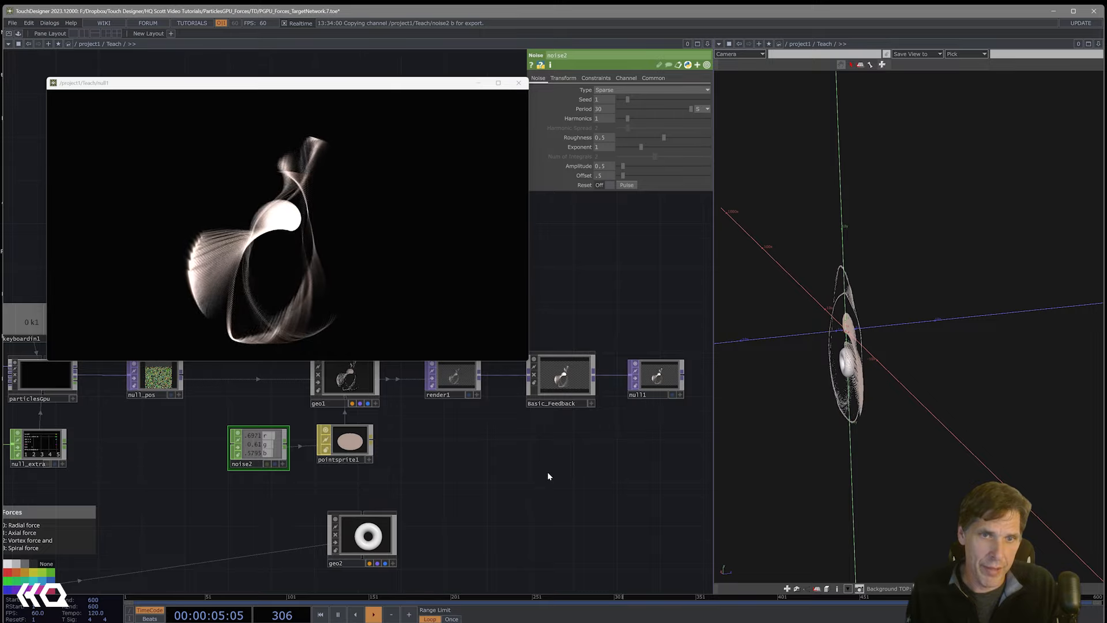
left_click_drag(548, 472, 552, 504)
left_click(588, 410)
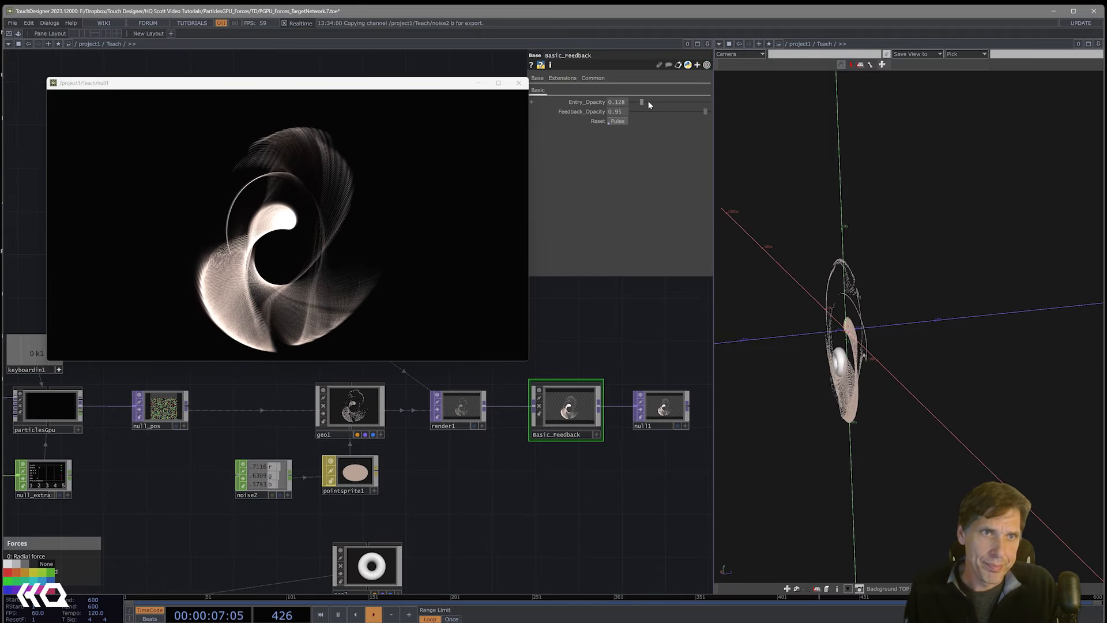
left_click_drag(641, 102, 636, 102)
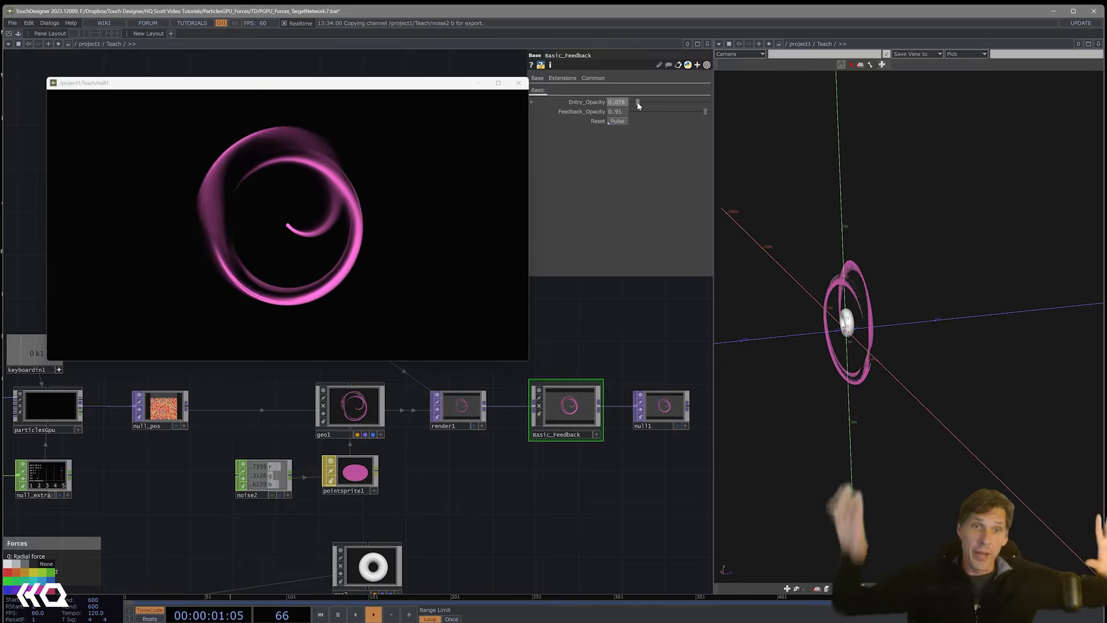
left_click_drag(161, 582, 665, 405)
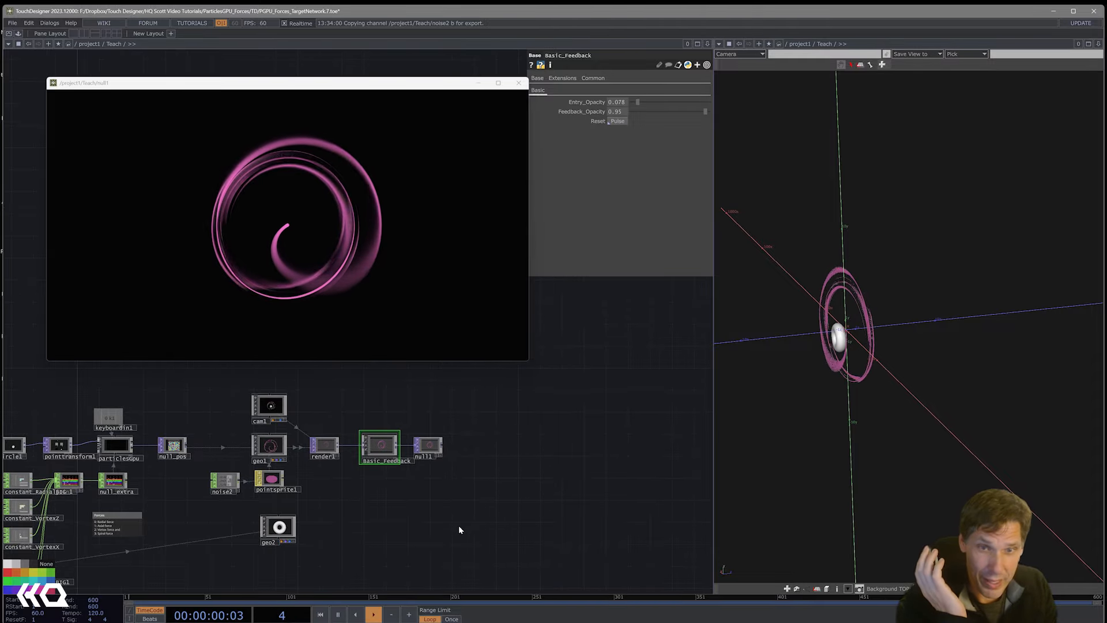
left_click_drag(452, 526, 575, 489)
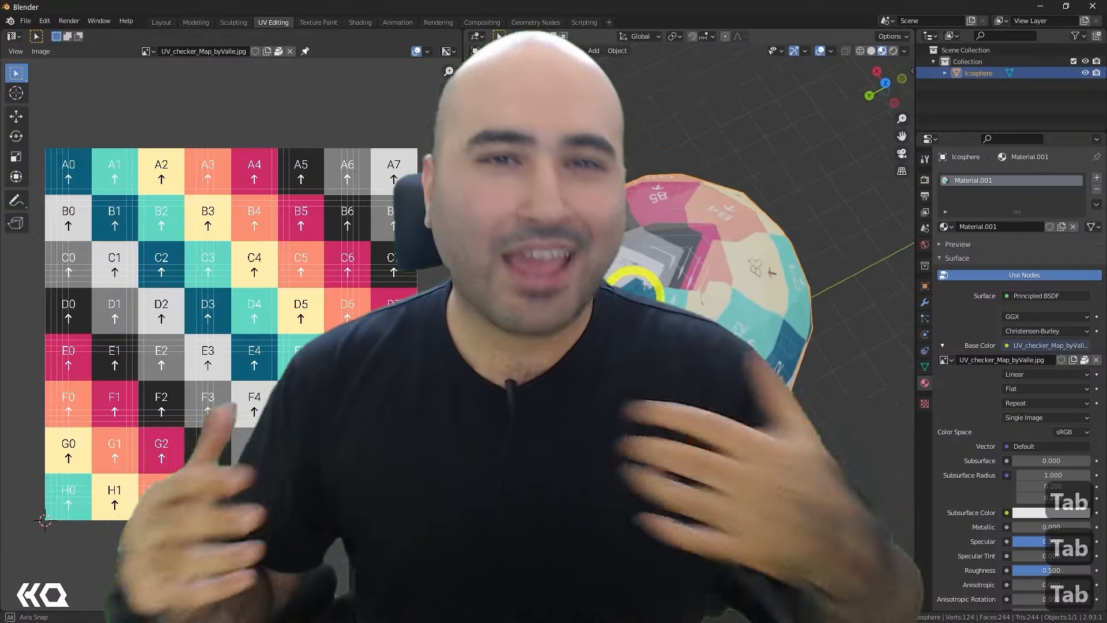
middle_click_drag(635, 296, 729, 226)
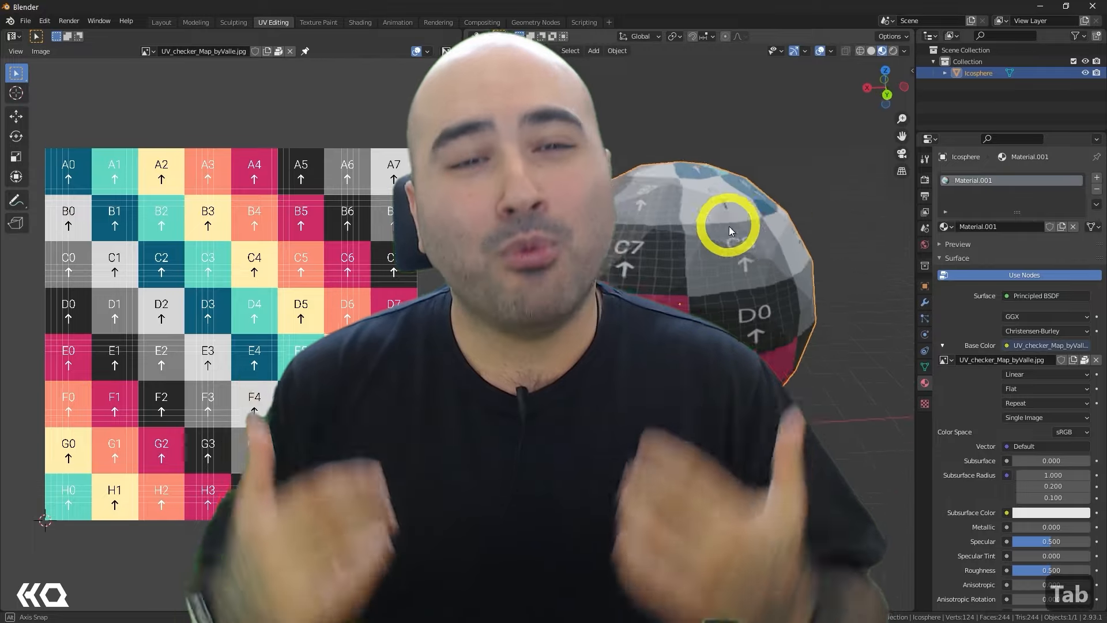